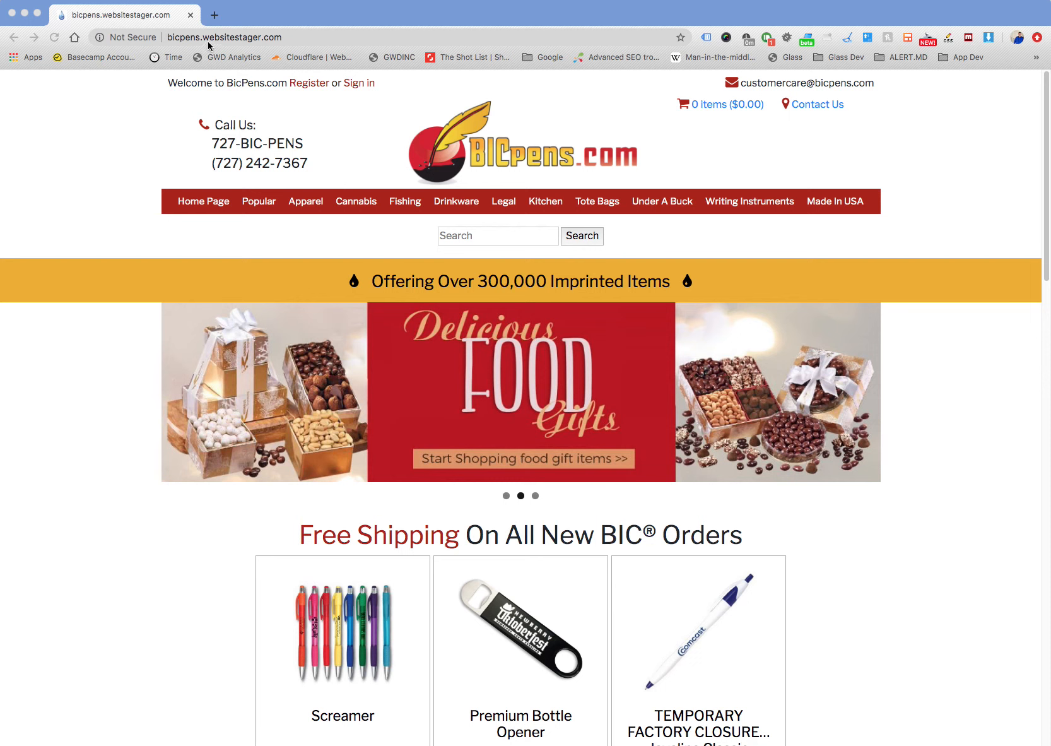
click(213, 39)
key(Left)
text(htt)
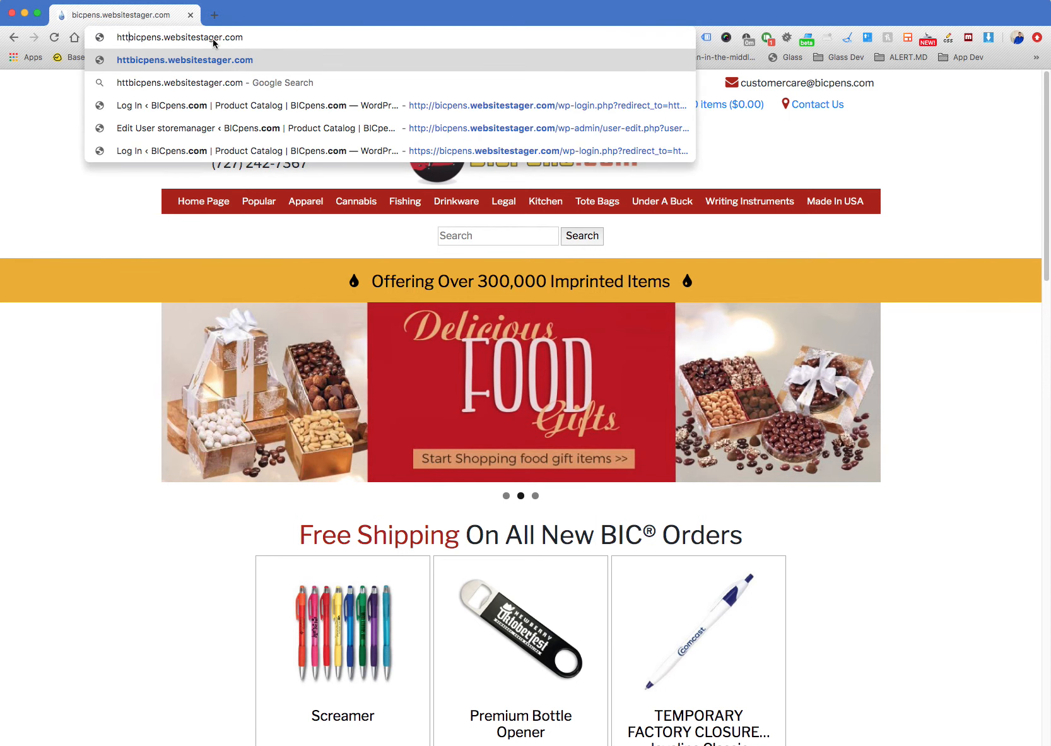
text(ps://)
key(Return)
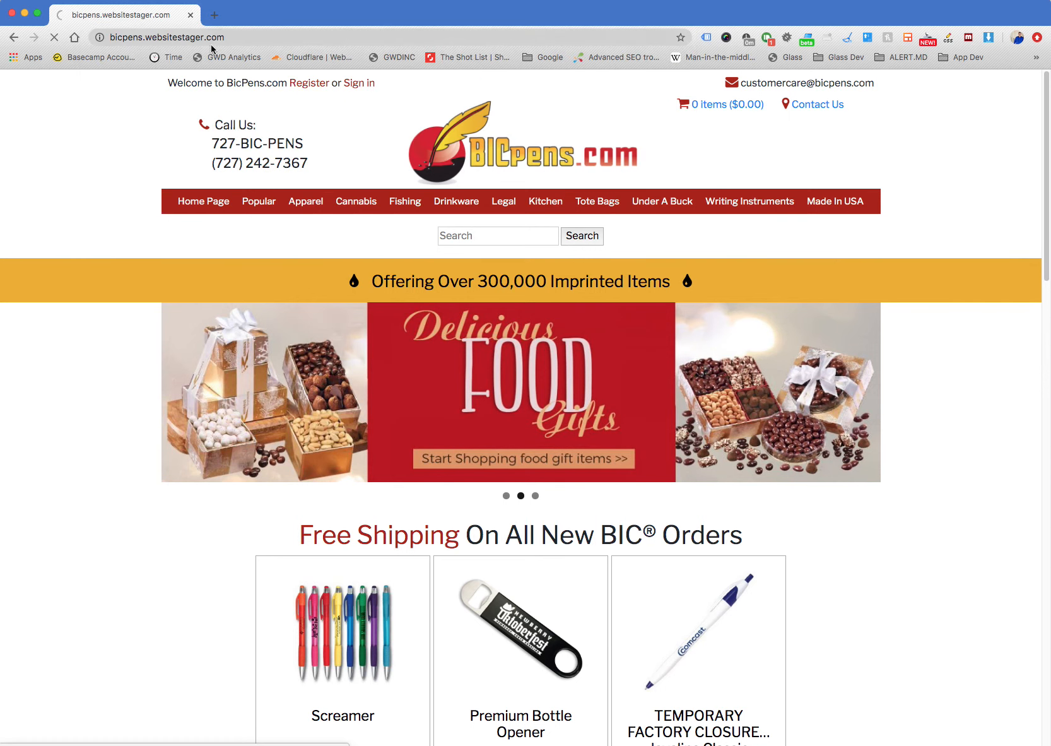
drag(143, 38, 356, 38)
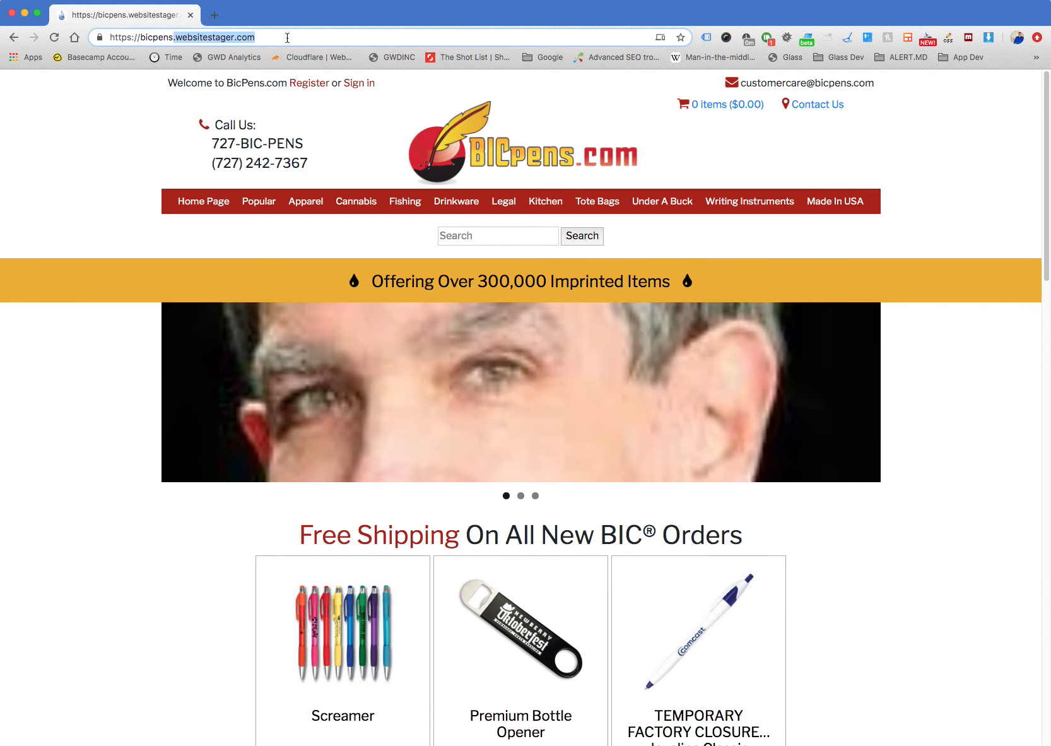
click(286, 39)
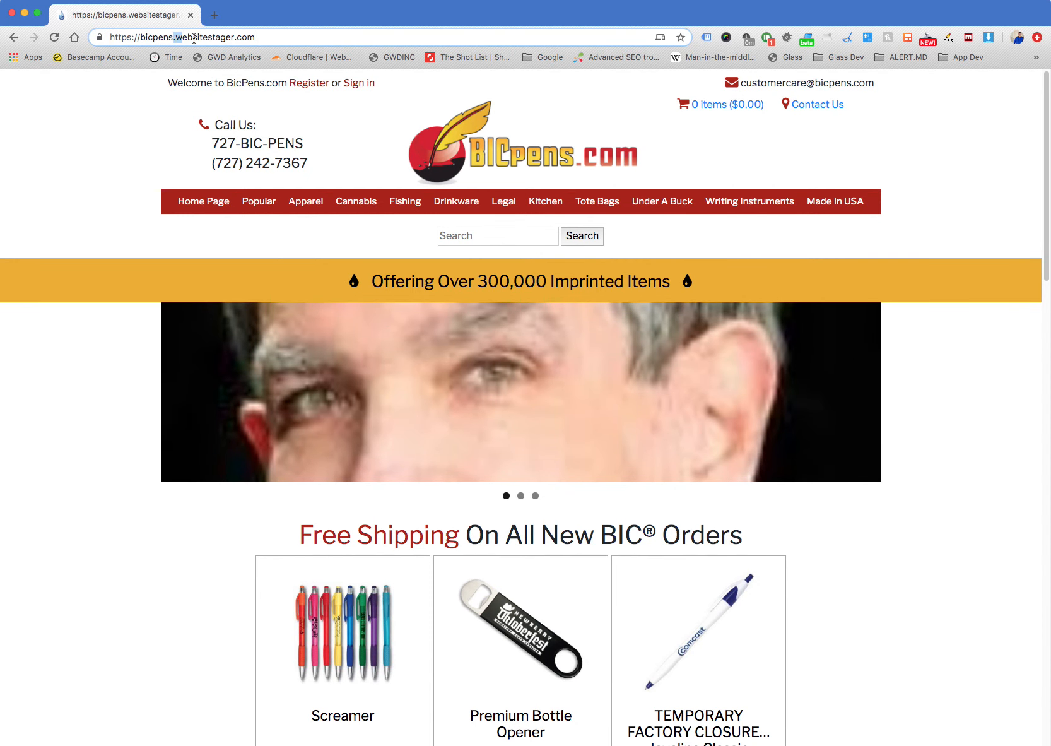
drag(193, 39, 277, 39)
click(280, 39)
Look through the home page's rotating banner slides and the Free Shipping product grid below them
click(522, 497)
click(535, 497)
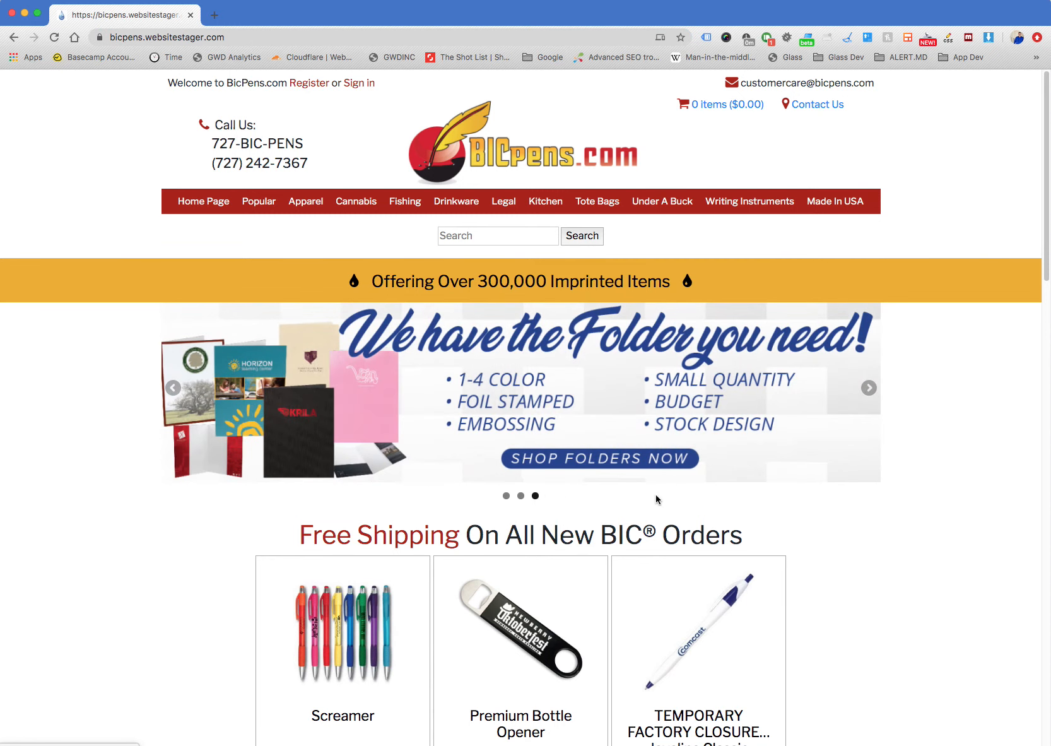
click(868, 388)
click(868, 391)
click(869, 391)
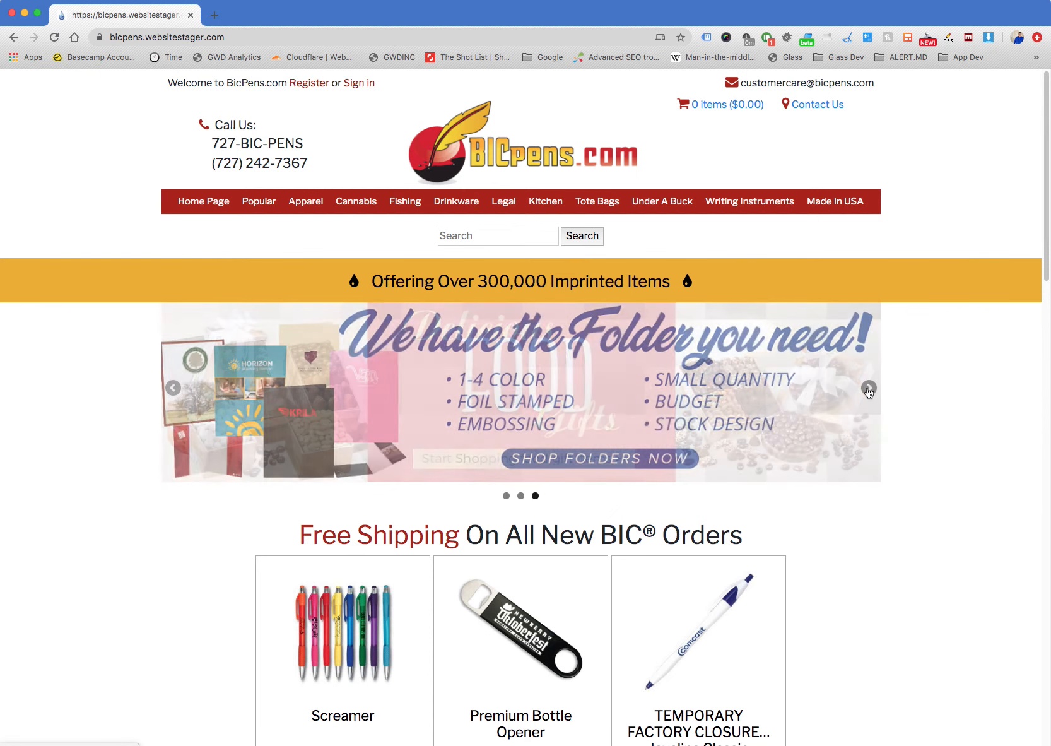
click(869, 391)
click(868, 391)
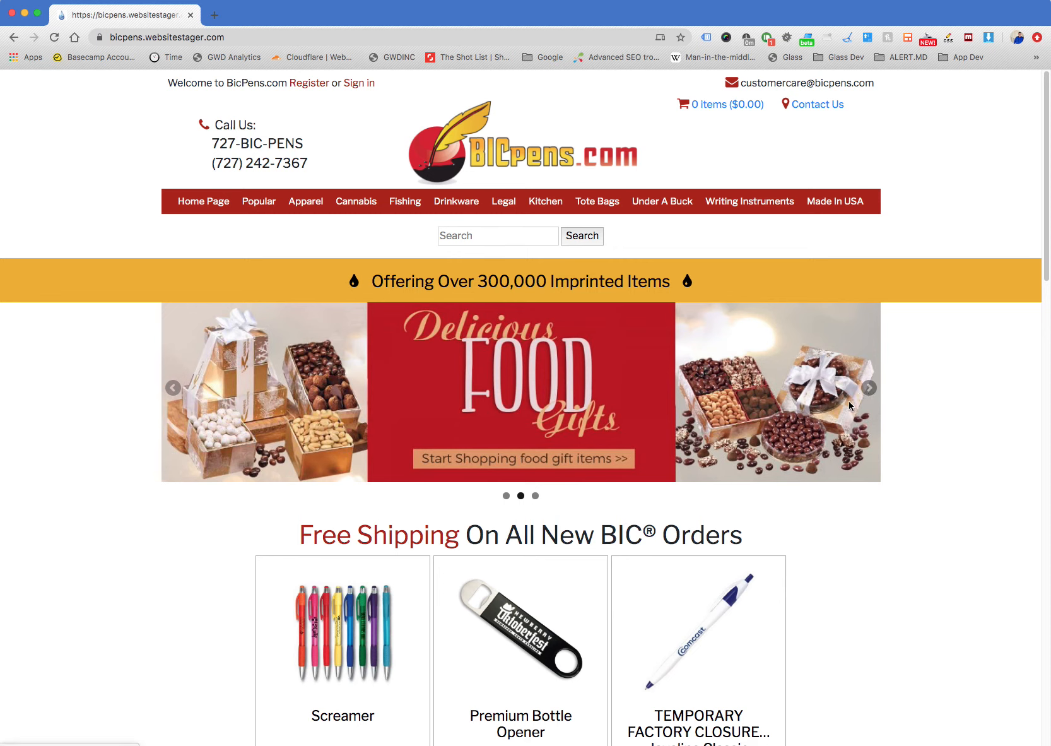
click(312, 0)
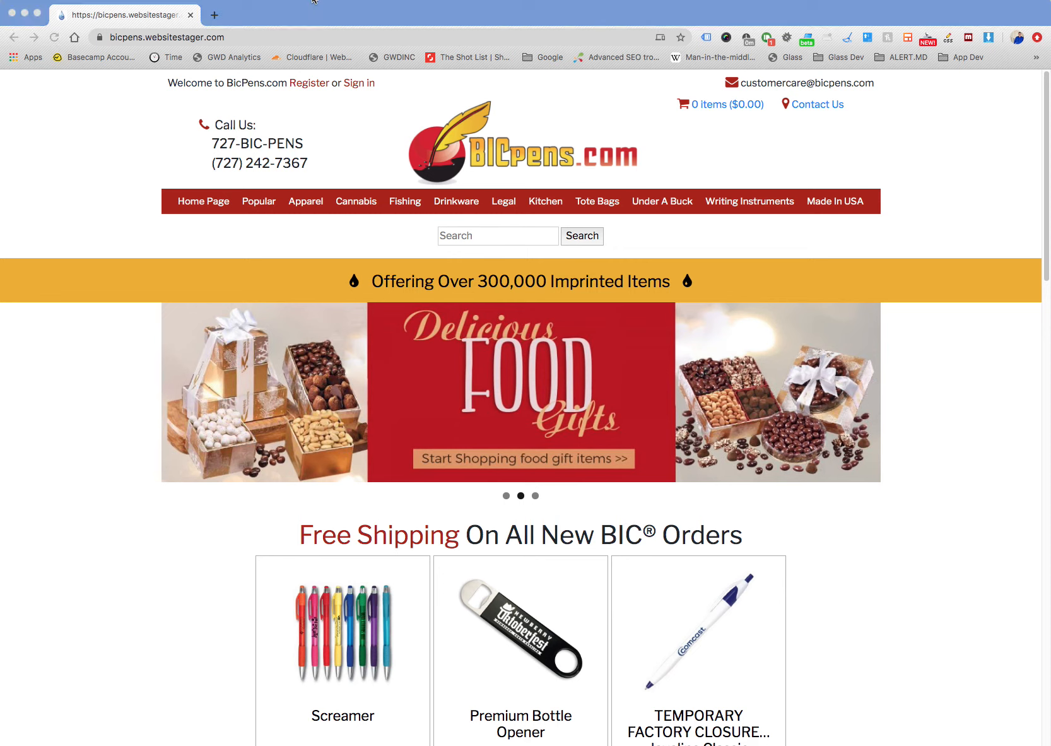
click(930, 385)
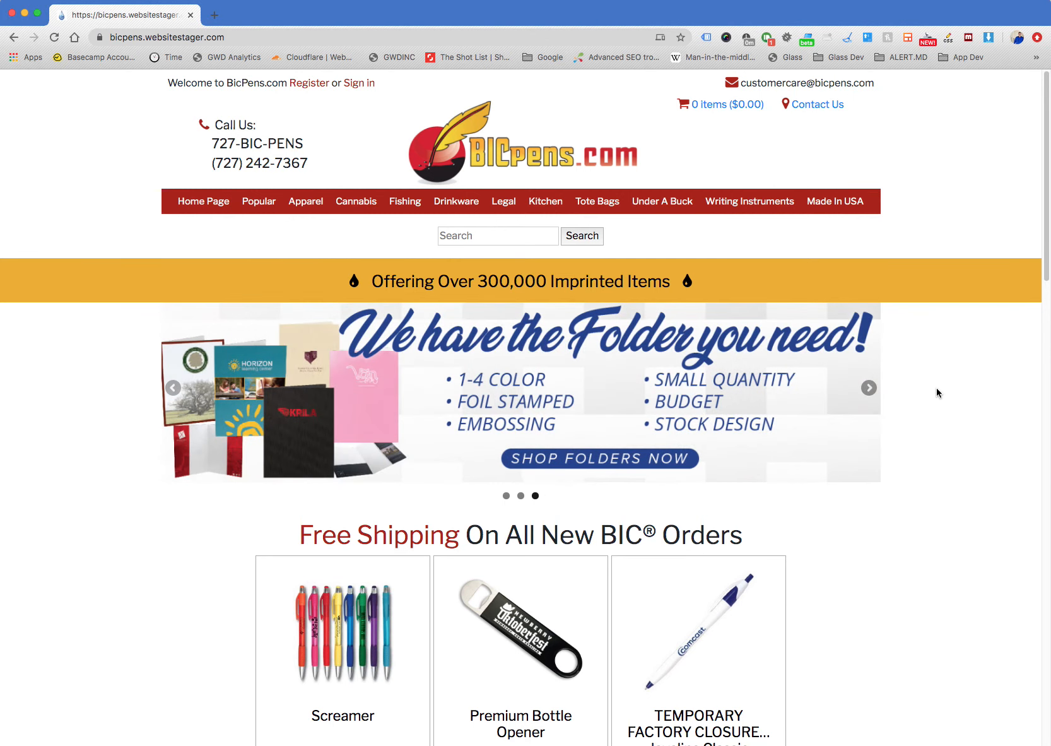
scroll(936, 388, down, 1)
scroll(378, 531, down, 15)
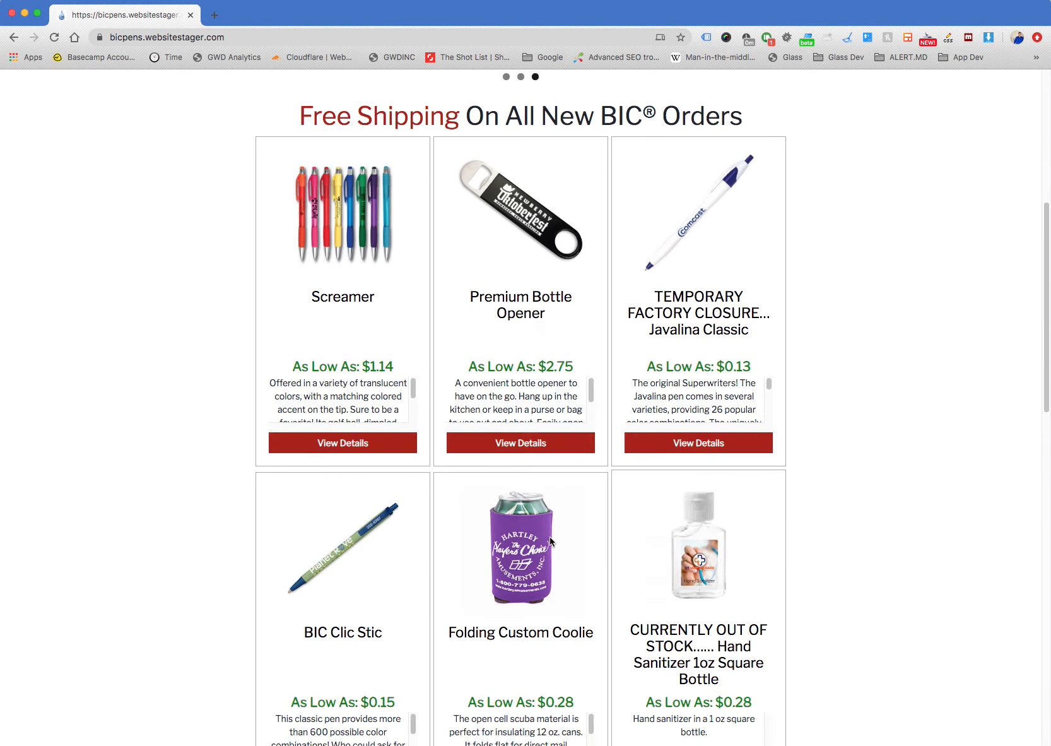
scroll(551, 541, up, 8)
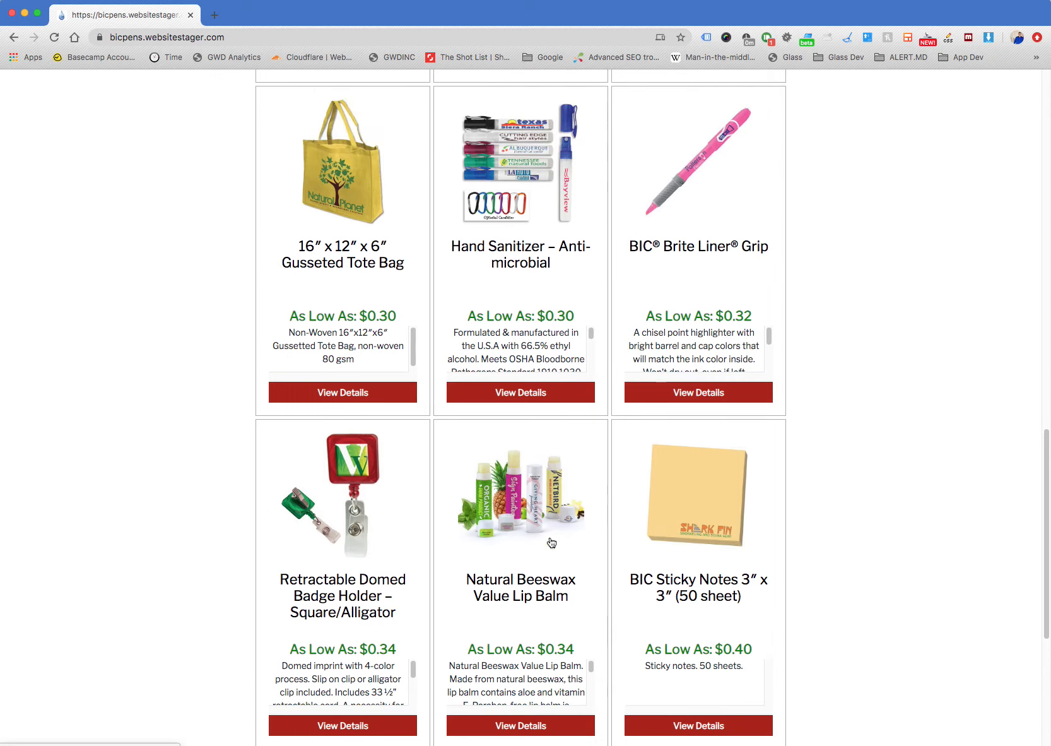
scroll(552, 542, up, 10)
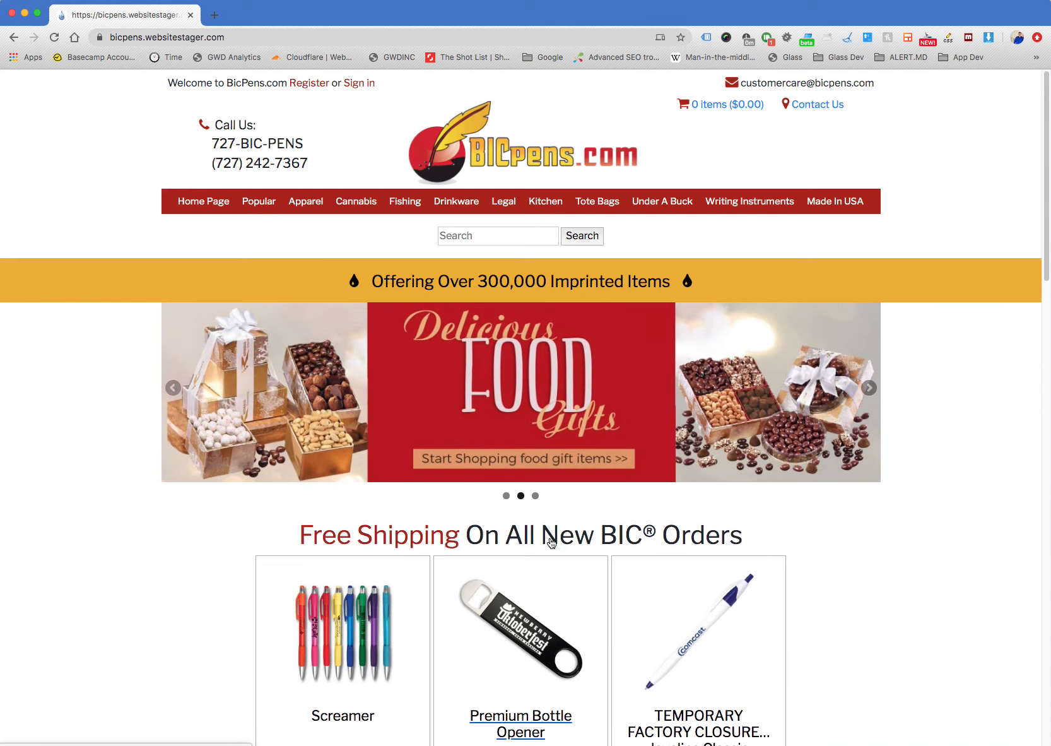
Open the site's /admin address and log in to WordPress with the prefilled credentials
click(251, 42)
click(297, 36)
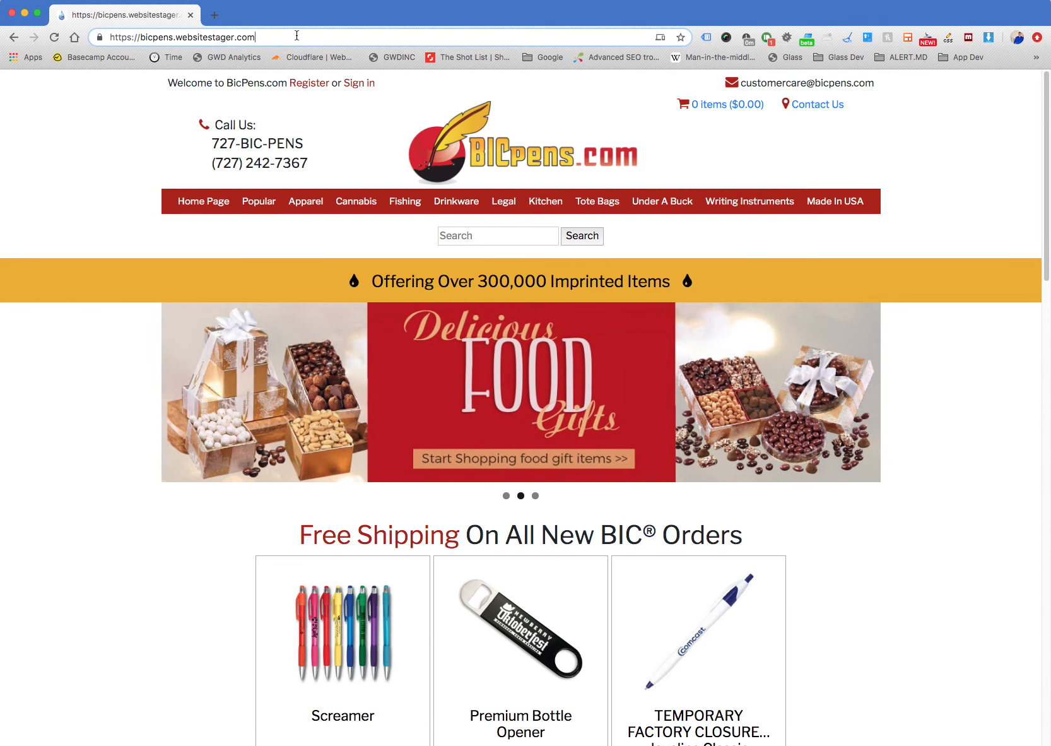
text(/admin)
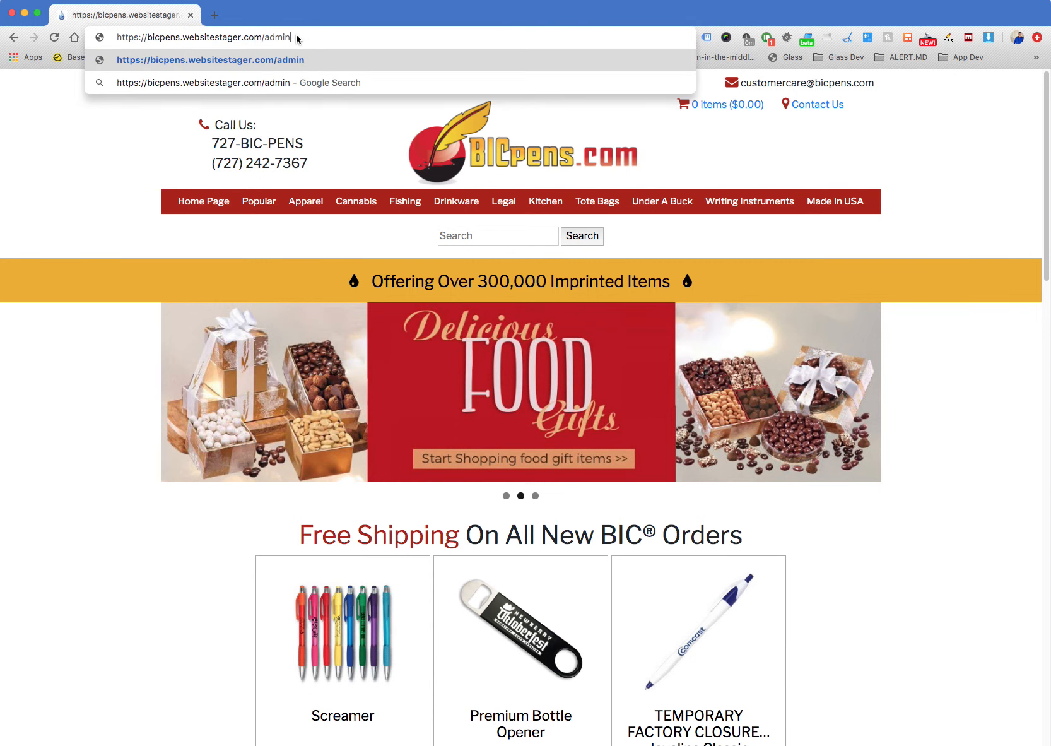
key(Return)
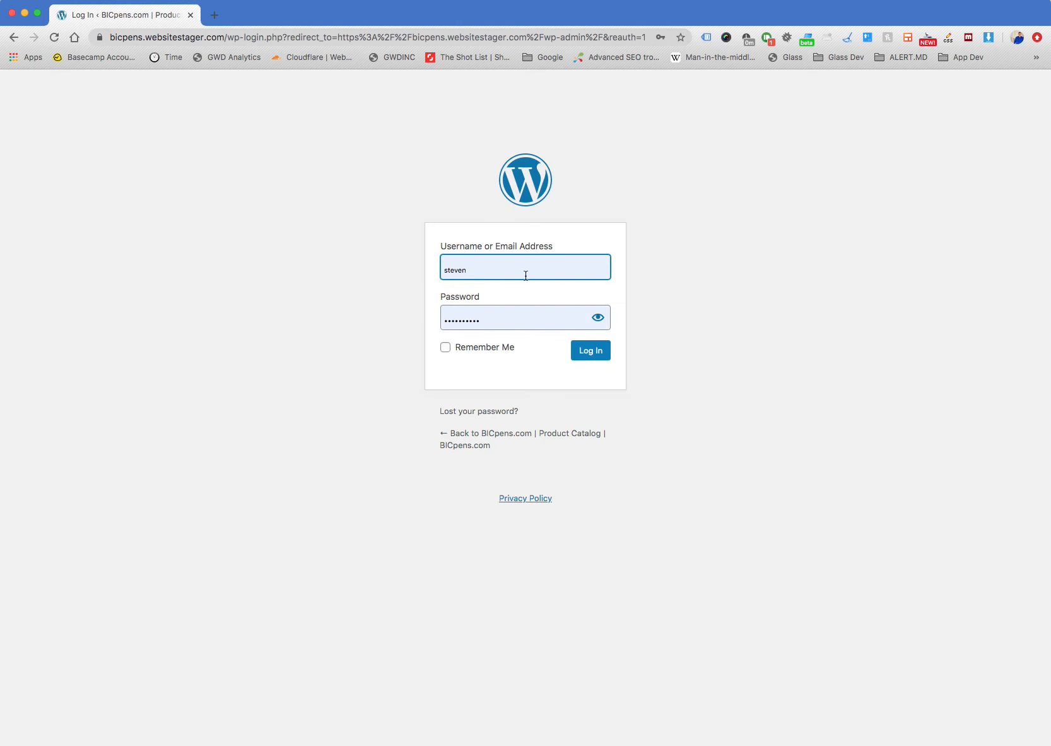
click(587, 346)
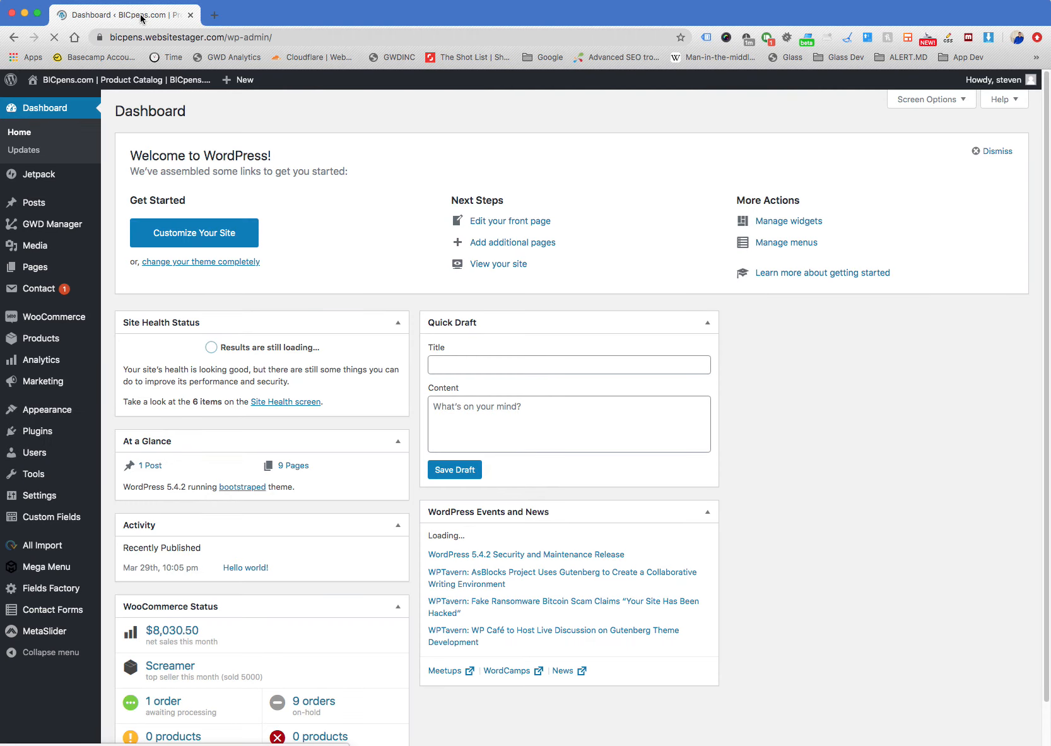
Show the list of all store products and open Cannabis Leaf Squeezie Keyring for editing
mouse_move(96, 328)
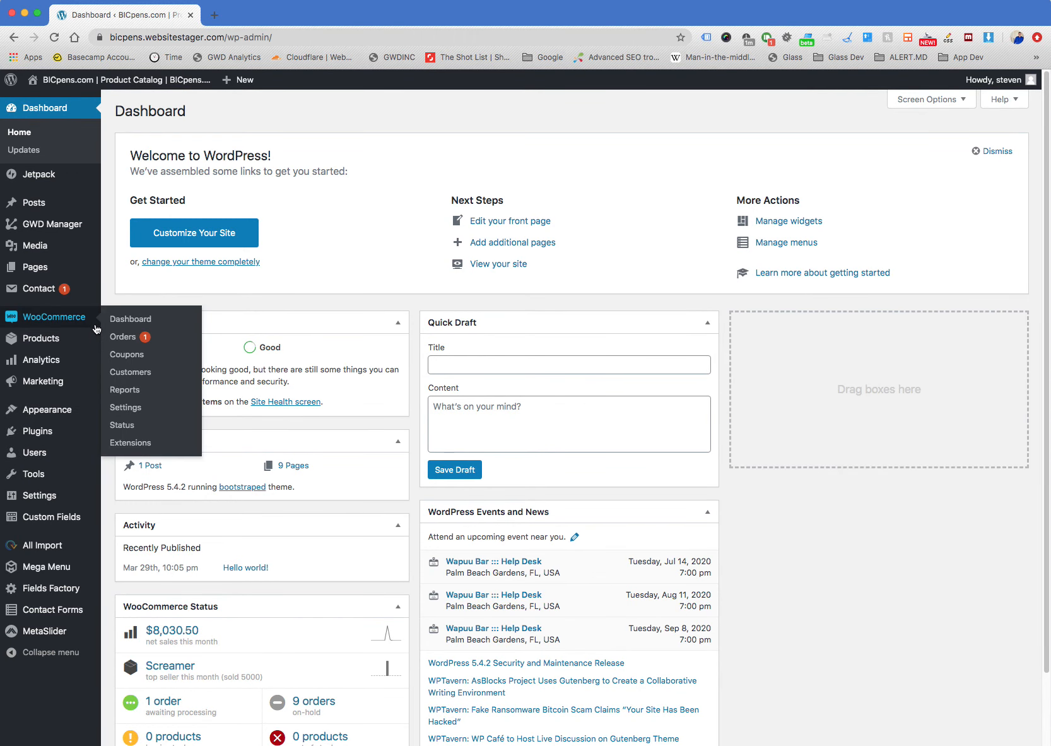
mouse_move(69, 340)
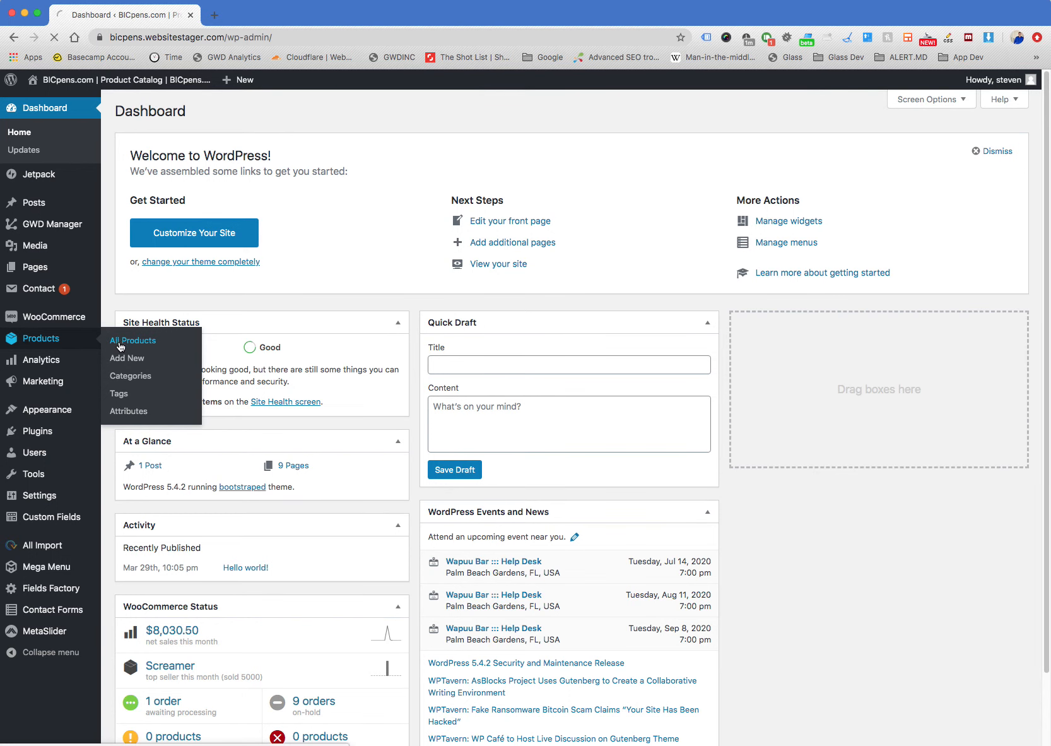
click(118, 341)
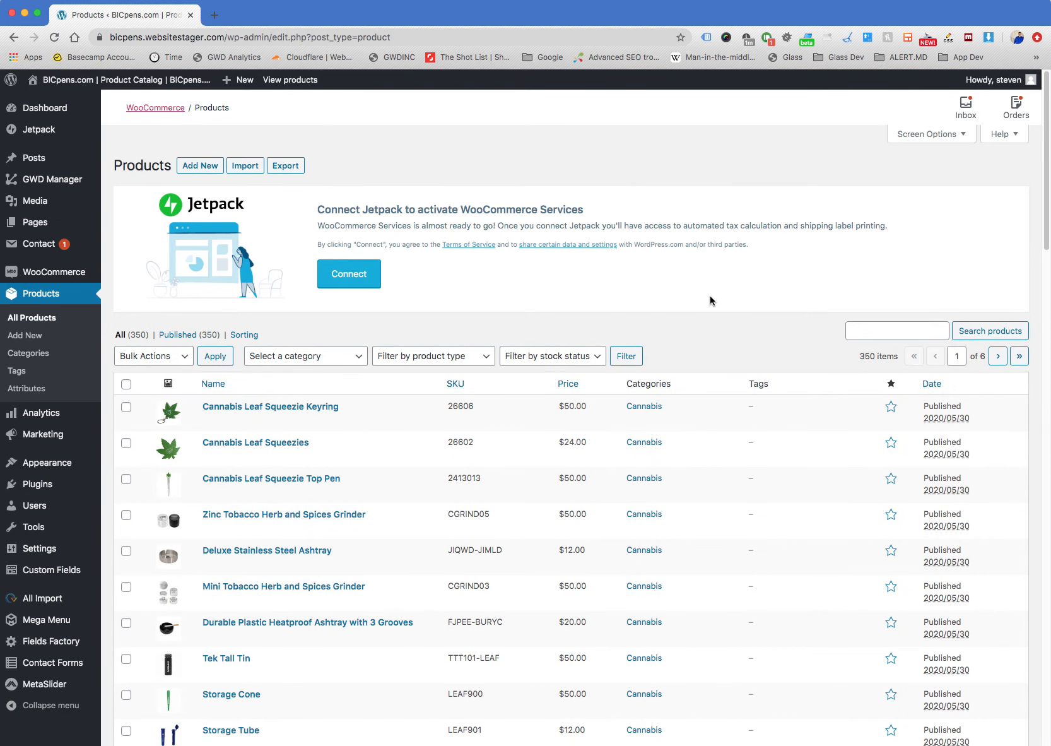
mouse_move(231, 414)
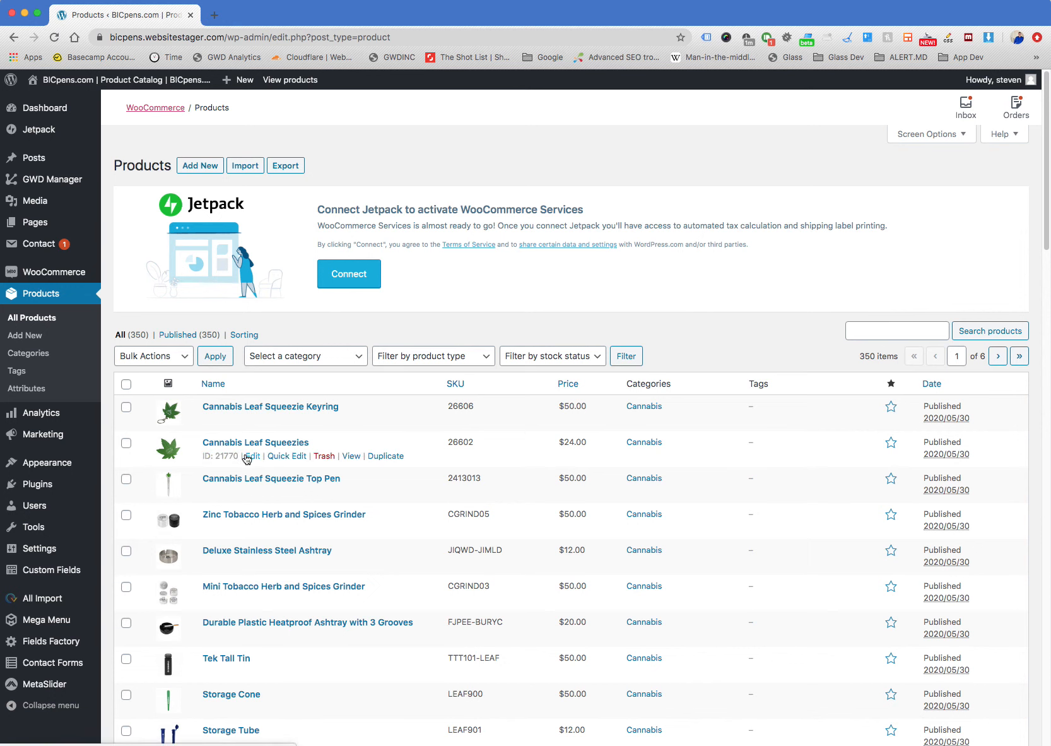
mouse_move(250, 464)
click(251, 419)
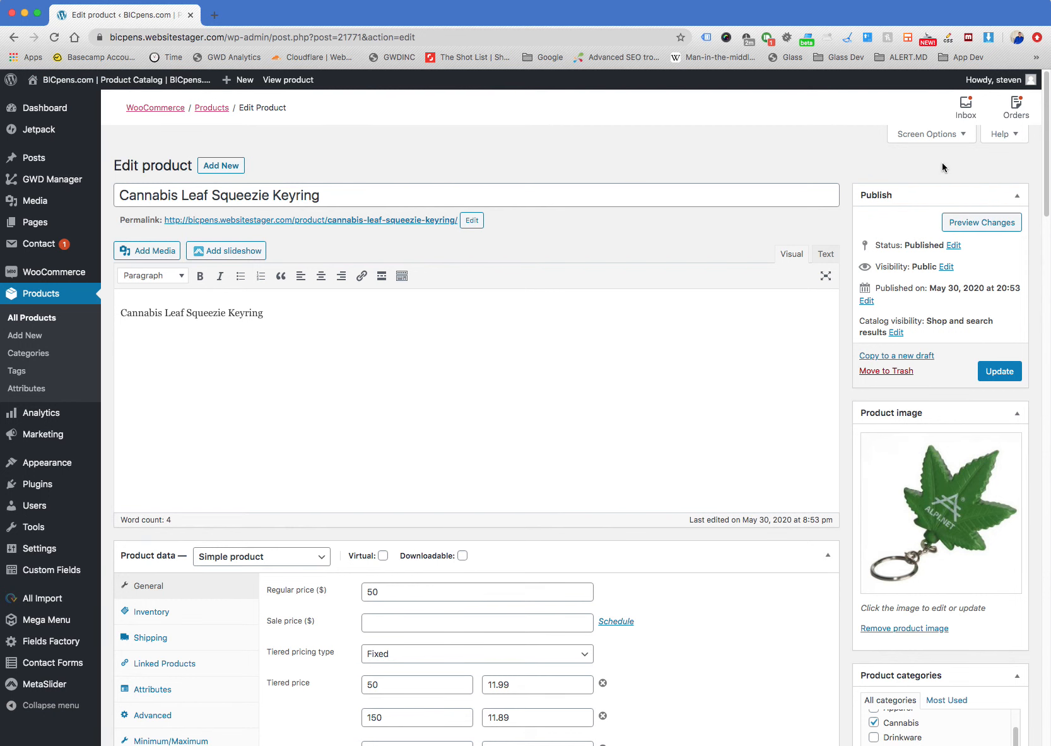
click(945, 137)
click(950, 271)
mouse_move(47, 114)
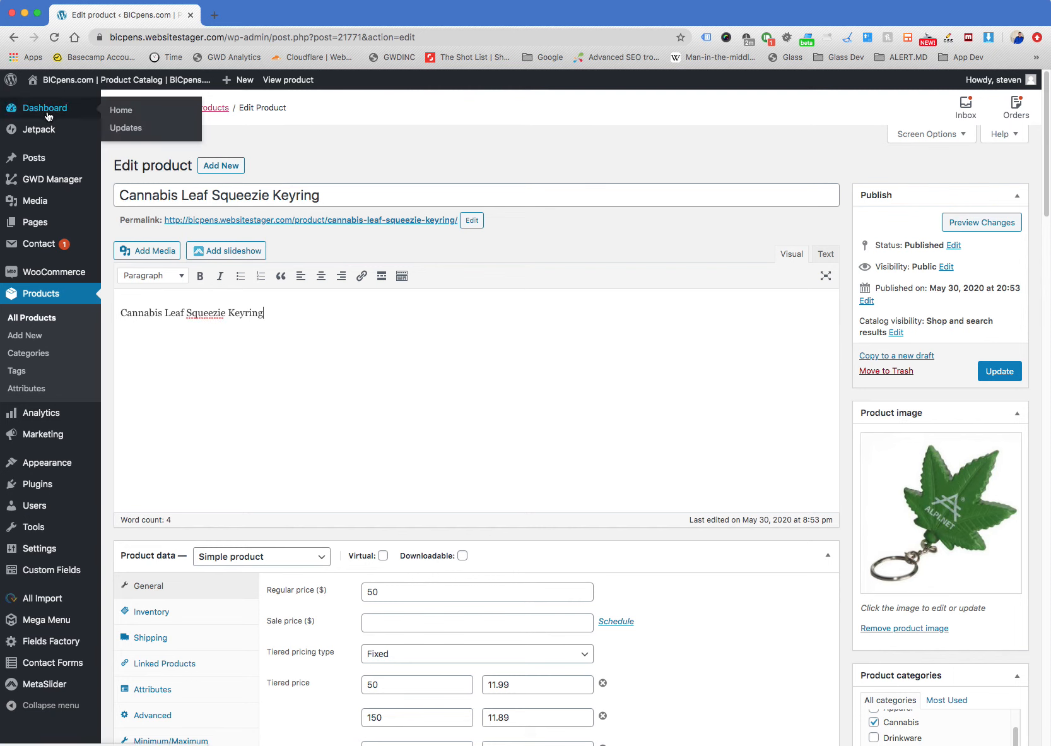
Return to the full product list and view the categories available for filtering it
click(58, 322)
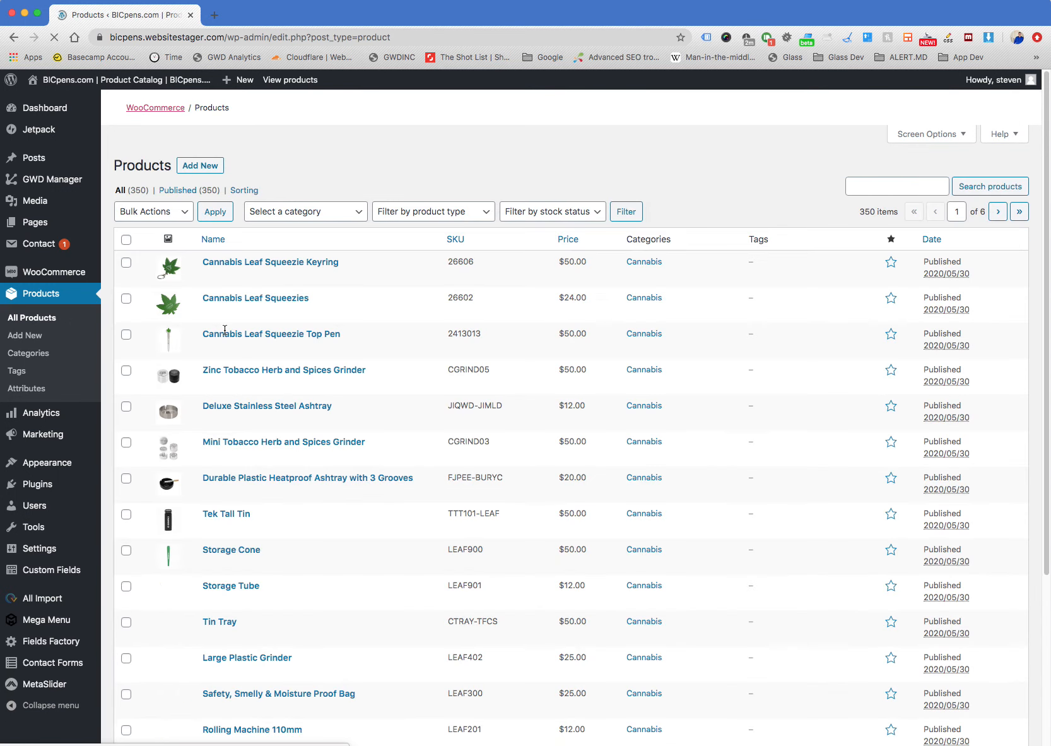
click(305, 355)
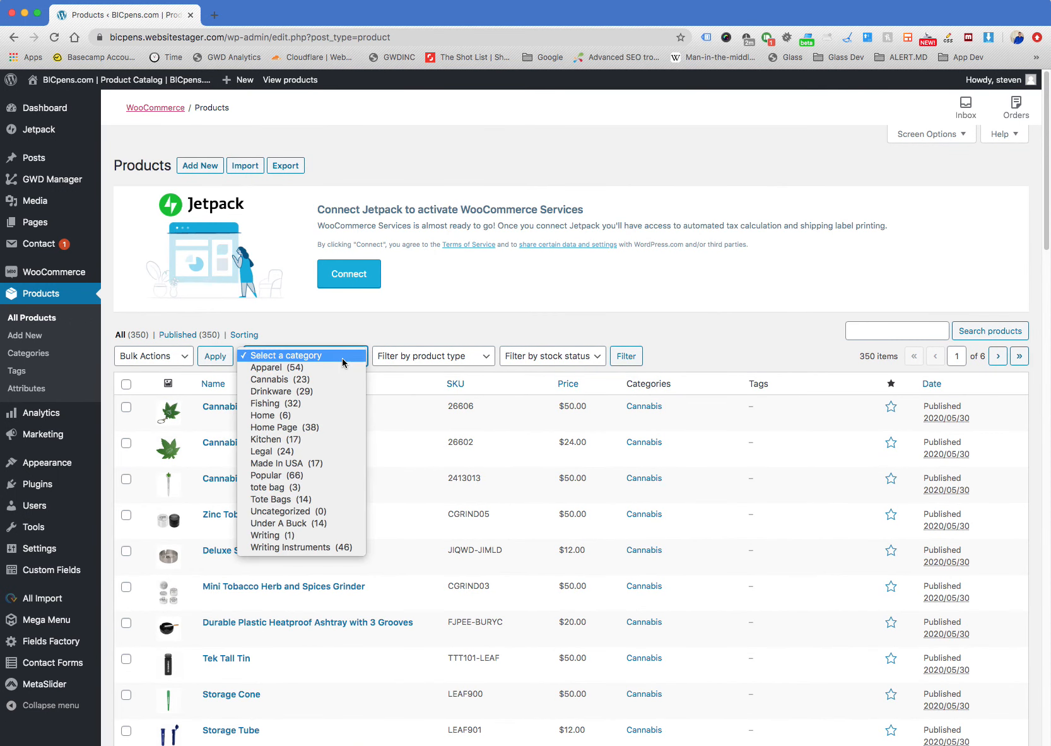
click(324, 349)
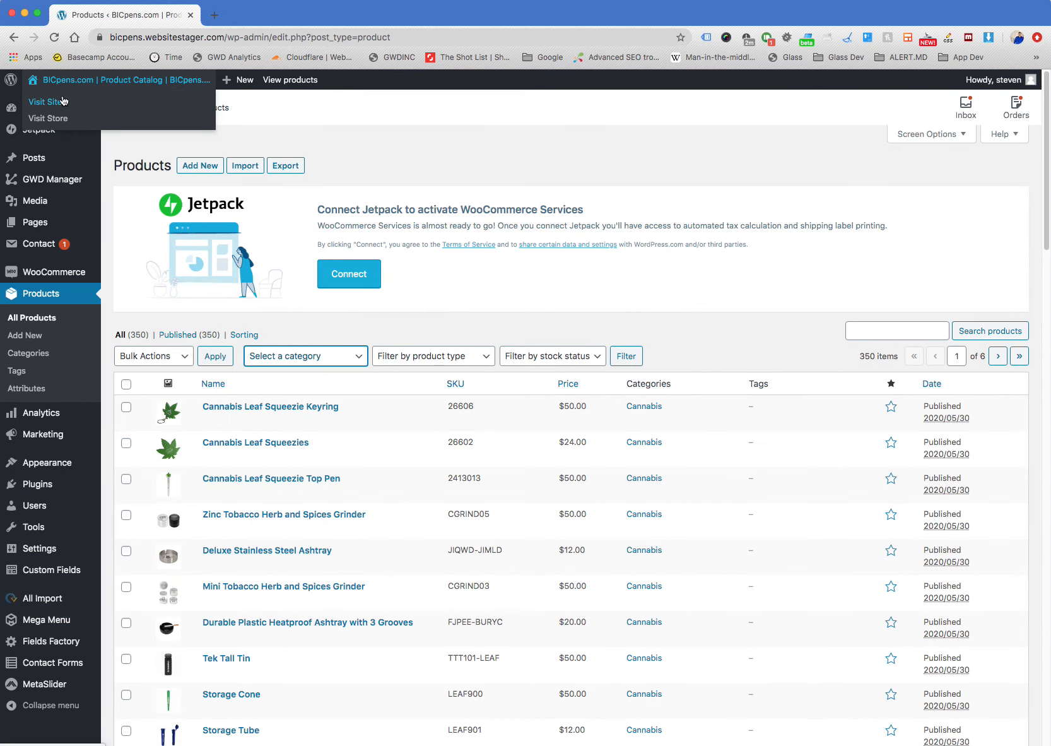
Visit the public site, browse its Cannabis category and open the Cannabis Leaf Squeezies product
click(57, 102)
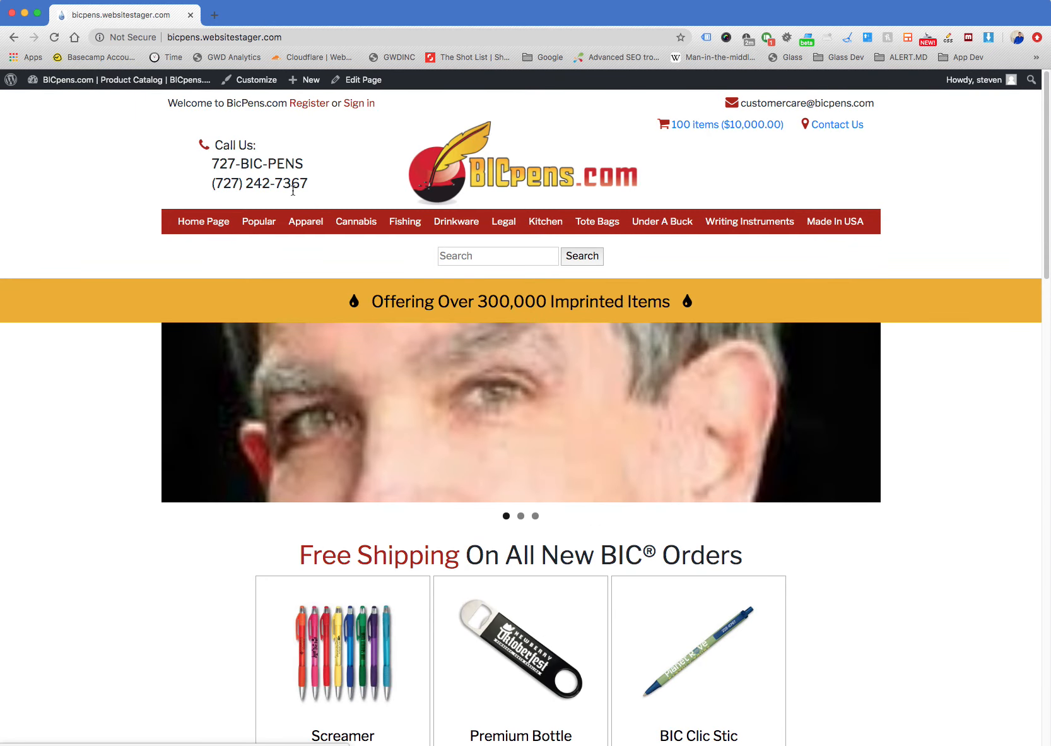
click(356, 227)
scroll(313, 469, down, 13)
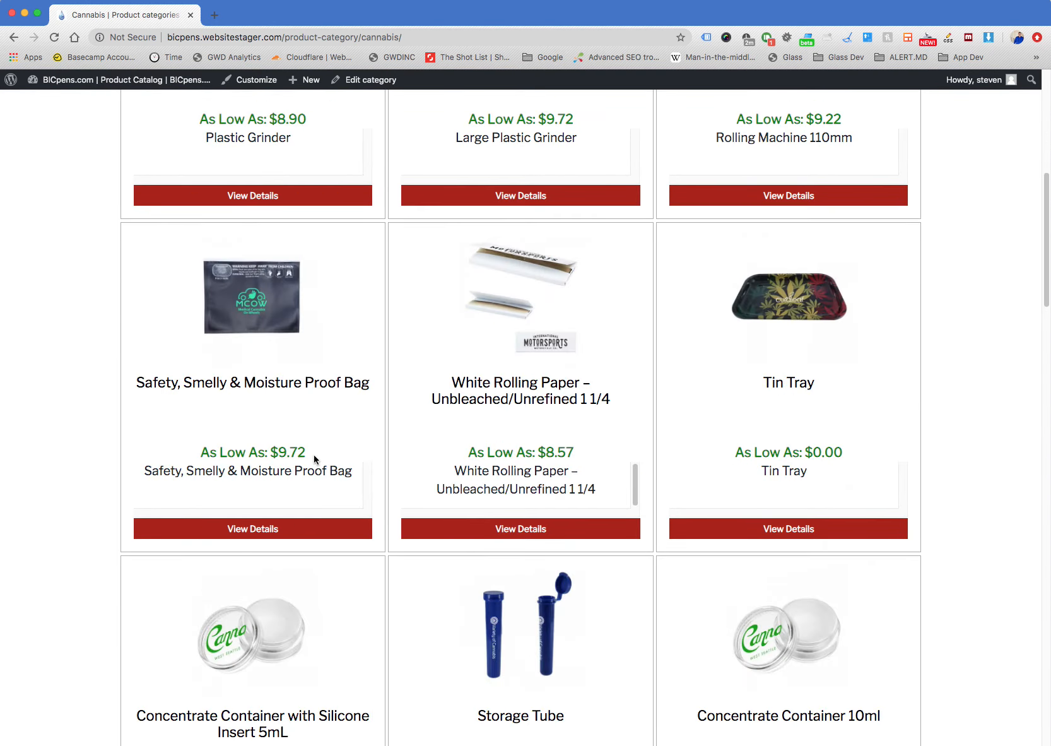
scroll(641, 429, down, 15)
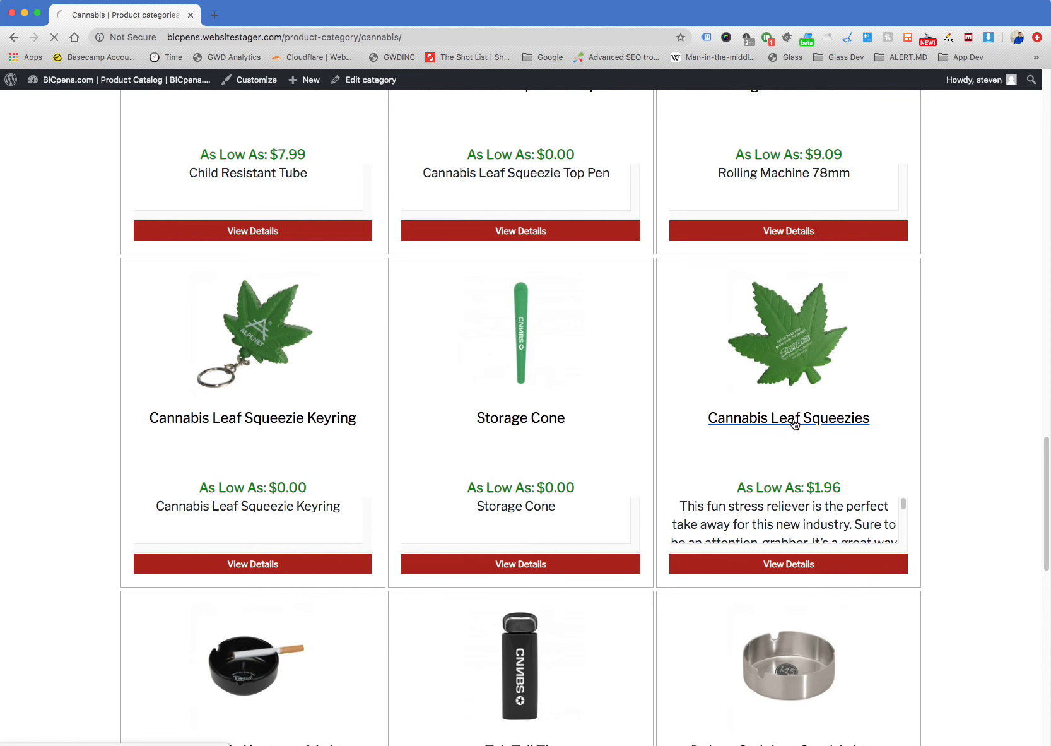
Examine the Cannabis Leaf Squeezies page, including its address, imprint fields, description and quantity price table
scroll(895, 433, down, 3)
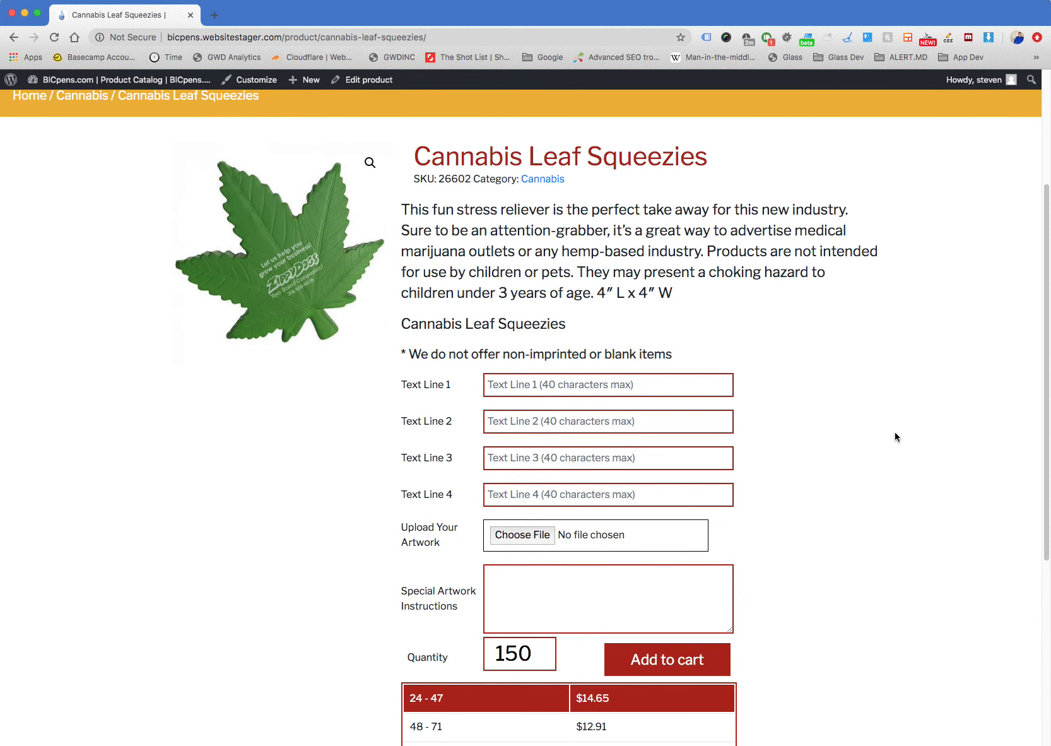
scroll(894, 432, down, 2)
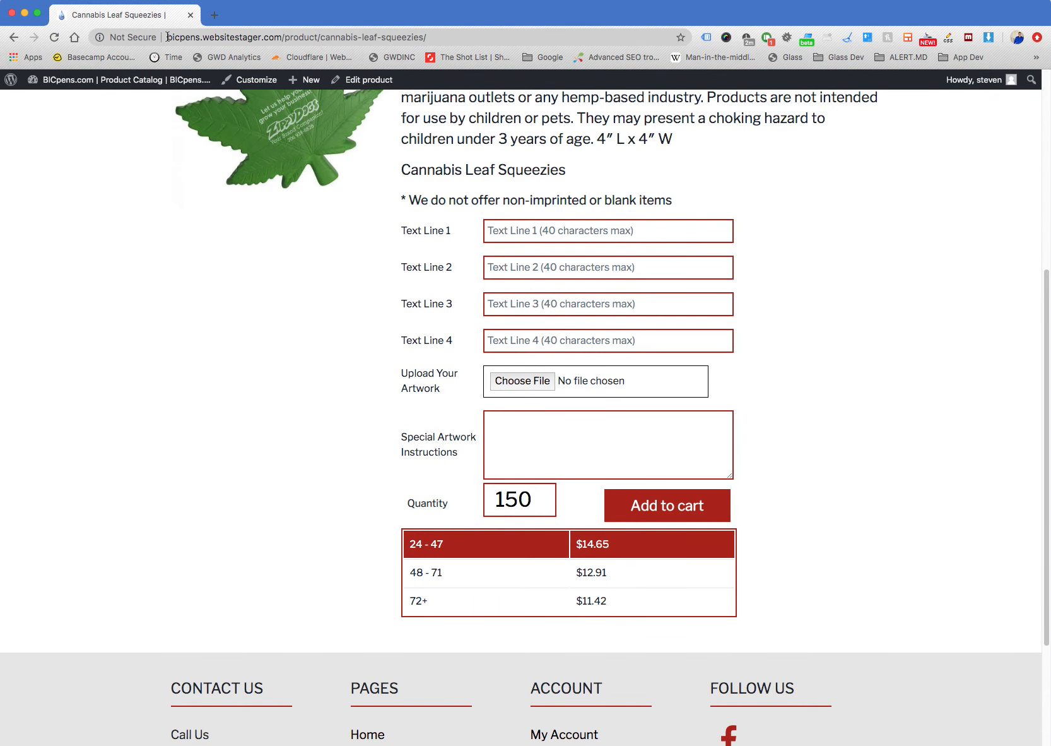
drag(166, 37, 460, 38)
click(866, 316)
scroll(842, 366, up, 2)
scroll(843, 370, up, 2)
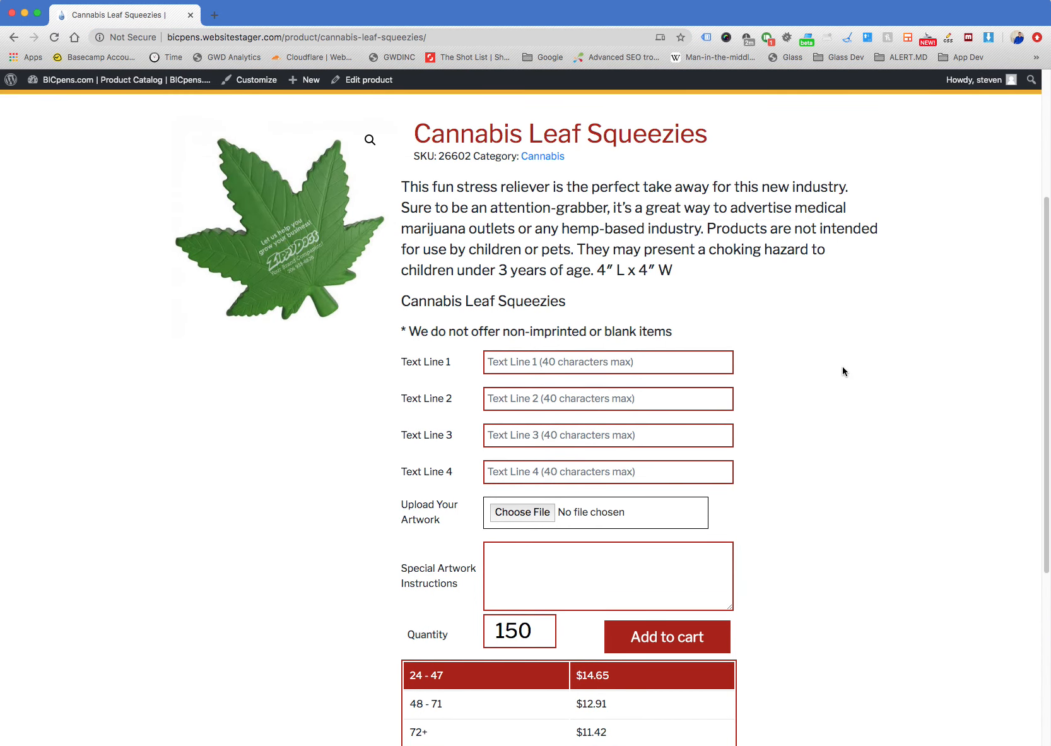
Try to open the Cannabis Leaf Squeezies product for editing from its public page
click(369, 79)
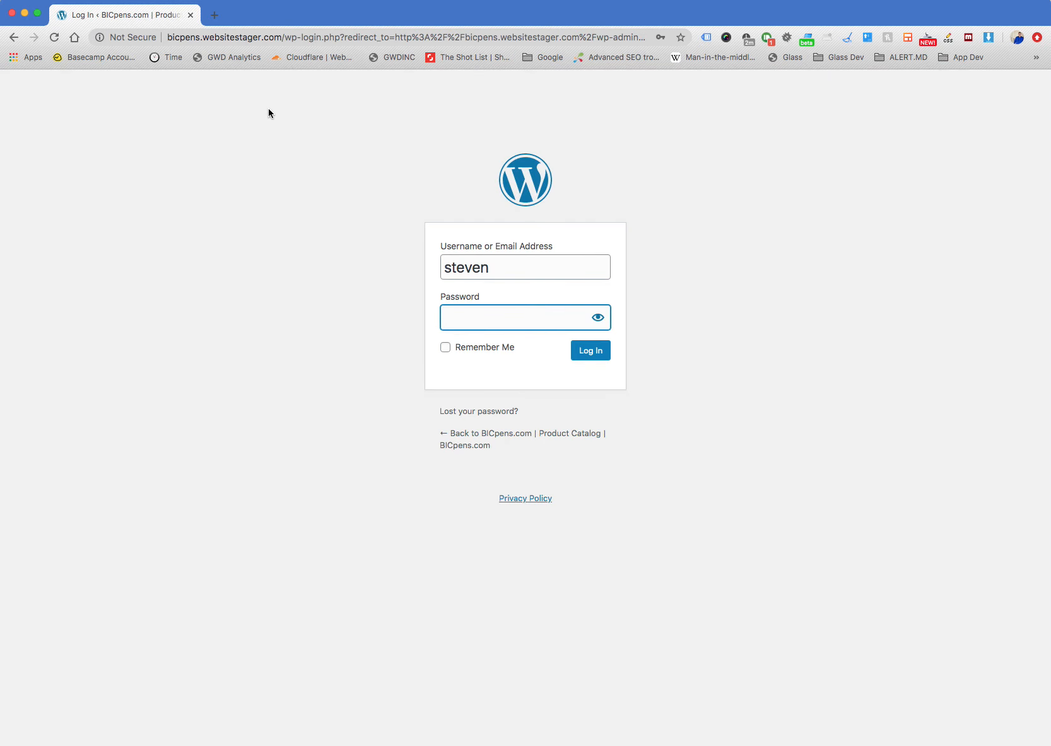
click(12, 40)
Go back to the Cannabis category and open the Cannabis Leaf Squeezie Keyring product page
click(13, 41)
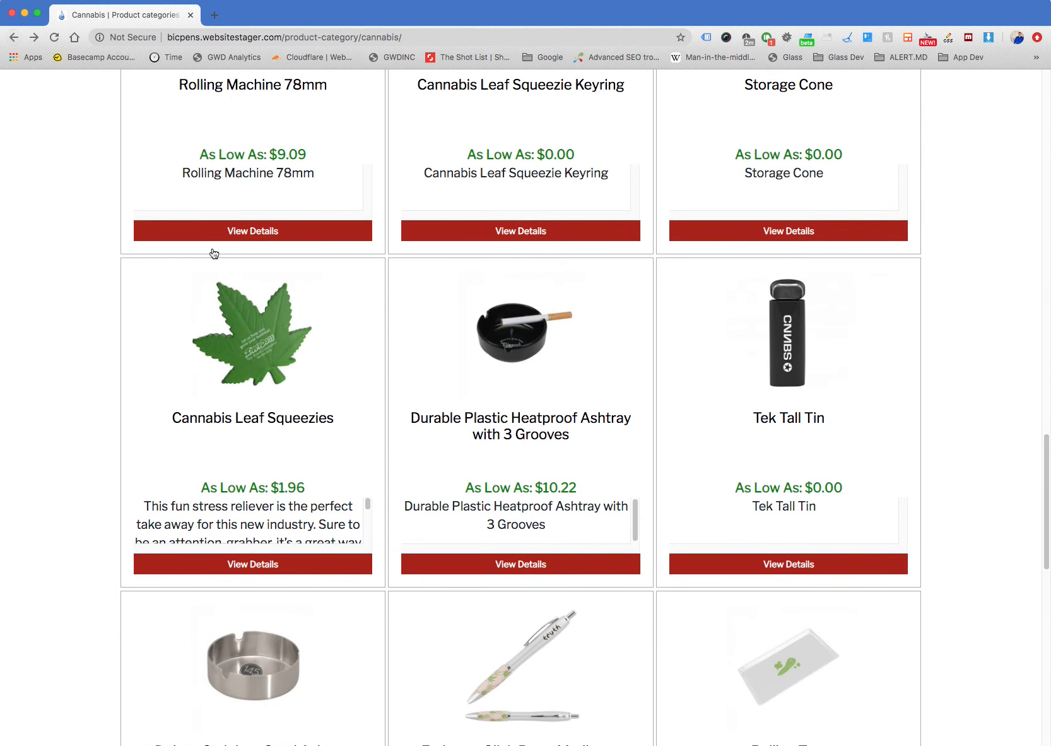
scroll(335, 428, down, 8)
scroll(466, 428, up, 13)
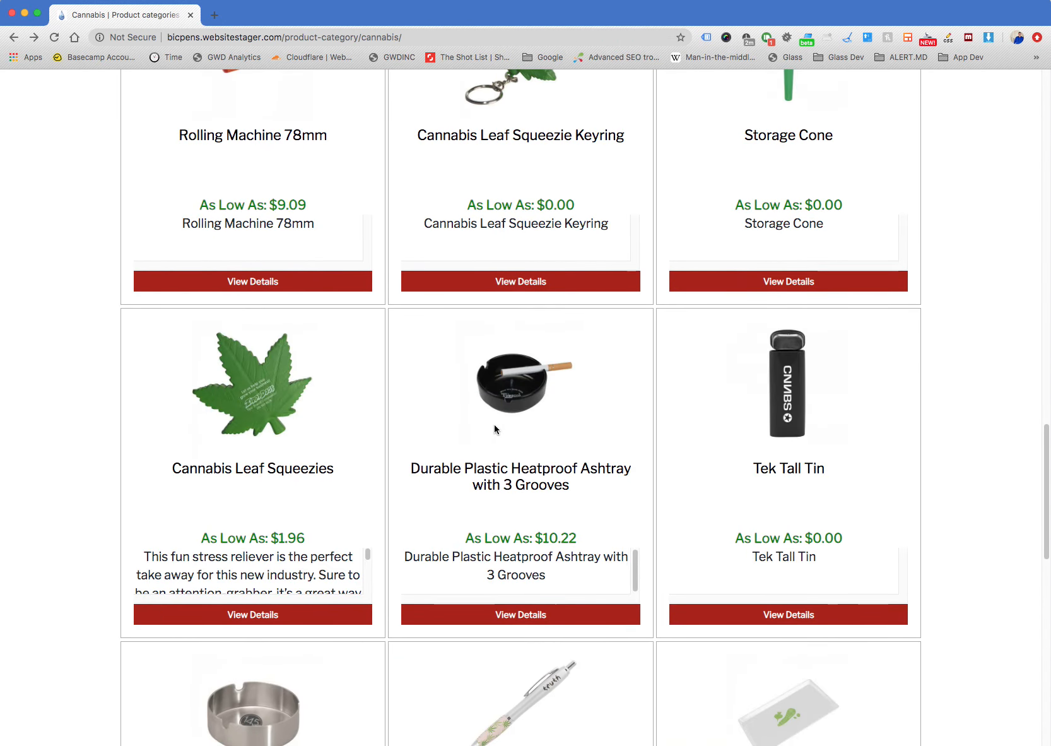
click(541, 386)
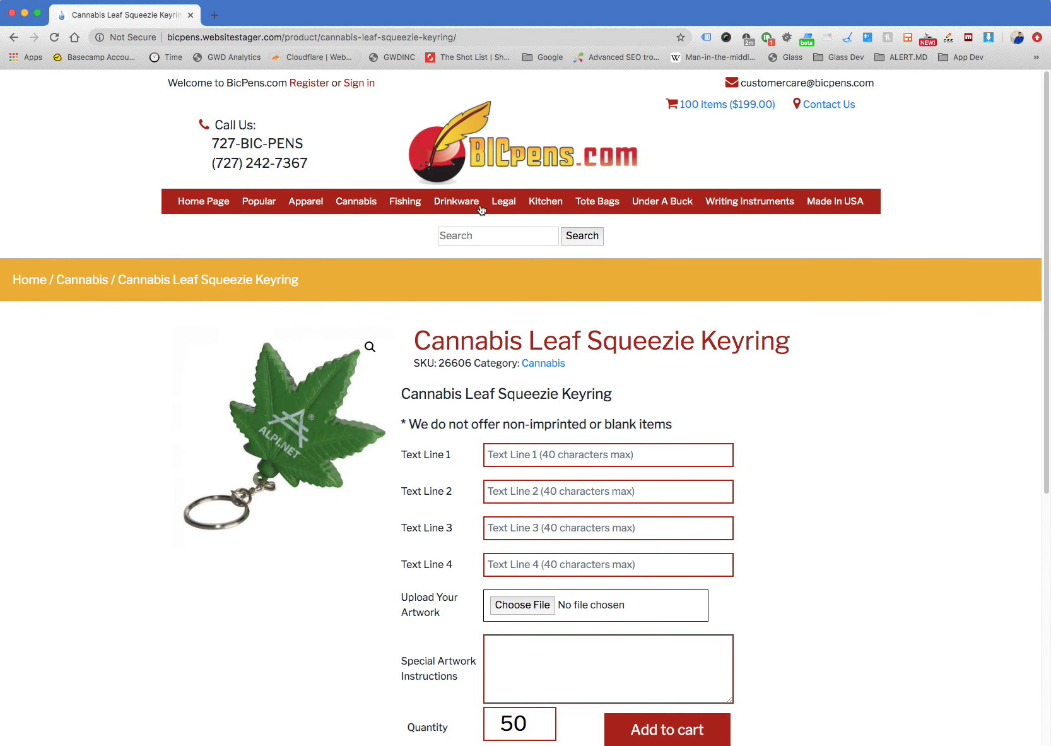
Go to the site's admin login page at bicpens.websitestager.com/admin
drag(289, 41, 460, 38)
text(admin)
key(Return)
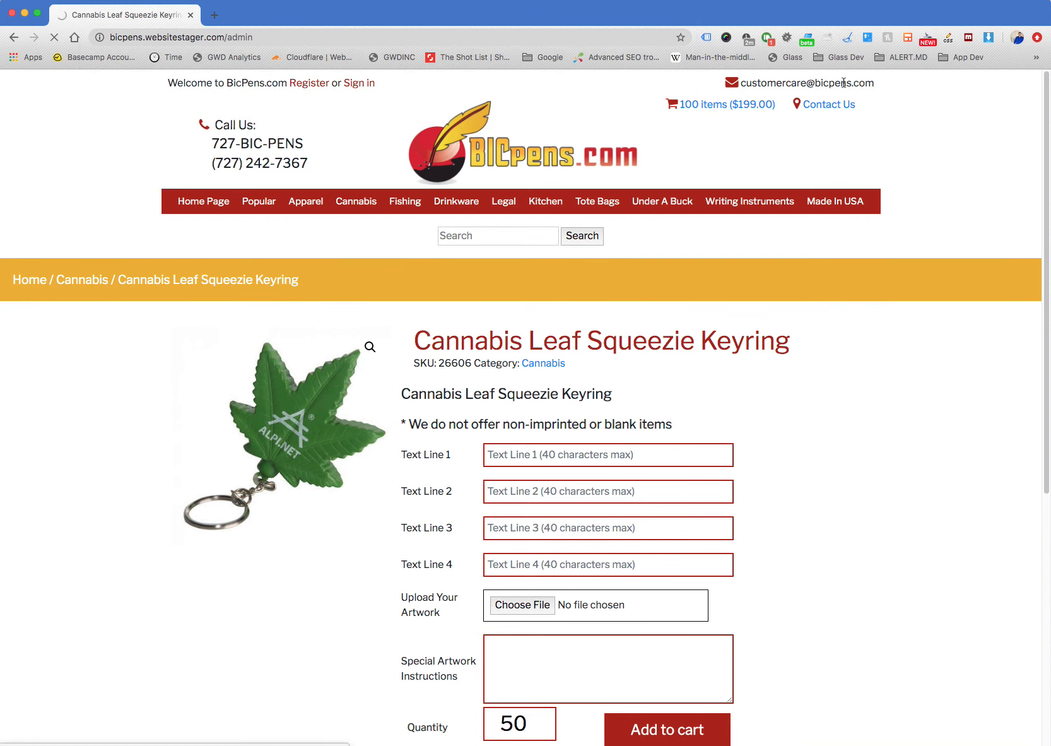
Try to log in to WordPress with the account username and password
text(stevebn)
key(BackSpace)
key(BackSpace)
text(n)
key(Tab)
text(•)
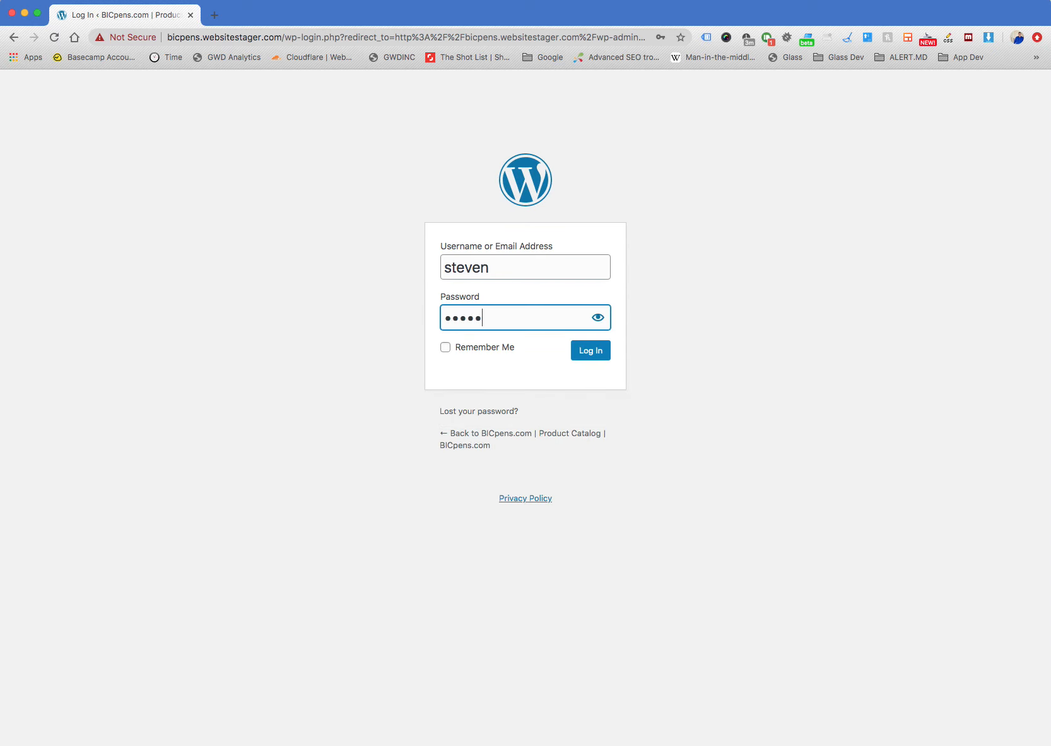
text(•••••••••)
key(Return)
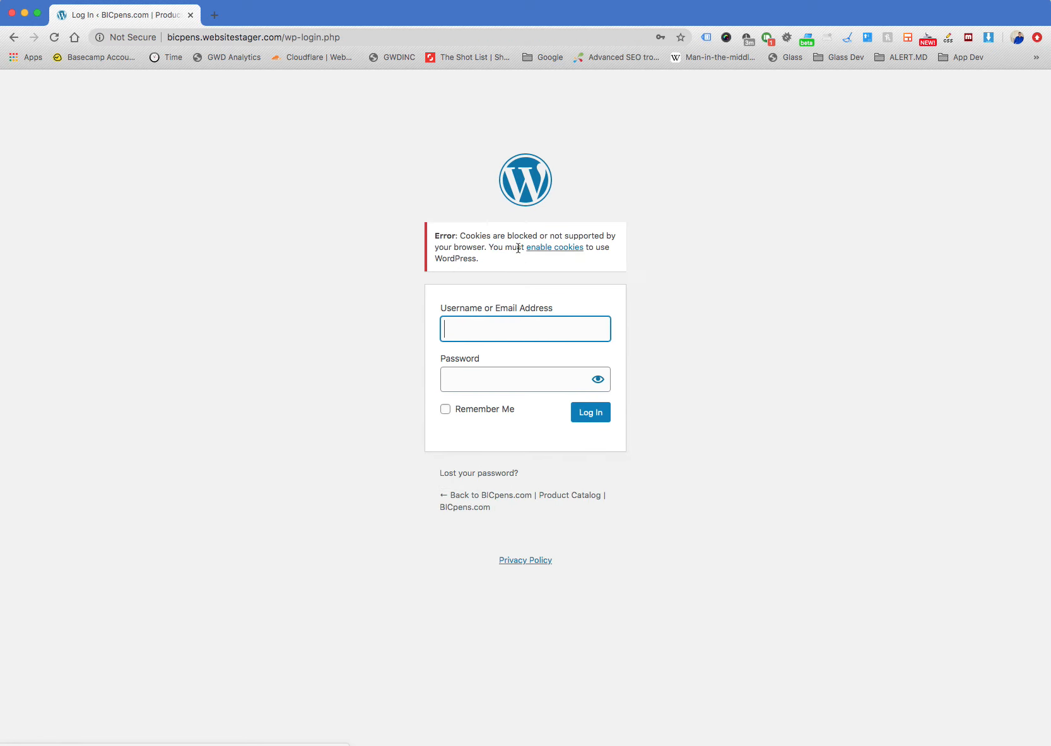
Enter the account username and password again to log in to the WordPress dashboard
text(fsteve)
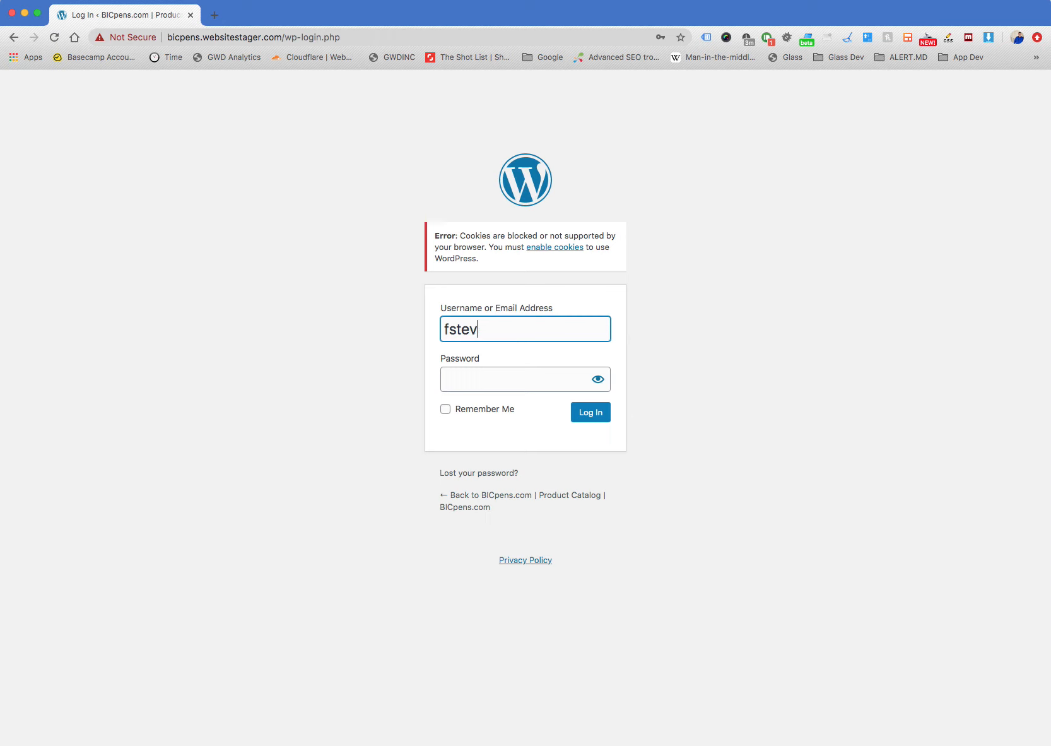
key(BackSpace)
text(steven)
key(Tab)
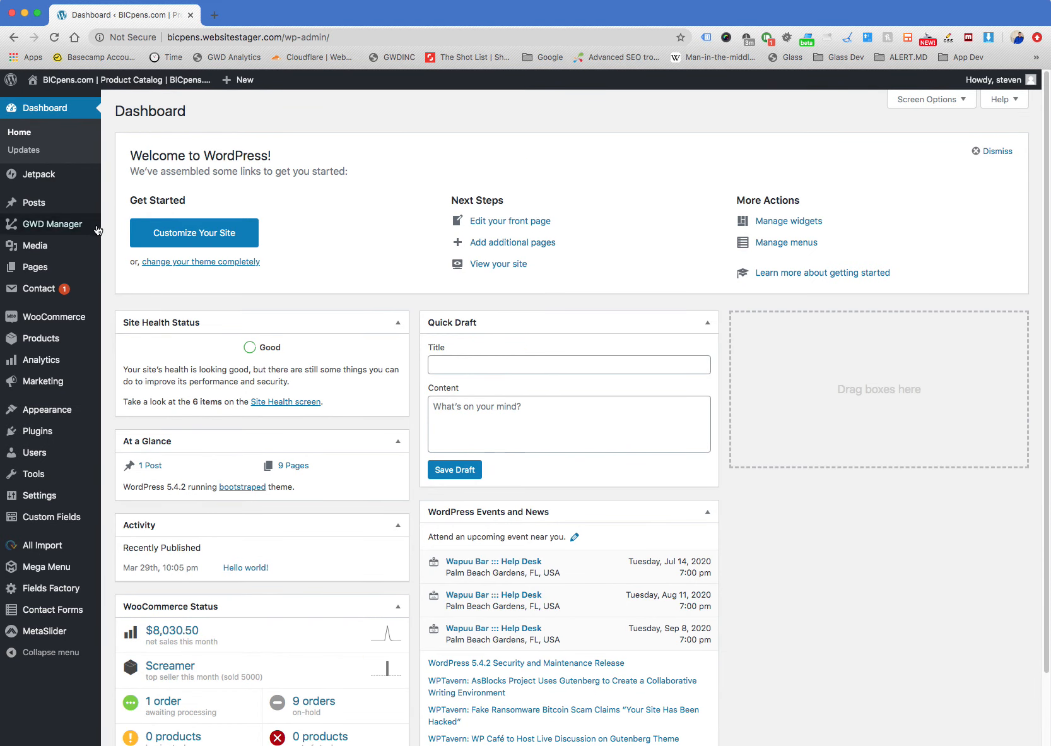
Visit the public site while logged in and open the Cannabis Leaf Squeezie Keyring product from the Cannabis category
click(95, 101)
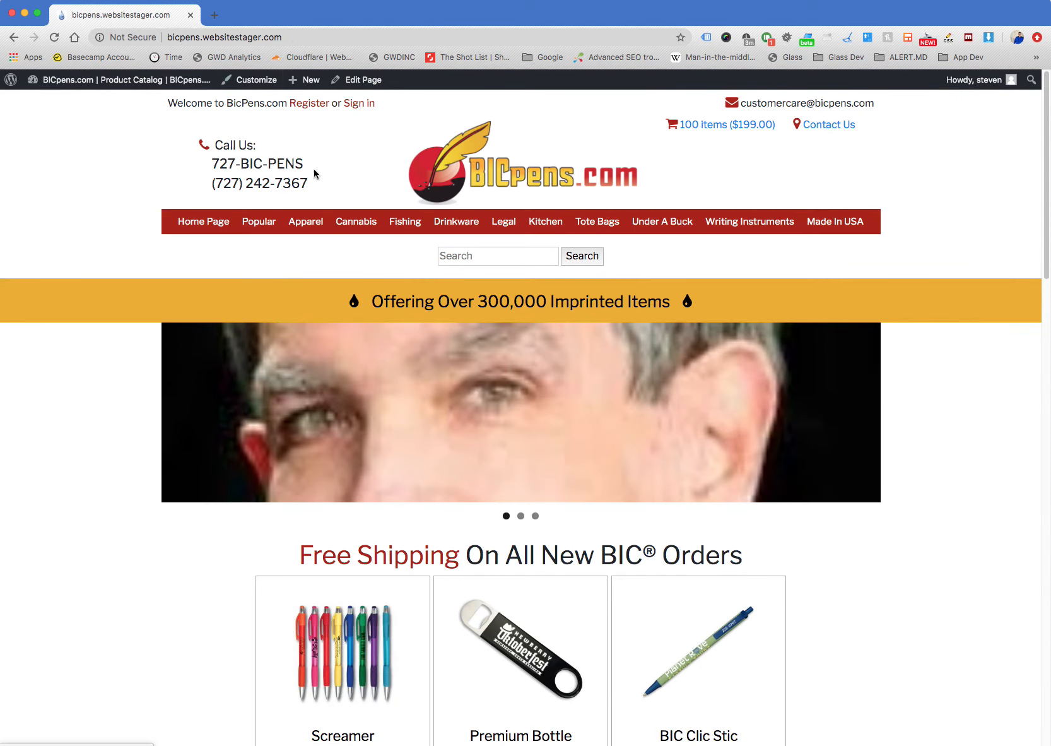
click(354, 221)
scroll(413, 398, down, 19)
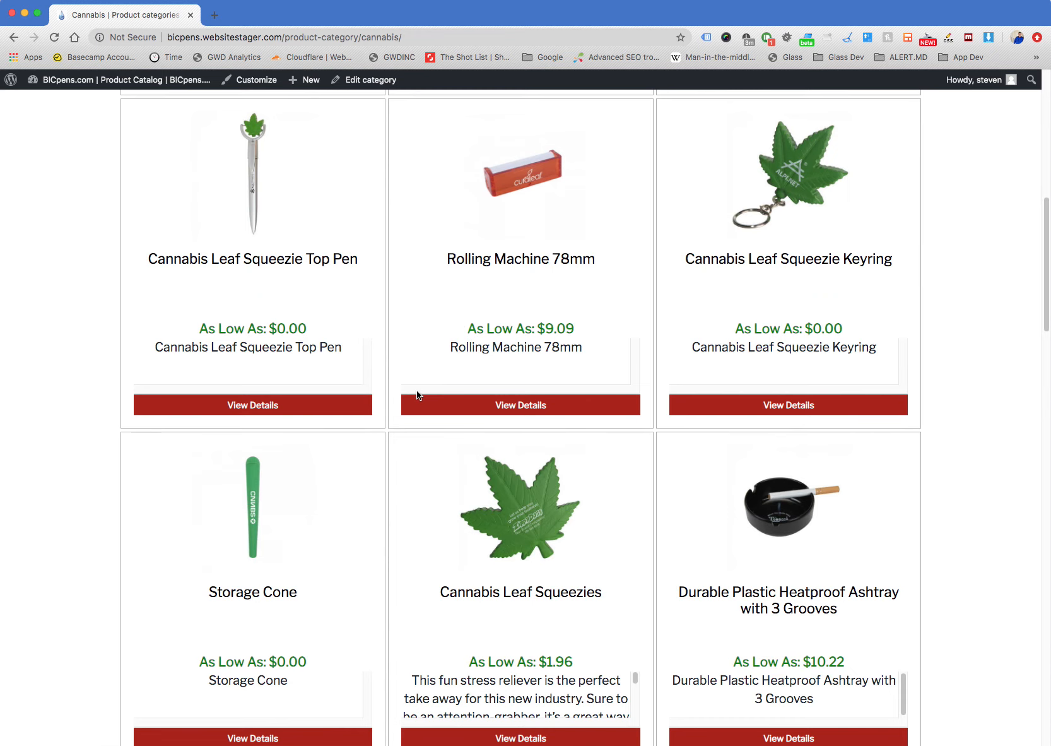
scroll(688, 427, down, 5)
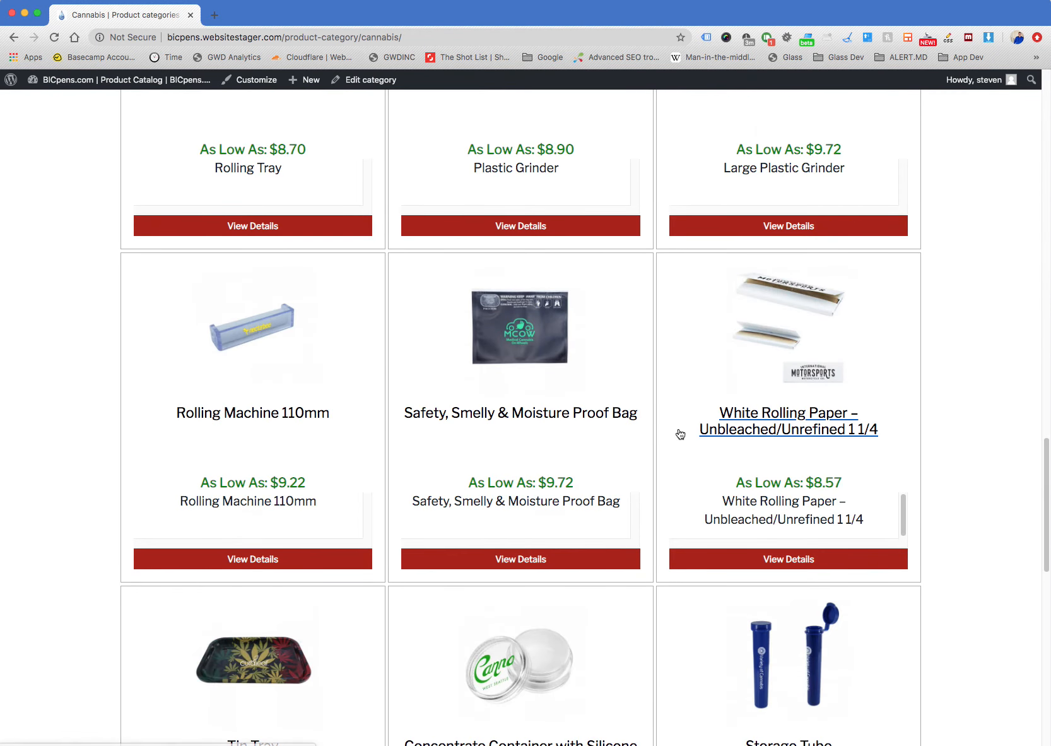
scroll(678, 433, up, 20)
scroll(678, 432, down, 10)
scroll(679, 433, up, 5)
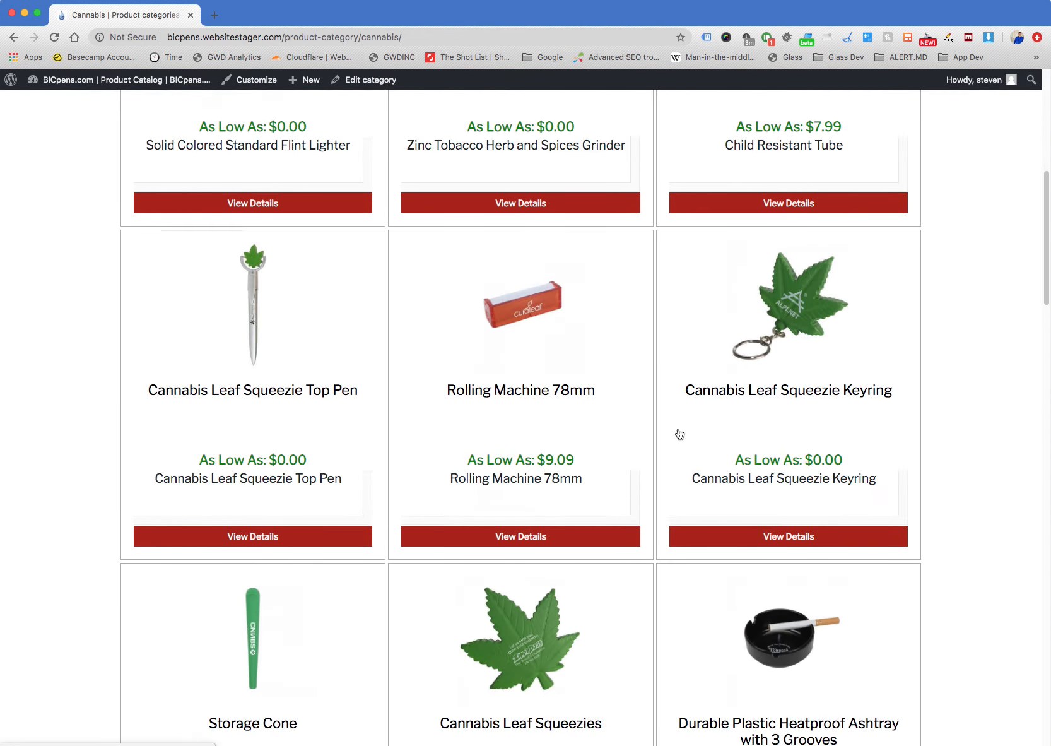
click(809, 532)
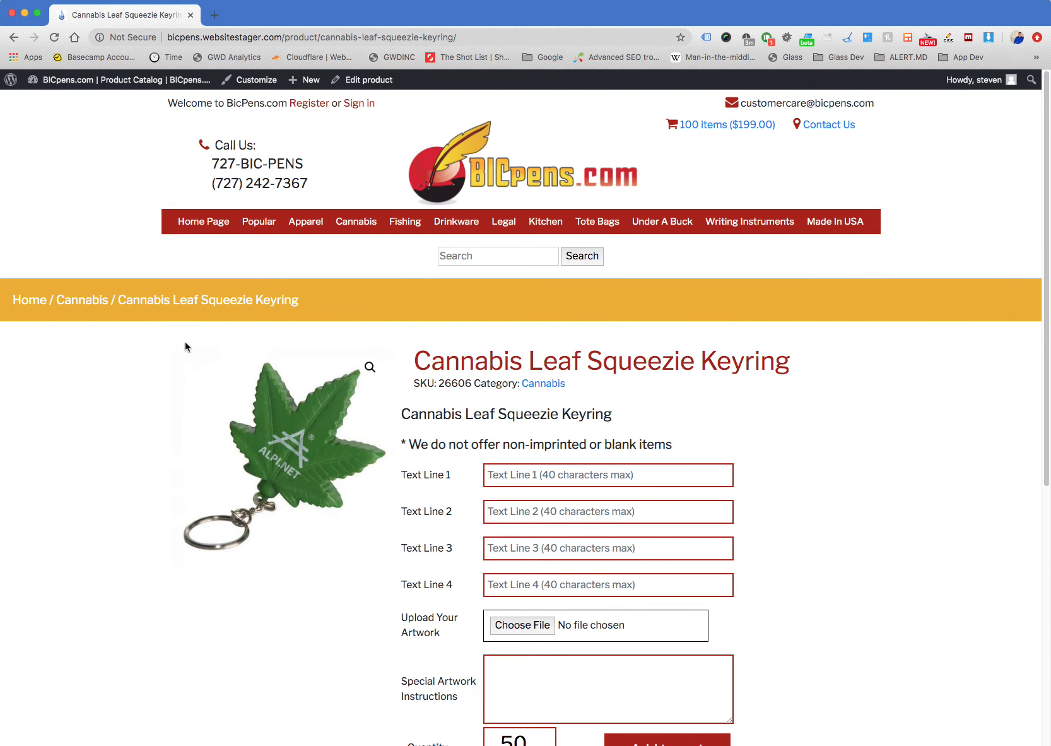
Open the Cannabis Leaf Squeezie Keyring for editing from its public page and review its tiered prices and BicPens Data Import 1 fields
scroll(870, 436, down, 3)
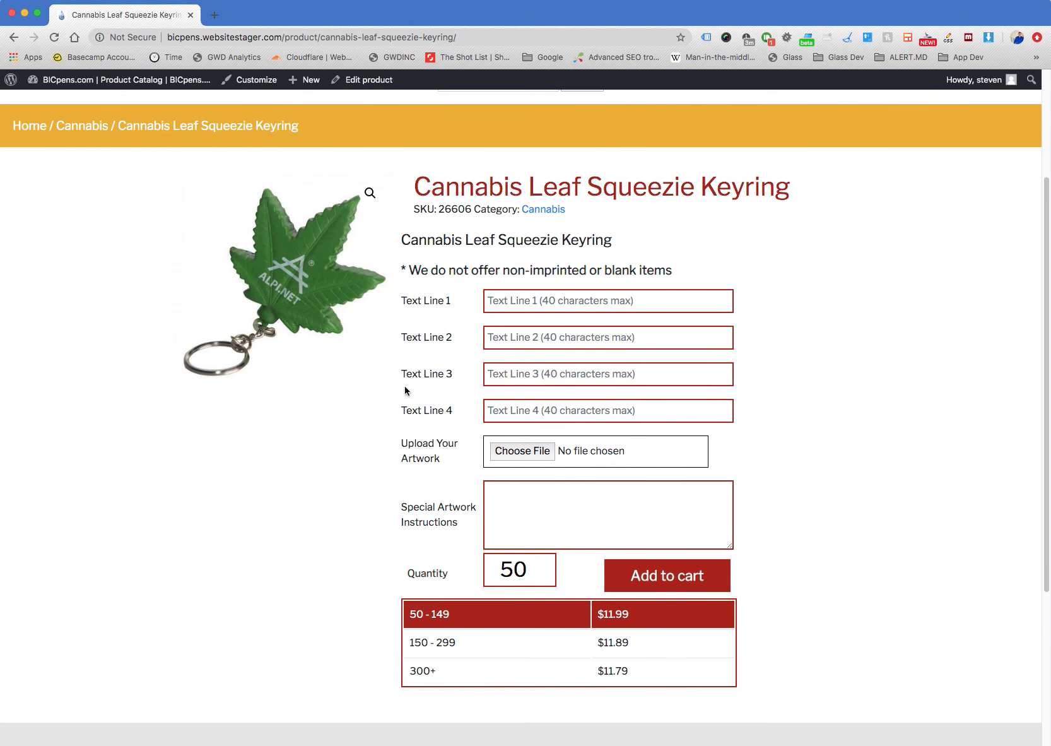
click(366, 80)
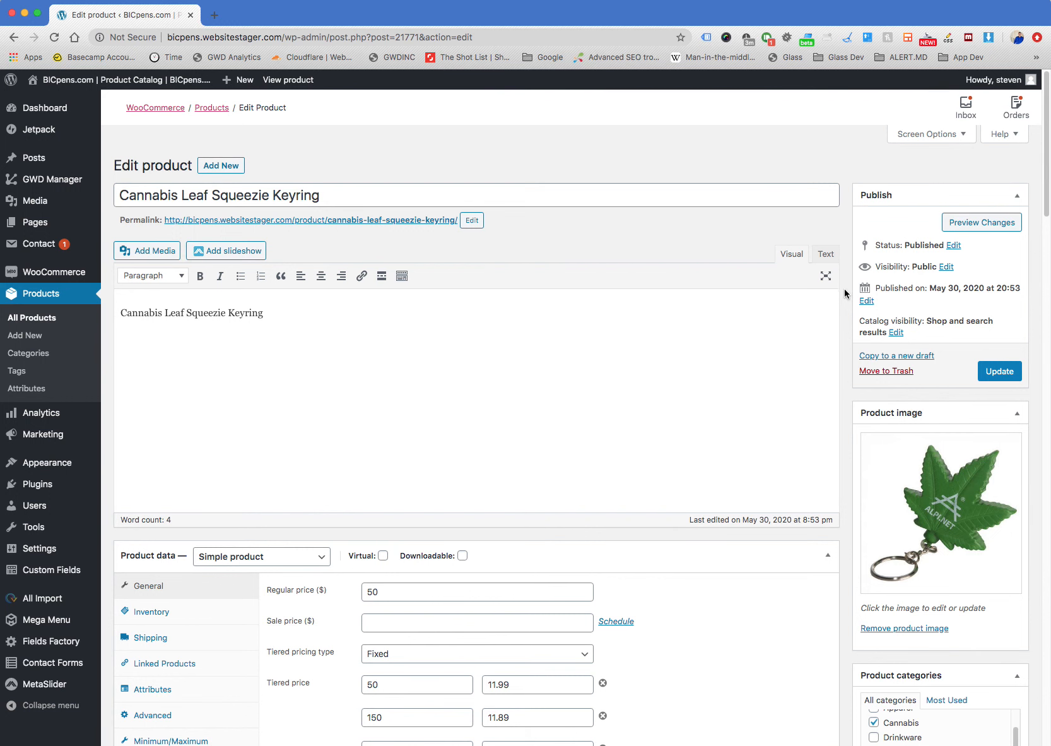
scroll(845, 290, down, 1)
scroll(844, 290, down, 10)
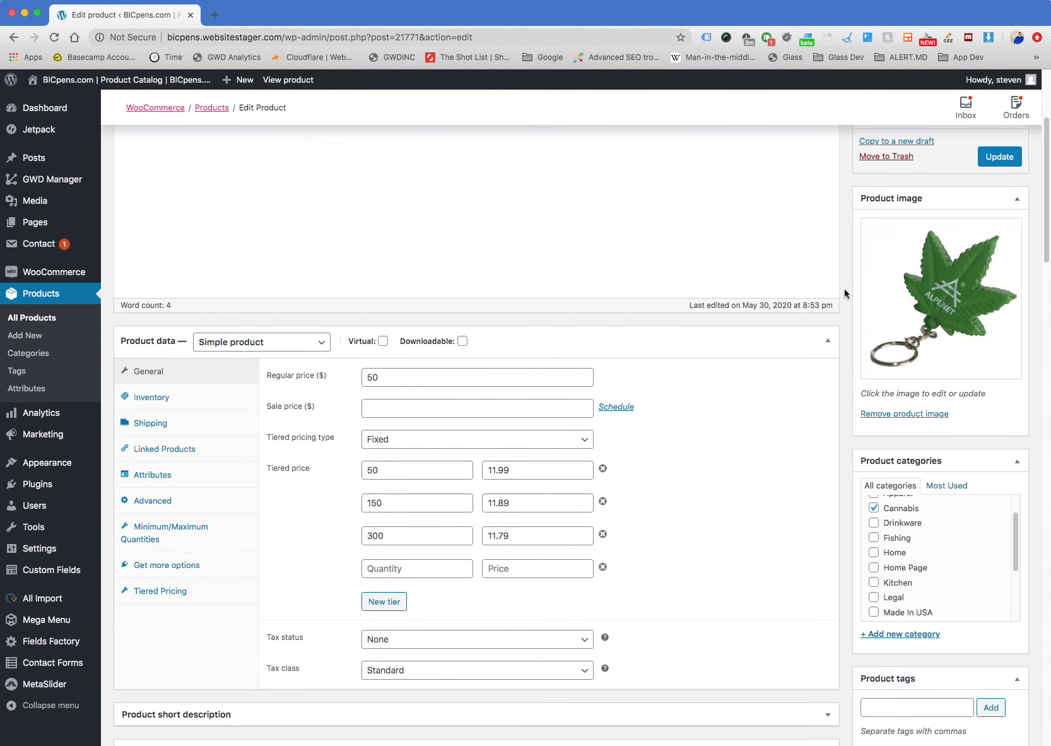
scroll(843, 288, down, 3)
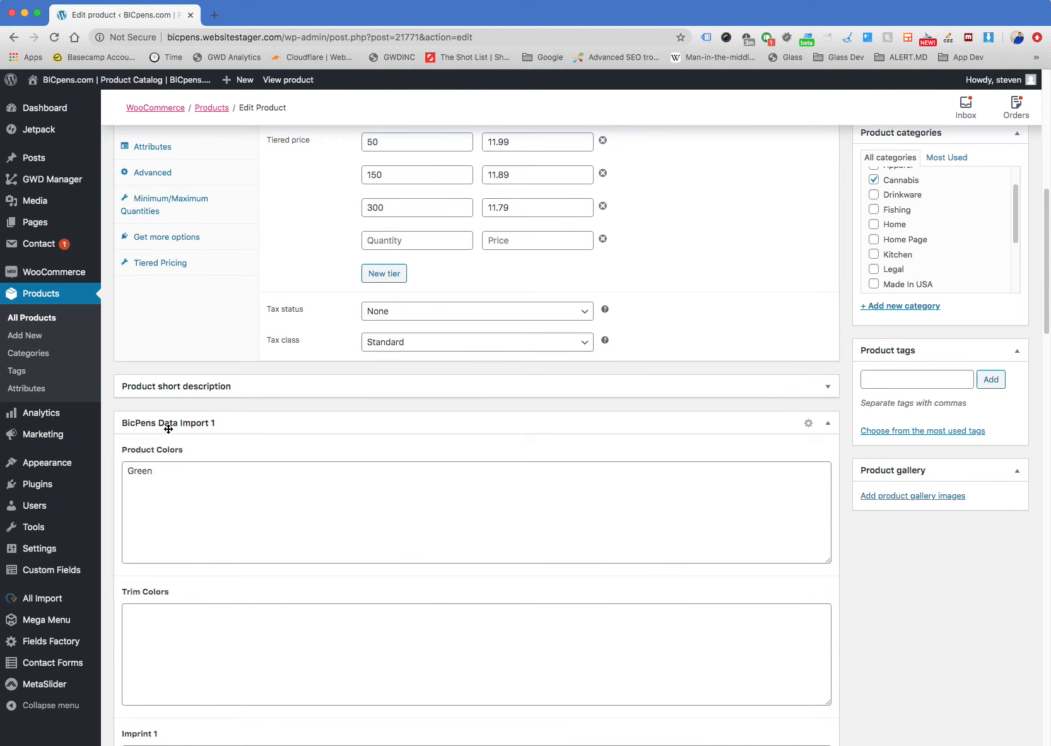
scroll(435, 460, down, 1)
scroll(435, 459, down, 5)
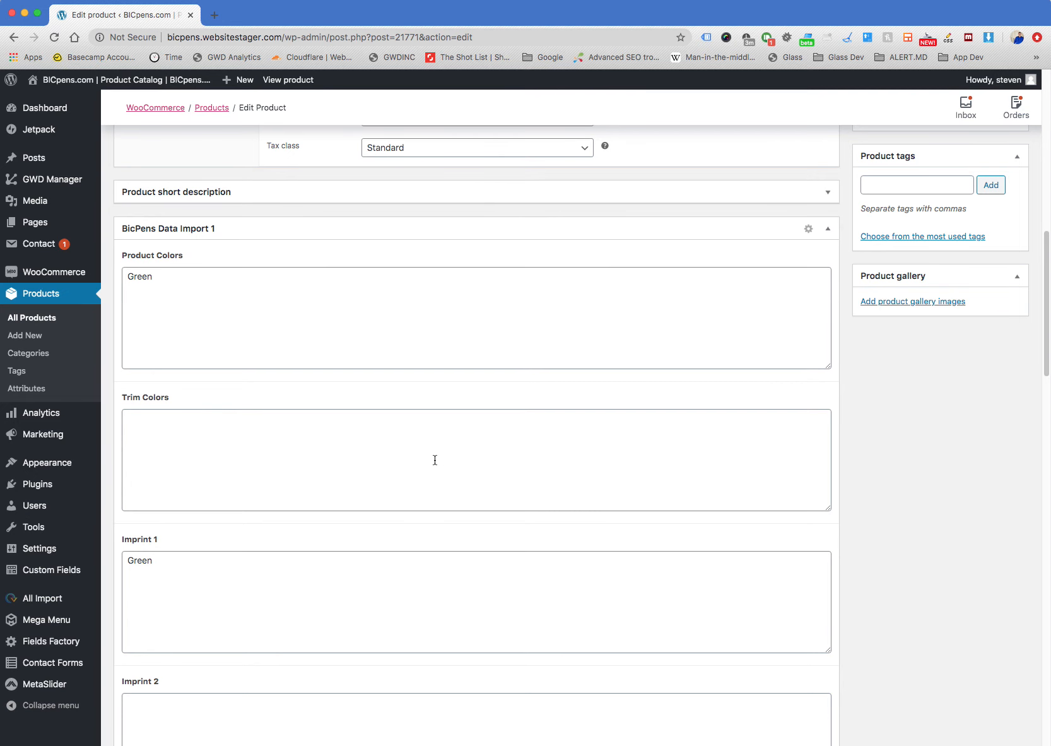
scroll(434, 460, up, 1)
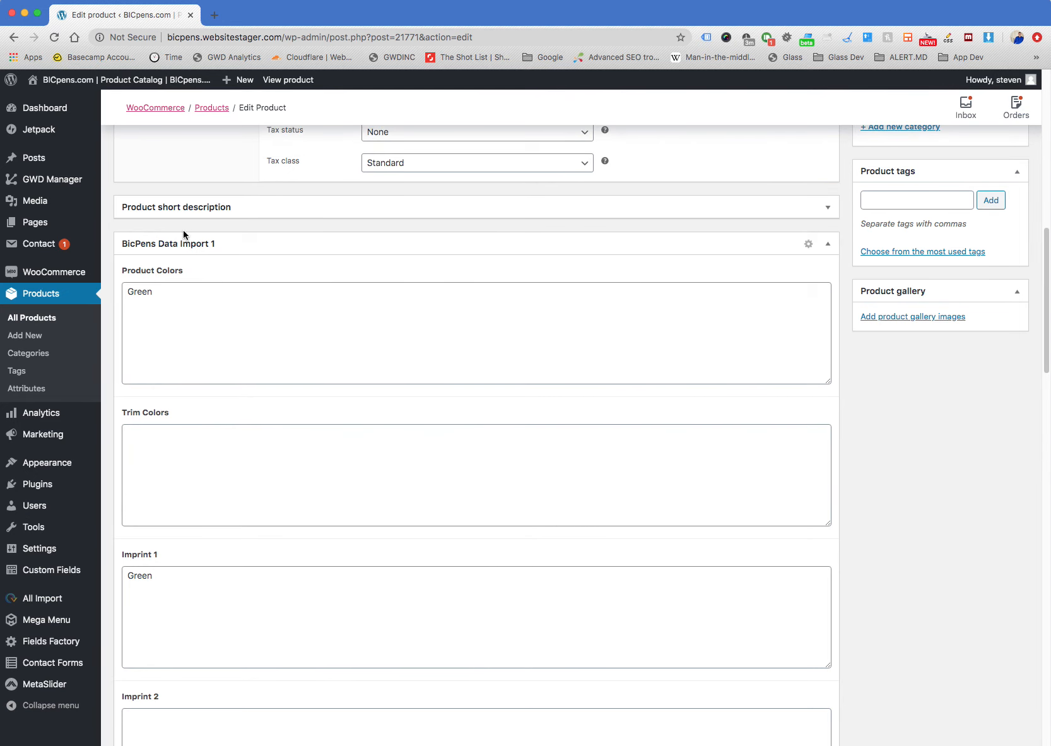
Collapse and re-expand the BicPens Data Import 1 section, and review its product color, trim color and imprint fields
click(827, 243)
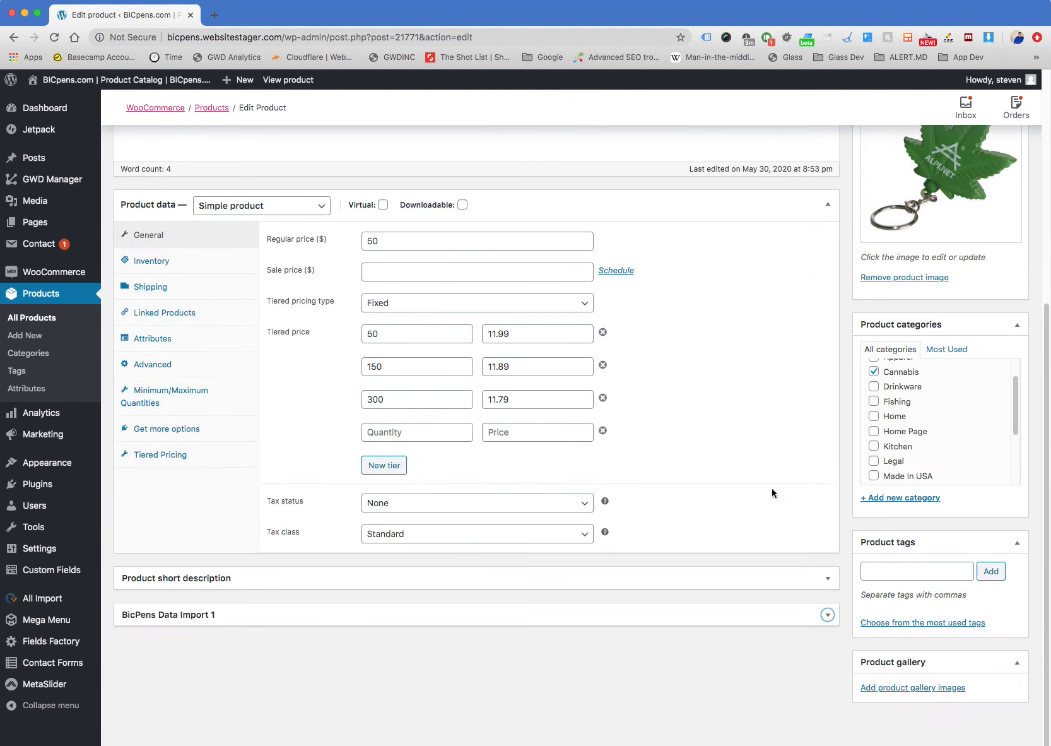
click(827, 614)
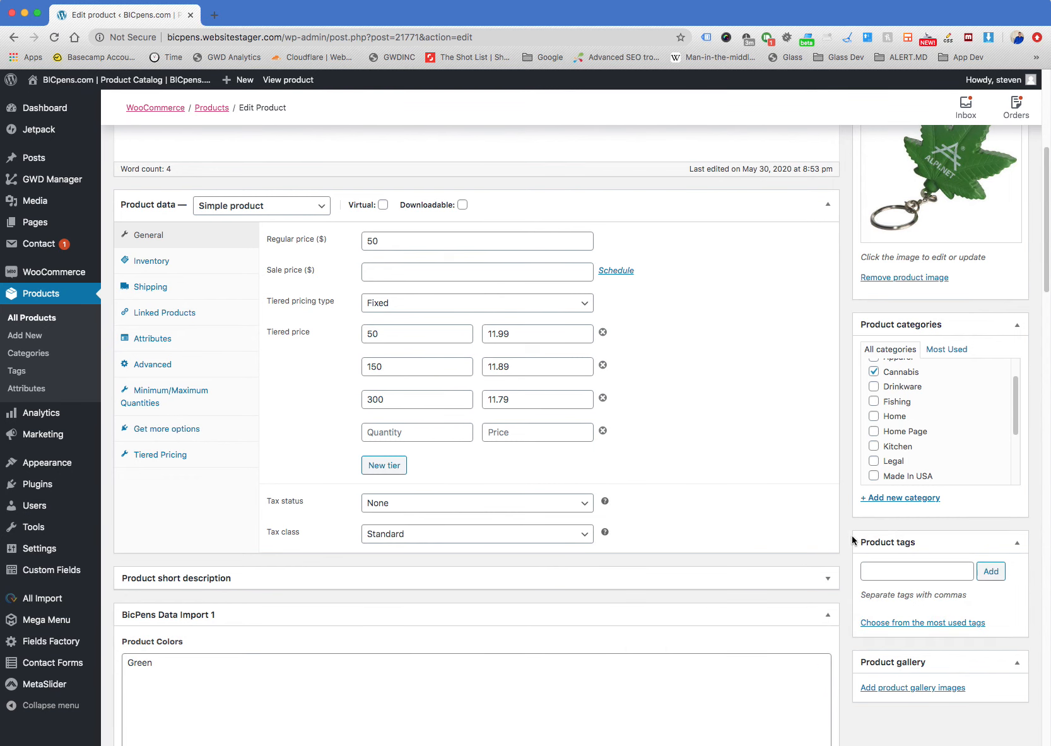
scroll(849, 542, down, 10)
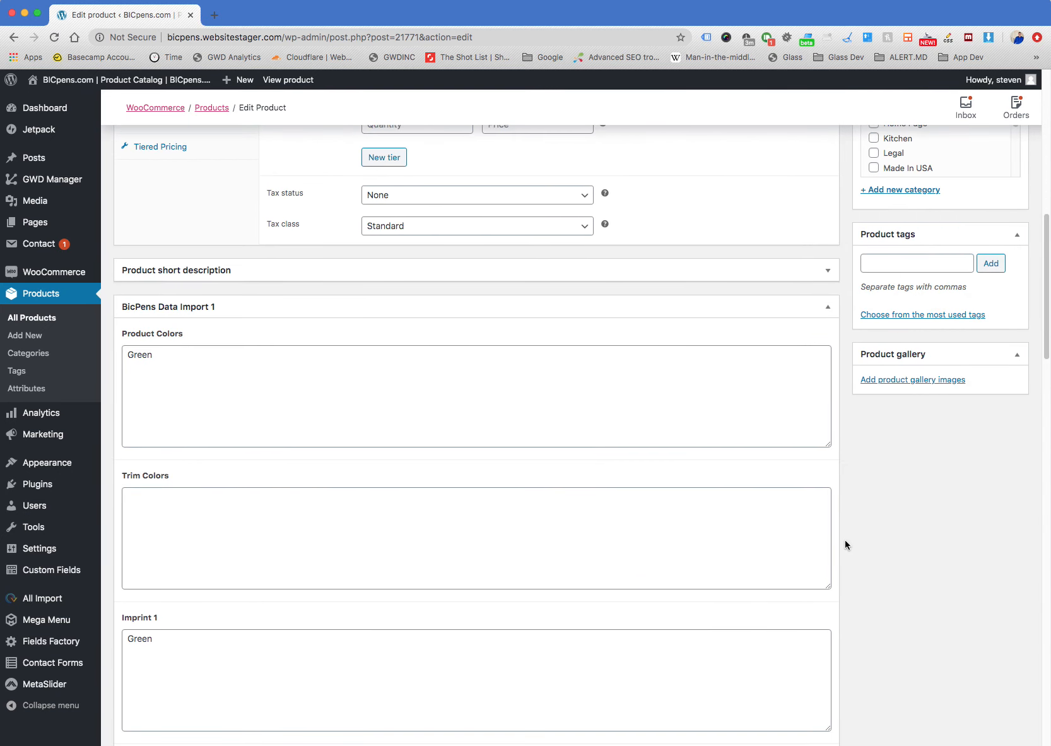
scroll(845, 544, down, 2)
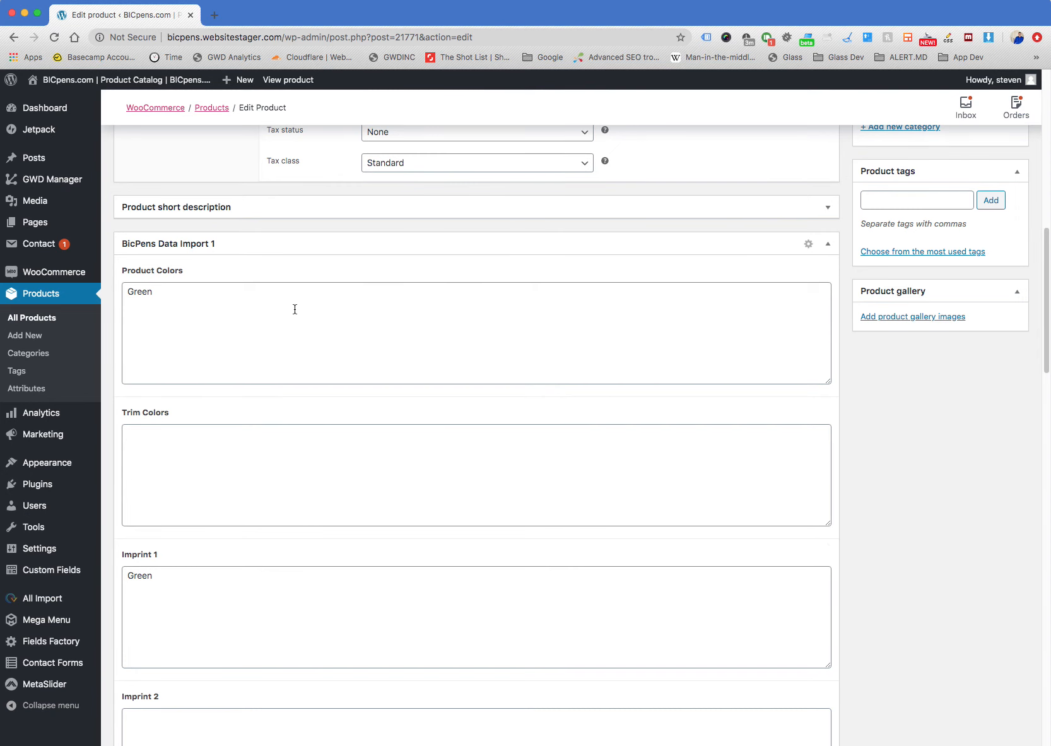
scroll(269, 313, down, 6)
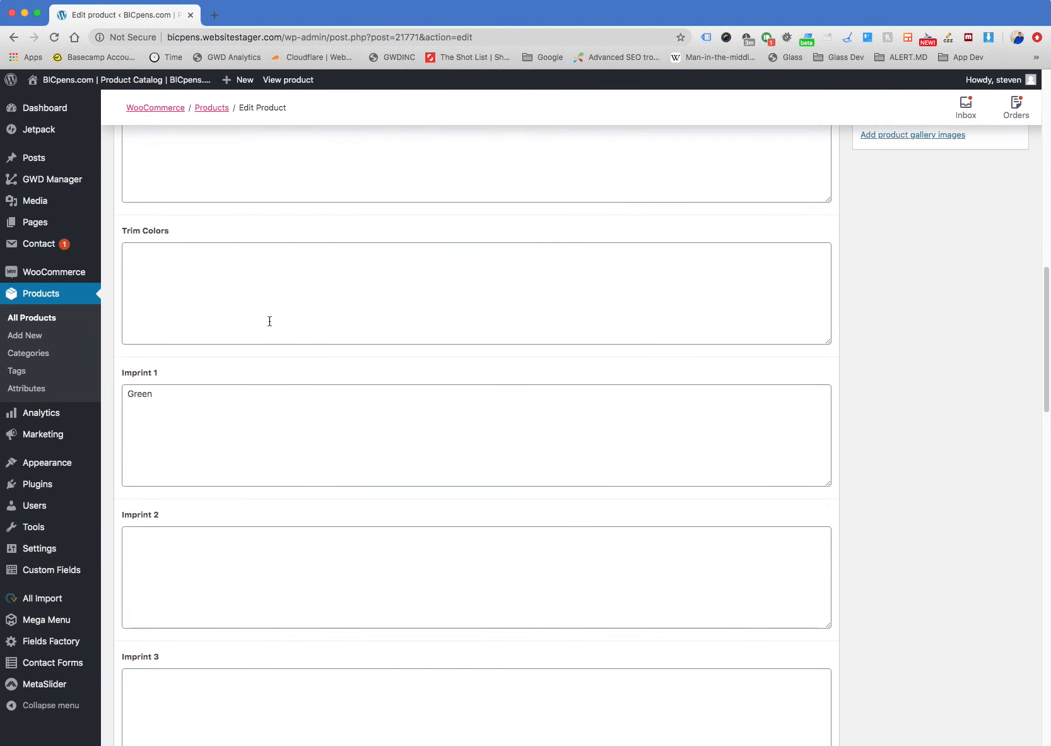
scroll(258, 336, up, 11)
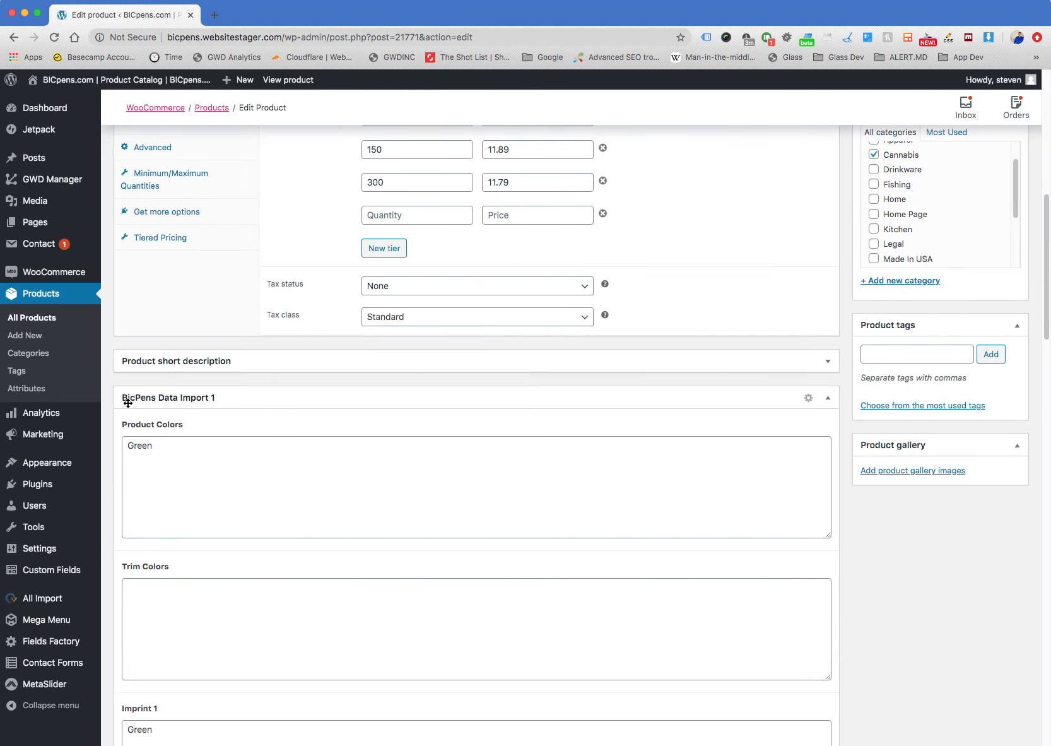
Expand and collapse the product short description section, and return to the start of the edit page
click(828, 361)
click(828, 362)
scroll(848, 386, up, 8)
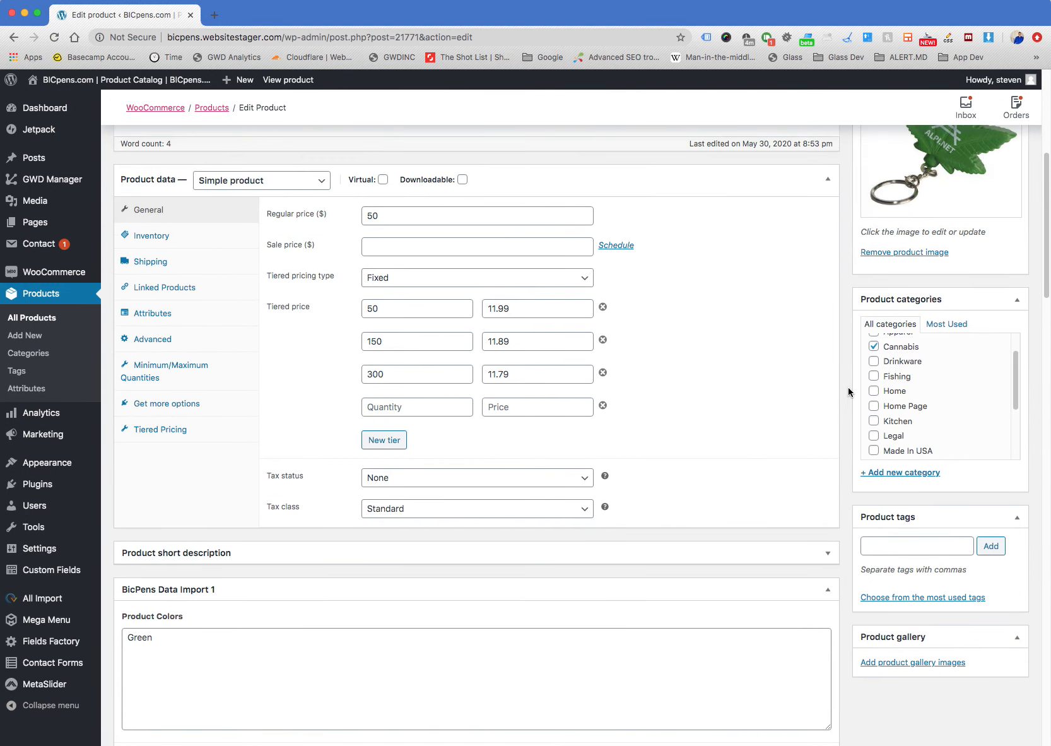
scroll(847, 387, up, 10)
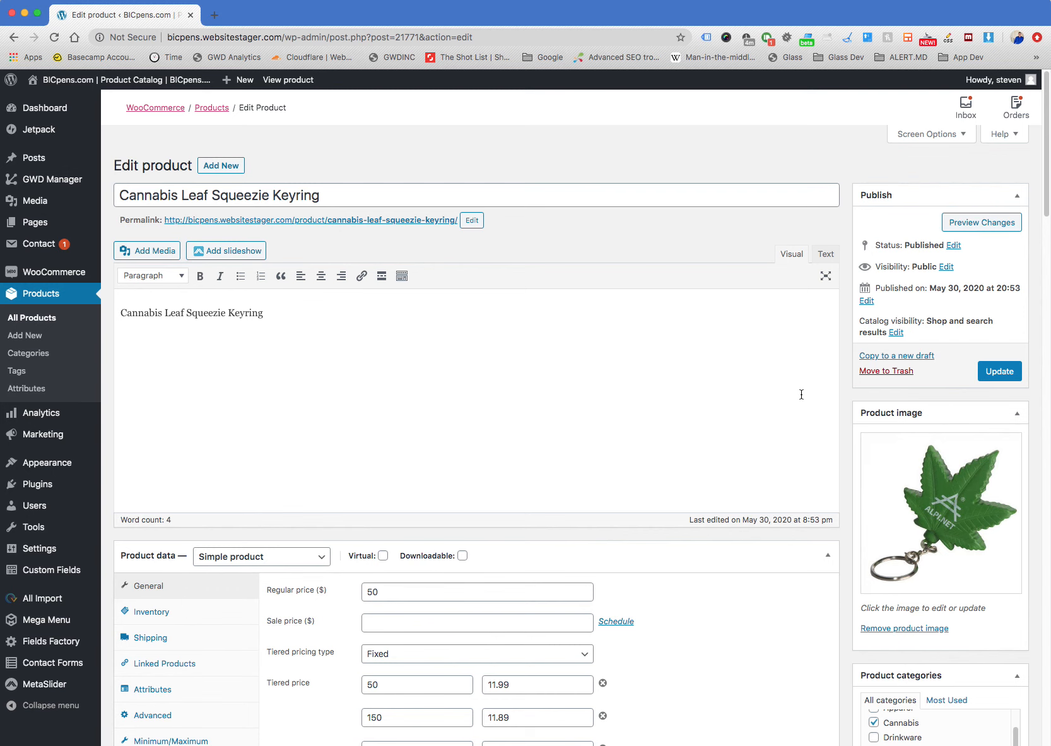
View the keyring's public page through its permalink, and reopen the product for editing from there
click(327, 221)
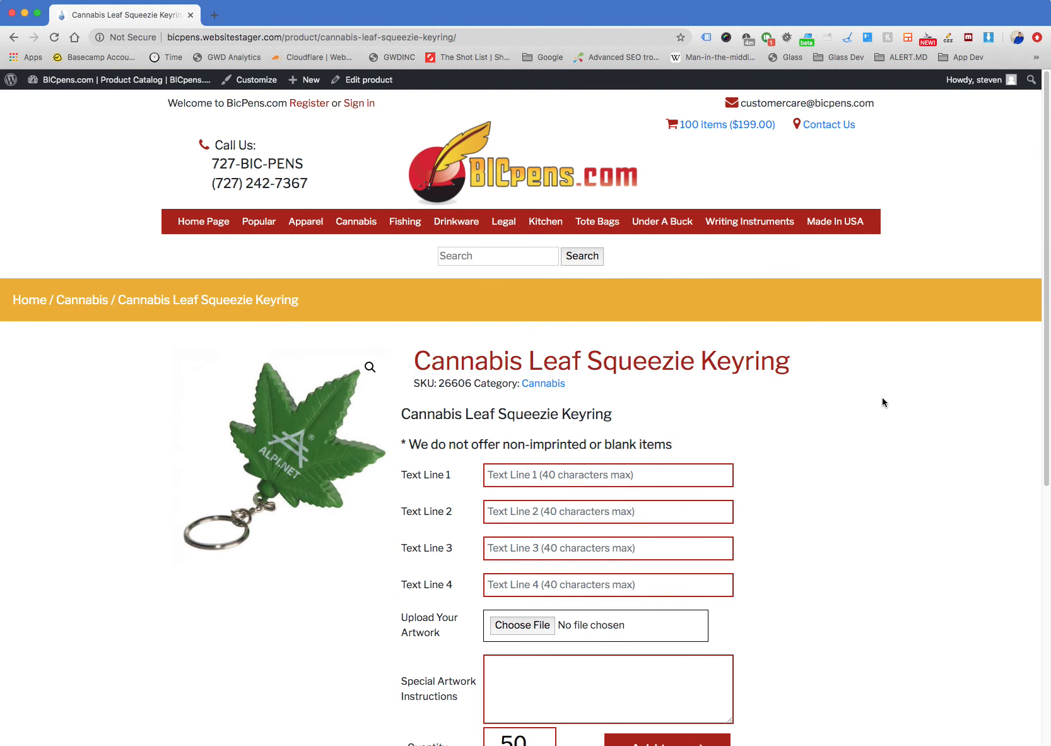
scroll(875, 401, down, 3)
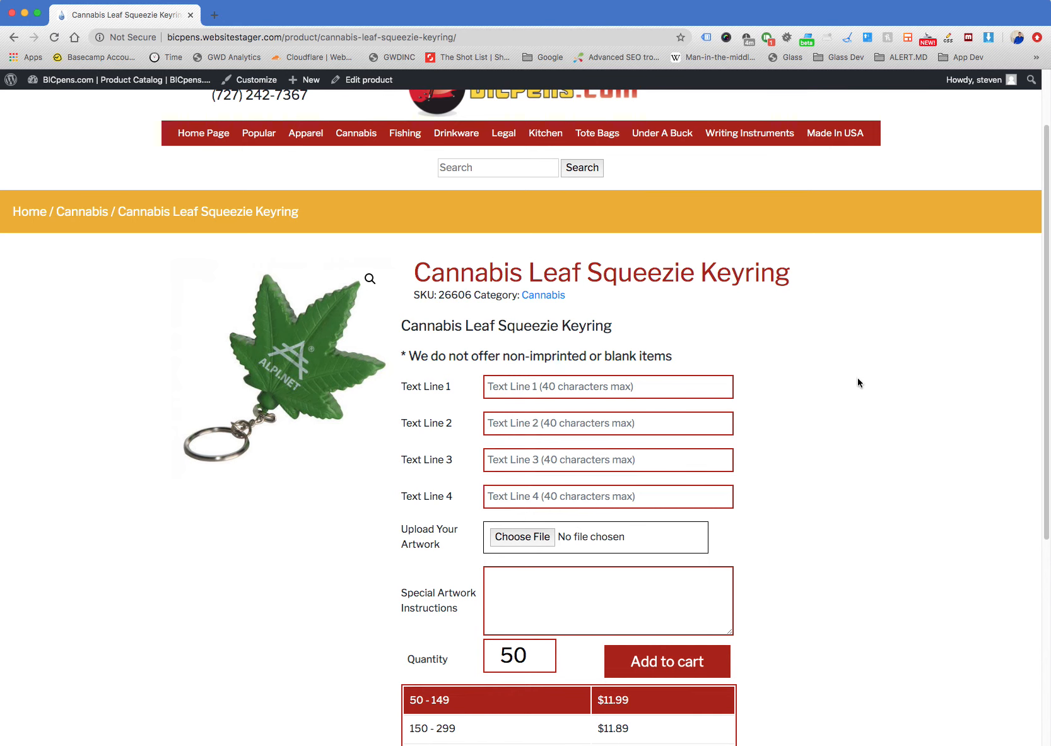
click(361, 79)
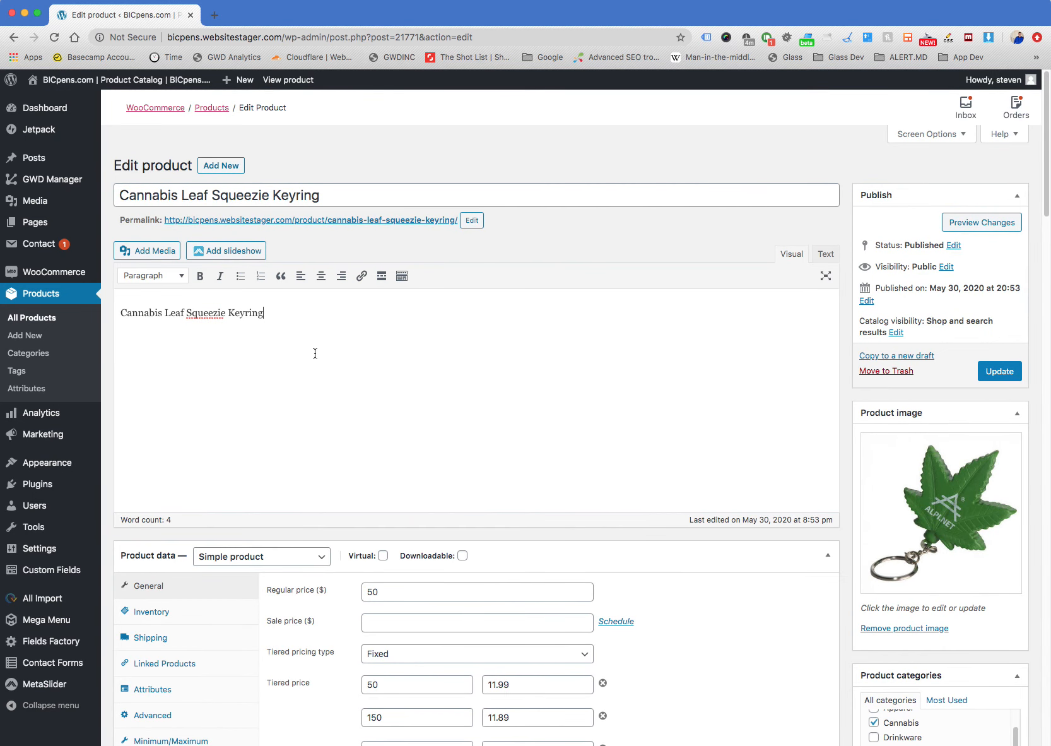
Highlight the keyring's description text and its product title to point out both editable fields
drag(305, 316, 119, 311)
click(336, 321)
click(339, 196)
triple_click(340, 192)
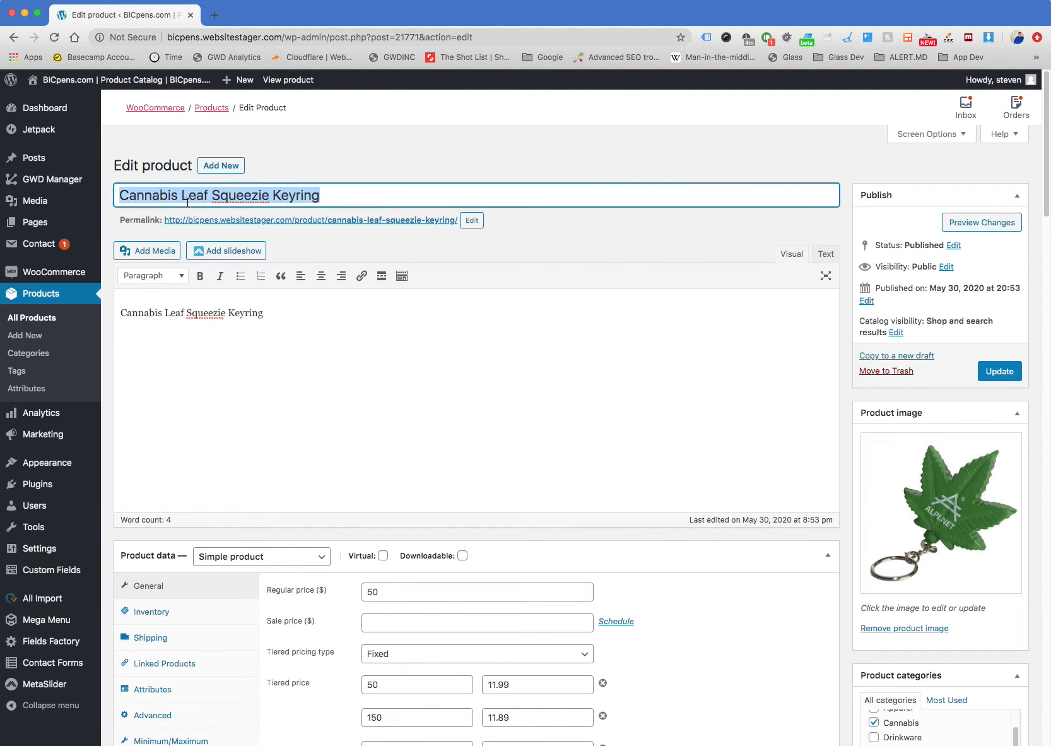
click(219, 328)
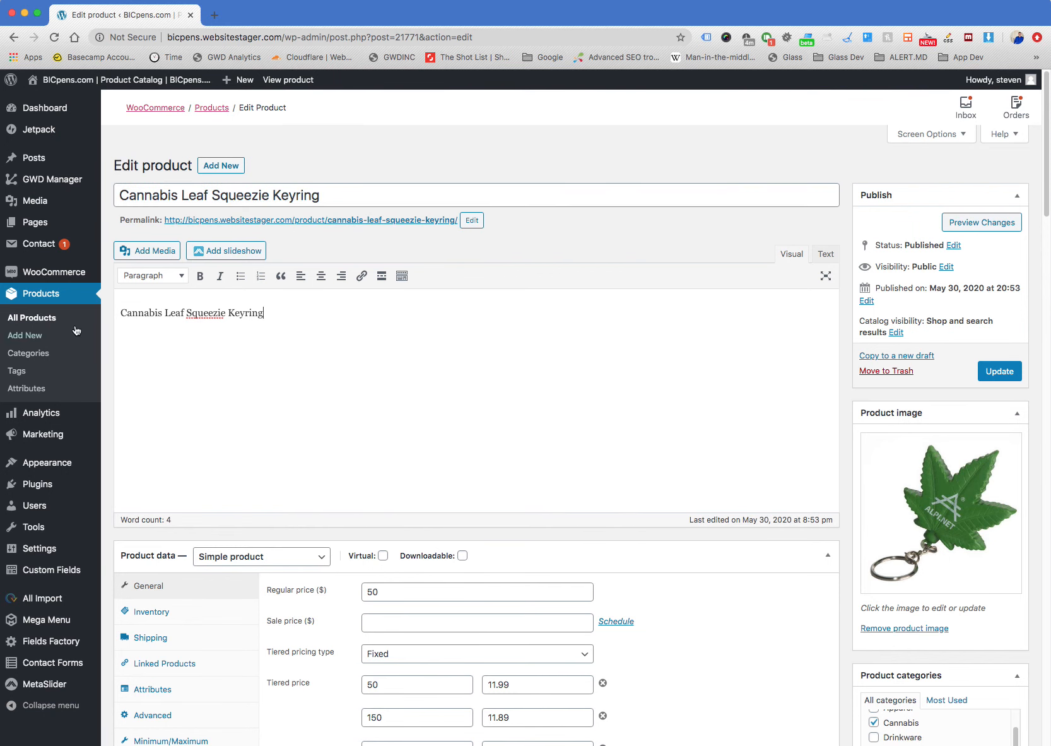
Examine the keyring's edit page, including its permalink, description, product data, tiered prices, publish options and product image
scroll(367, 349, down, 1)
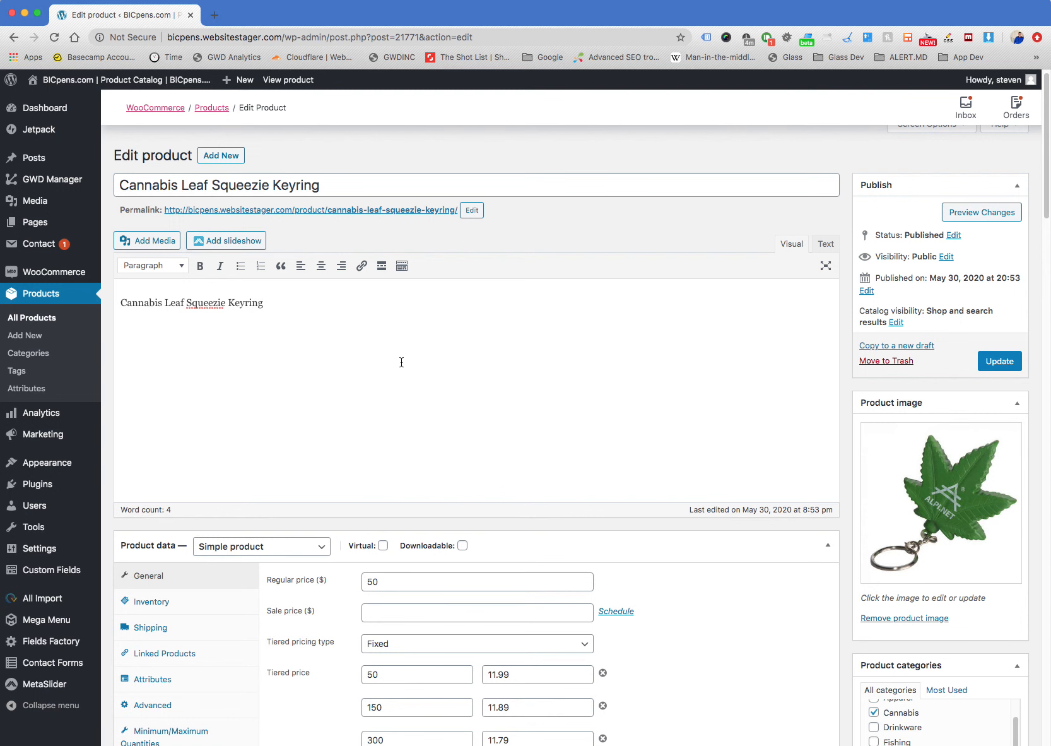
scroll(849, 341, down, 2)
scroll(849, 340, up, 2)
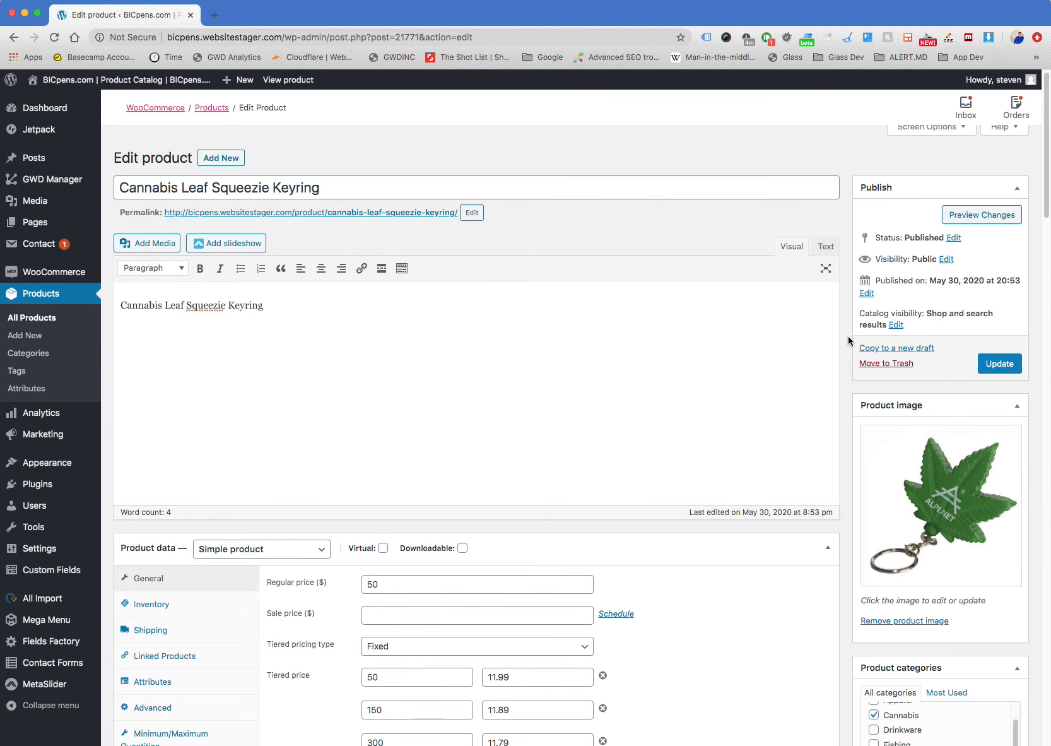
scroll(848, 336, down, 3)
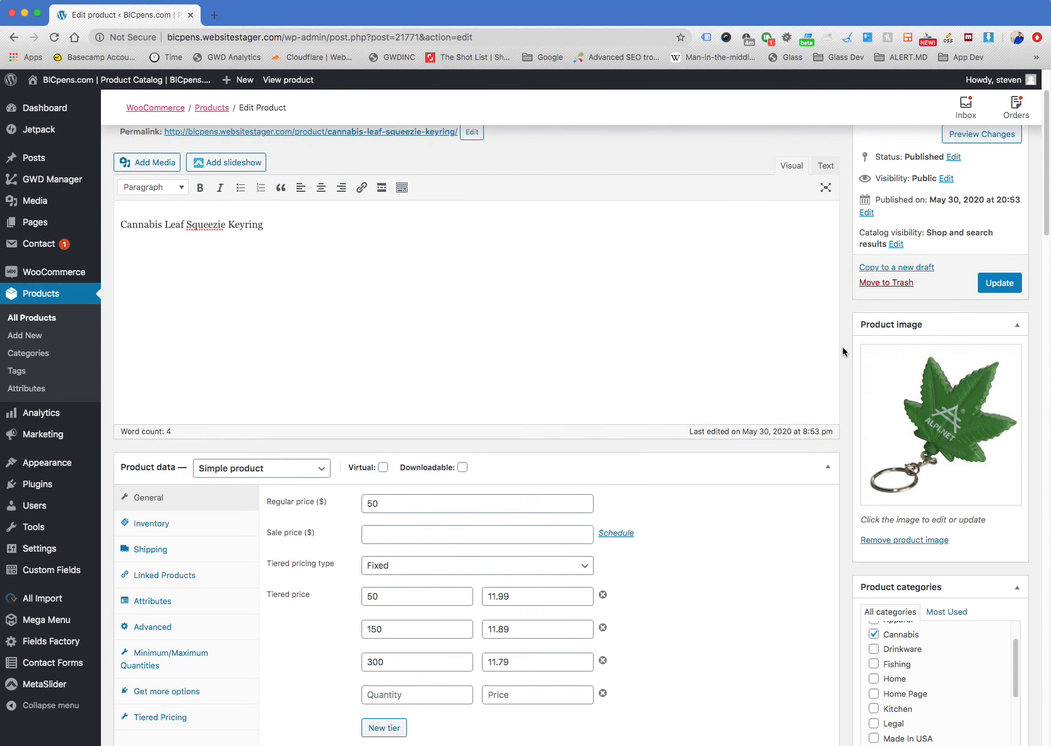
scroll(842, 347, up, 1)
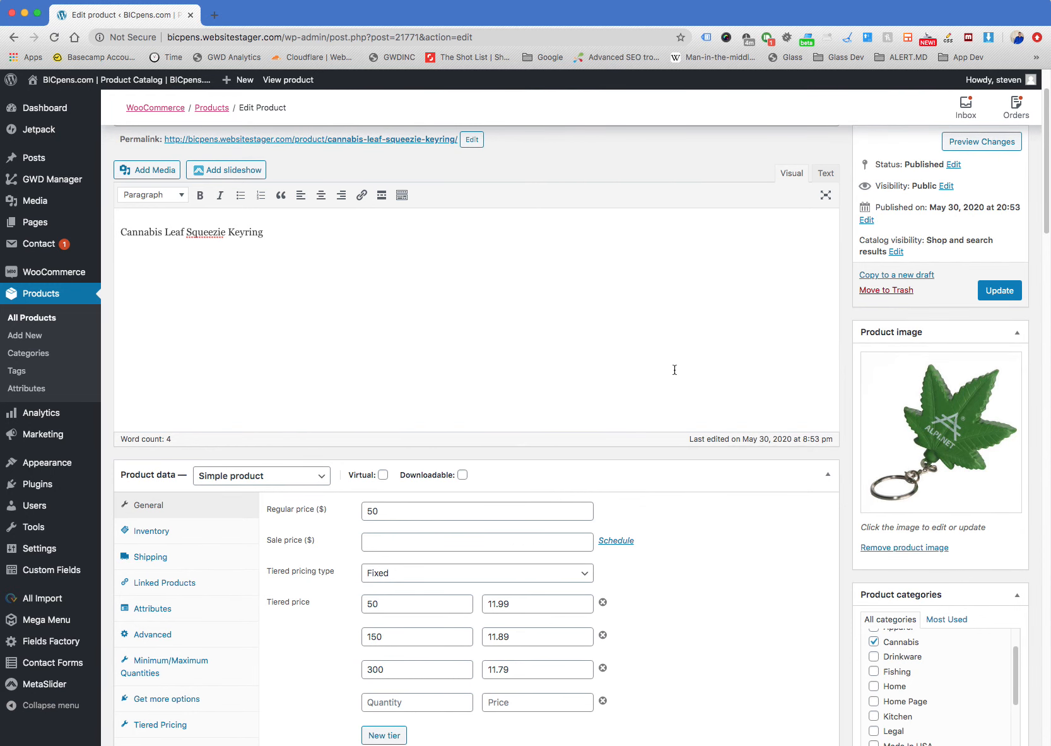
scroll(675, 370, up, 3)
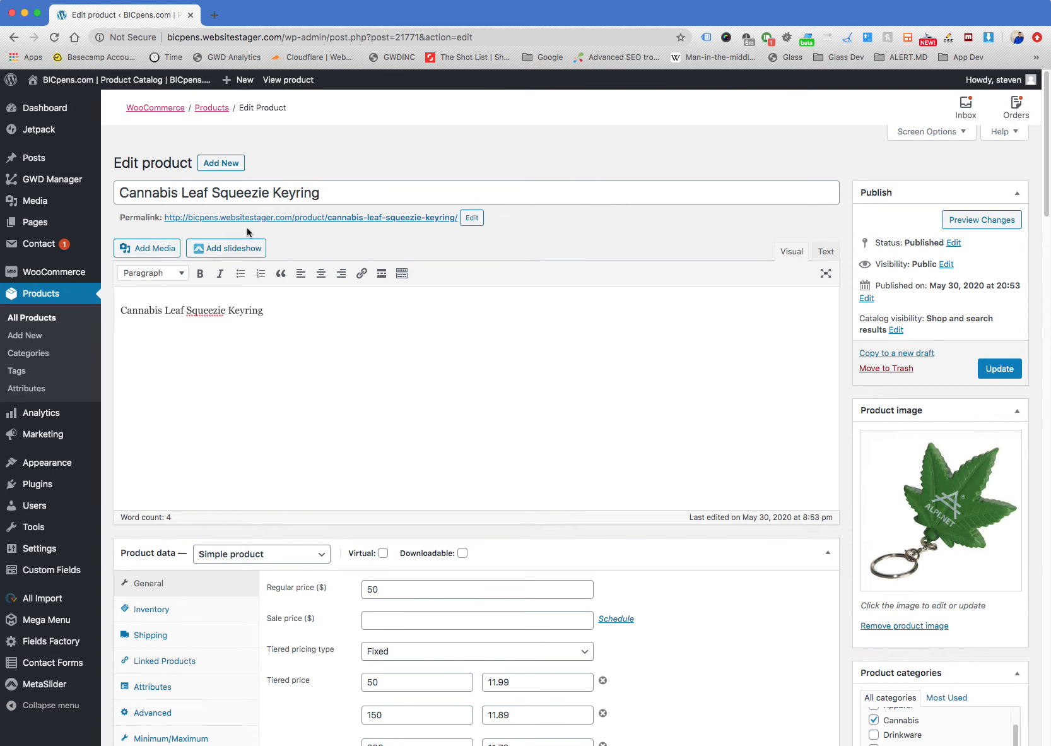
click(267, 308)
scroll(460, 343, down, 1)
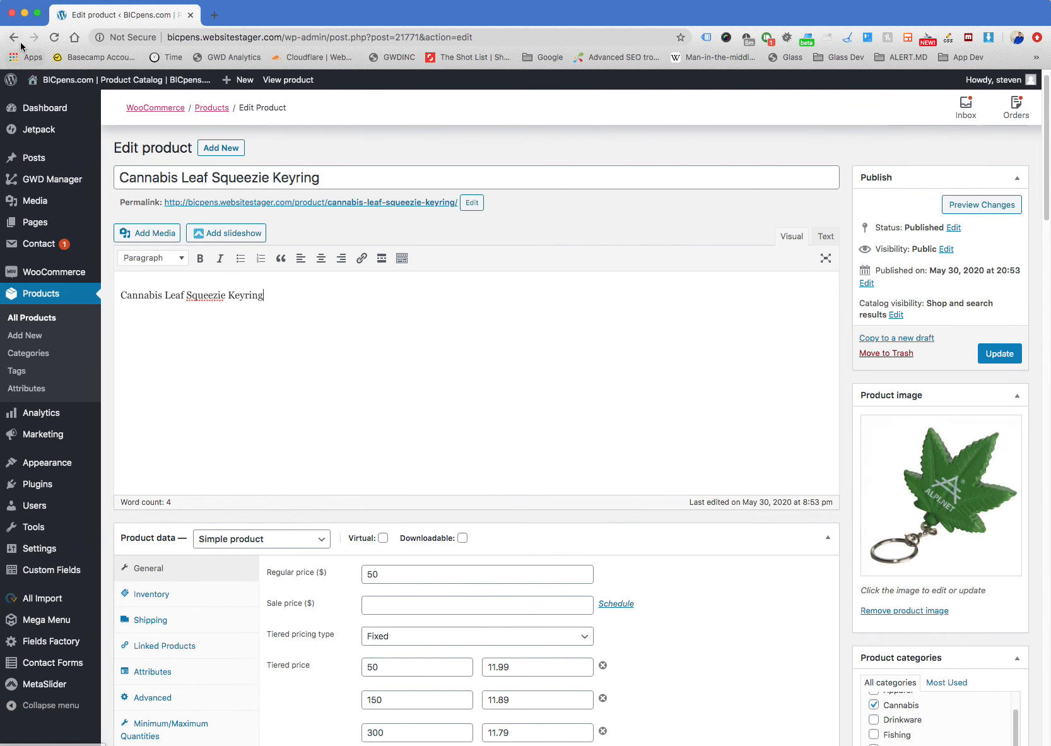
Highlight the keyring's product title, and highlight its description text in the editor
drag(325, 178, 120, 178)
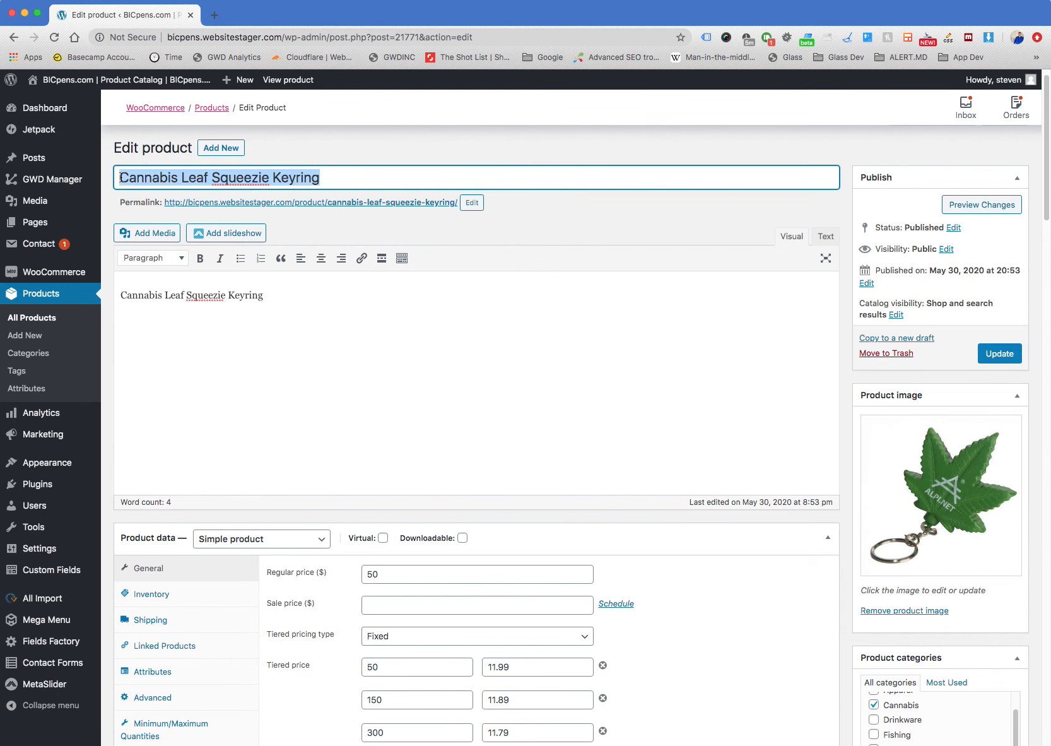
click(277, 302)
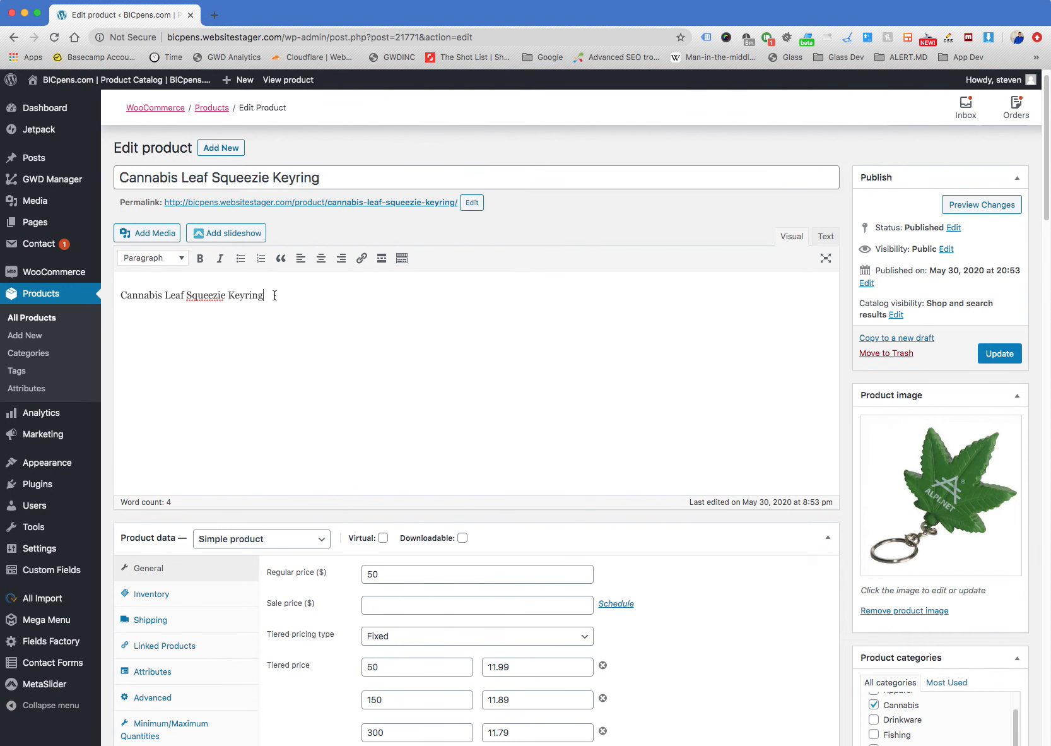
drag(275, 296, 121, 290)
drag(325, 302, 121, 295)
click(320, 306)
Examine the product data, tiered prices, short description heading and BicPens Data Import 1 fields of the keyring
scroll(322, 311, down, 1)
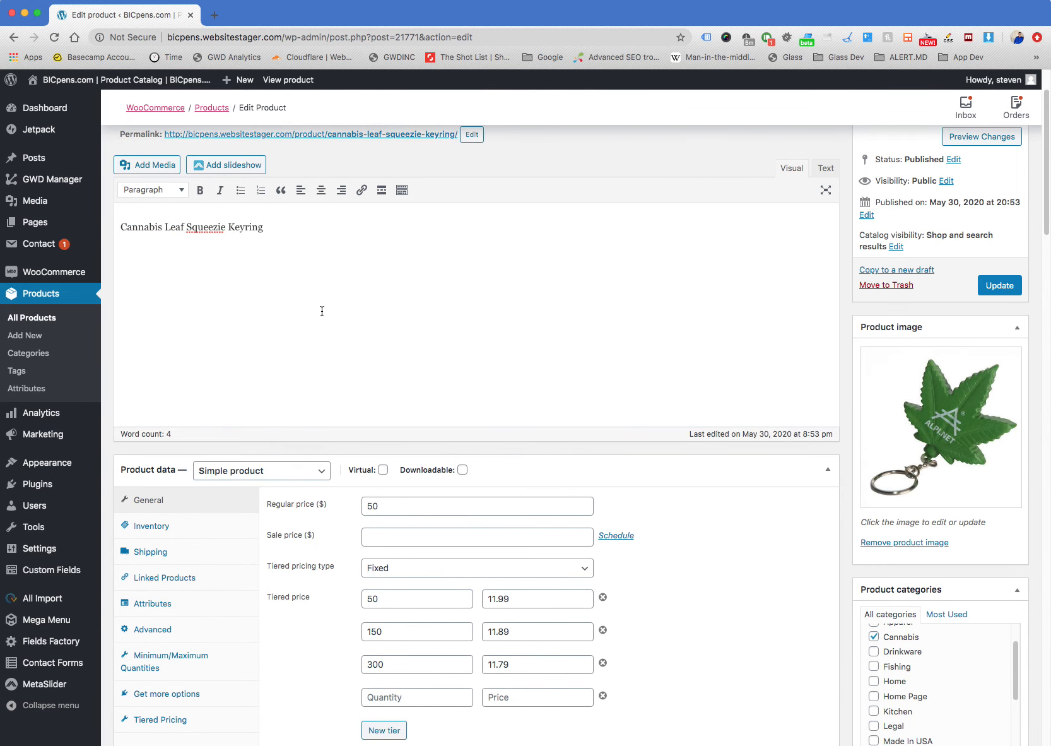
scroll(321, 311, down, 2)
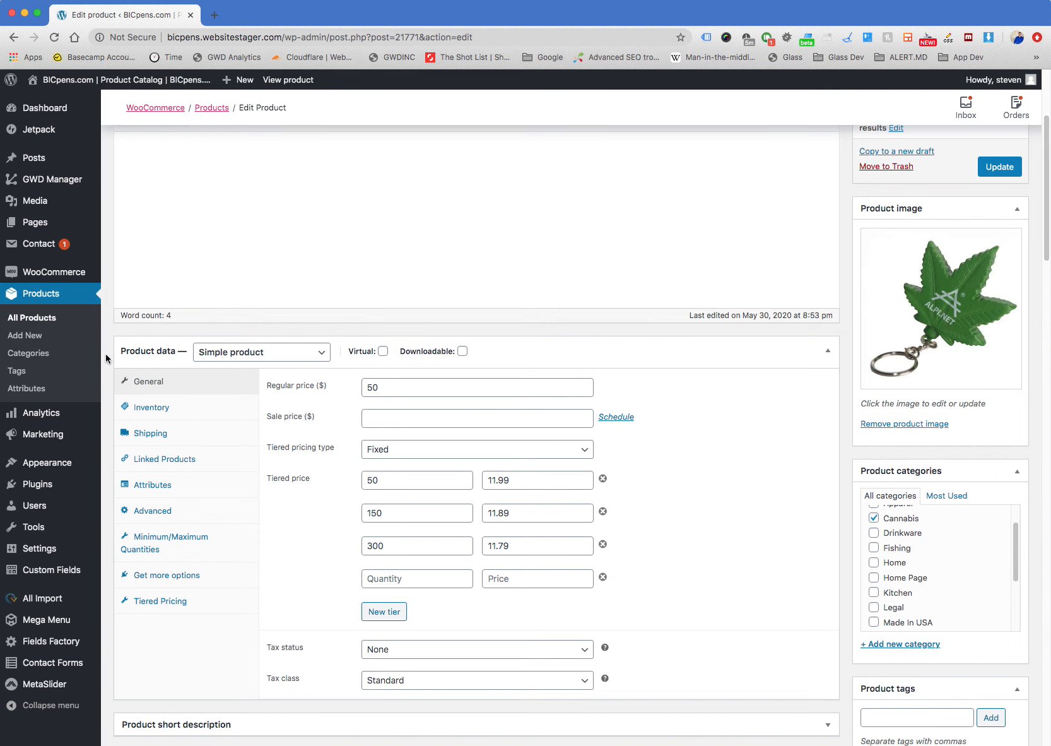
scroll(104, 353, down, 1)
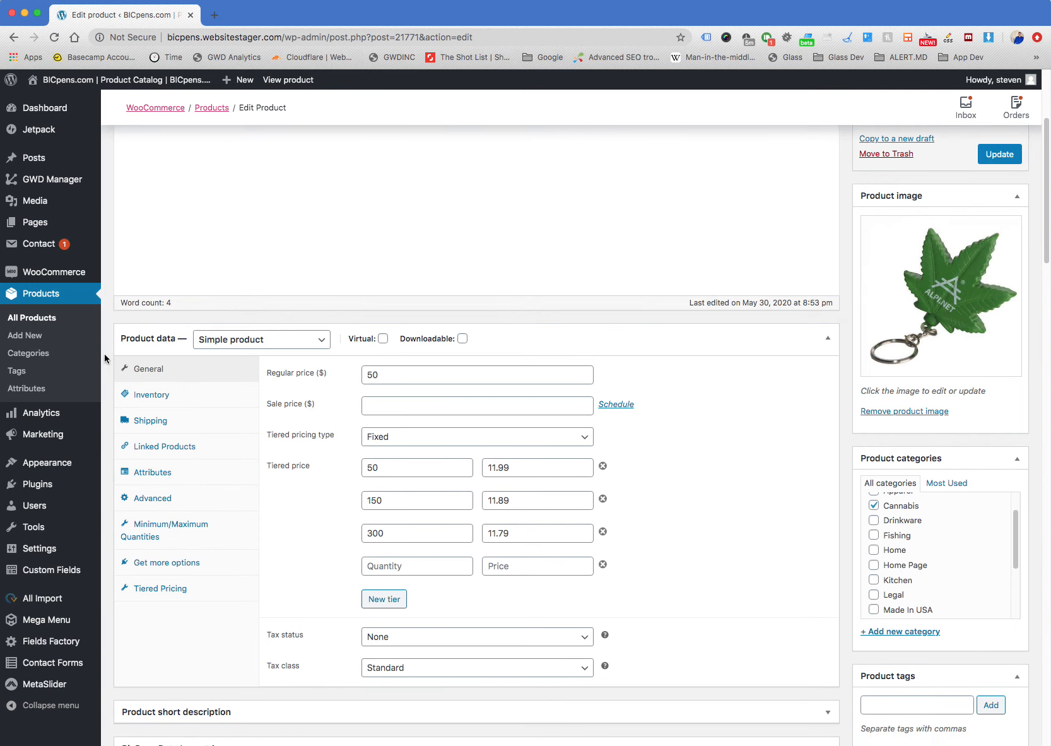
scroll(104, 353, down, 3)
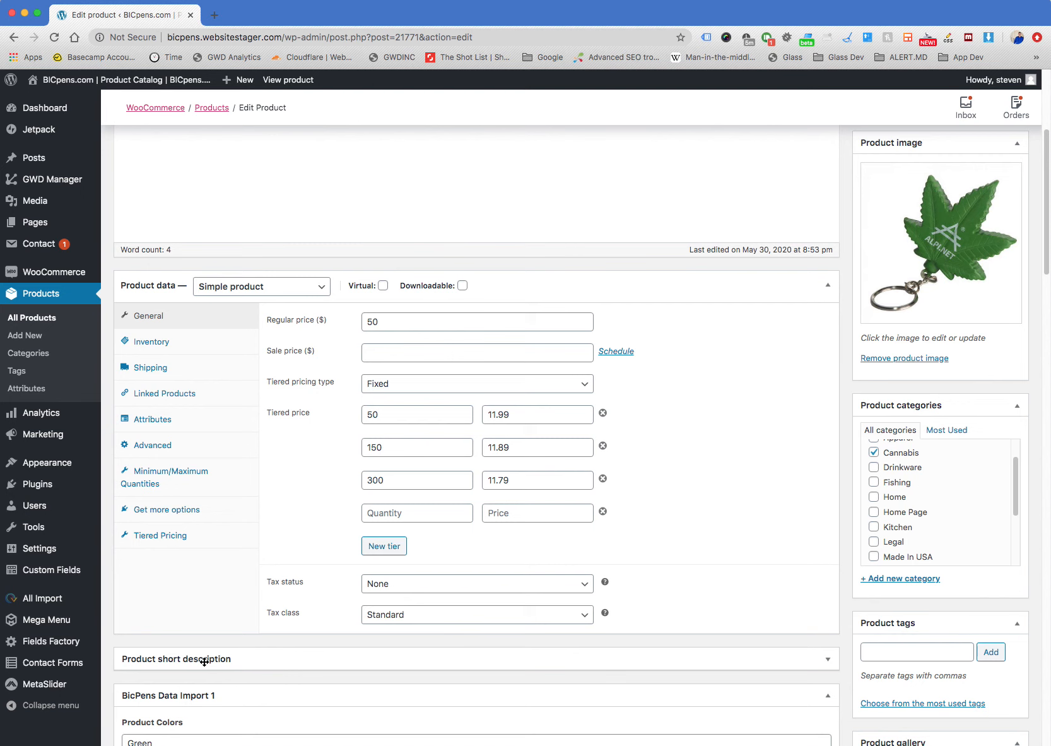
scroll(188, 678, down, 1)
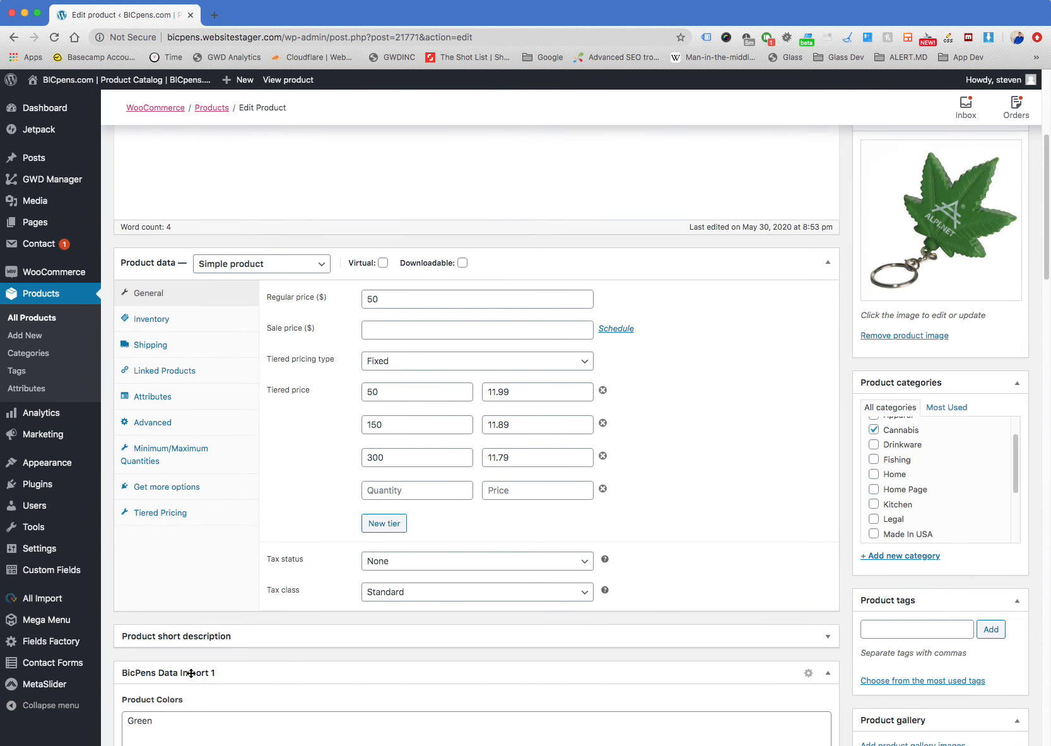
scroll(191, 673, up, 1)
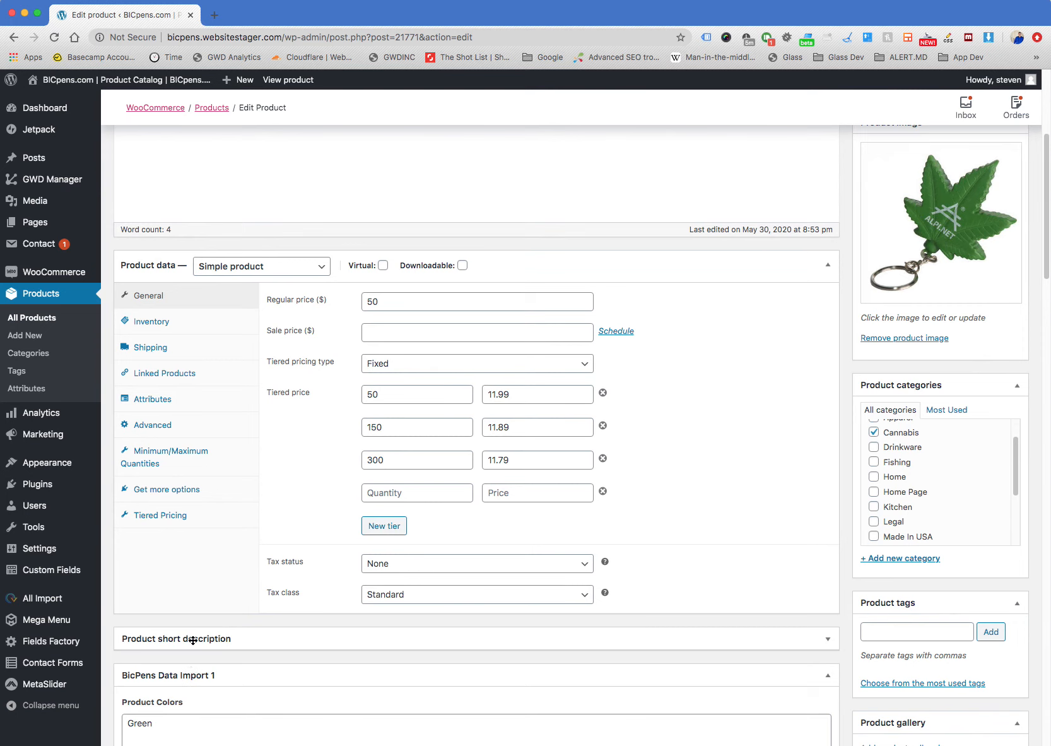
scroll(192, 640, down, 5)
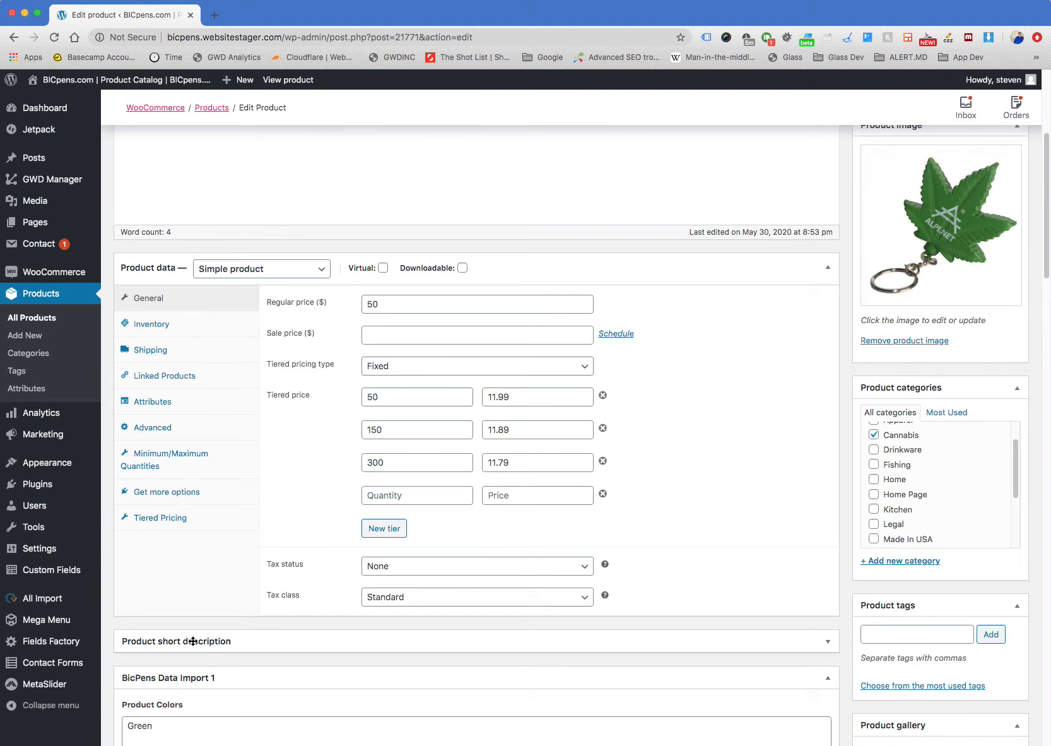
scroll(191, 641, down, 10)
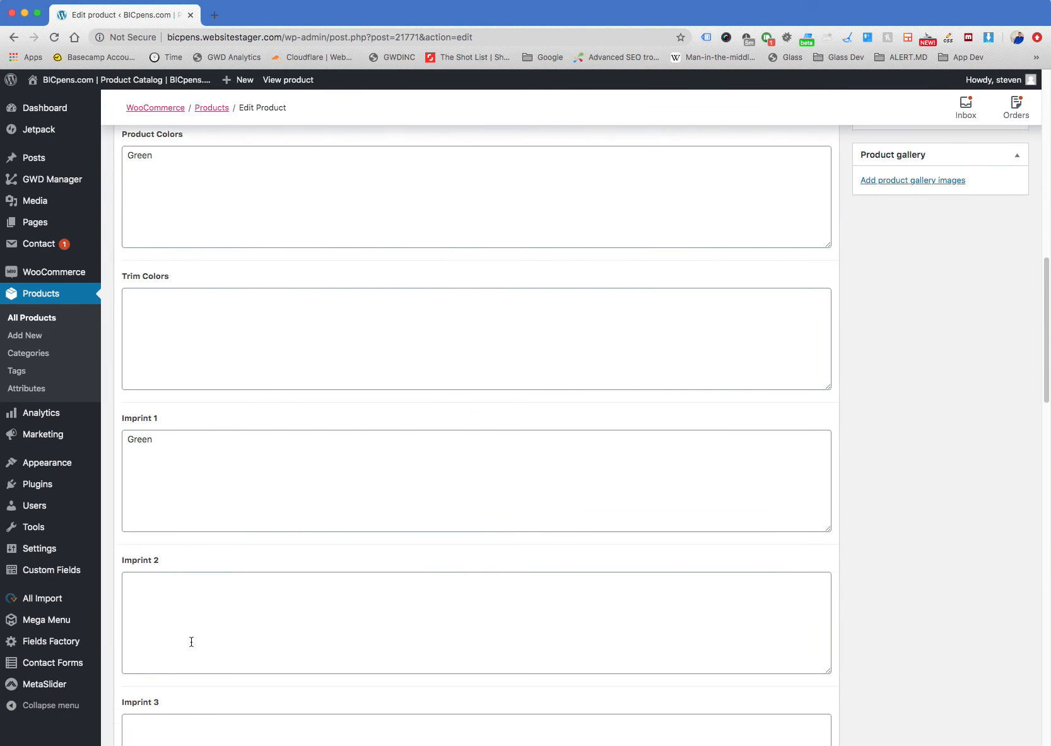
scroll(191, 641, up, 8)
scroll(191, 641, up, 14)
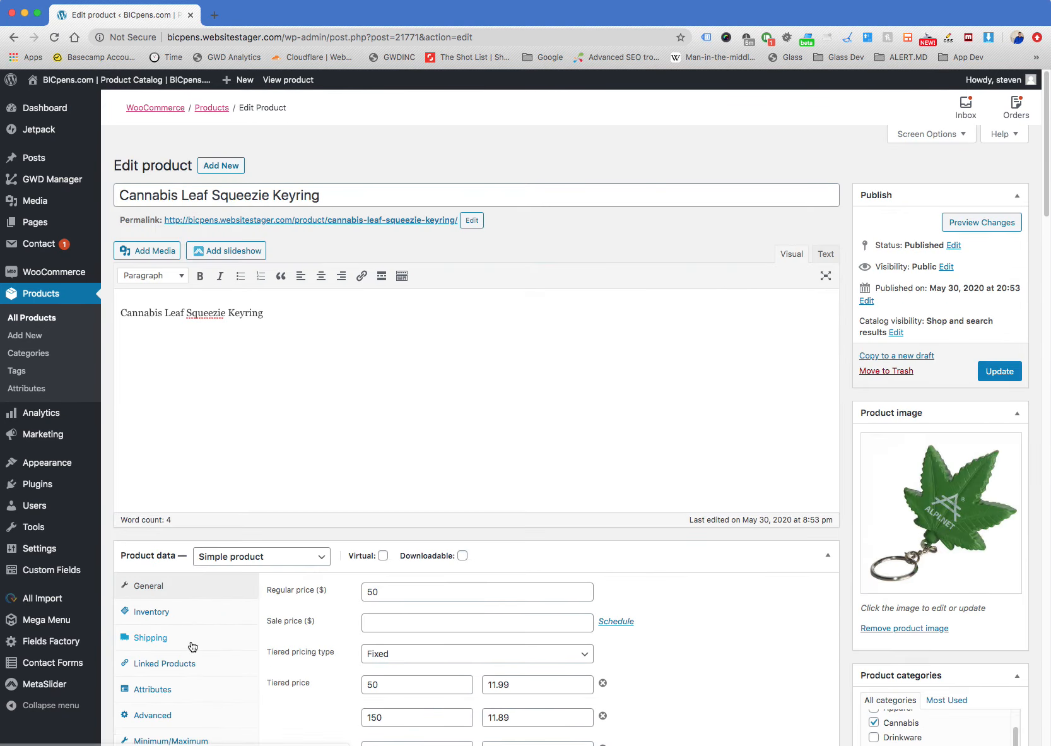
scroll(192, 643, down, 6)
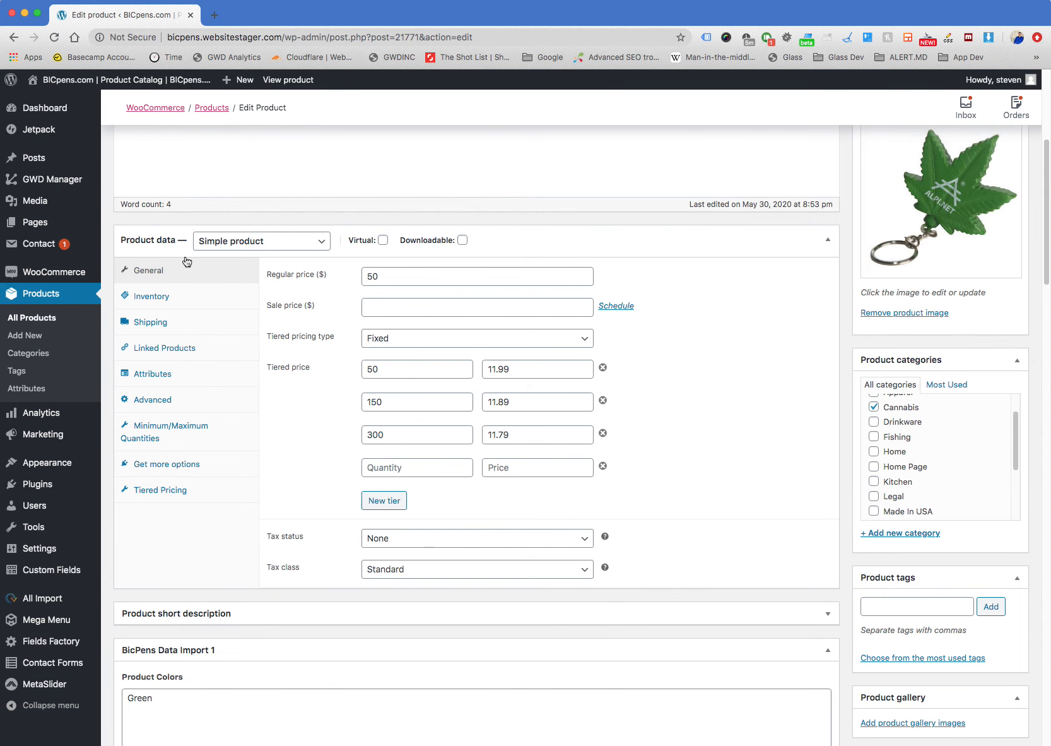
Collapse the Product data and BicPens Data Import 1 sections of the keyring
click(299, 248)
click(306, 247)
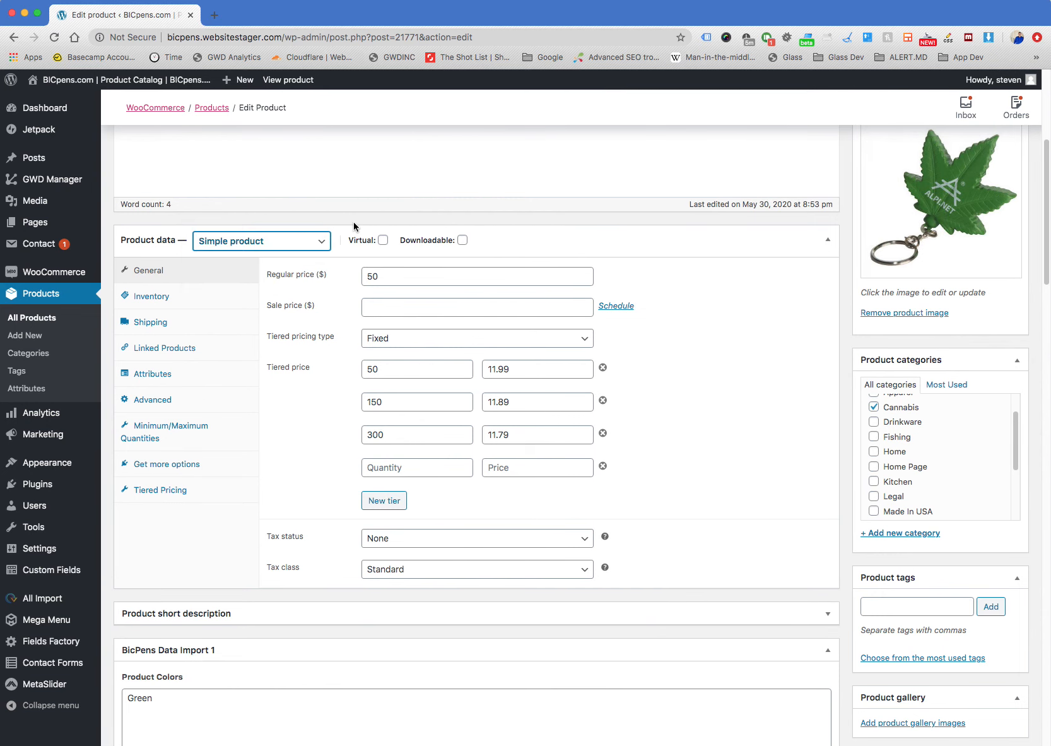
click(176, 249)
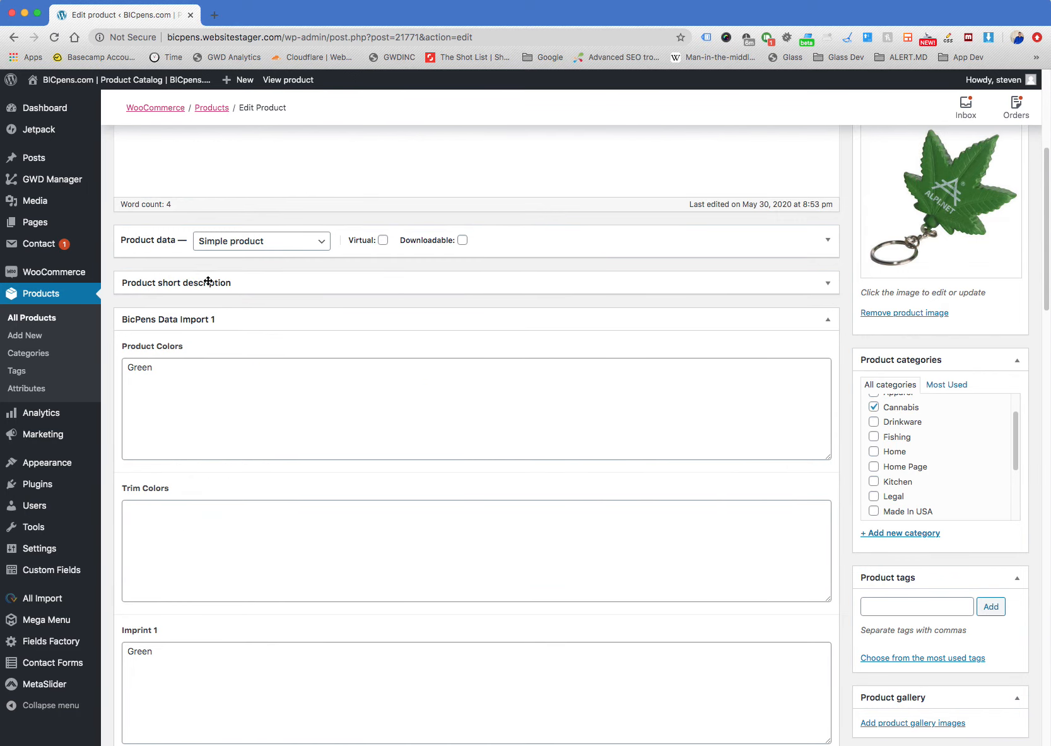
click(213, 321)
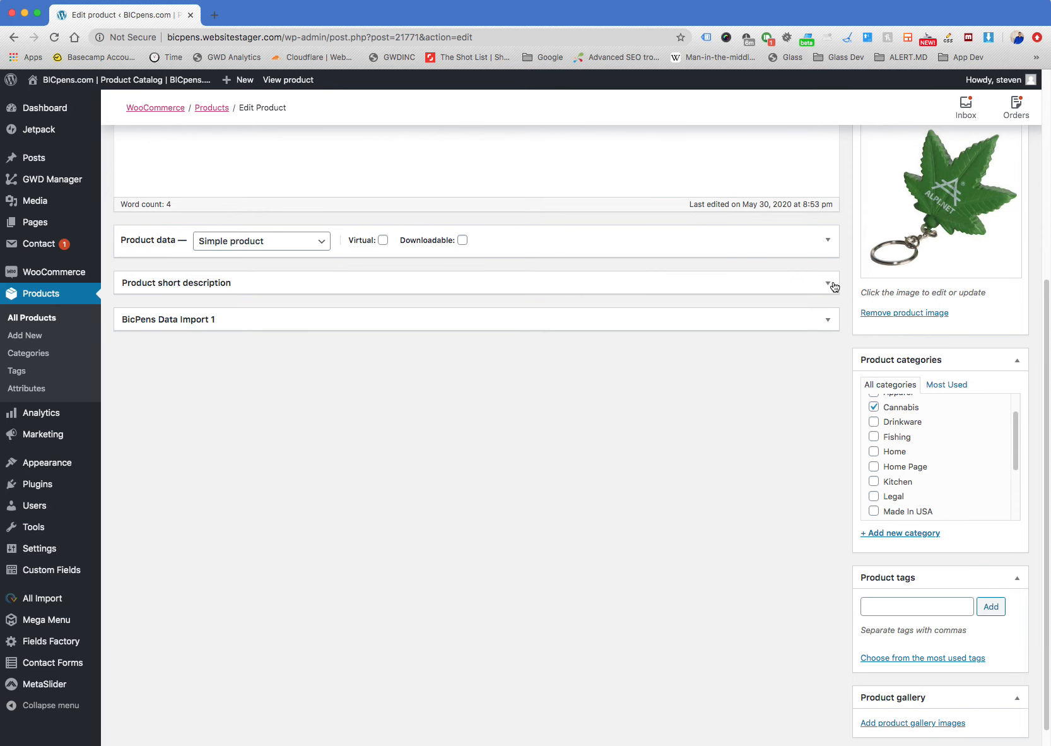
Expand the BicPens Data Import 1 section and examine its Product Colors, Trim Colors and Imprint 1 fields
click(829, 320)
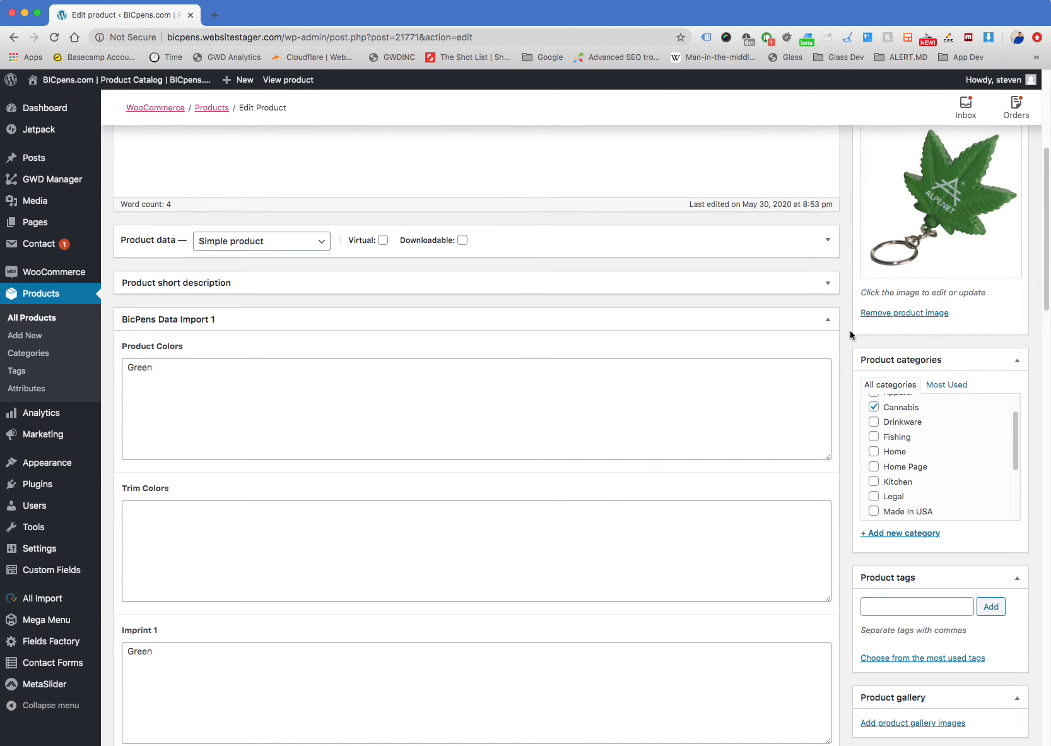
scroll(850, 331, down, 5)
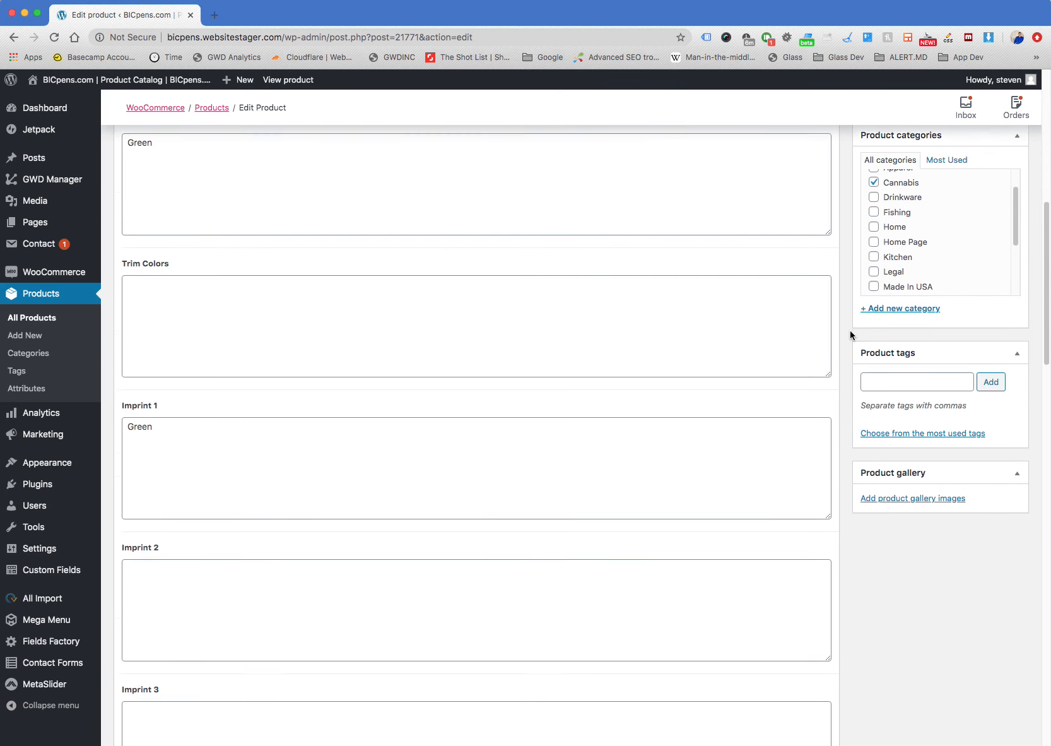
click(272, 393)
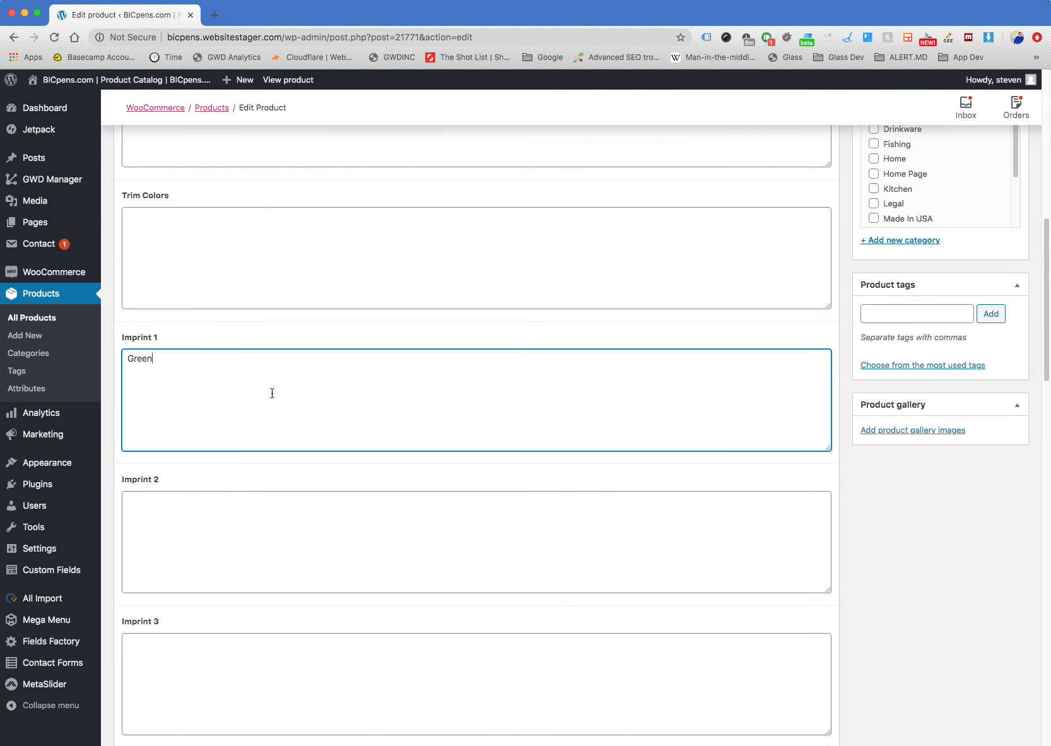
click(844, 377)
click(373, 391)
scroll(371, 398, up, 1)
scroll(371, 398, up, 4)
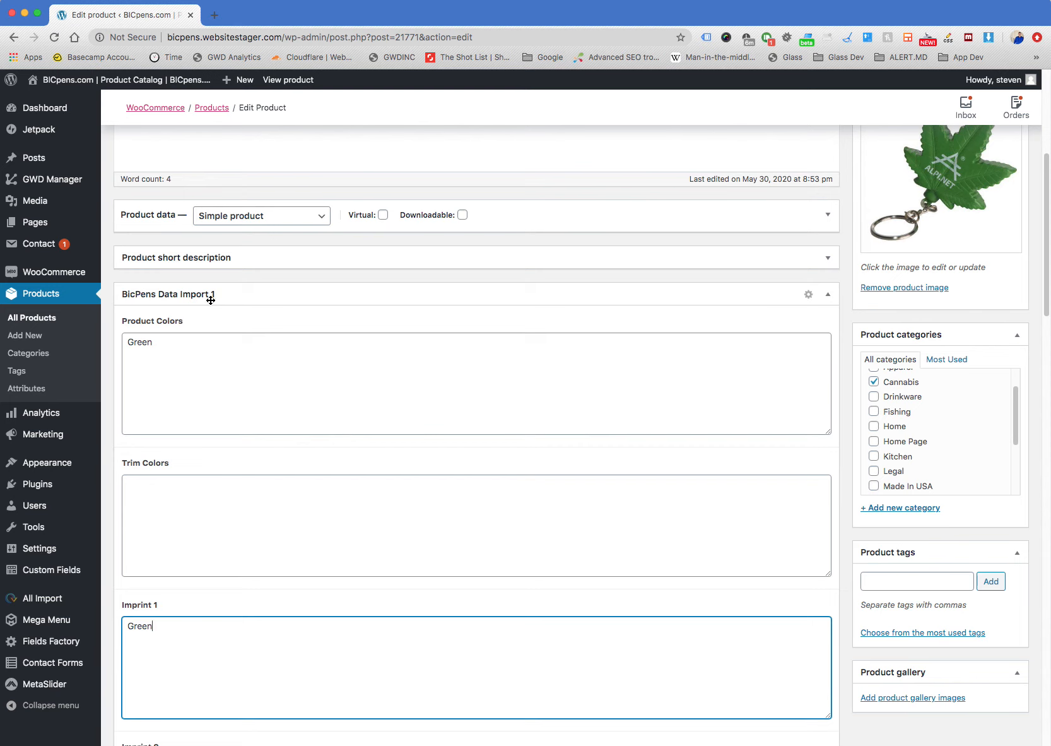
Collapse and re-expand BicPens Data Import 1, and examine its fields from Trim Colors to Imprint 6
click(828, 297)
click(828, 297)
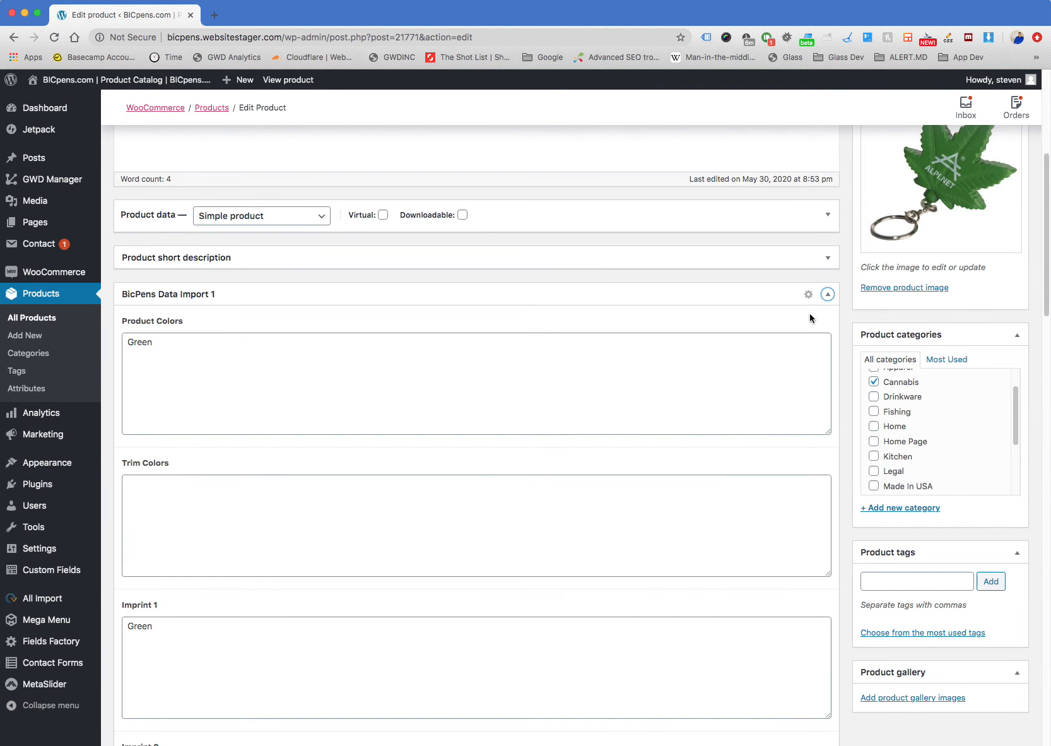
click(267, 536)
scroll(399, 547, down, 5)
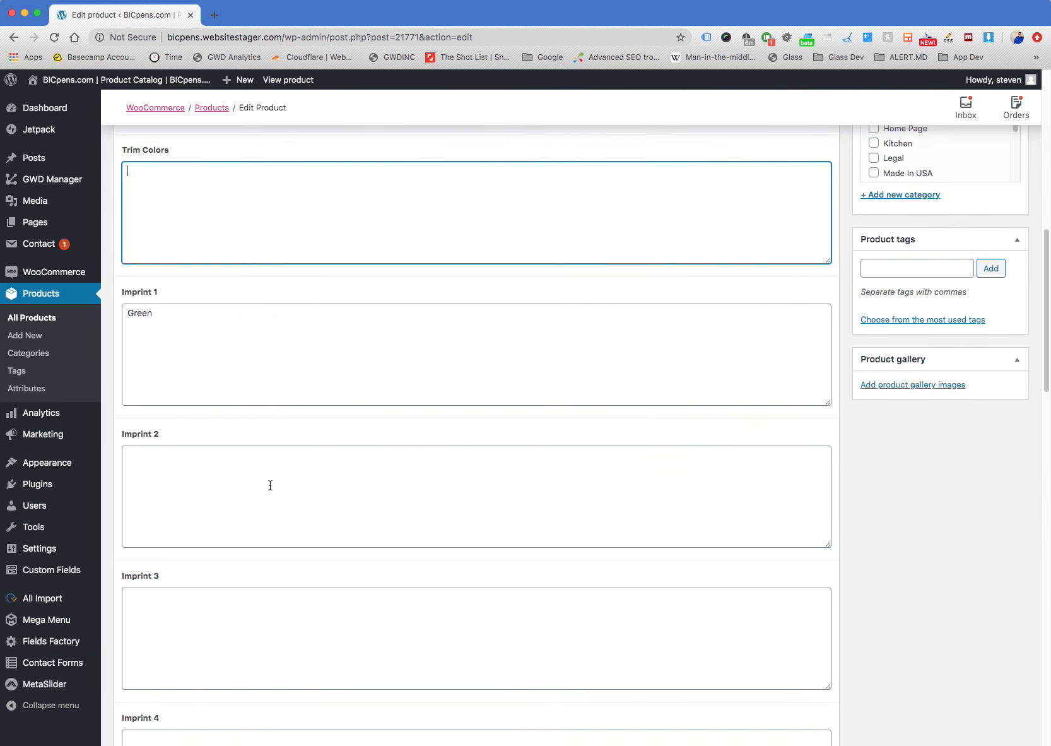
click(280, 378)
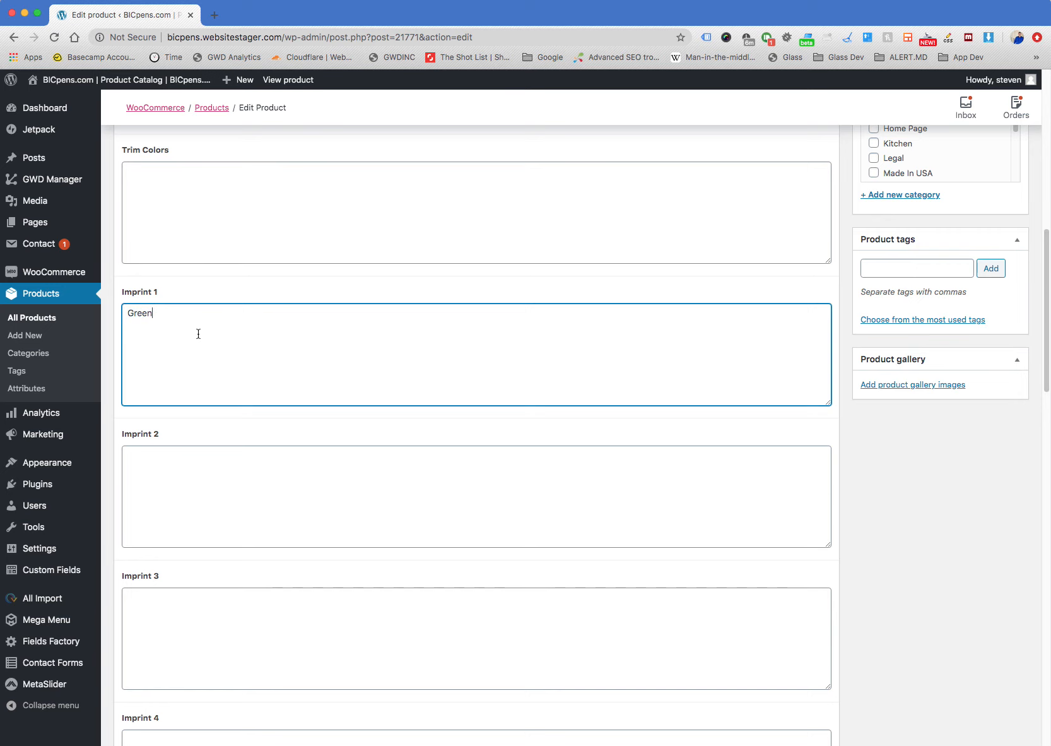
scroll(341, 441, down, 3)
scroll(347, 446, down, 6)
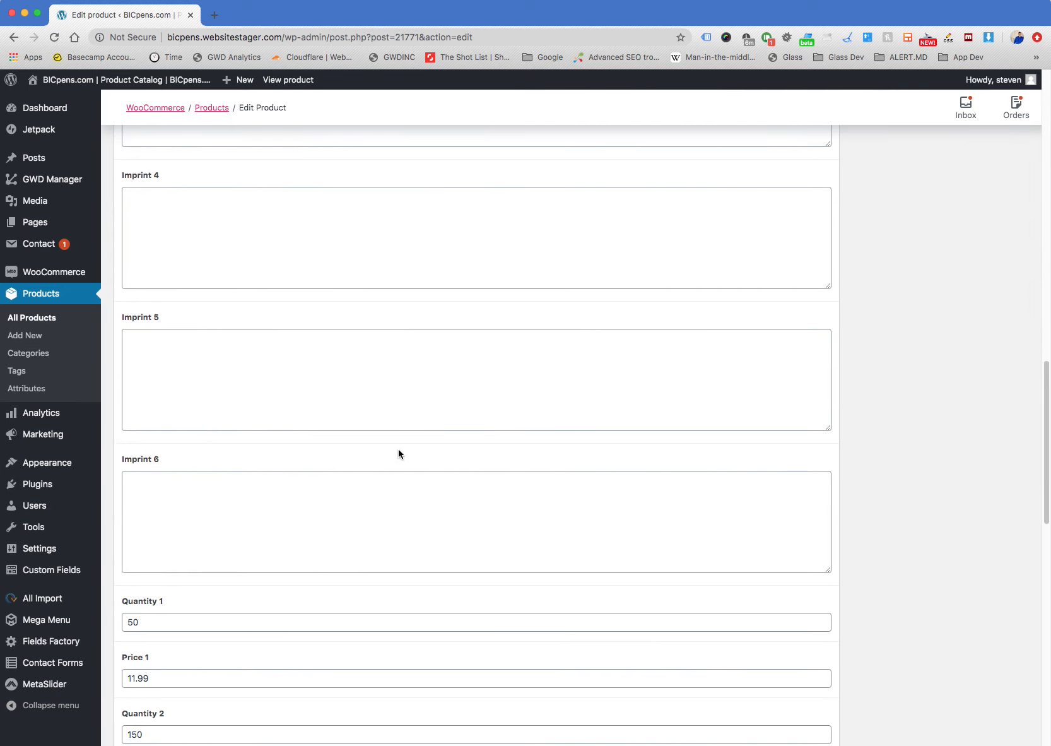
Examine the imported quantity and price tiers, and point out the Video Link, Minimum Quantity and As Low As fields
scroll(399, 449, down, 4)
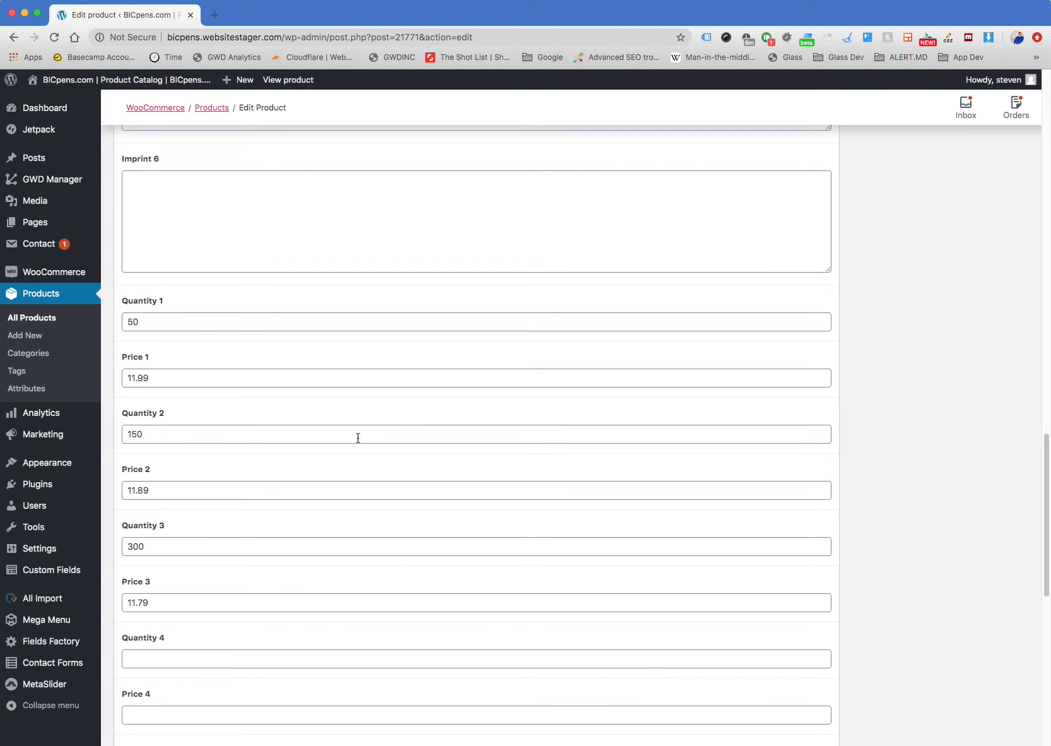
scroll(357, 437, down, 3)
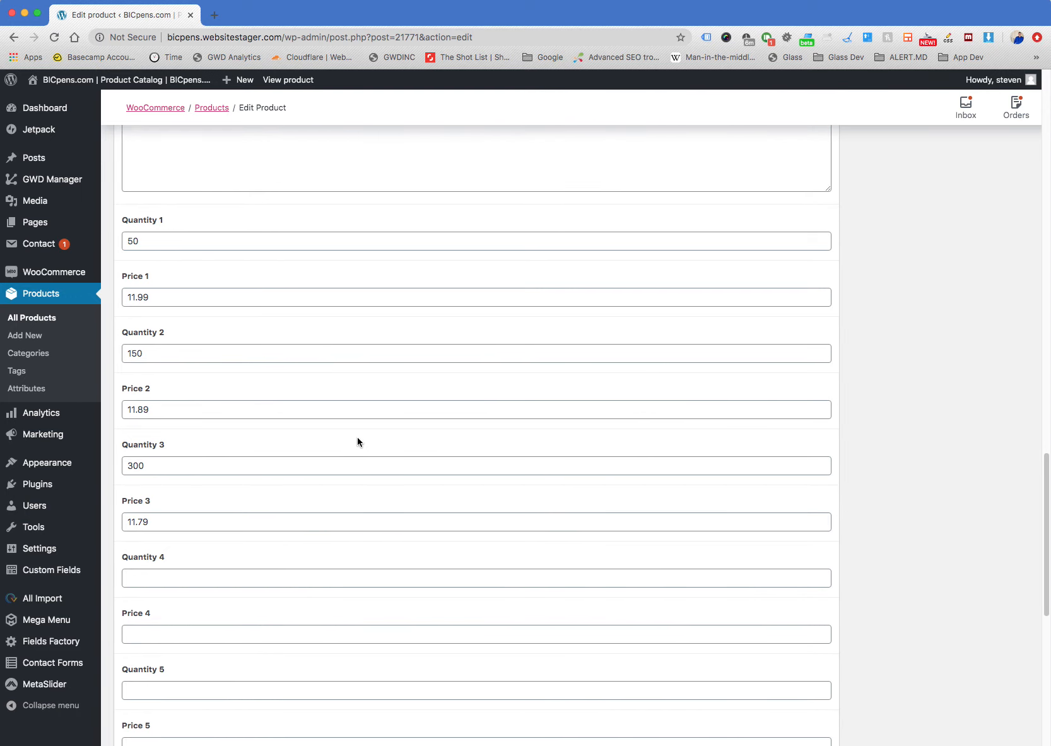
scroll(358, 439, down, 3)
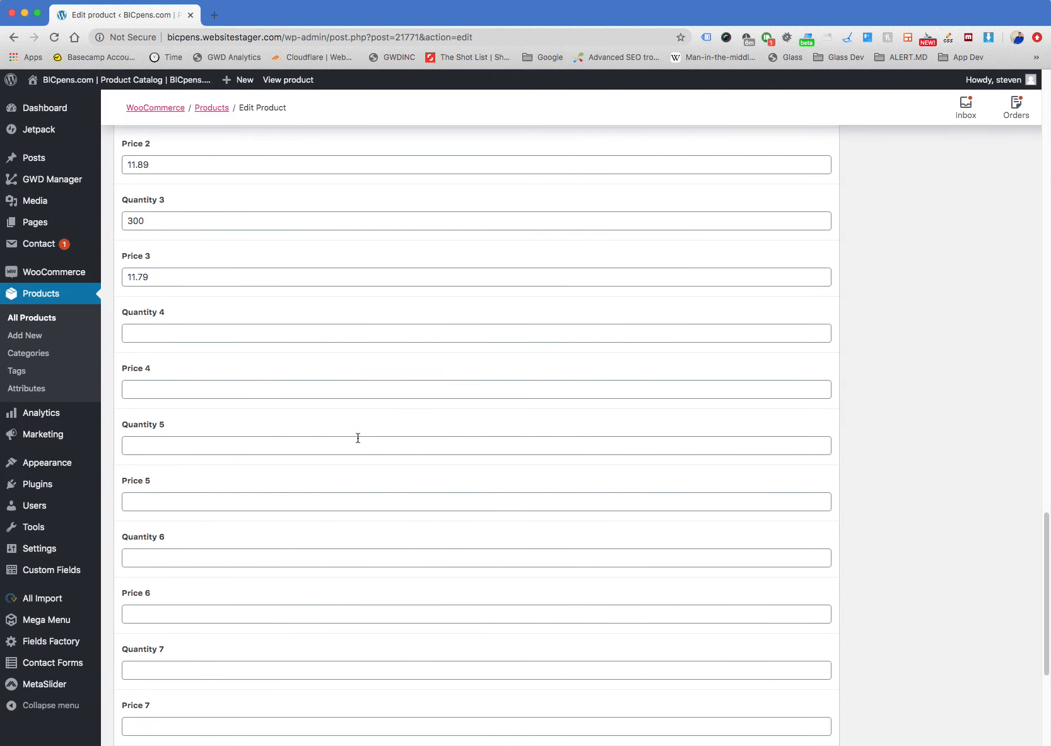
scroll(358, 438, down, 6)
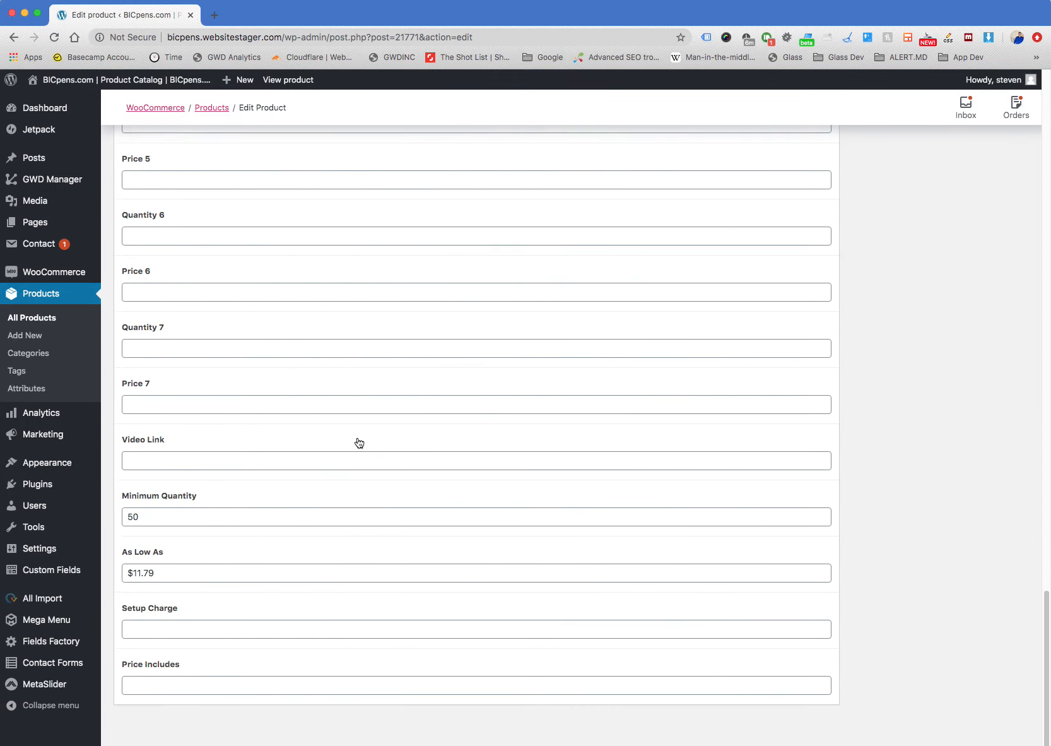
click(226, 574)
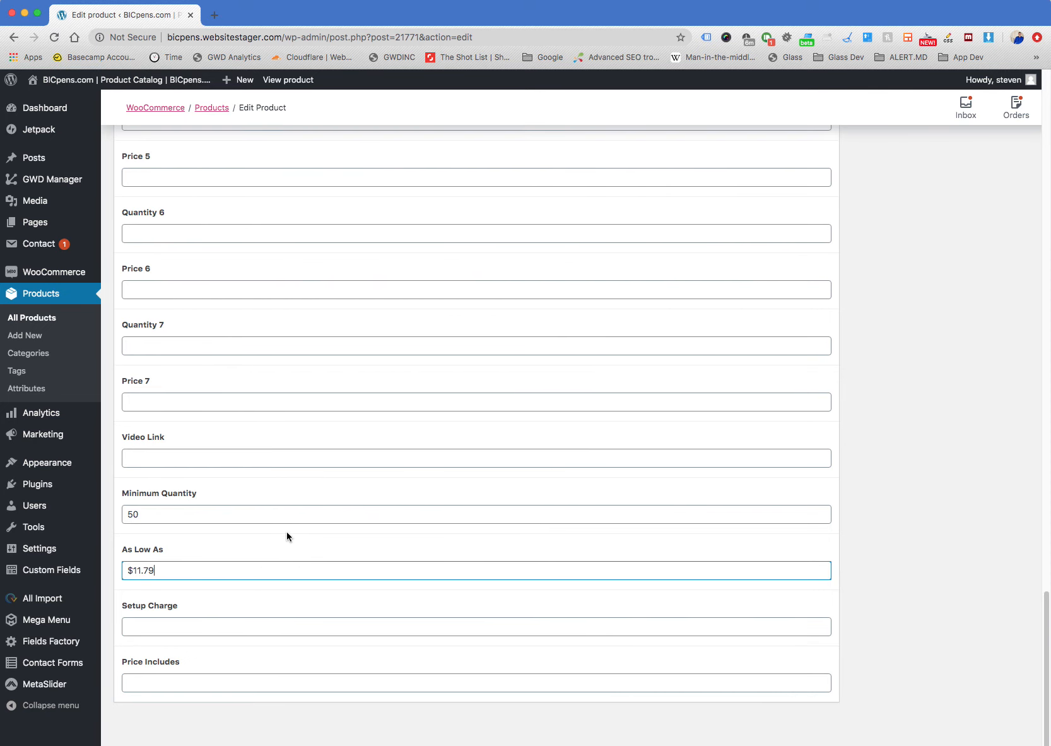
click(205, 454)
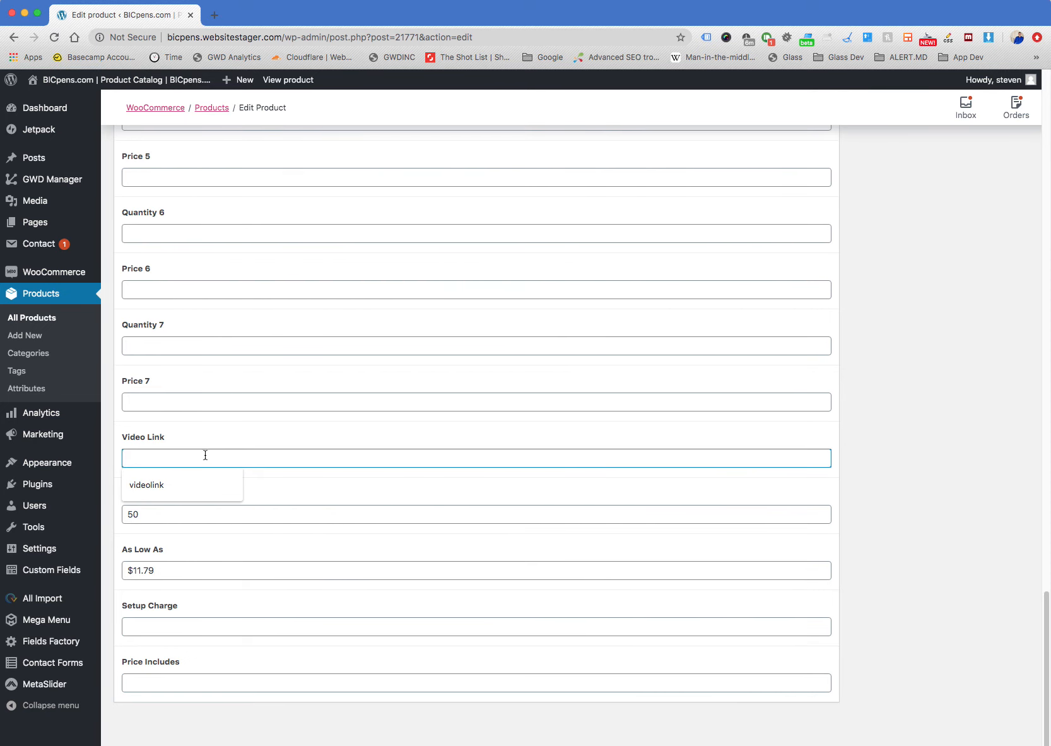
click(206, 514)
click(222, 573)
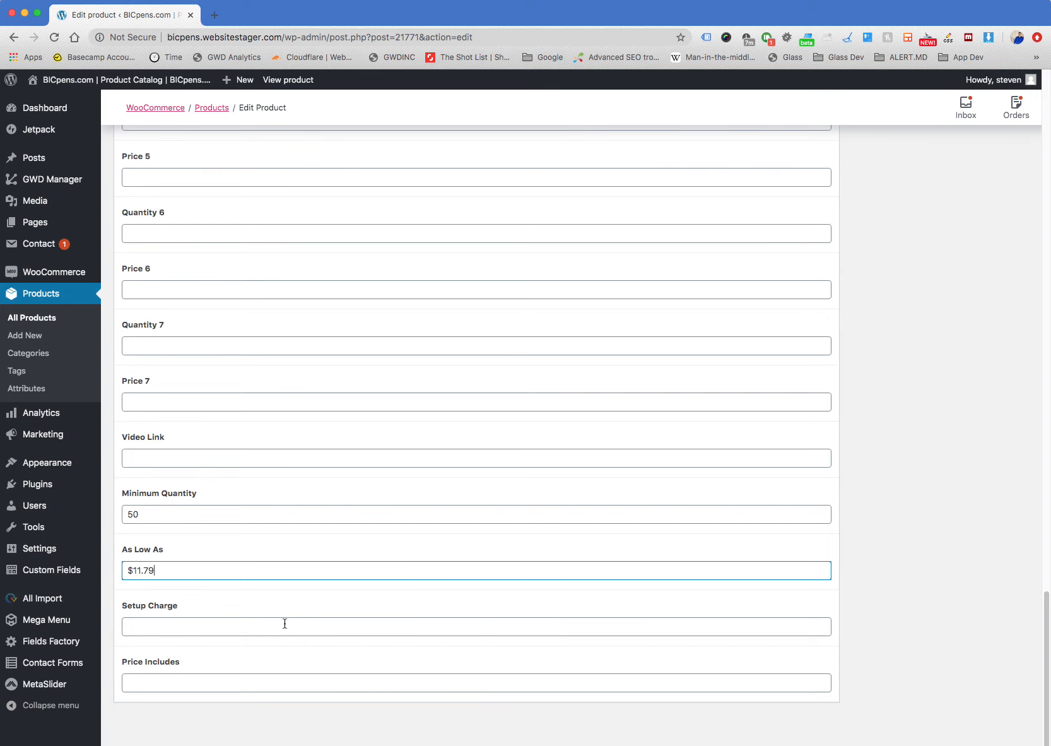
Open the list of all WordPress users in a new browser tab and switch to it
scroll(284, 623, up, 20)
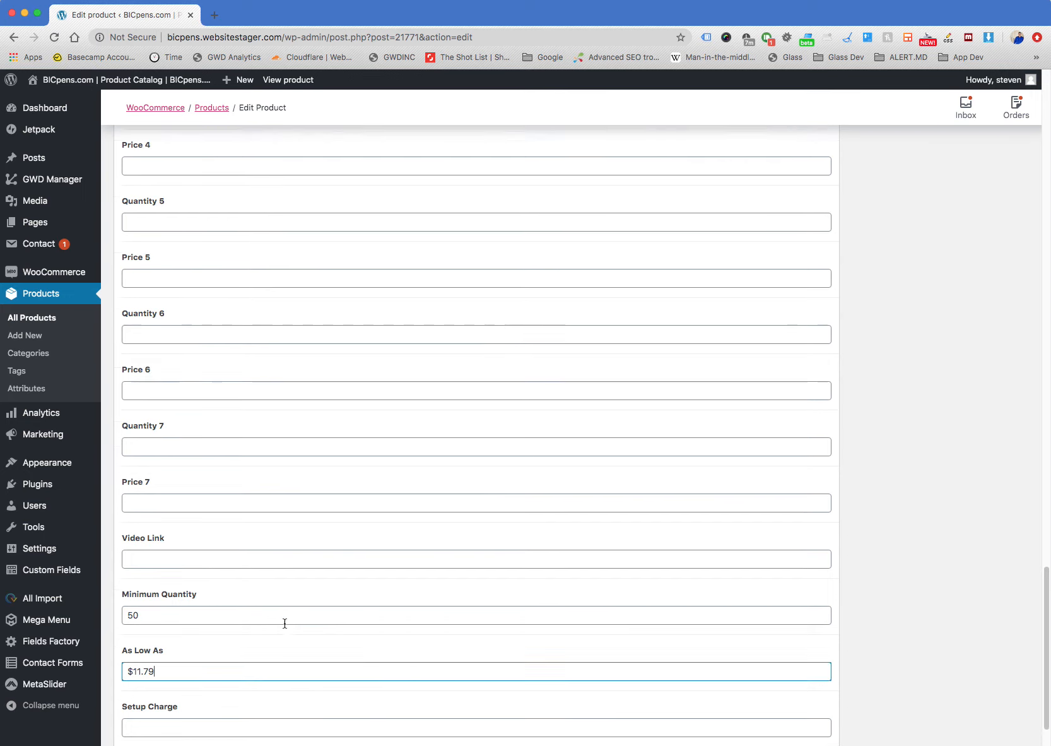
scroll(284, 623, up, 3)
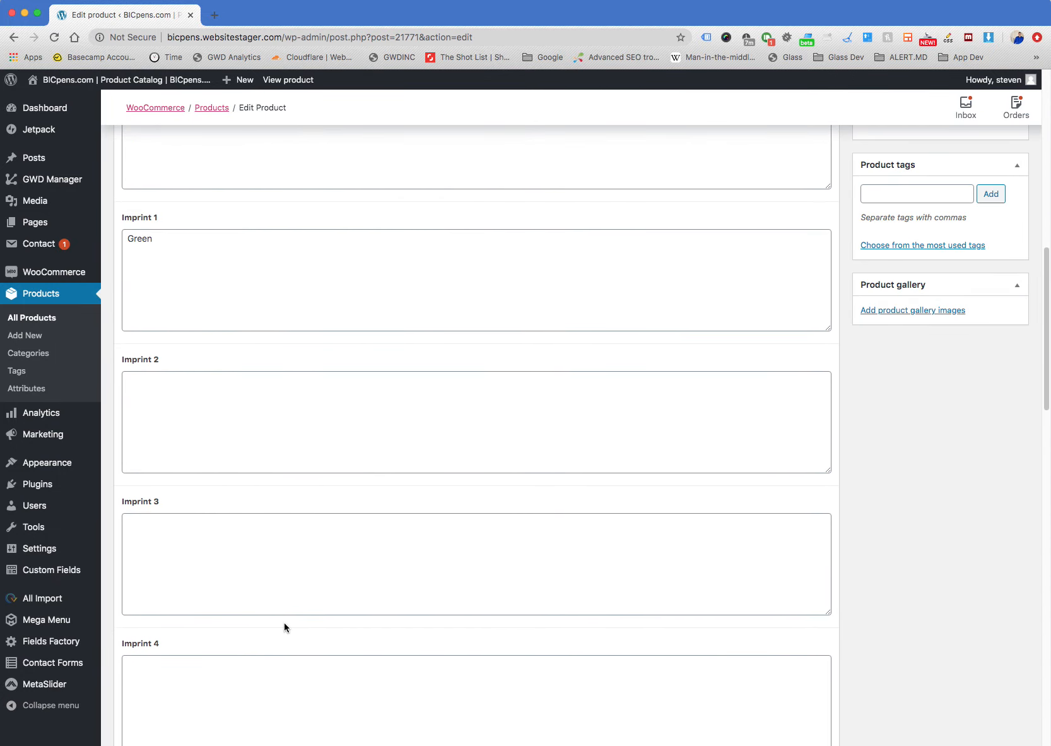
mouse_move(60, 512)
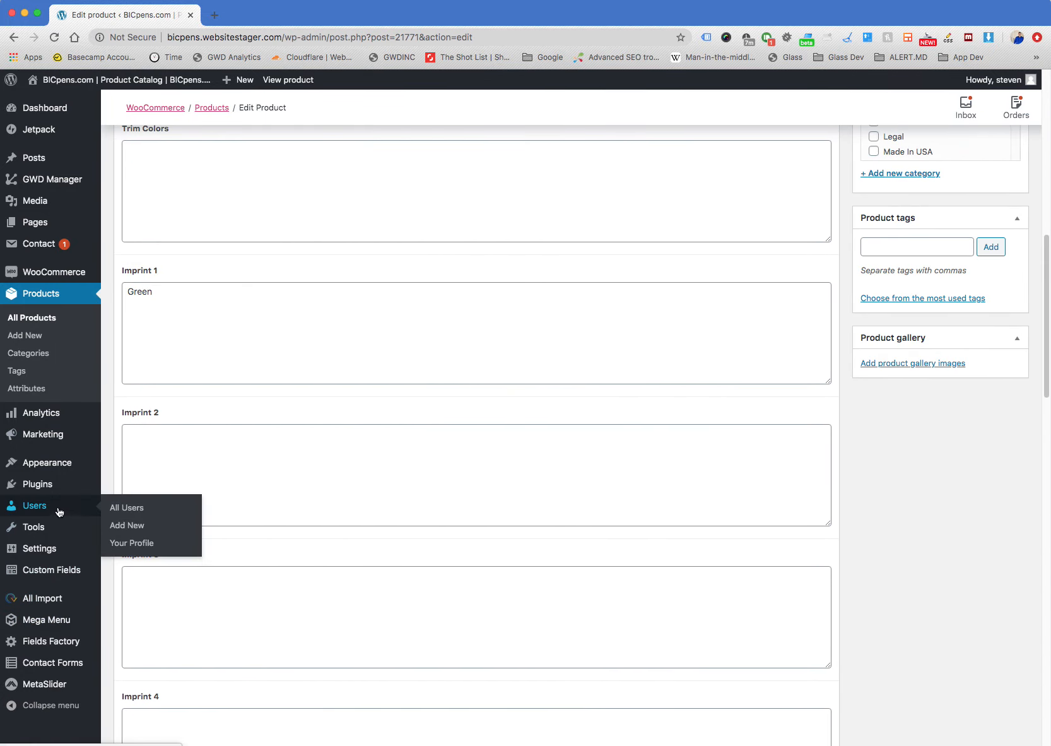
right_click(117, 506)
click(137, 513)
click(251, 19)
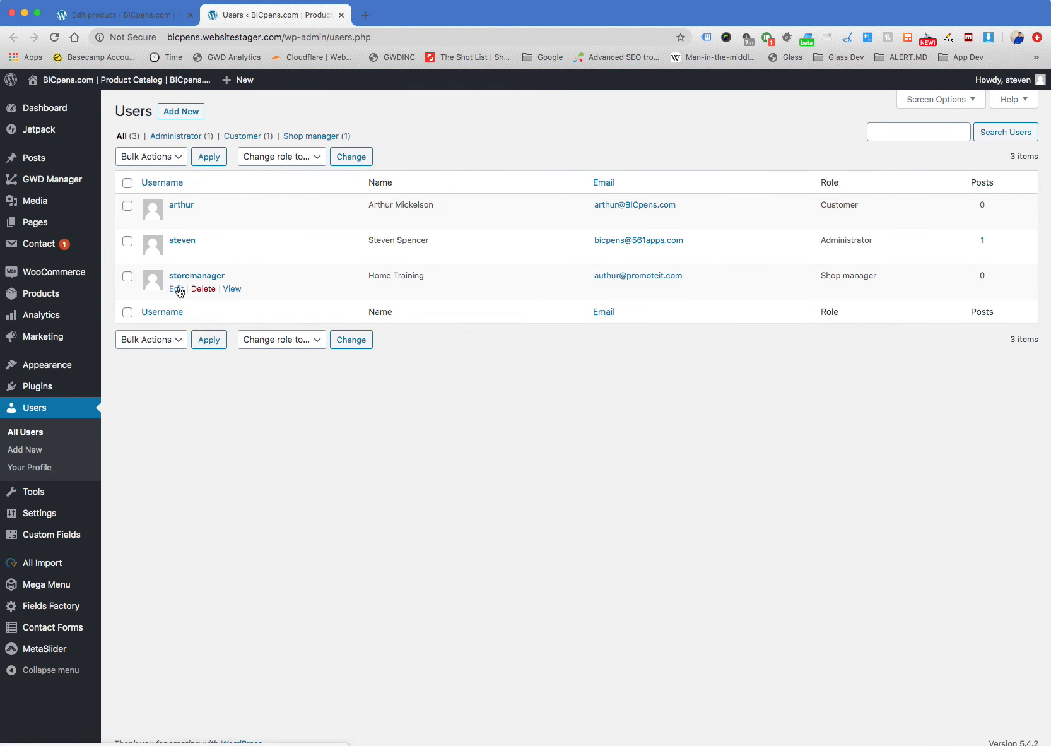
Return to the keyring's edit page and collapse its BicPens Data Import 1 section
click(166, 19)
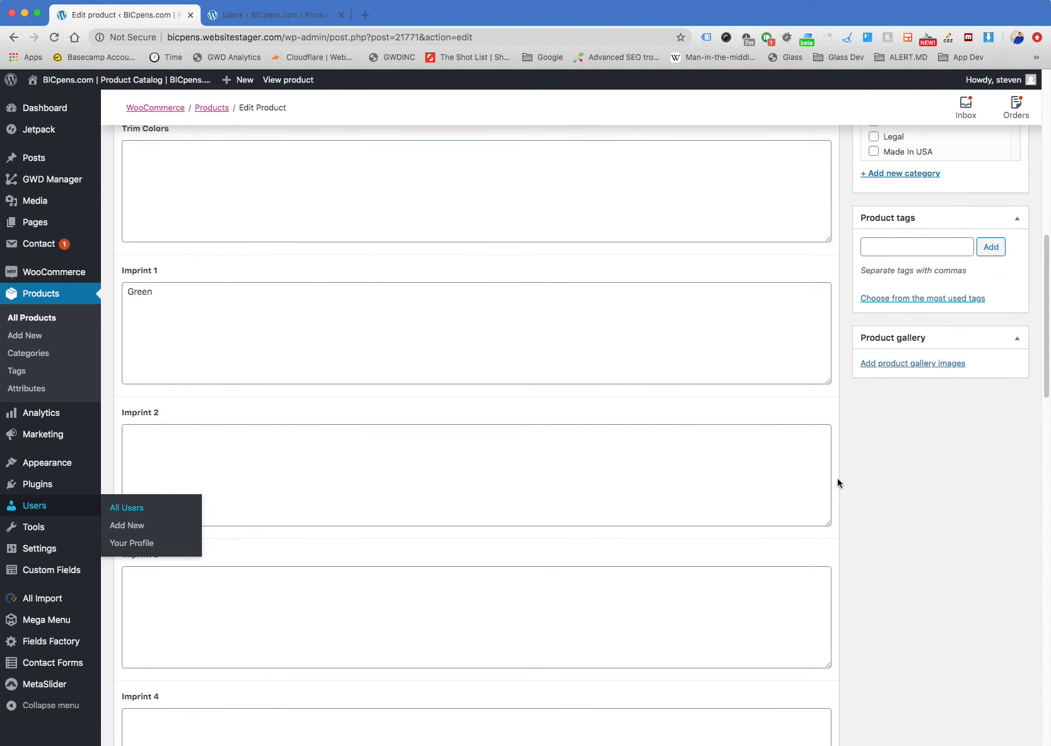
scroll(854, 477, up, 4)
scroll(854, 476, up, 6)
click(828, 633)
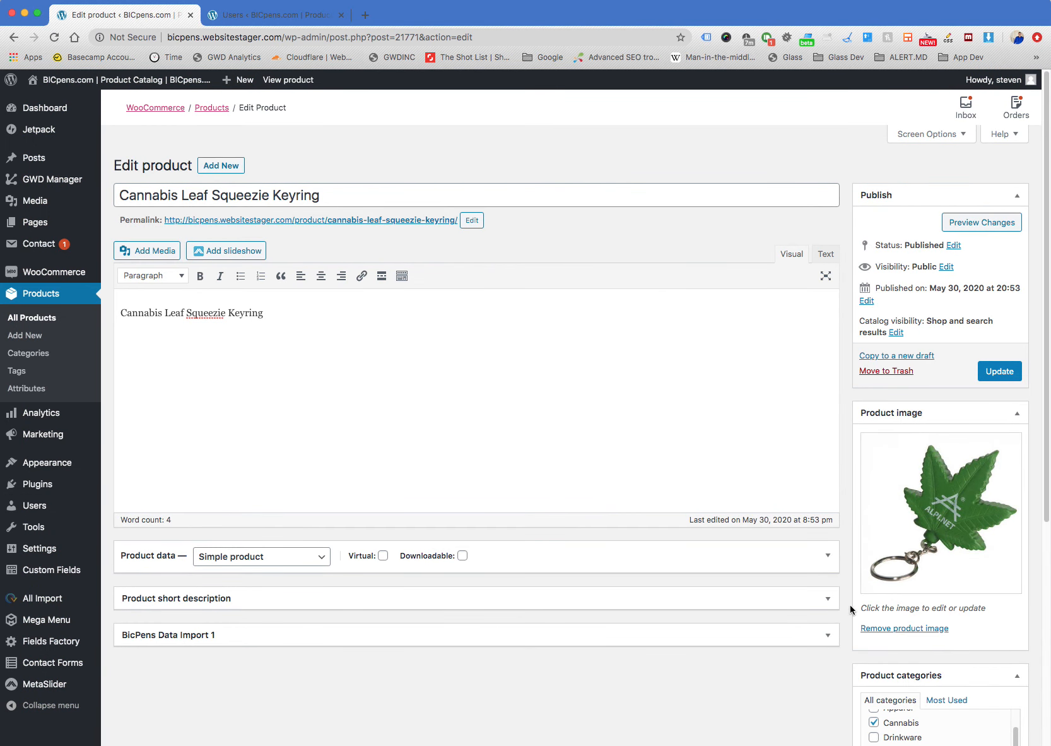
Expand the keyring's Product data section and look over its General pricing and tax settings
click(827, 552)
scroll(851, 479, down, 5)
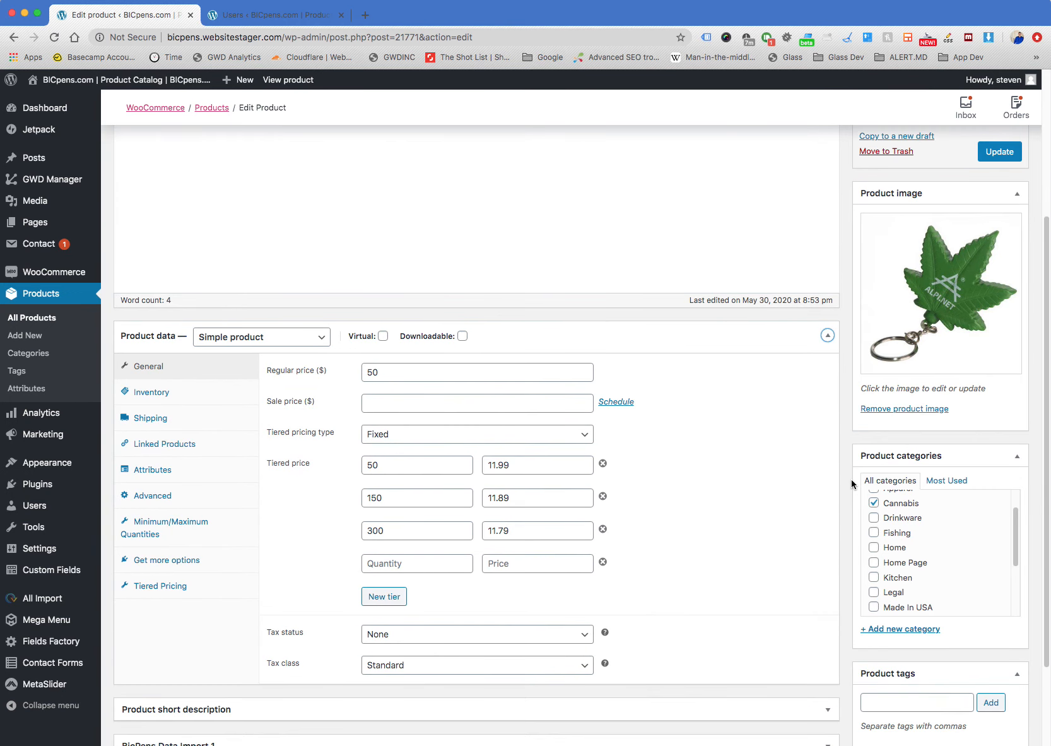
scroll(847, 487, up, 1)
click(223, 259)
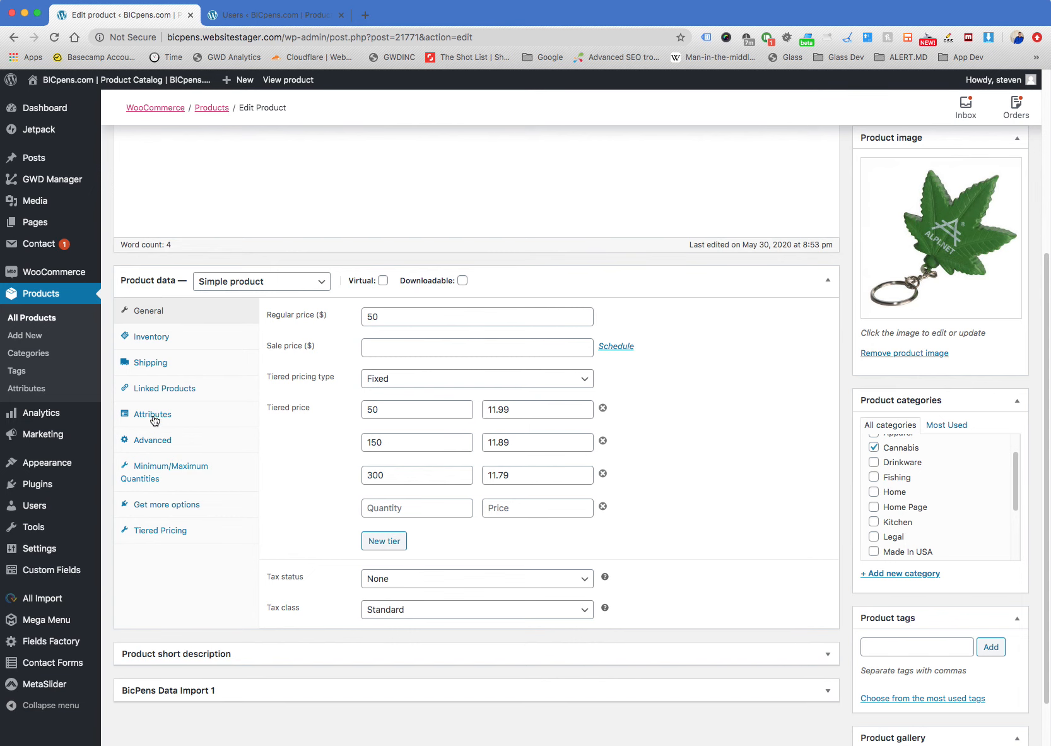
Go through the Product data groups from Inventory and Shipping to Minimum/Maximum Quantities and Tiered Pricing, and return to General
click(177, 337)
click(179, 364)
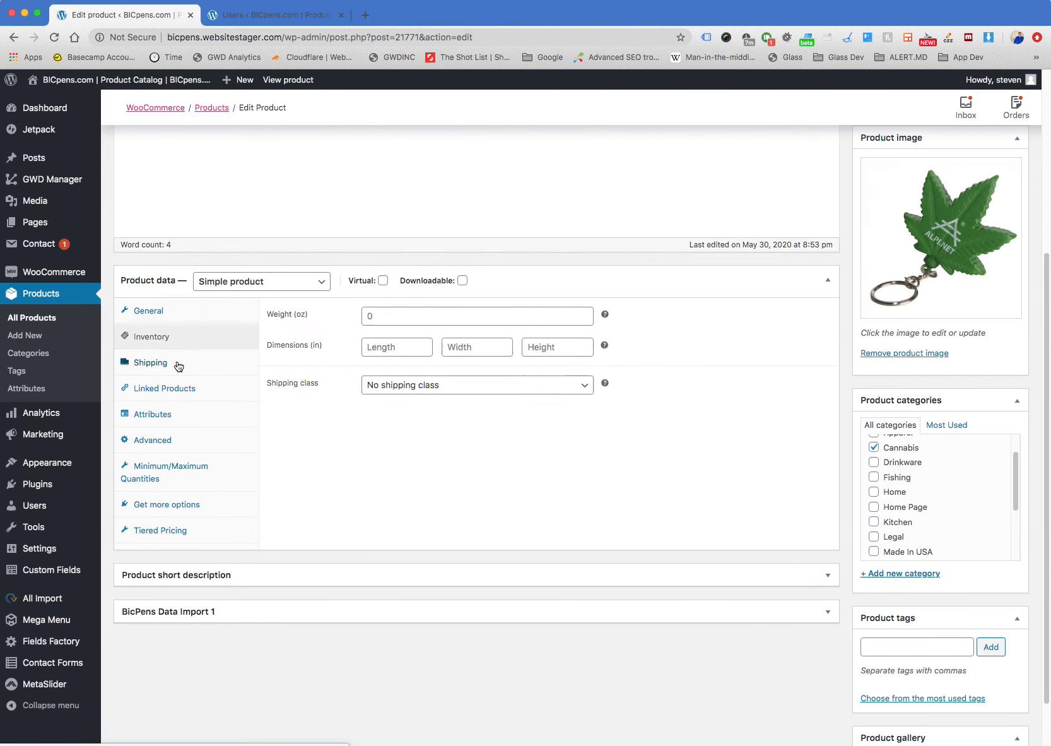
click(182, 395)
click(183, 415)
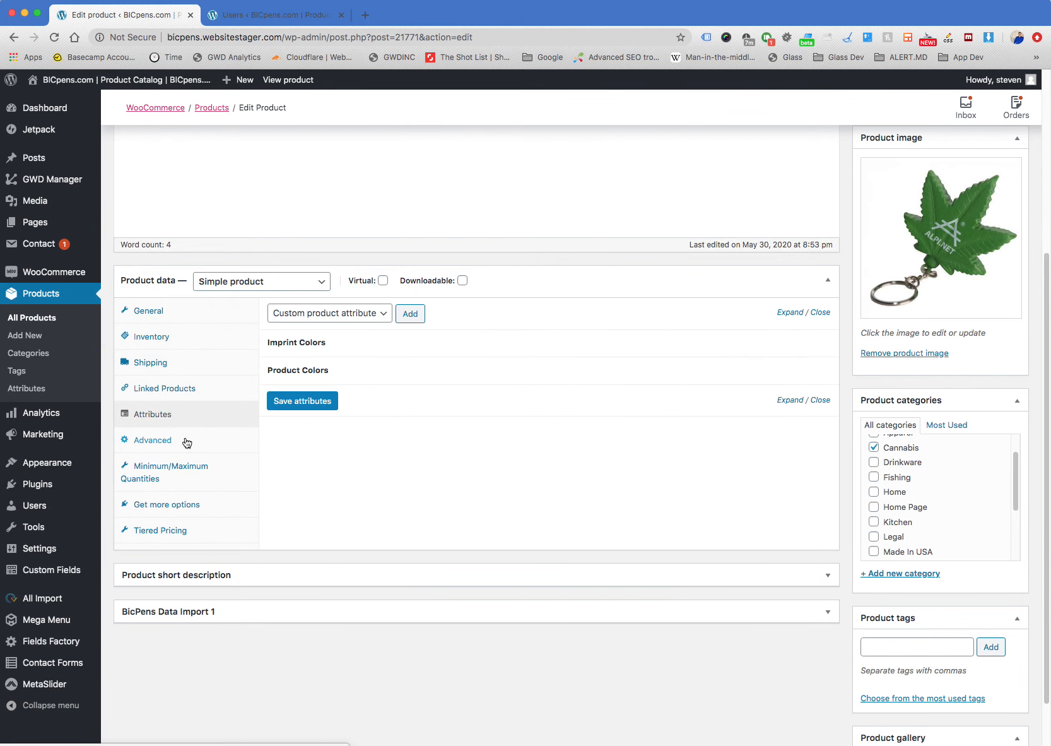
click(186, 442)
click(186, 470)
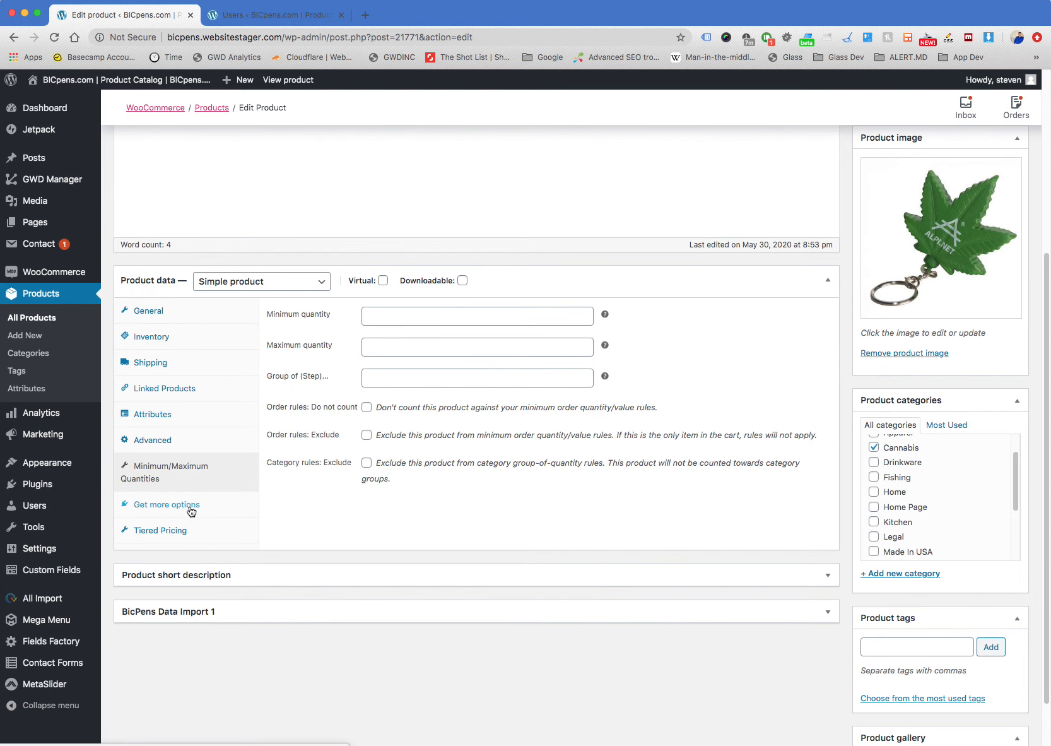
click(189, 528)
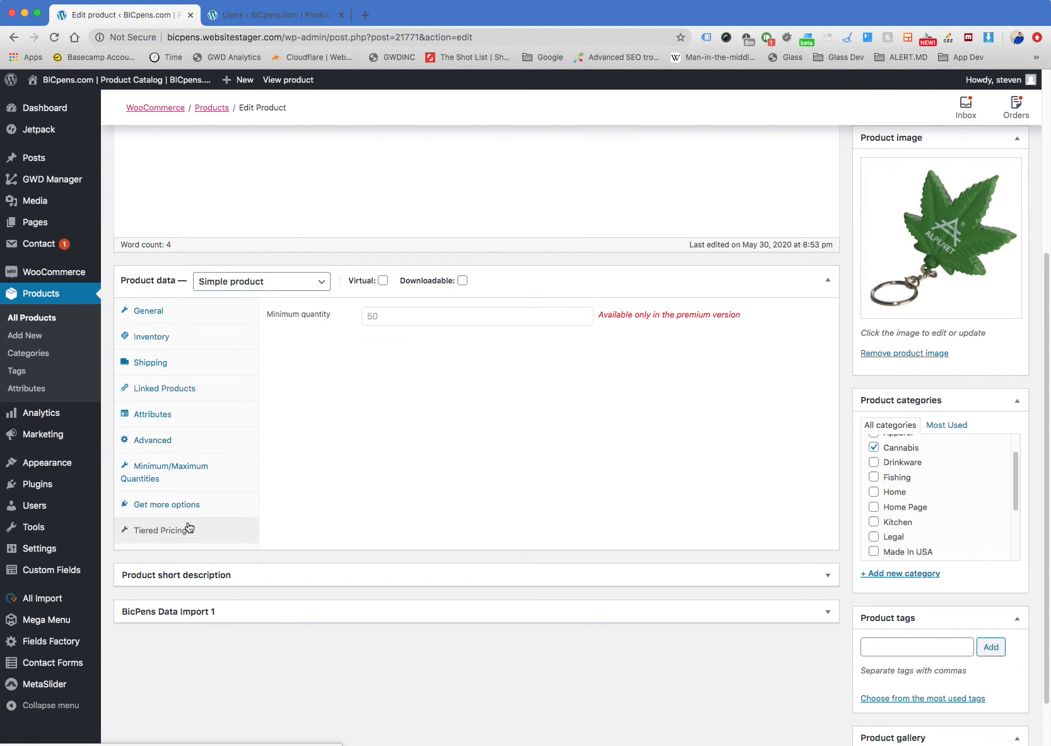
click(203, 311)
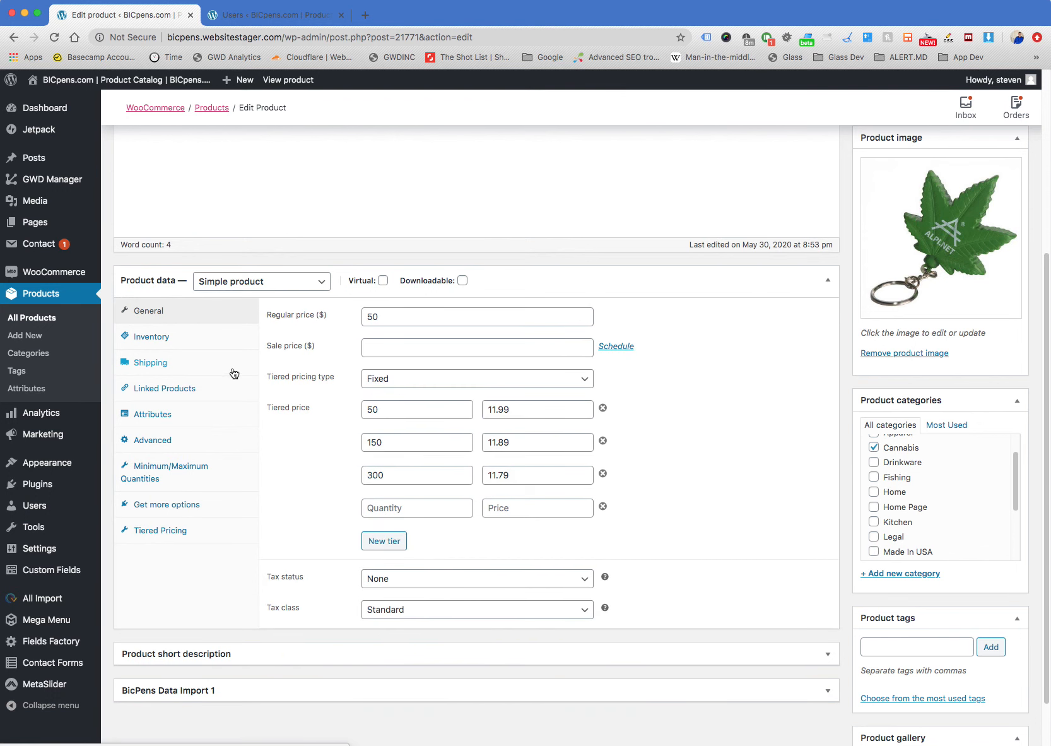
Expand BicPens Data Import 1, look through its fields down to Price Includes, and collapse it again
click(158, 281)
click(158, 281)
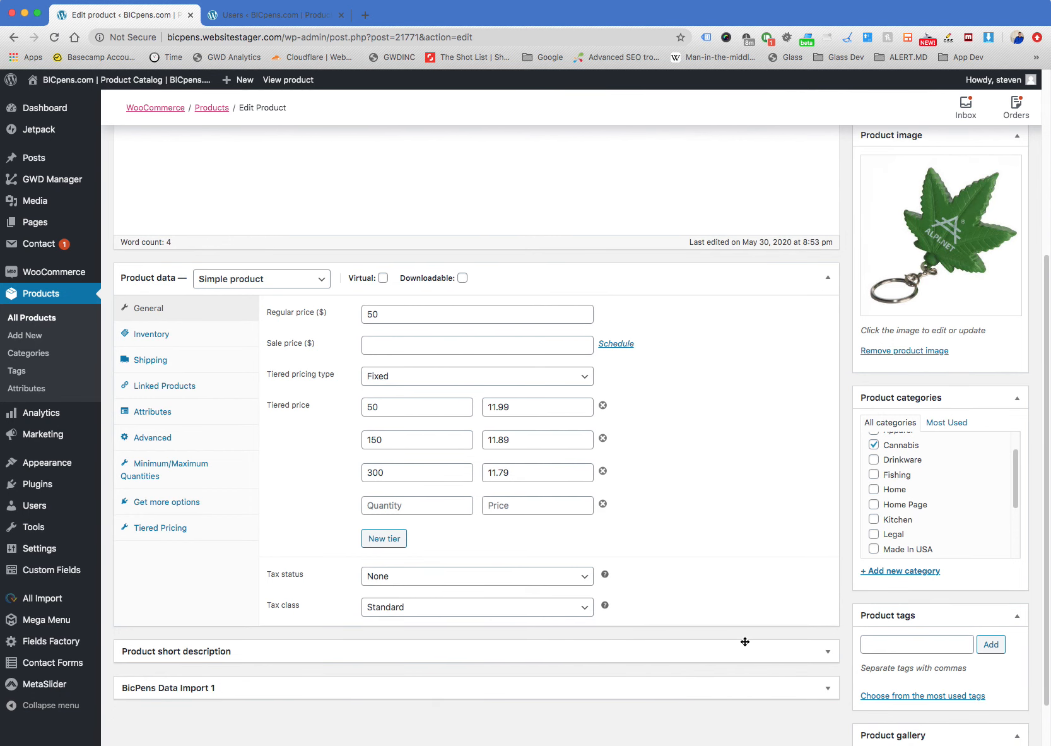
scroll(845, 631, down, 3)
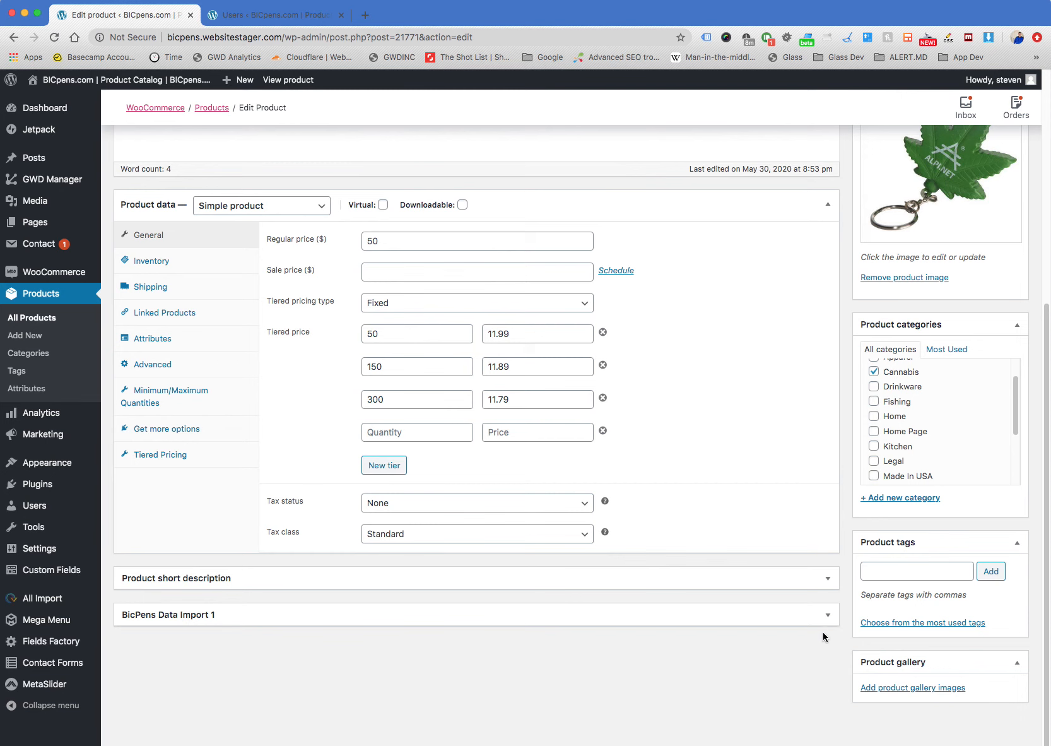
click(829, 614)
scroll(842, 591, down, 20)
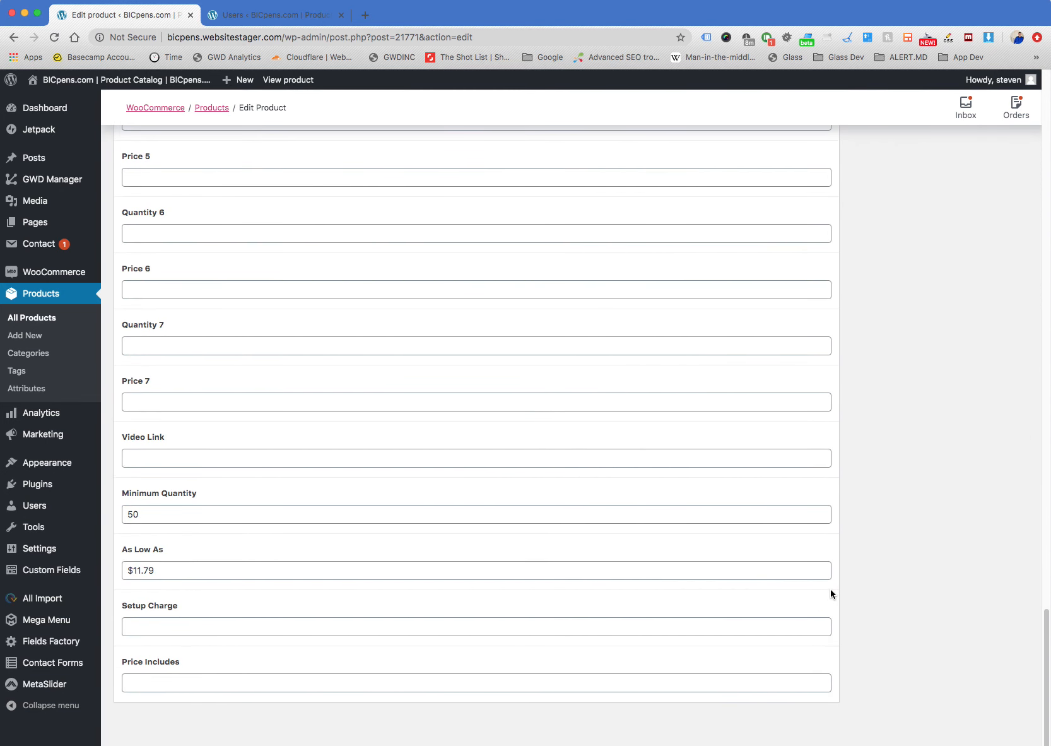
scroll(843, 575, up, 15)
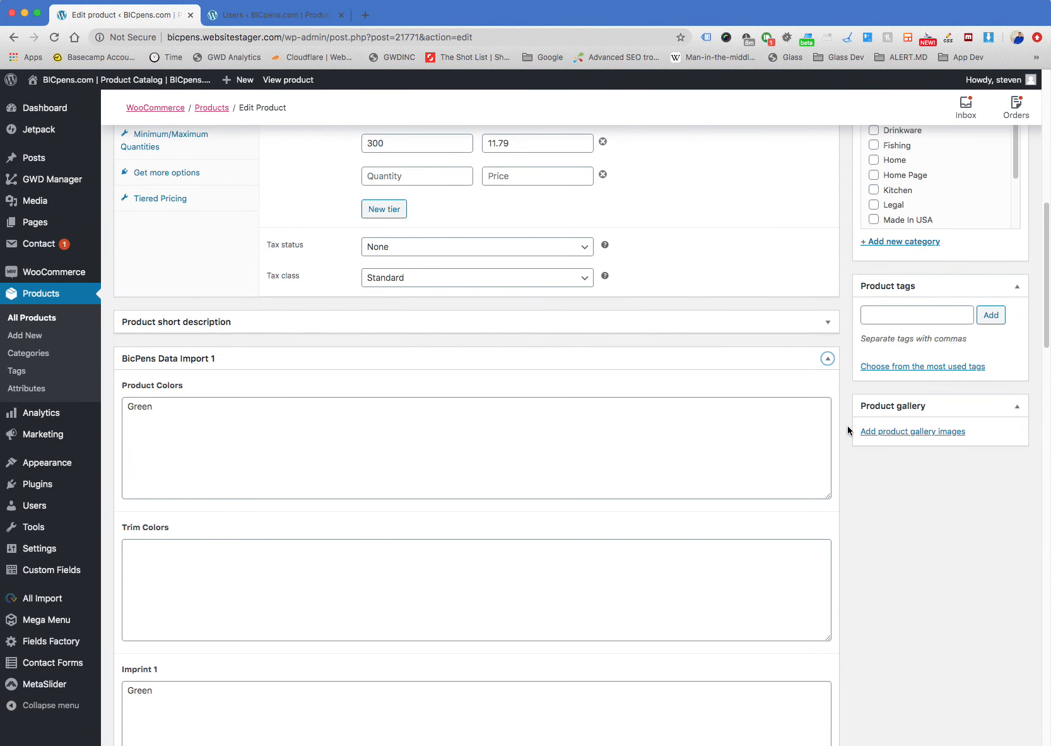
click(827, 357)
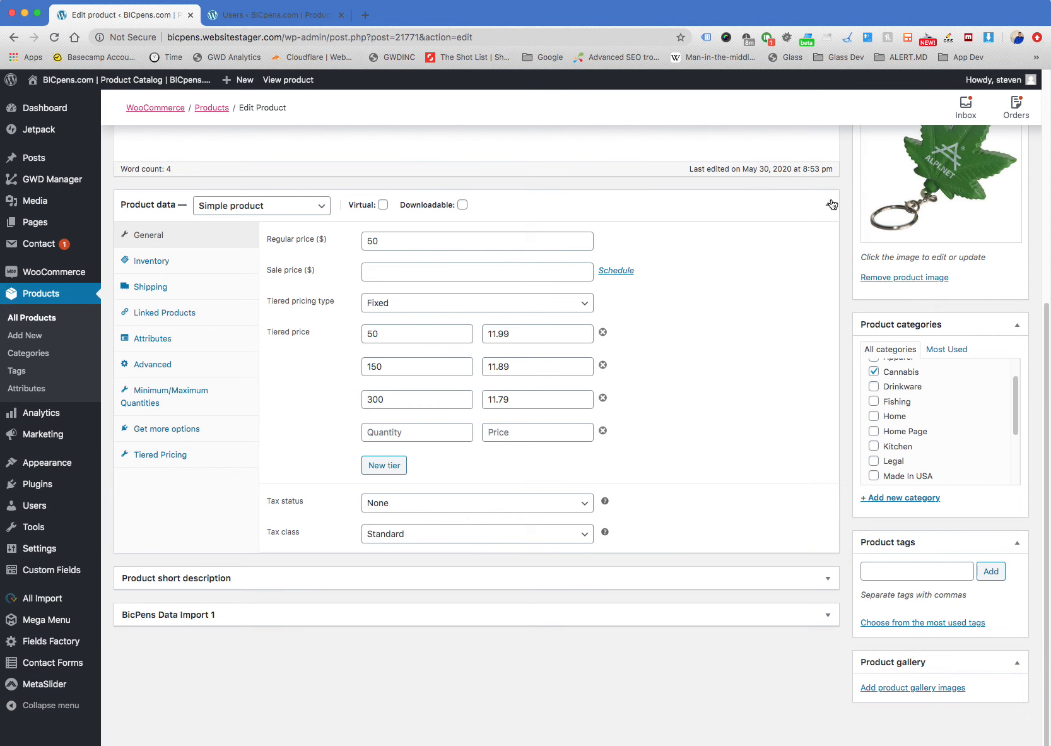
Collapse and re-expand the Product data section to show how it toggles, leaving its General settings open
click(149, 205)
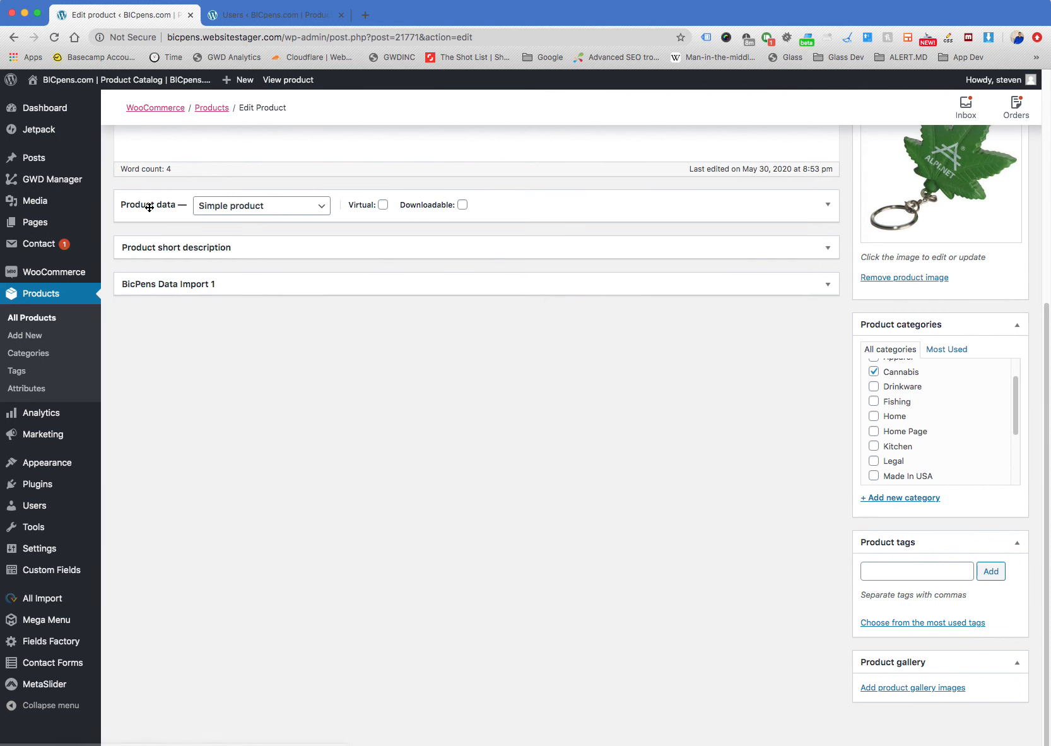
click(149, 206)
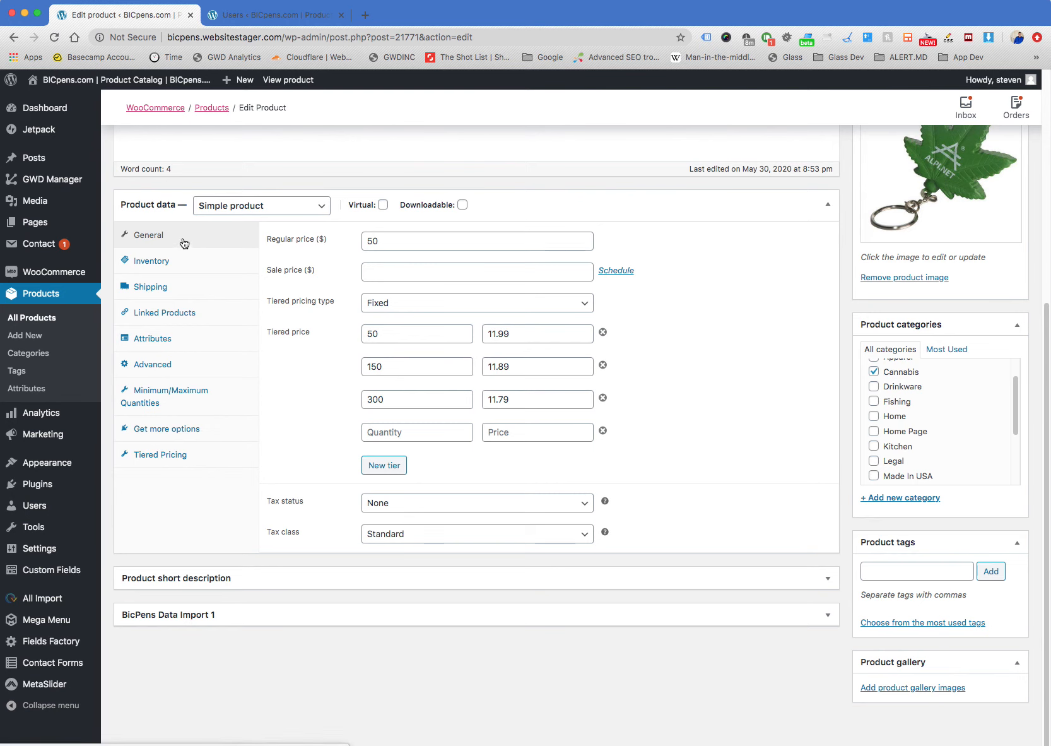
click(164, 205)
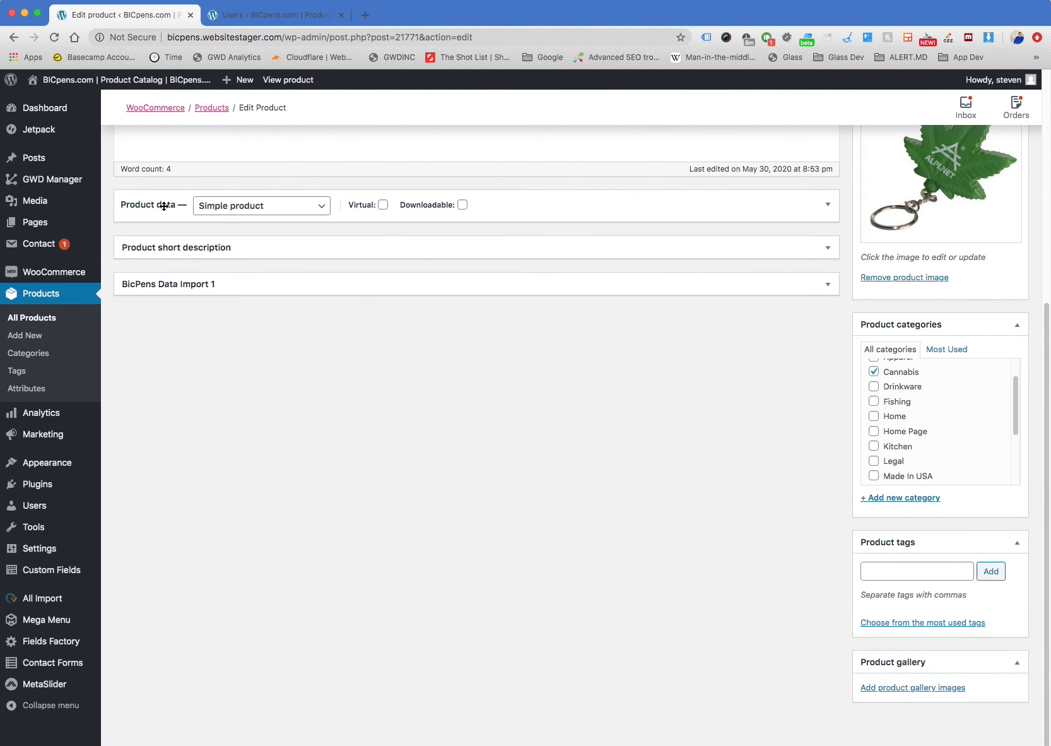
click(163, 206)
click(161, 206)
click(161, 207)
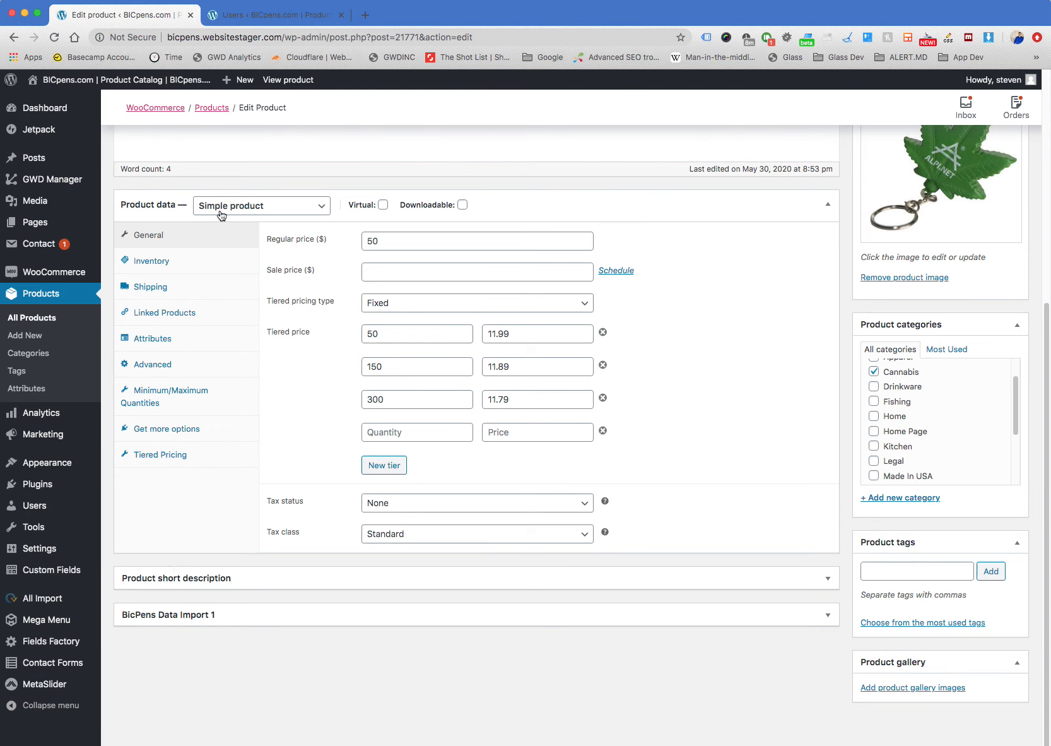
Point out the quantity and price fields of the three filled tiers and the Tiered price label
click(392, 332)
click(394, 368)
click(396, 399)
double_click(528, 401)
click(530, 364)
drag(530, 337, 302, 338)
click(390, 338)
click(385, 332)
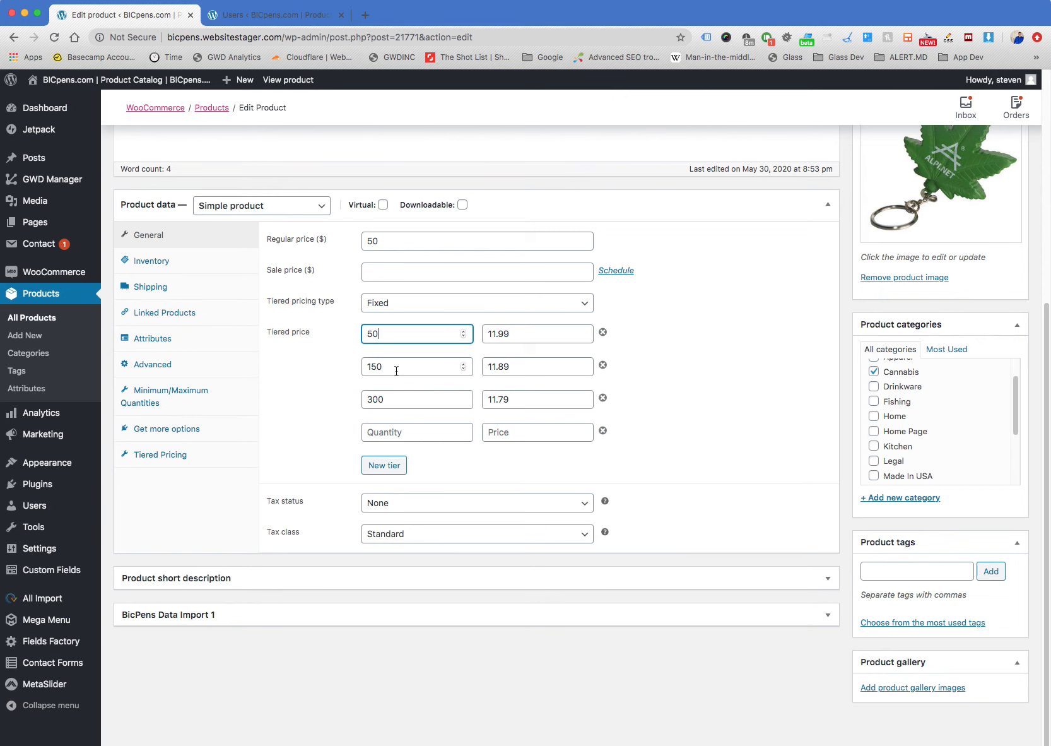
drag(265, 332, 321, 344)
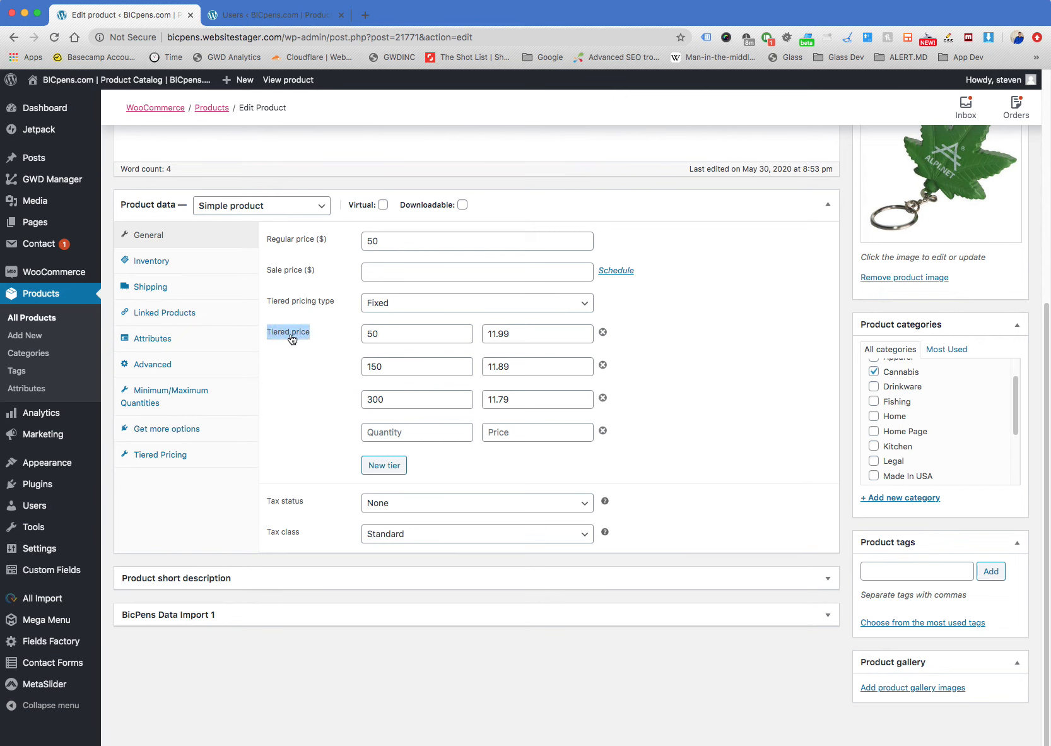
click(292, 340)
Highlight the quantity thresholds of the second and third price tiers
drag(386, 367, 341, 366)
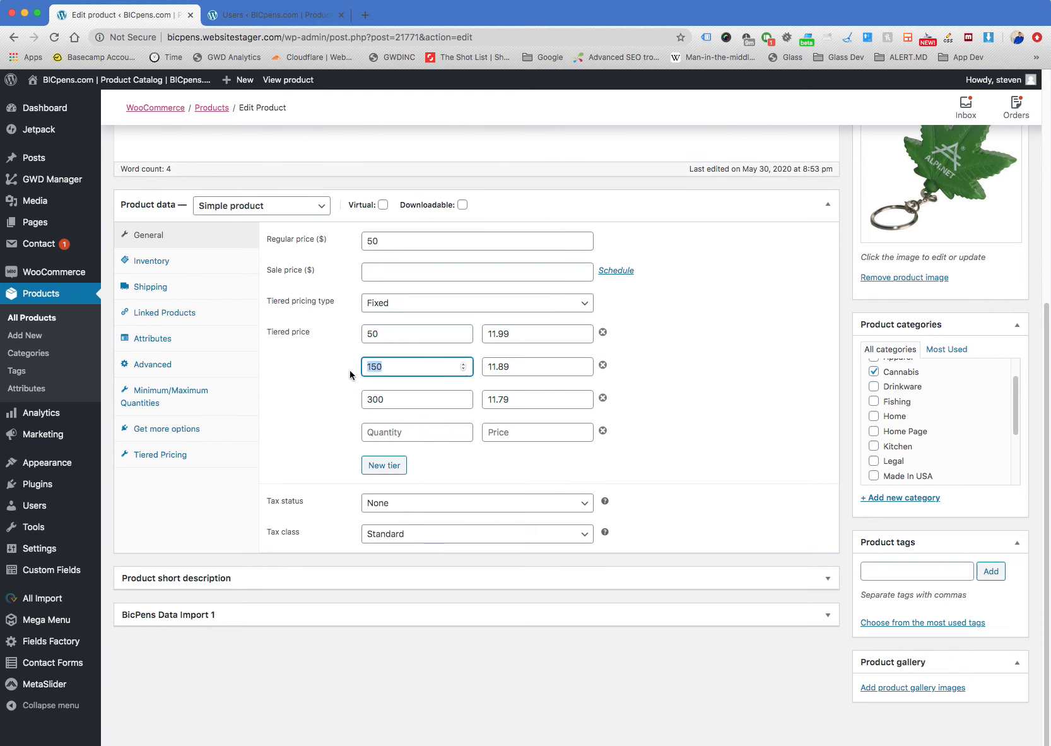
drag(389, 398, 333, 335)
click(387, 367)
drag(388, 365, 346, 361)
click(383, 392)
drag(389, 402, 360, 407)
click(390, 402)
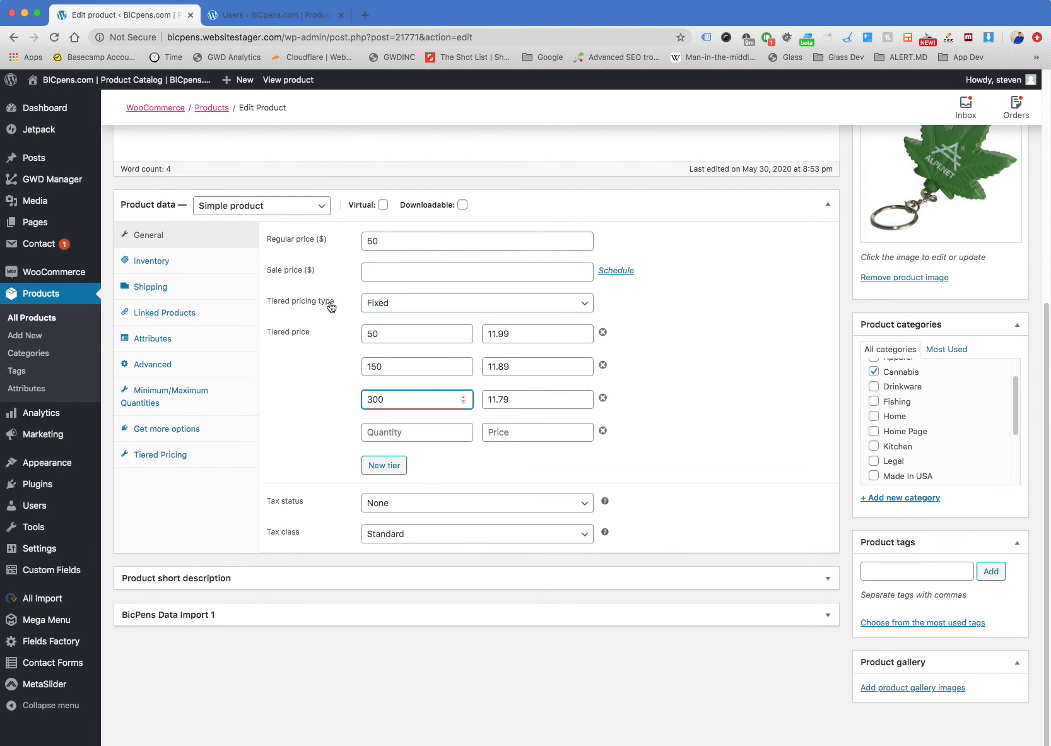
Review the product edit page from the title and description down to the General product data
scroll(641, 344, up, 5)
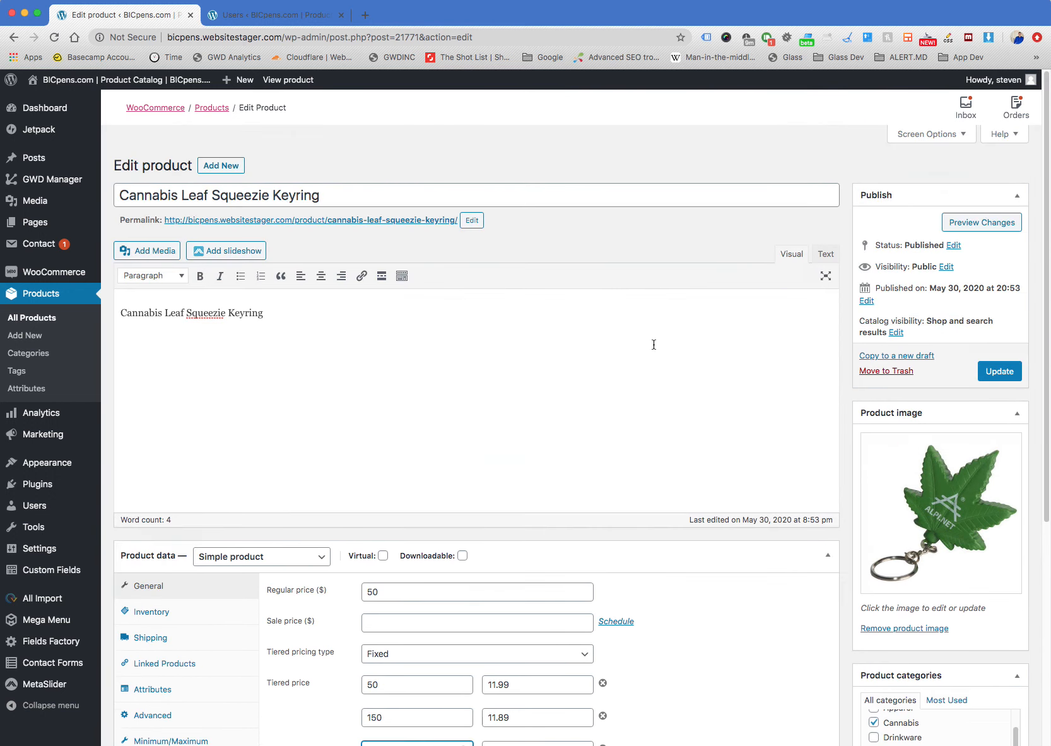
scroll(653, 344, down, 2)
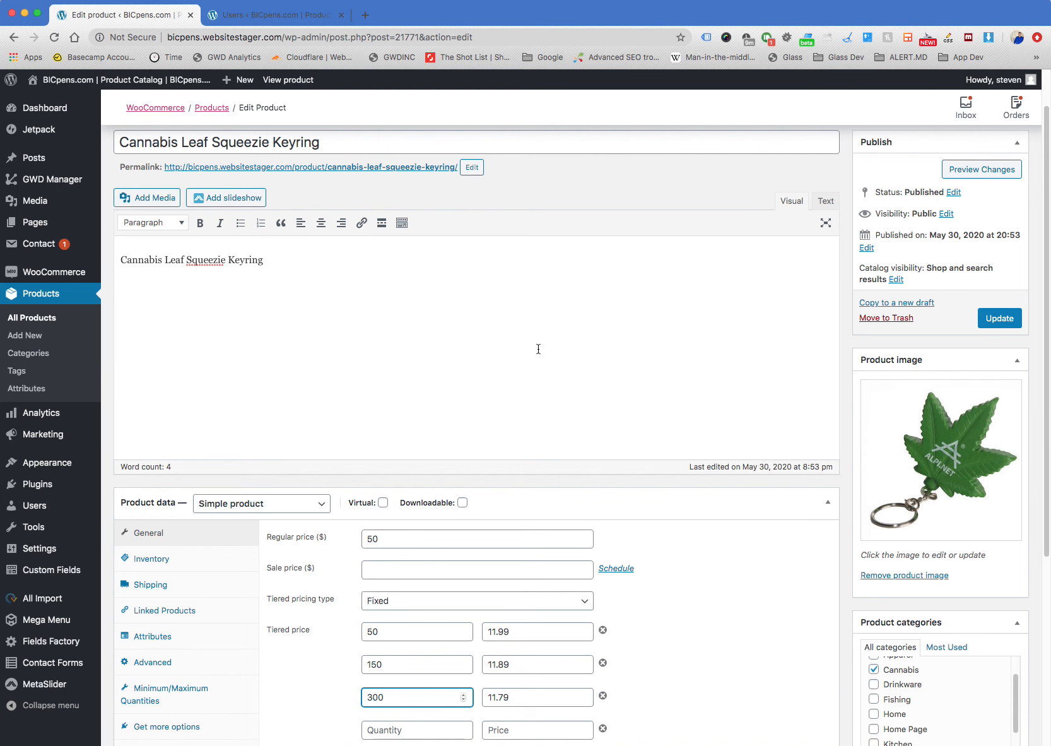
scroll(523, 378, down, 3)
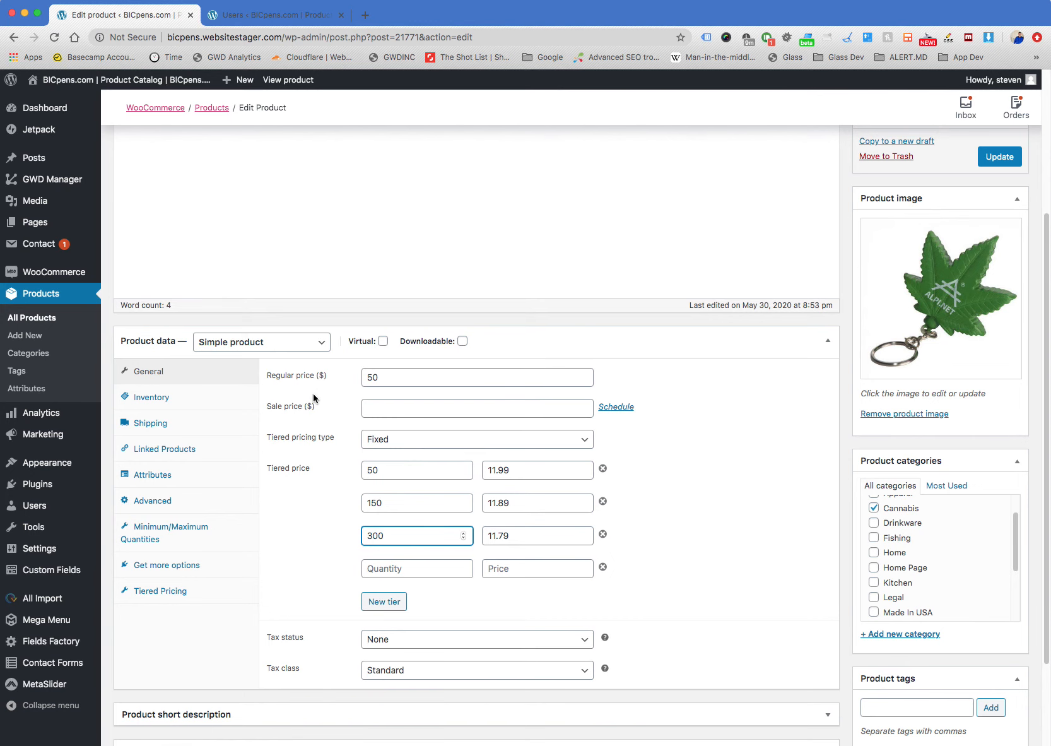
scroll(302, 470, down, 1)
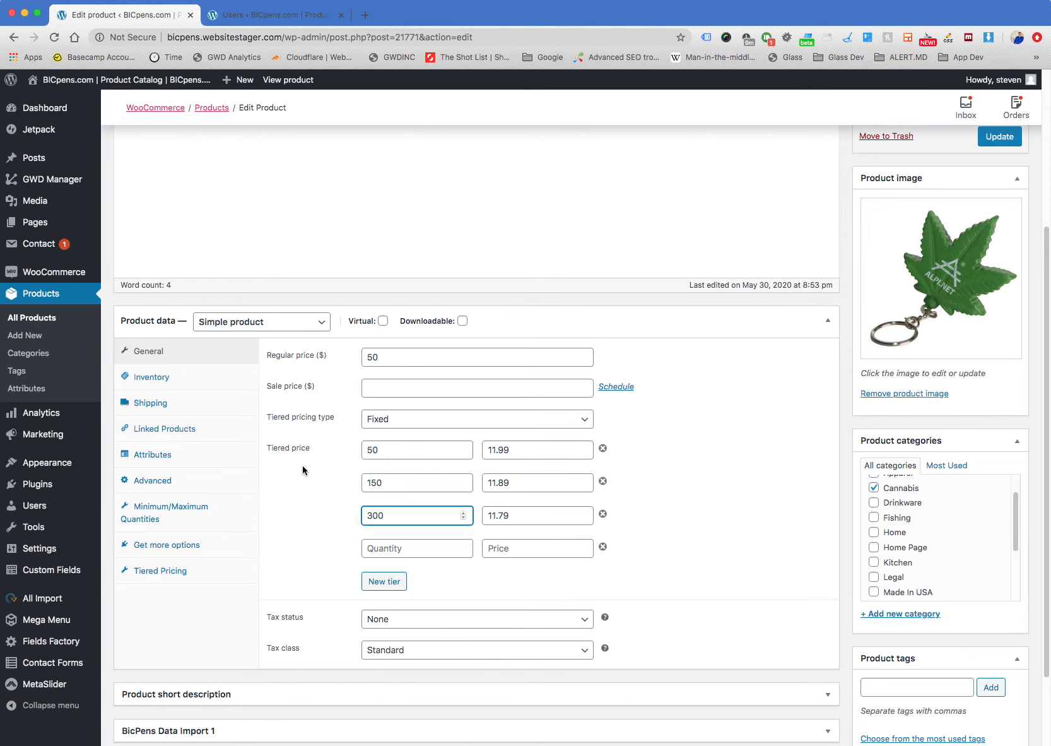
scroll(302, 465, up, 4)
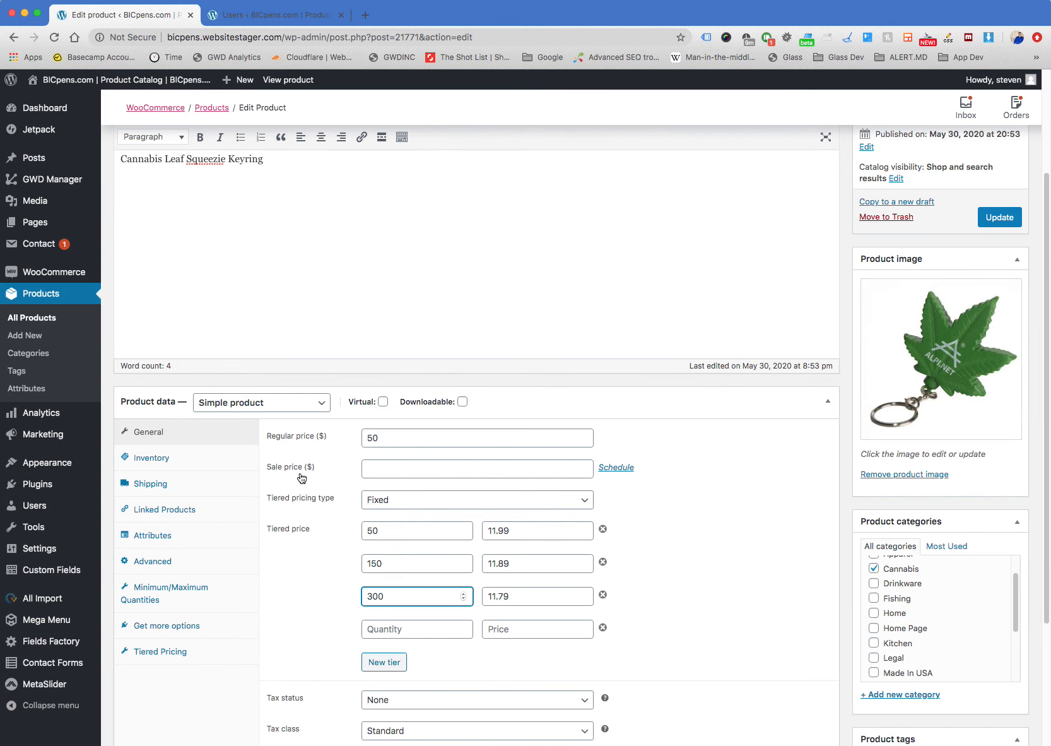
scroll(298, 452, down, 4)
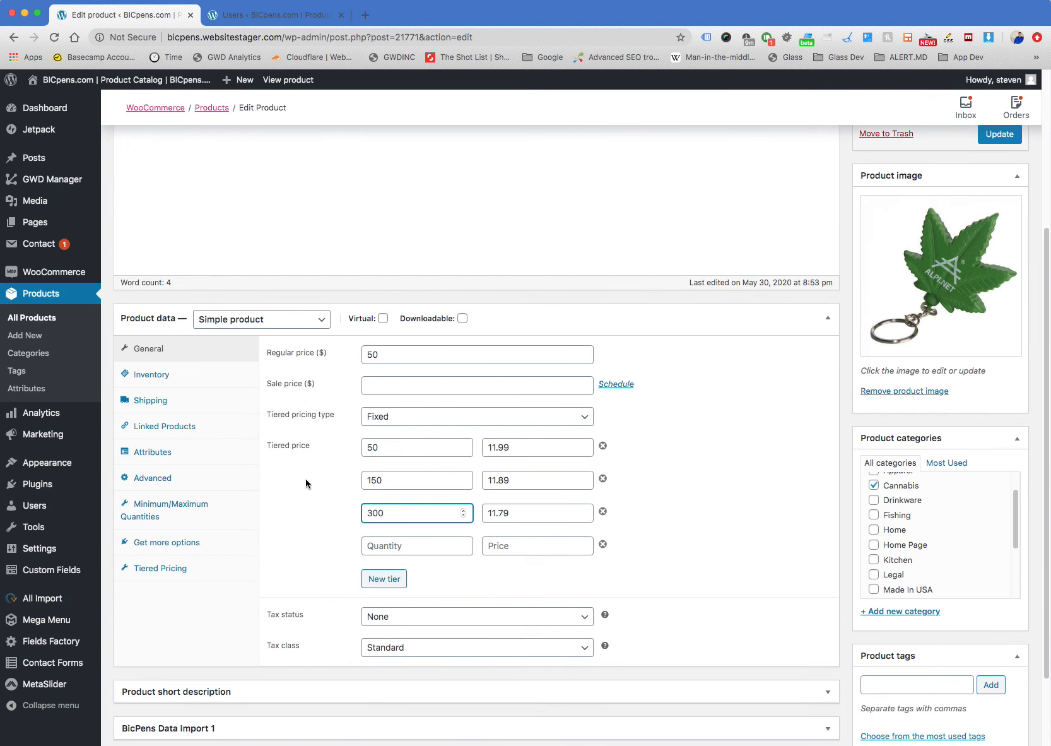
scroll(307, 485, down, 4)
scroll(317, 521, up, 4)
Expand and collapse the Product short description section, and return to the start of the edit page
click(827, 700)
click(827, 699)
scroll(844, 687, down, 3)
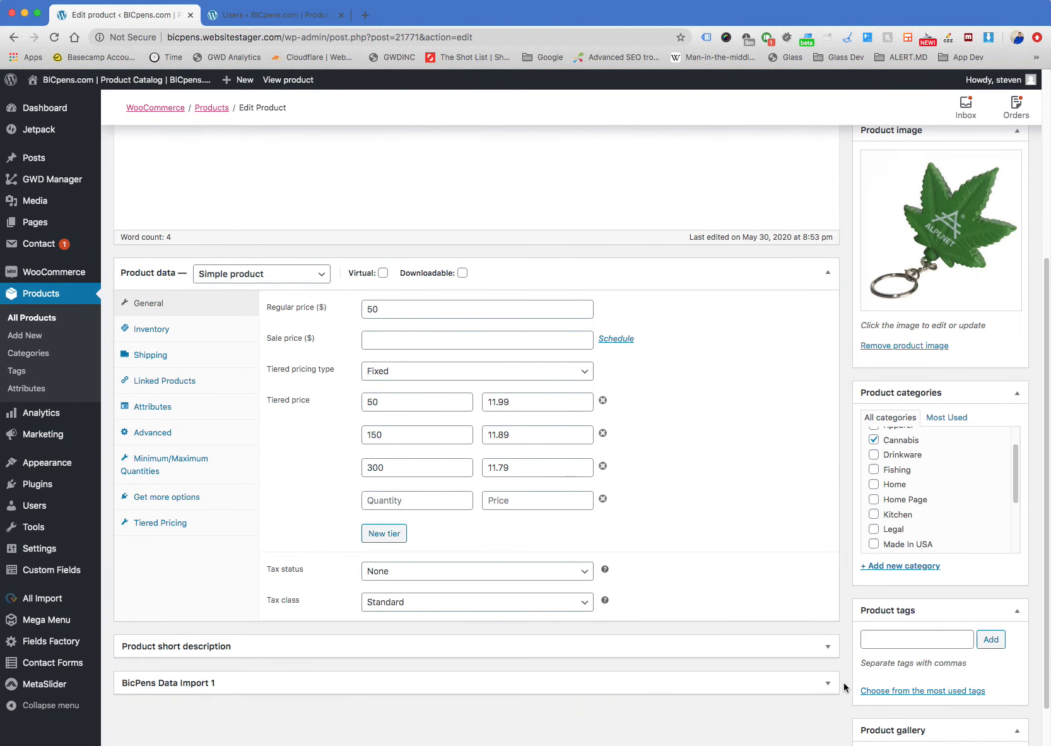
click(828, 649)
click(827, 647)
scroll(843, 350, down, 1)
scroll(843, 352, up, 5)
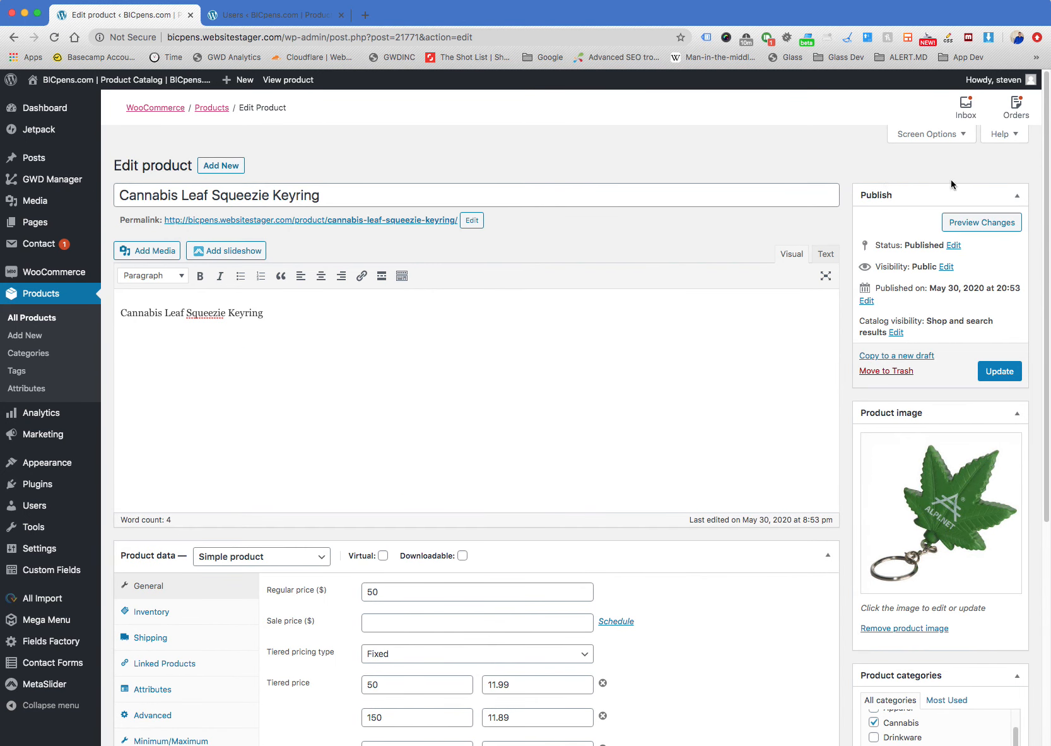
Collapse and re-expand the Publish box to show how the sidebar sections toggle
click(1017, 197)
click(1017, 198)
click(1018, 199)
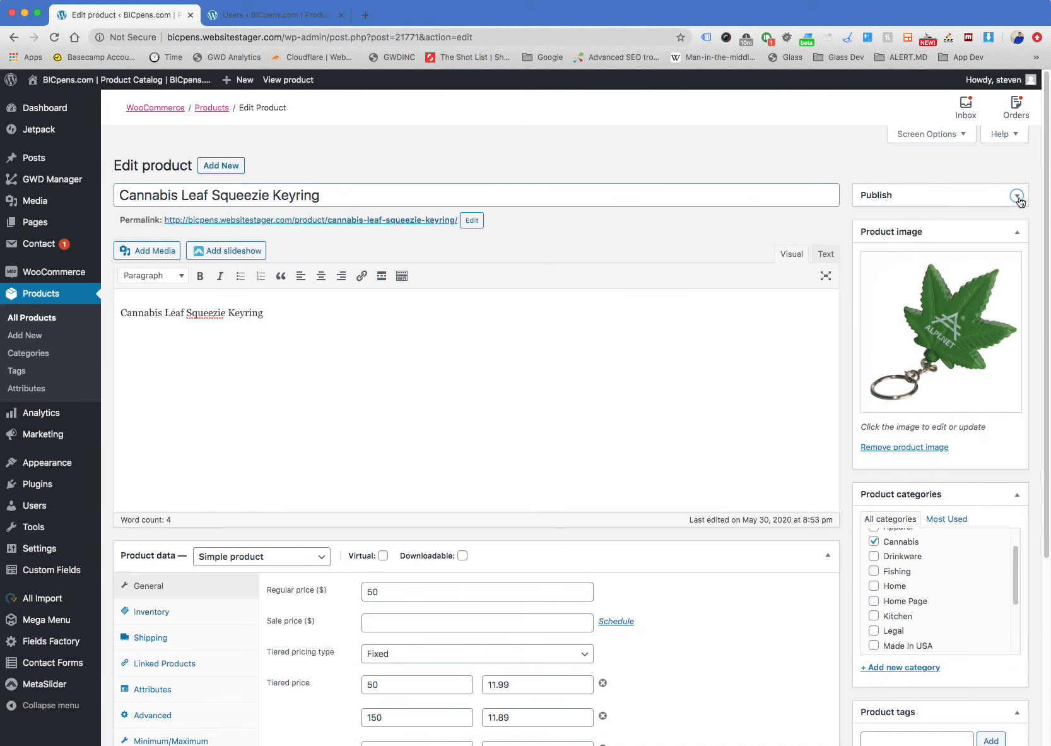
click(1017, 199)
click(1017, 199)
click(1017, 199)
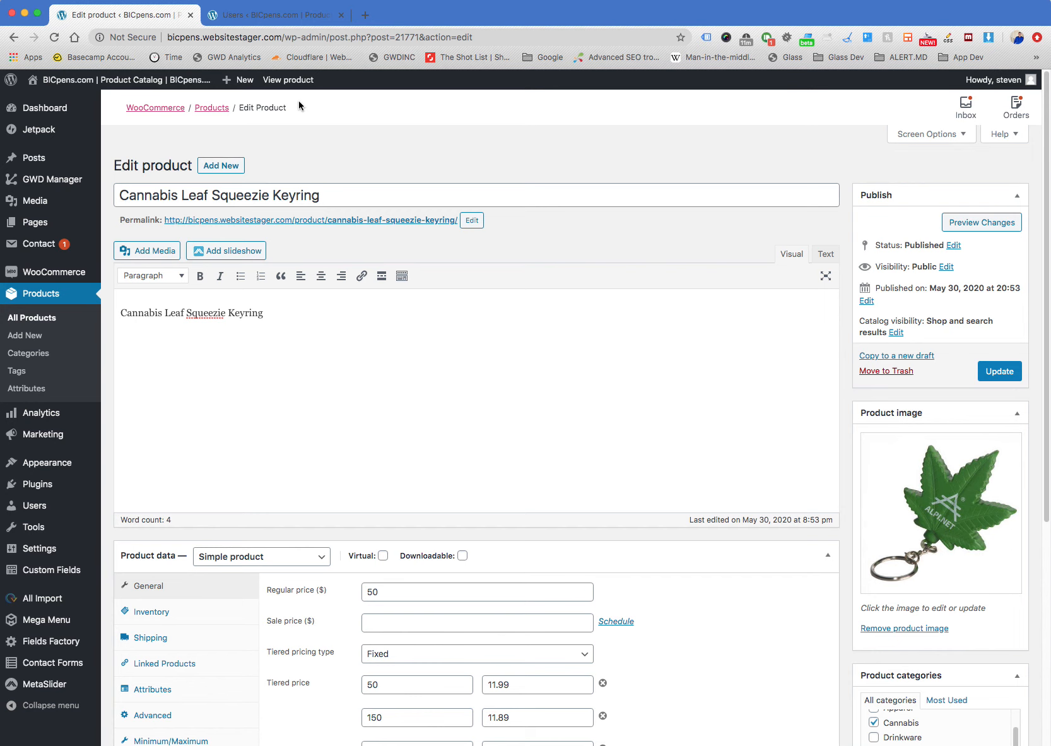
View the Cannabis Leaf Squeezie Keyring on the storefront and examine its order form and tiered price table
click(288, 80)
scroll(837, 403, down, 3)
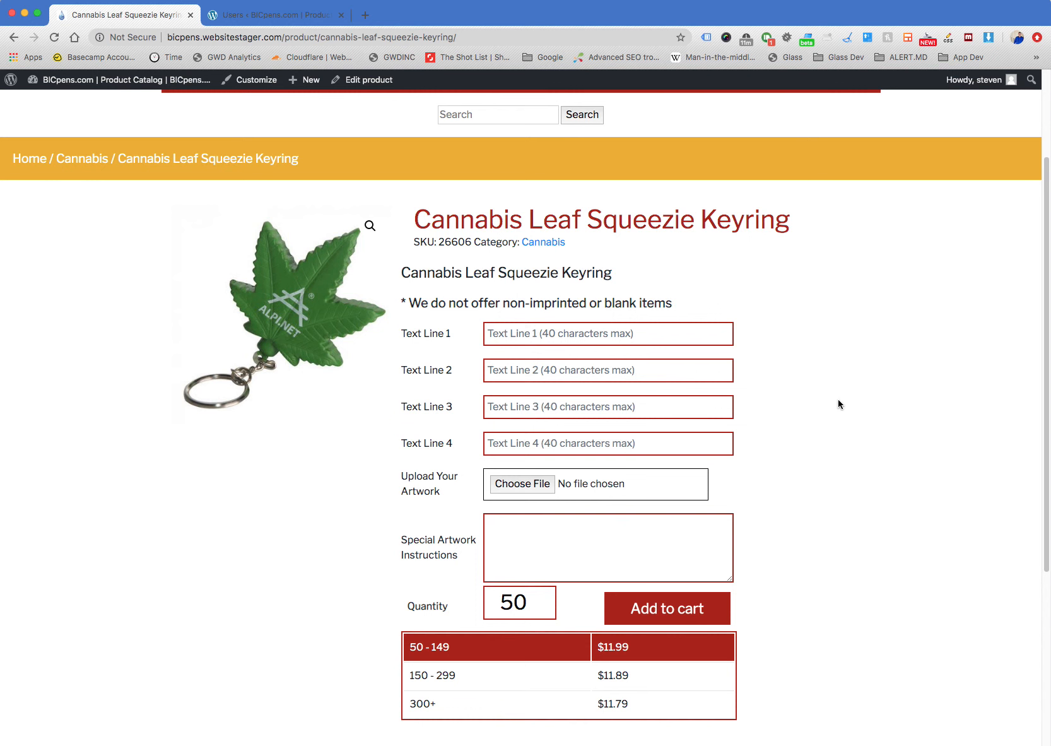
scroll(404, 167, up, 1)
Go to the Cannabis category and open the Cannabis Leaf Squeezies product page
click(357, 108)
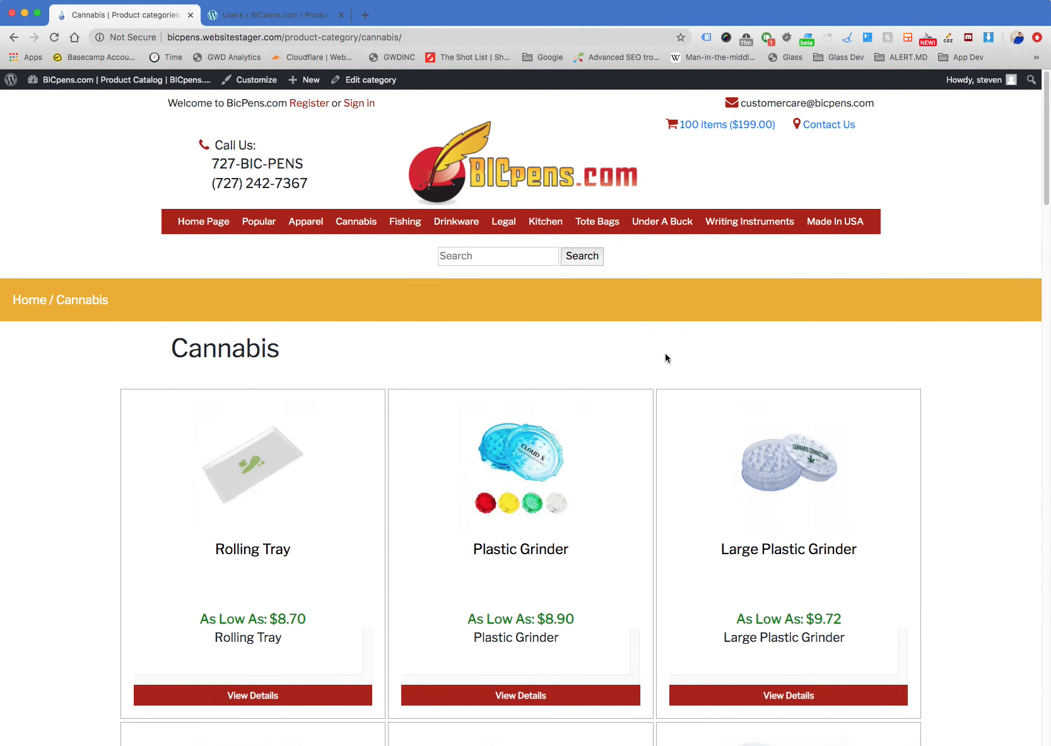
scroll(653, 360, down, 5)
click(789, 377)
Add 150 Cannabis Leaf Squeezies to the cart
scroll(832, 377, down, 4)
scroll(833, 377, down, 1)
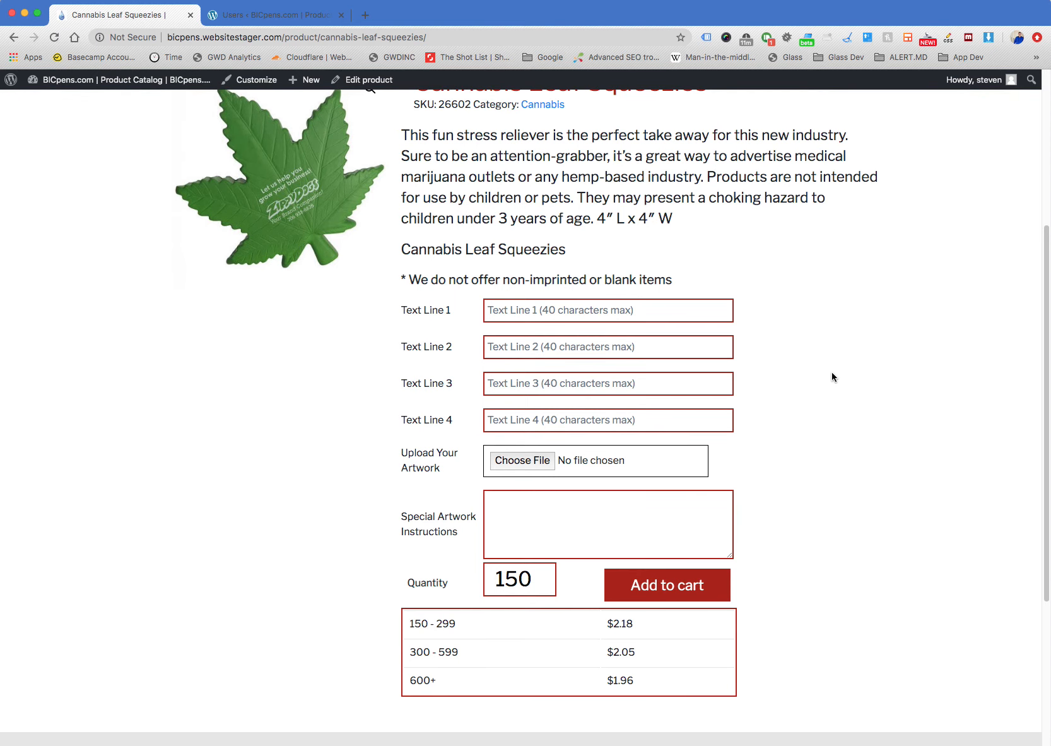
scroll(832, 377, down, 3)
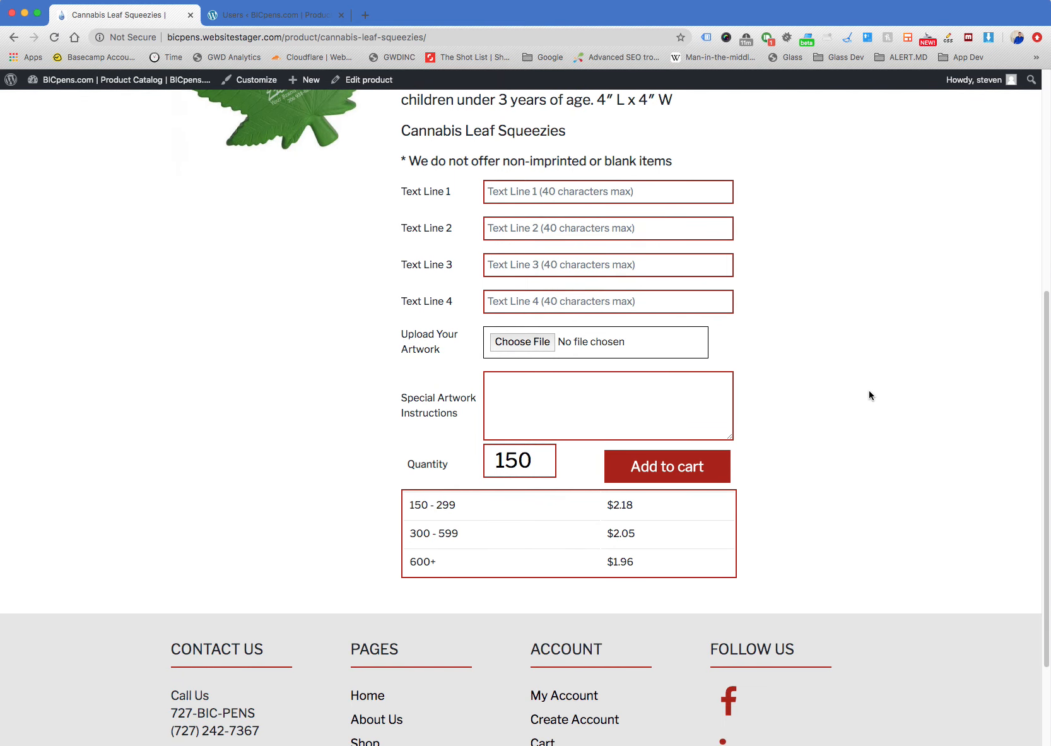
click(667, 466)
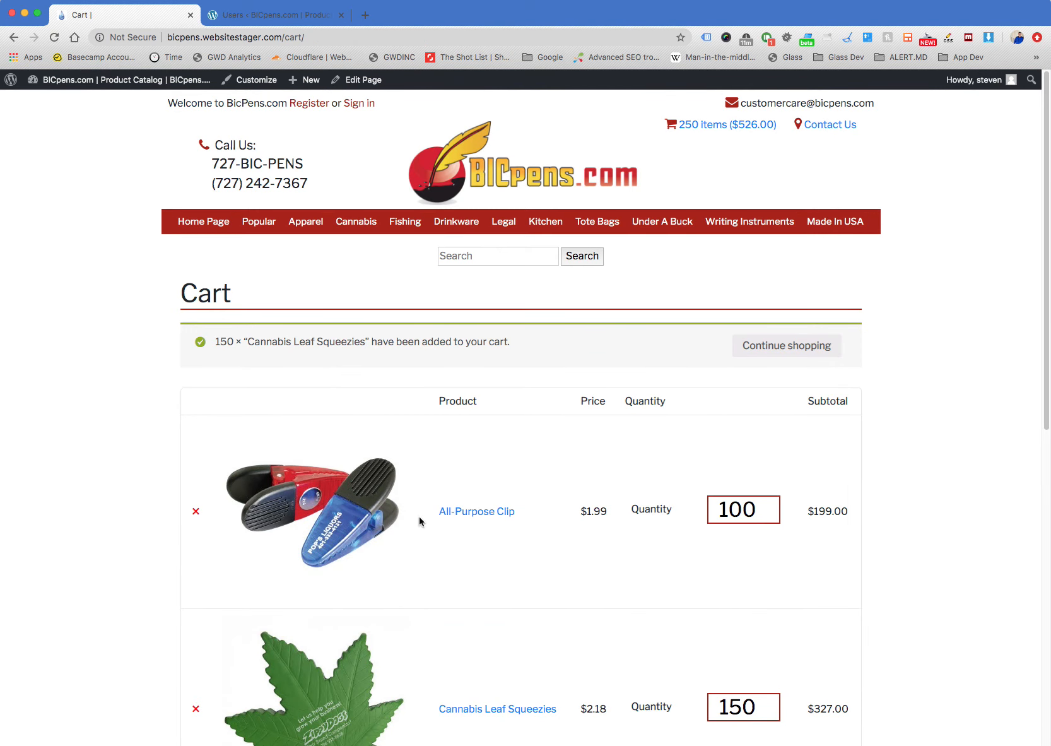
Remove the All-Purpose Clip from the cart
click(196, 513)
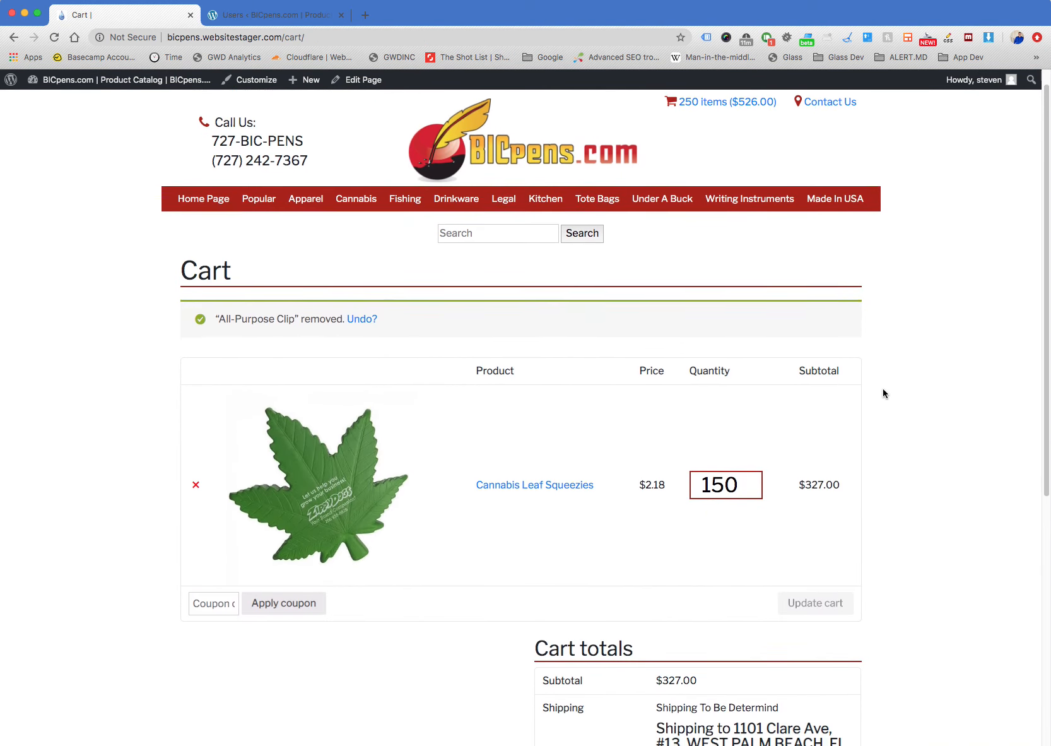
scroll(882, 378, down, 1)
click(702, 318)
Go back to the Cannabis Leaf Squeezies page to review its custom text and artwork fields, and return to the cart
click(17, 39)
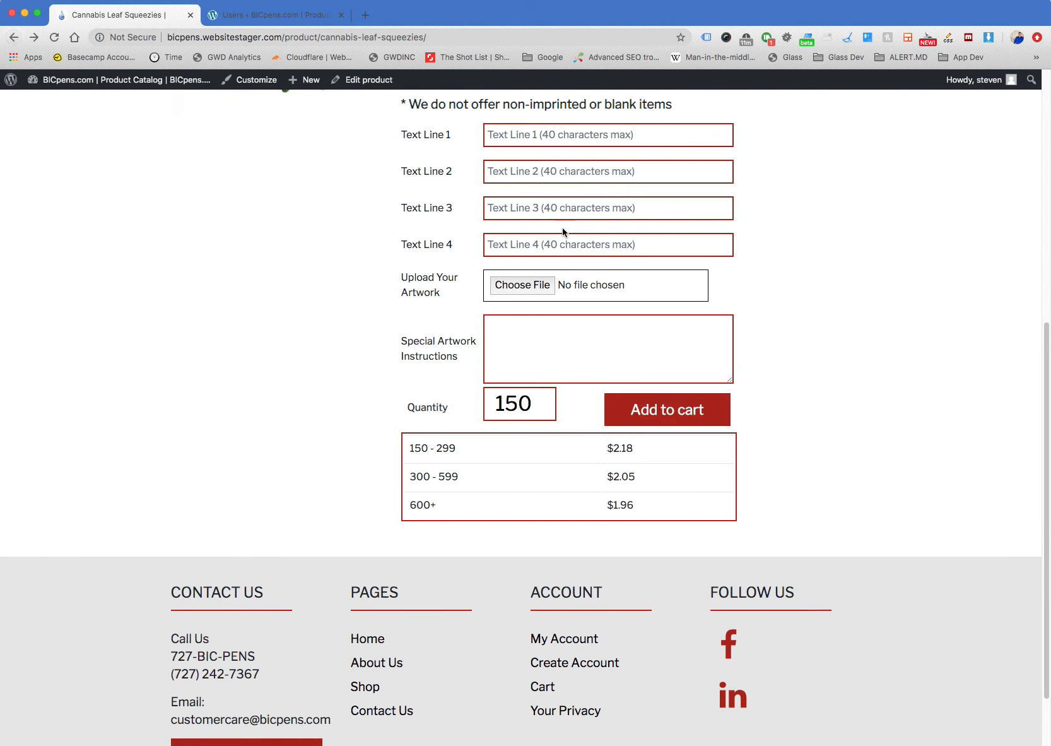
scroll(745, 352, up, 3)
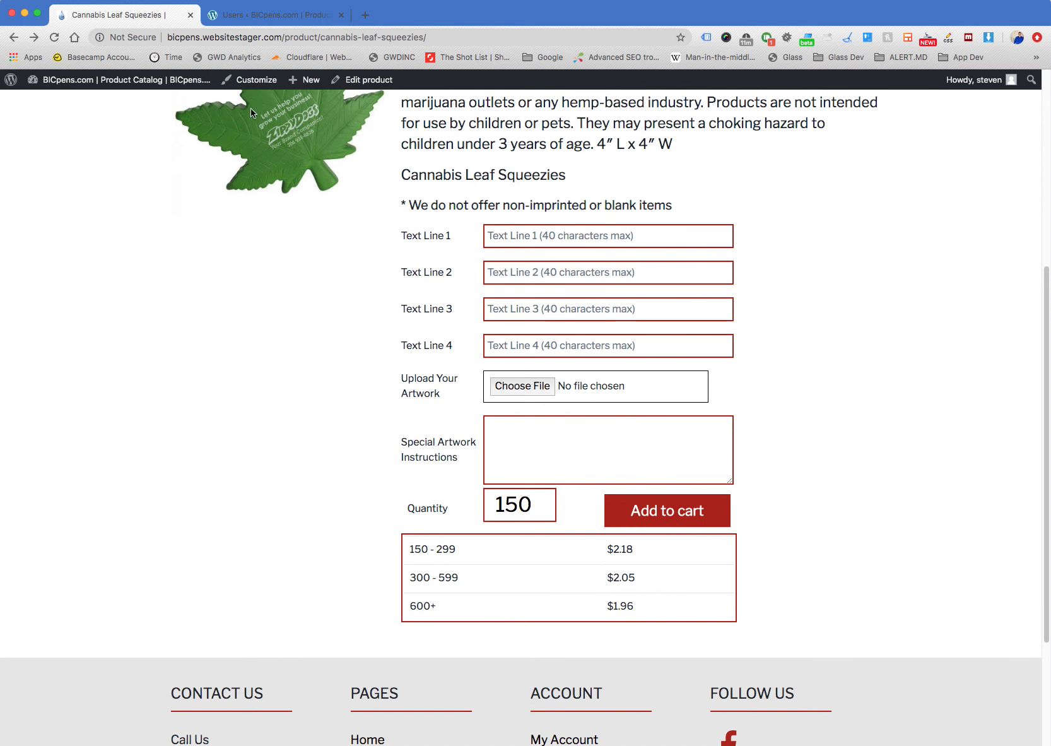
click(34, 37)
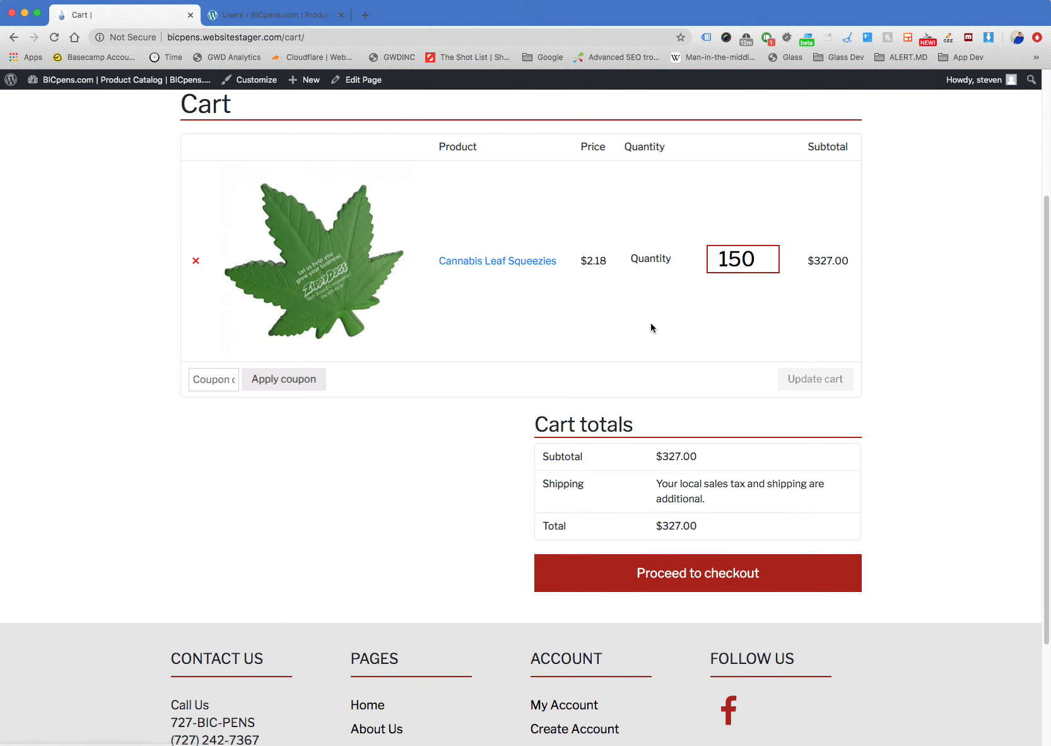
Proceed to checkout and examine the billing and shipping forms, order summary and check payment instructions
click(727, 587)
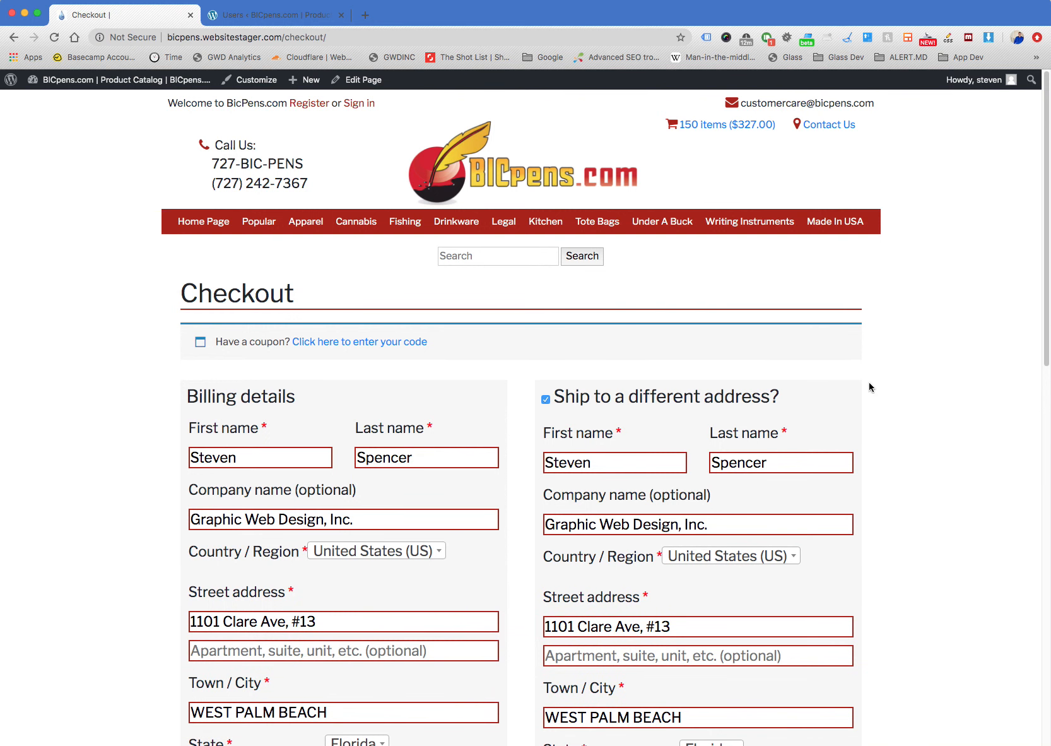
scroll(869, 386, down, 3)
scroll(869, 387, down, 3)
scroll(869, 387, down, 3)
scroll(869, 387, down, 2)
right_click(525, 530)
click(493, 504)
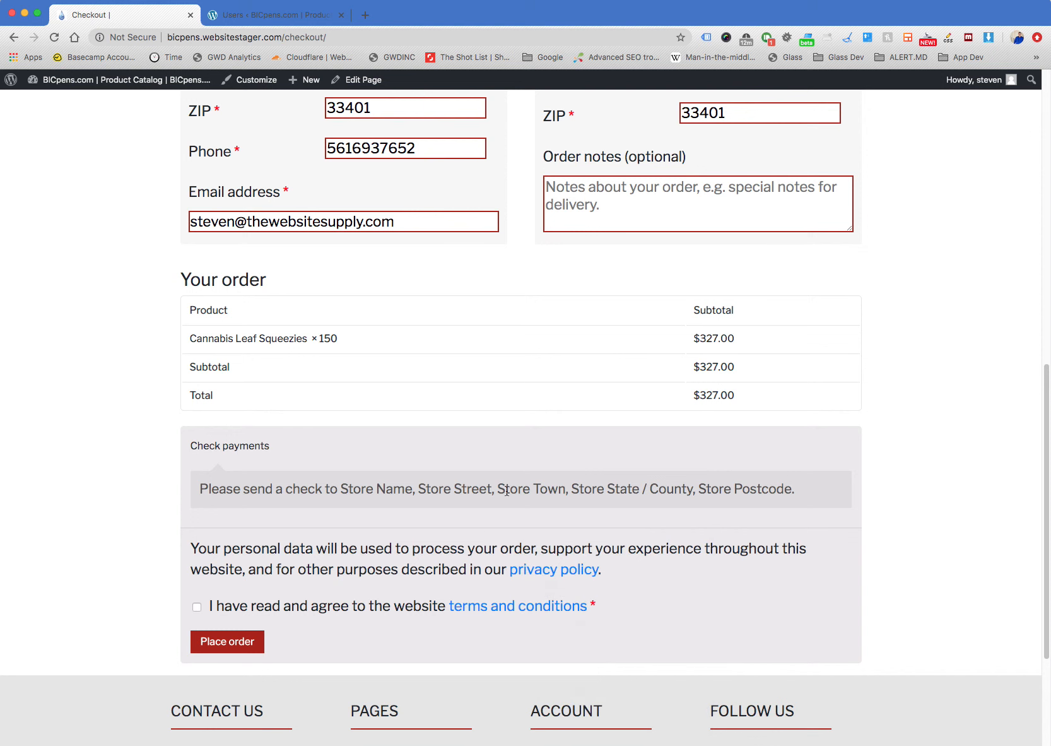
triple_click(507, 490)
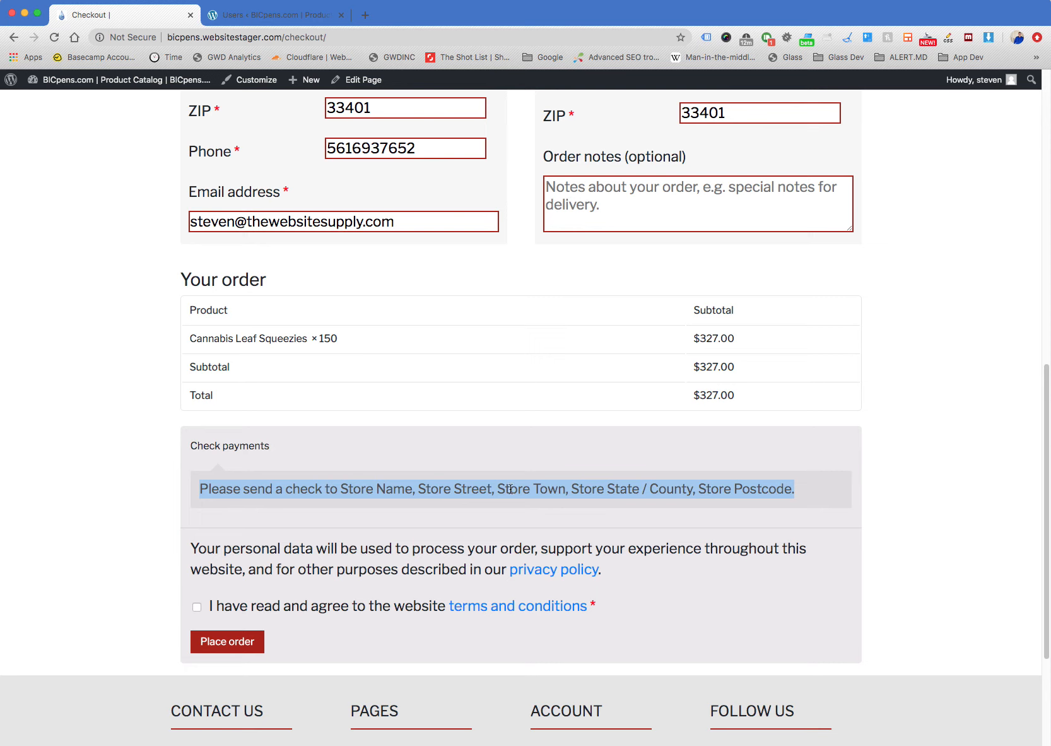
click(264, 497)
Go to the Cannabis category and open the Cannabis Leaf Squeezie Keyring product page
scroll(167, 464, up, 10)
click(372, 222)
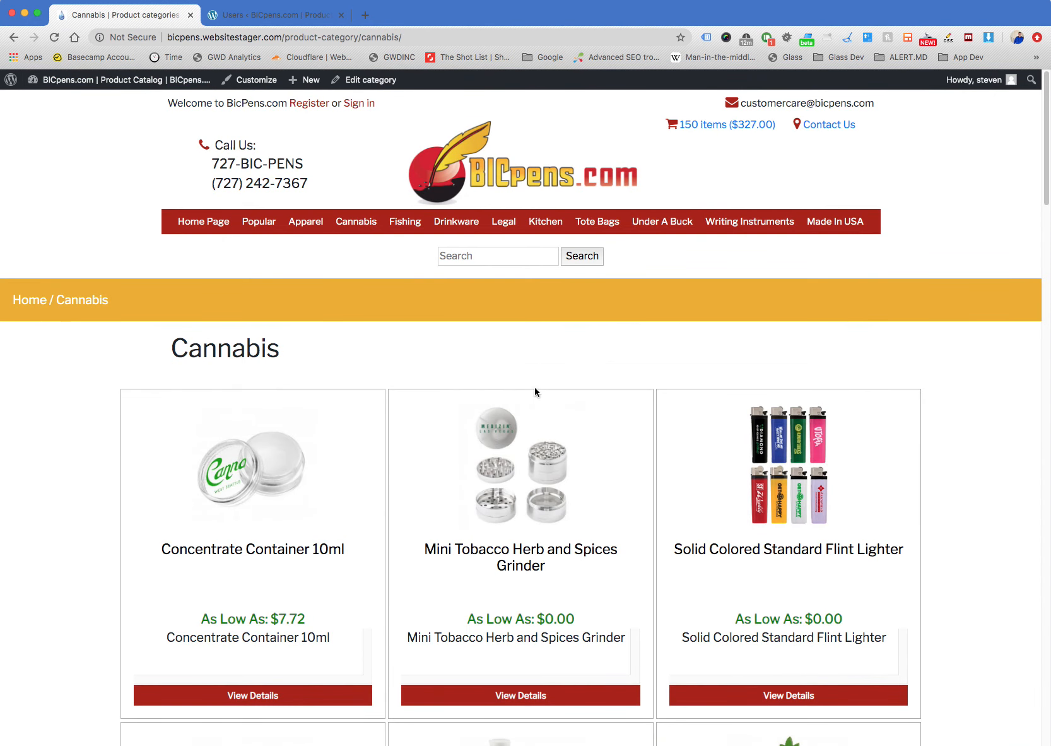
scroll(315, 470, down, 6)
scroll(379, 457, down, 5)
click(509, 444)
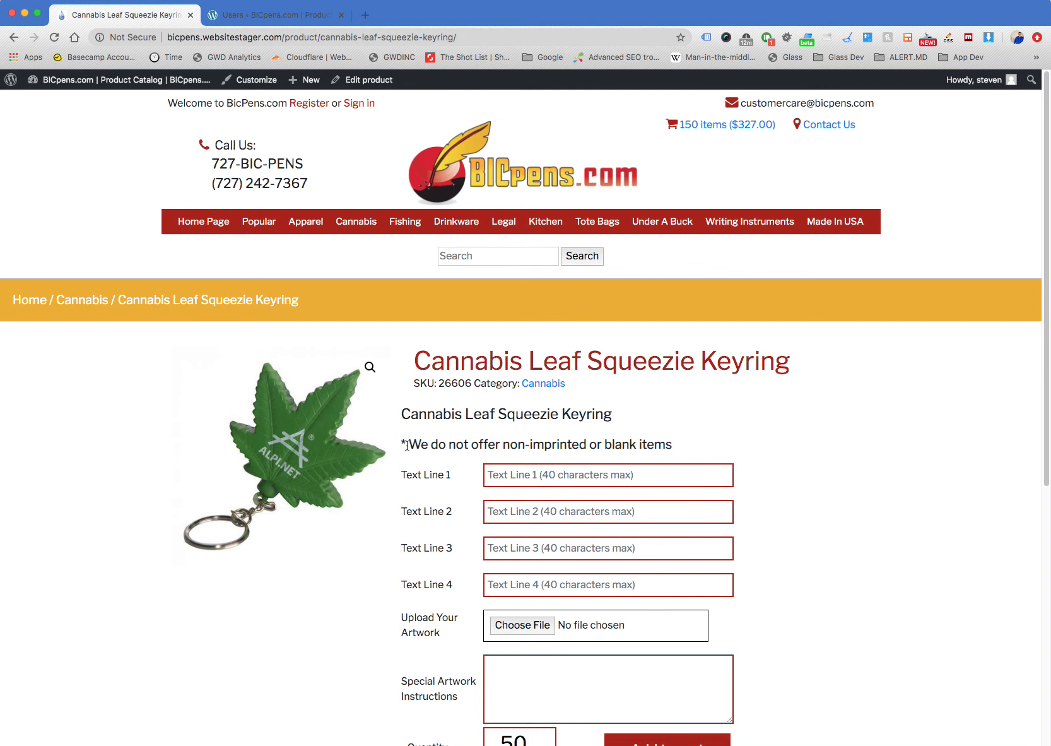
Highlight the note about non-imprinted or blank items and the Cannabis Leaf Squeezie Keyring title to point them out
triple_click(552, 444)
click(550, 444)
triple_click(527, 444)
click(528, 444)
drag(418, 361, 784, 358)
click(838, 376)
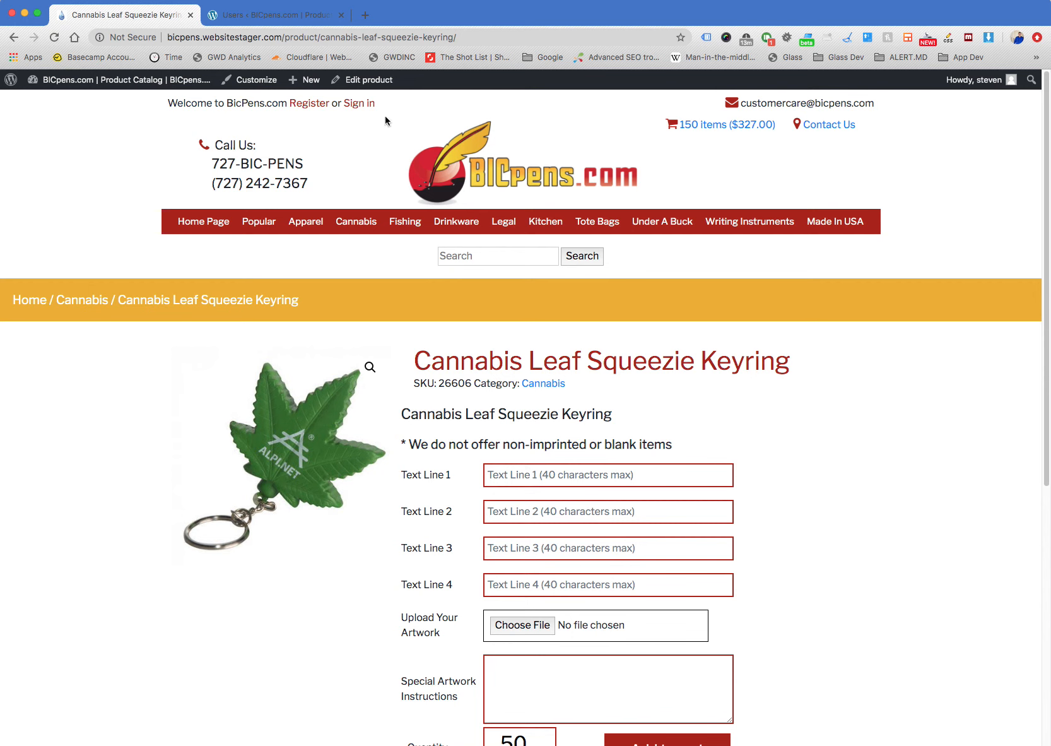
Open the Cannabis Leaf Squeezie Keyring for editing and bring its general product data and tiered prices into view
click(370, 81)
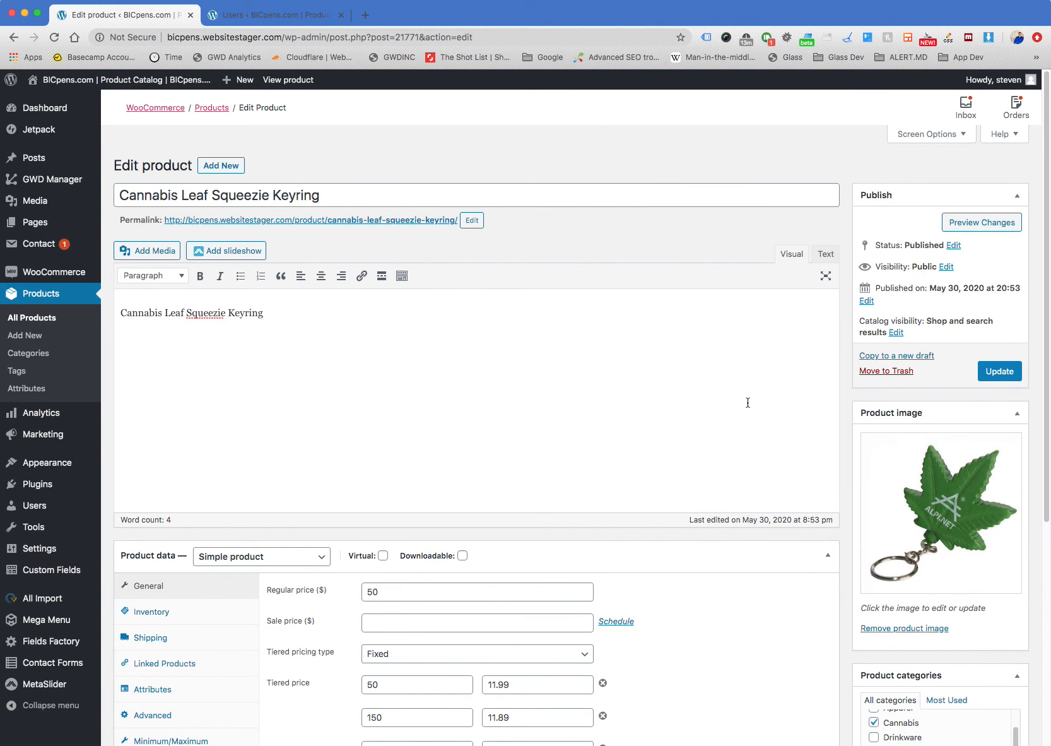
scroll(845, 374, down, 1)
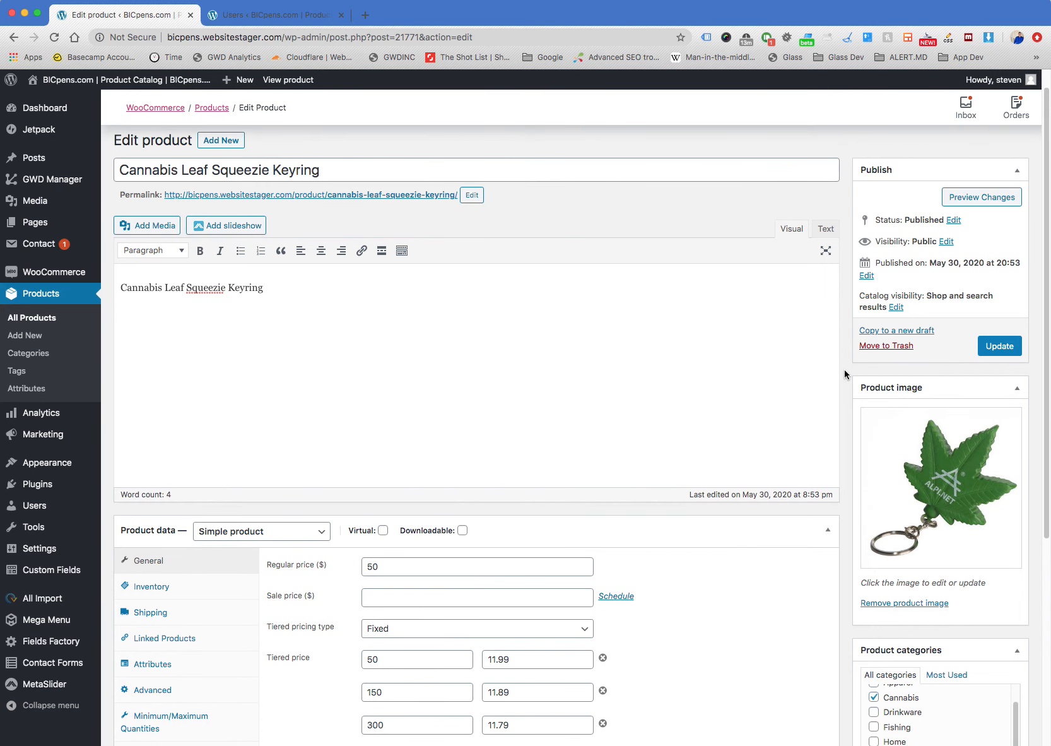
scroll(457, 290, up, 1)
scroll(151, 432, down, 5)
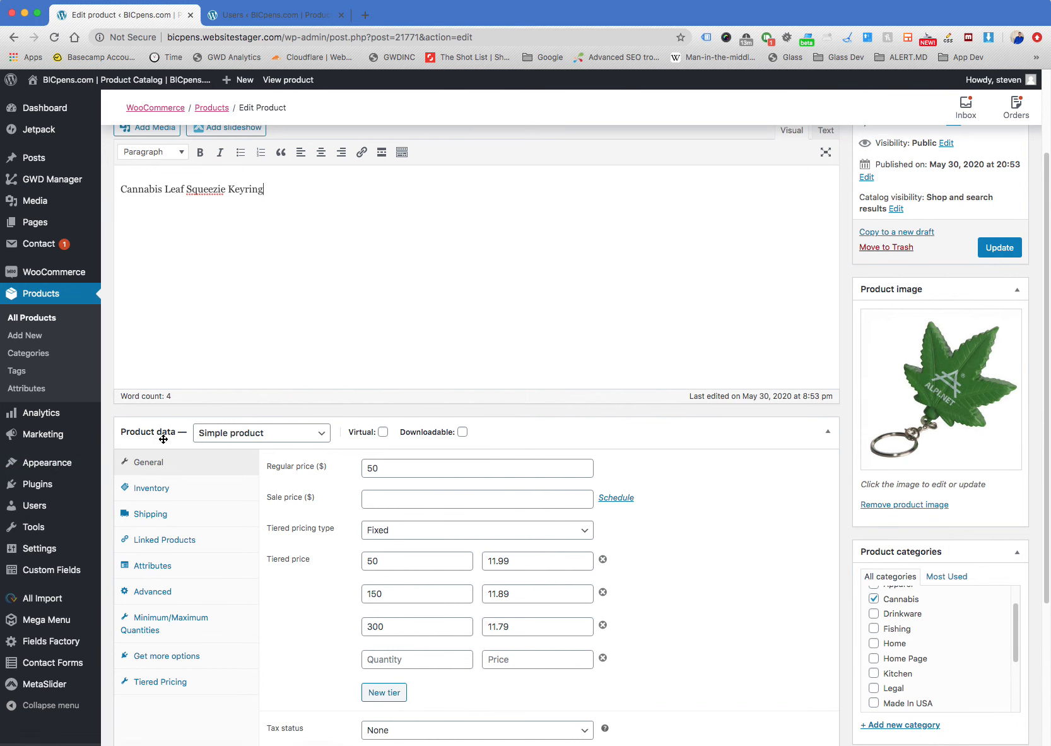
scroll(154, 449, down, 1)
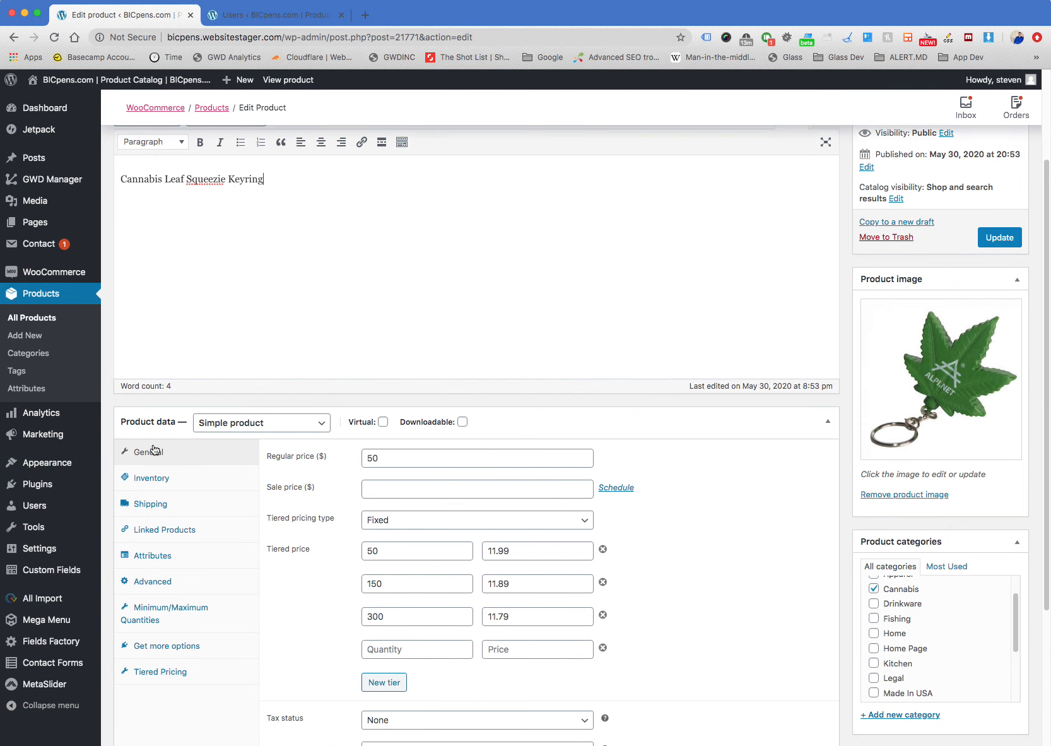
Collapse and re-expand the Product data box several times to show how it toggles
click(156, 421)
click(158, 420)
scroll(163, 428, down, 3)
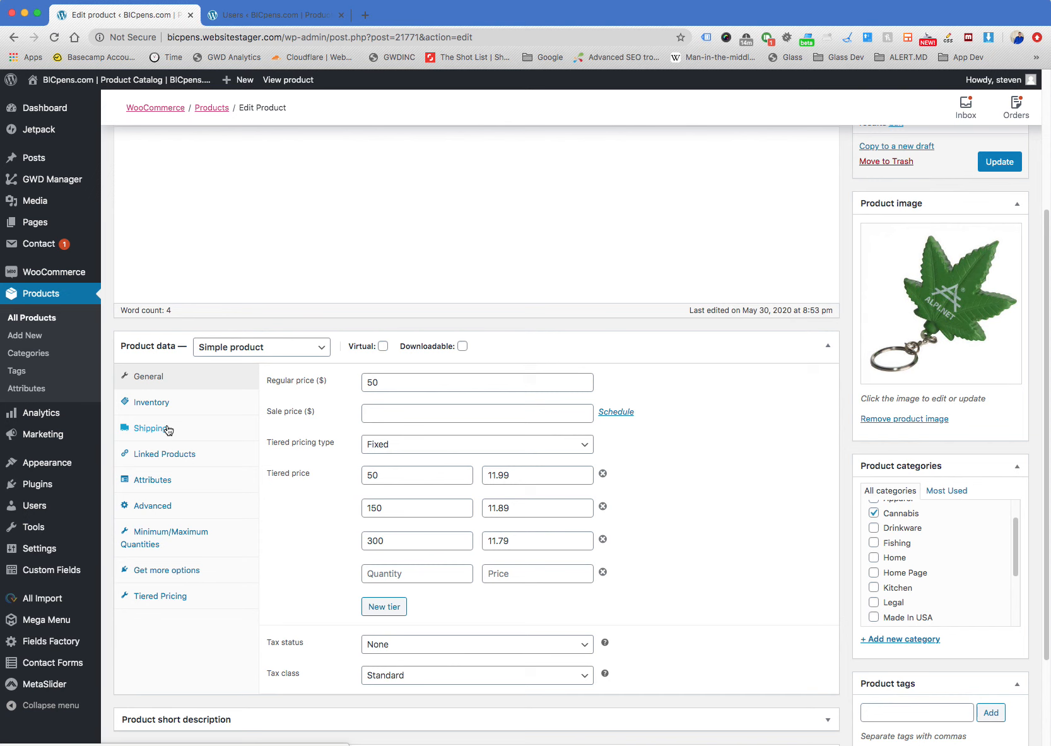
click(157, 351)
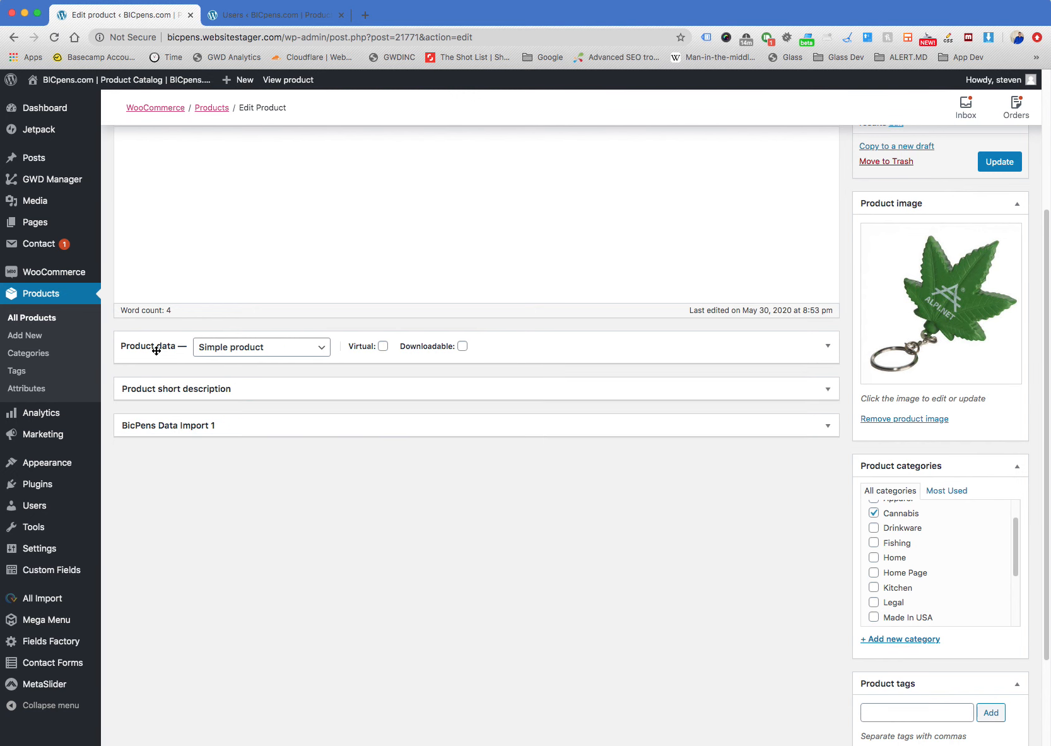
click(156, 350)
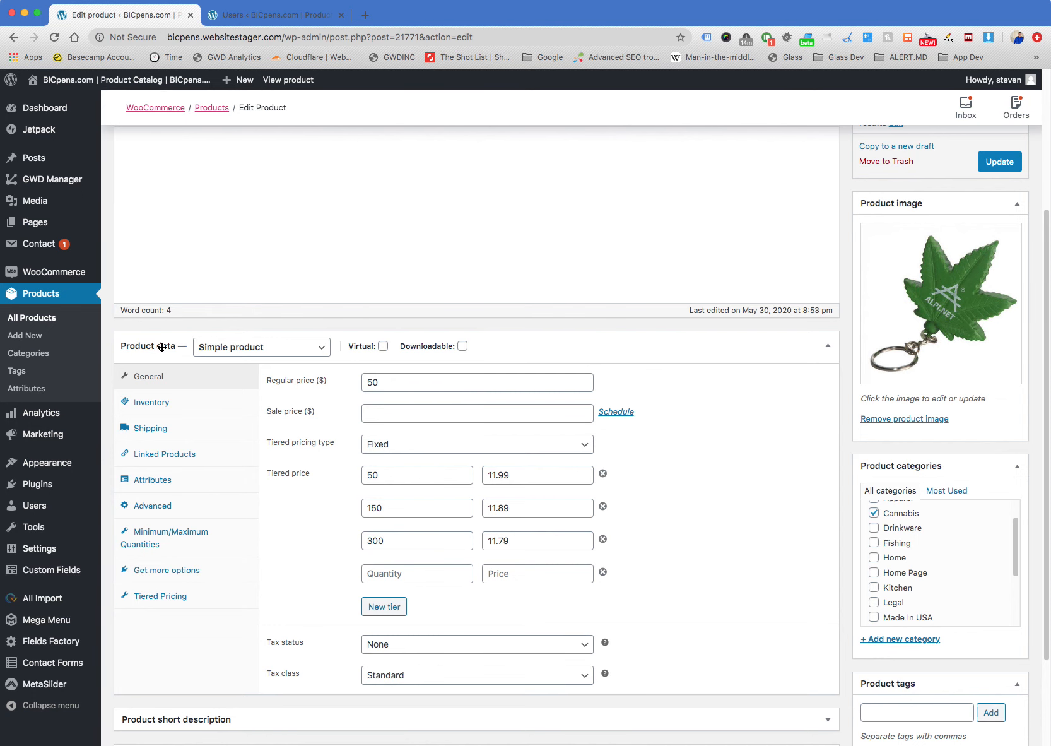
click(158, 348)
click(162, 347)
click(162, 347)
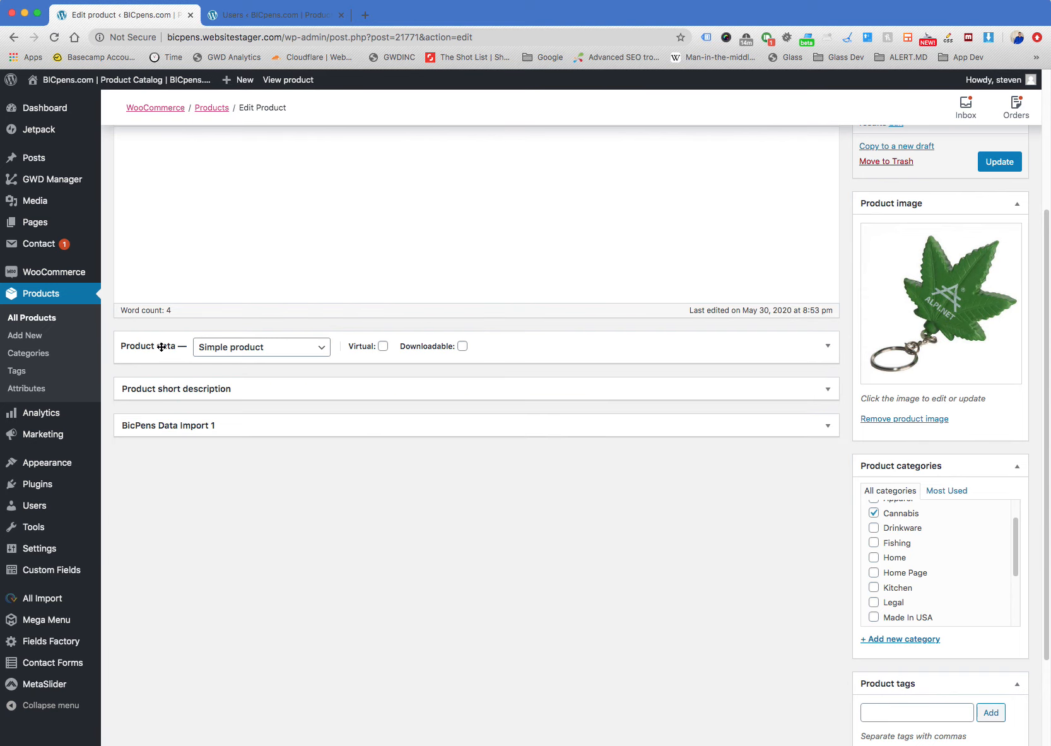
click(162, 346)
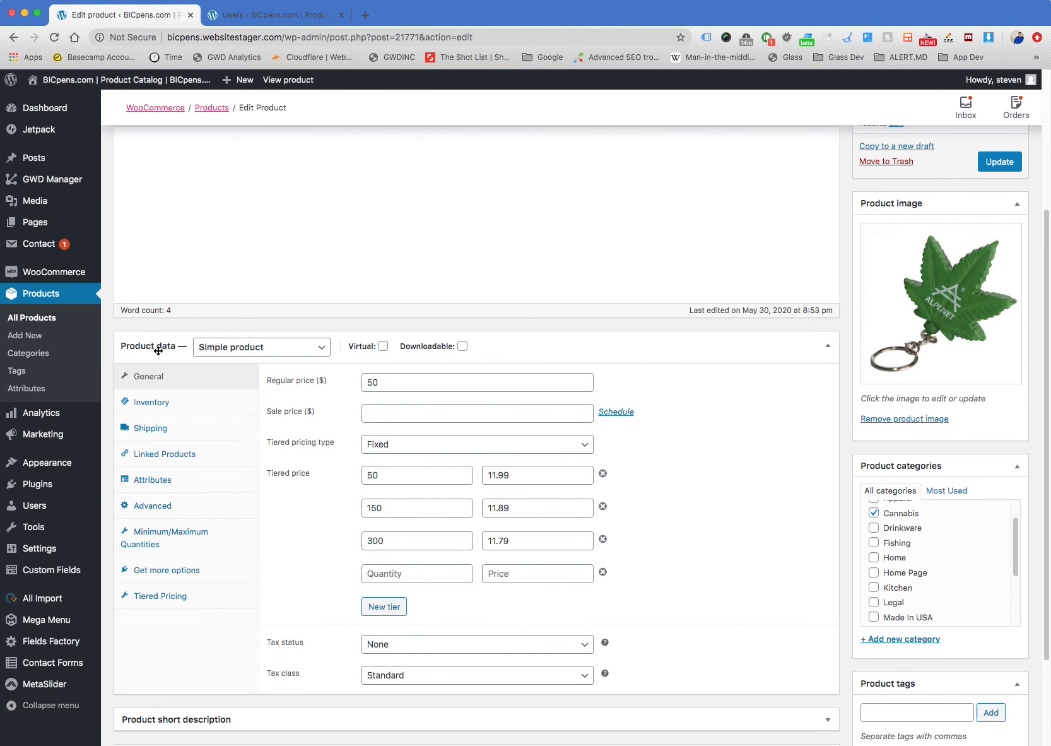
Collapse Product data, move the BicPens Data Import 1 box above it, and expand Product data again
click(158, 351)
drag(153, 422, 158, 354)
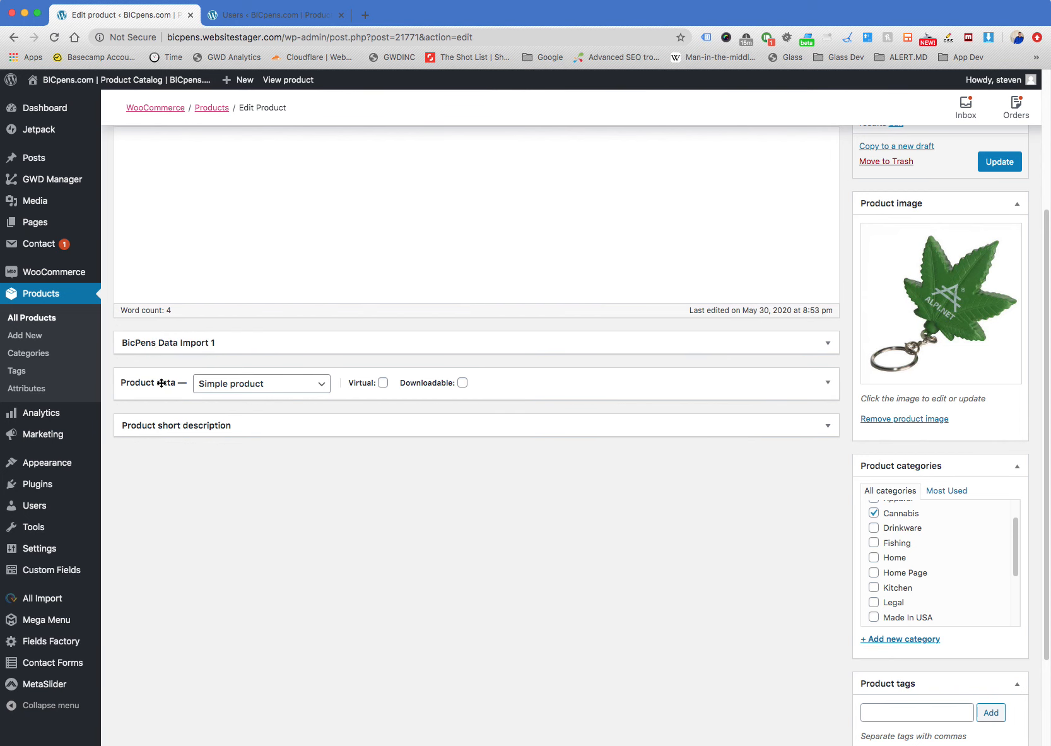
click(161, 383)
scroll(161, 385, down, 3)
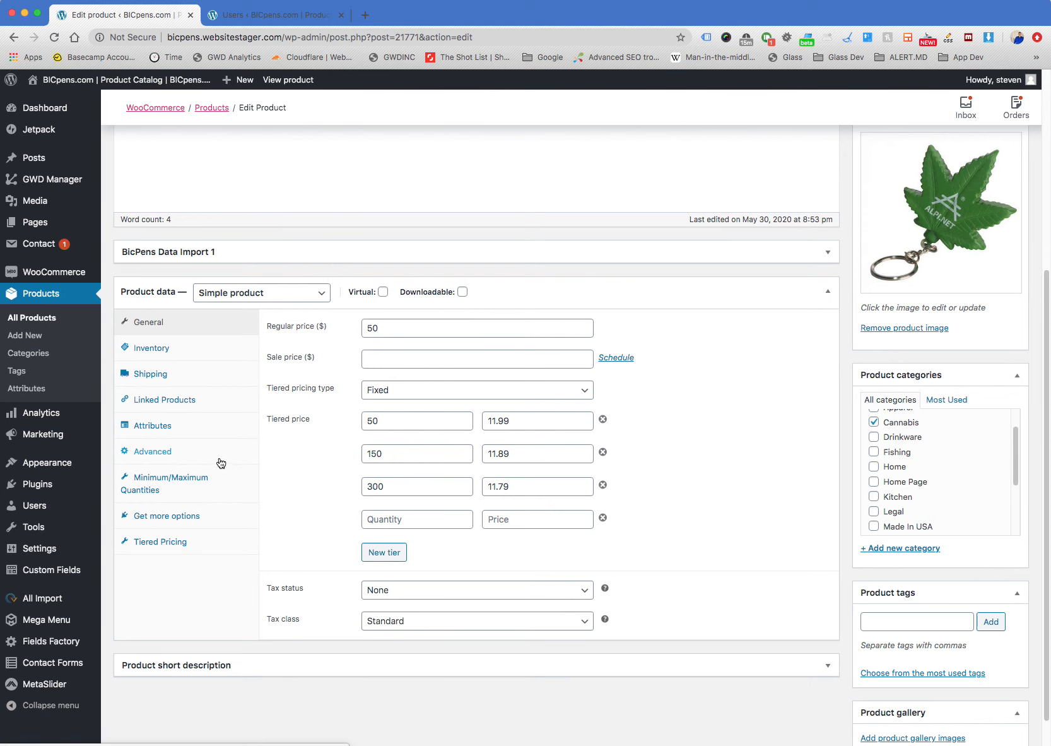
Expand the Product short description box, and collapse and re-expand the Product data box above it
click(183, 667)
scroll(183, 664, down, 2)
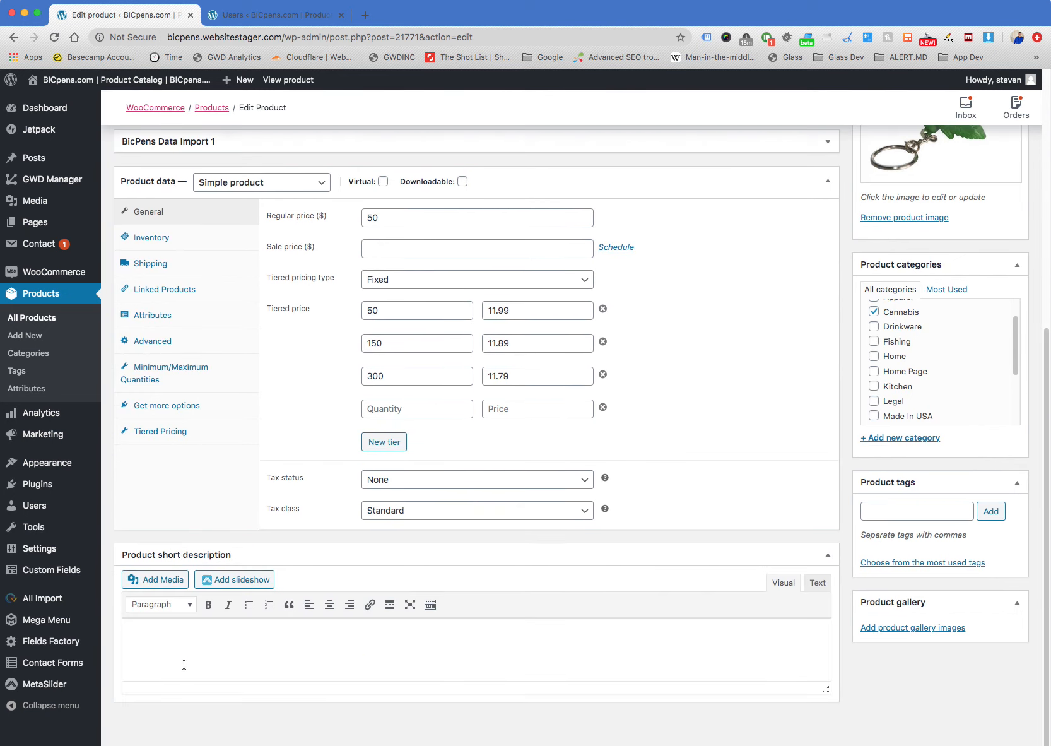
scroll(183, 664, up, 2)
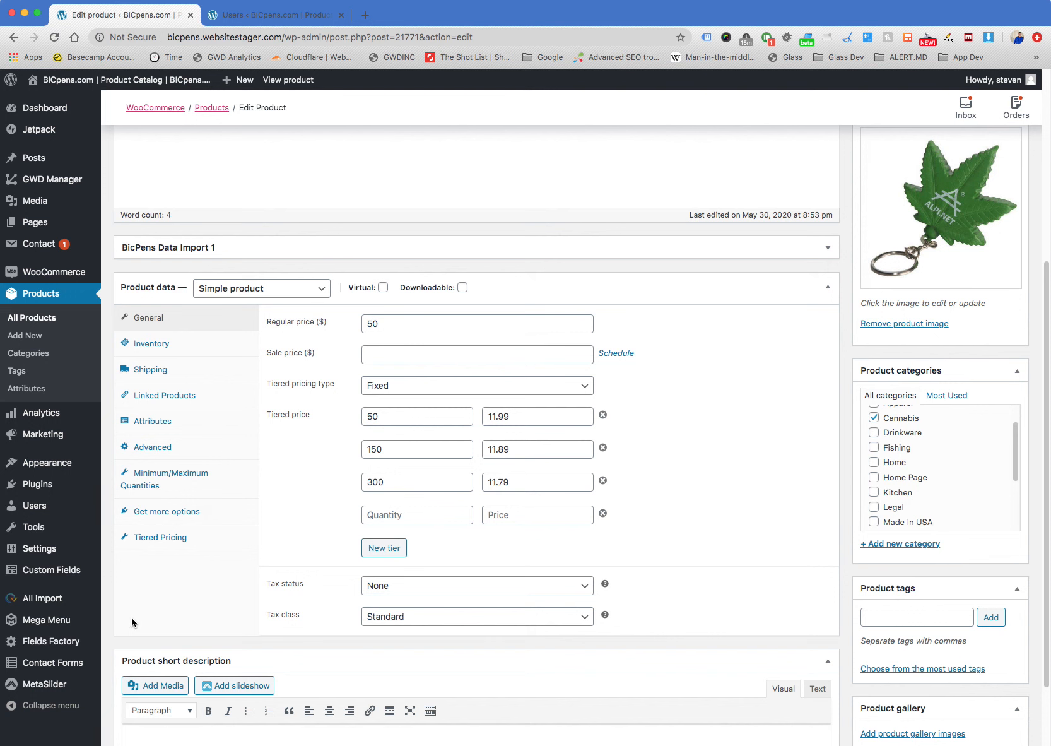
click(149, 287)
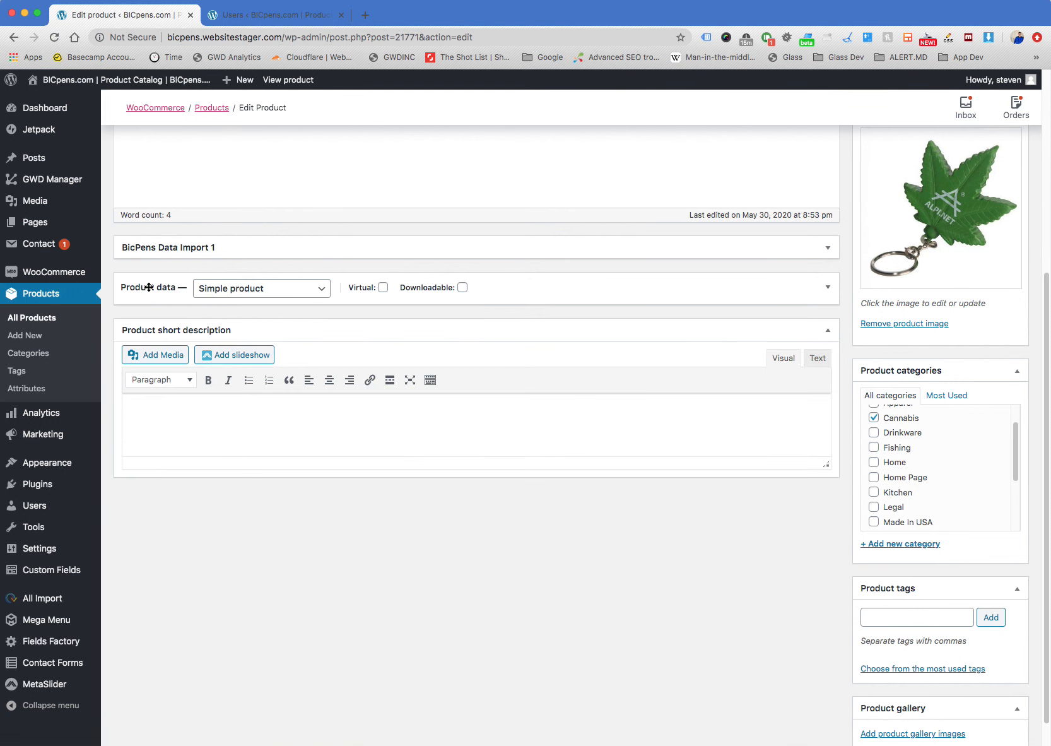
click(147, 287)
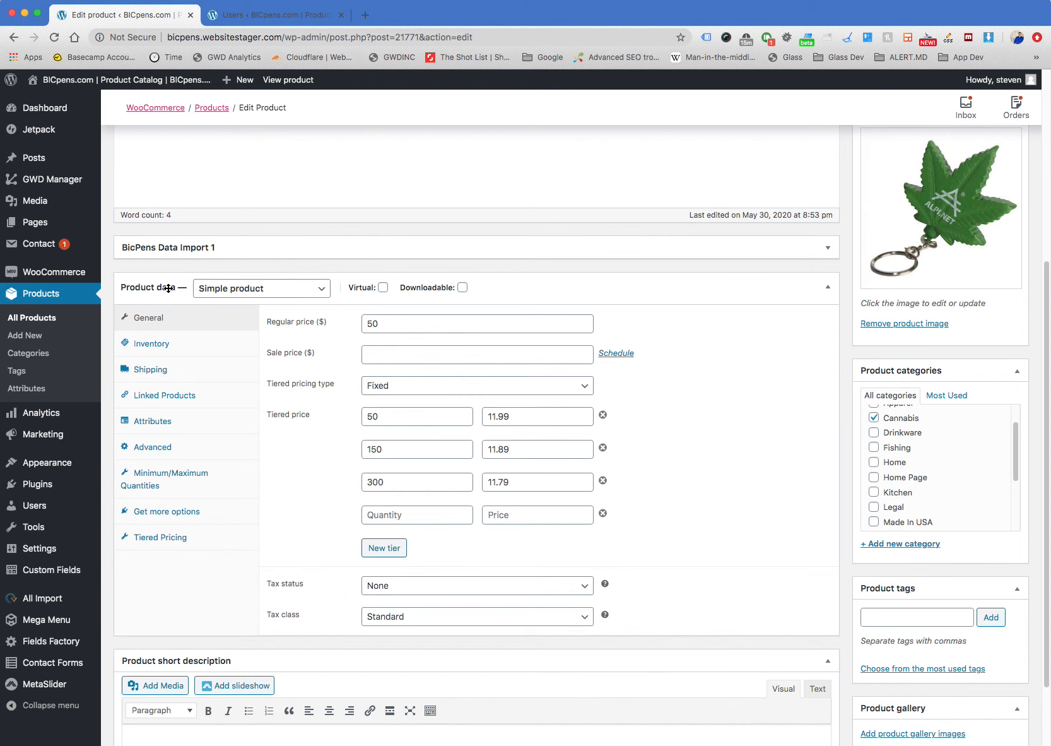
Change the keyring's product type to Variable product
click(247, 291)
click(277, 324)
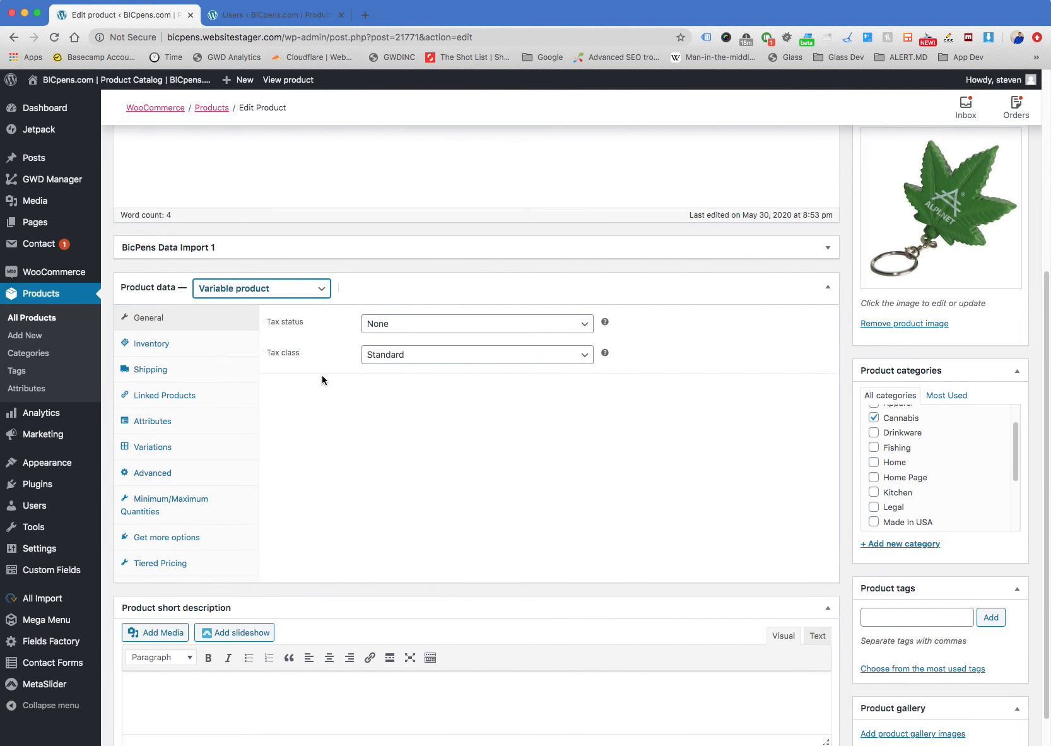
click(340, 265)
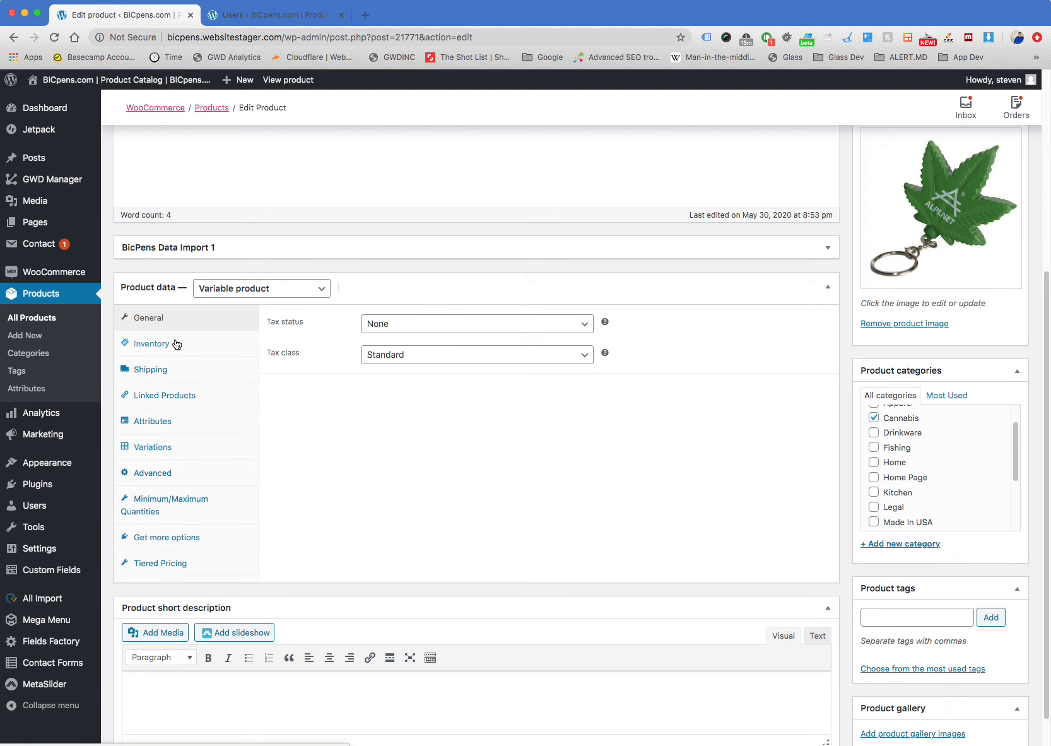
View the variable product's attributes and variations, ending on the attributes list
click(161, 425)
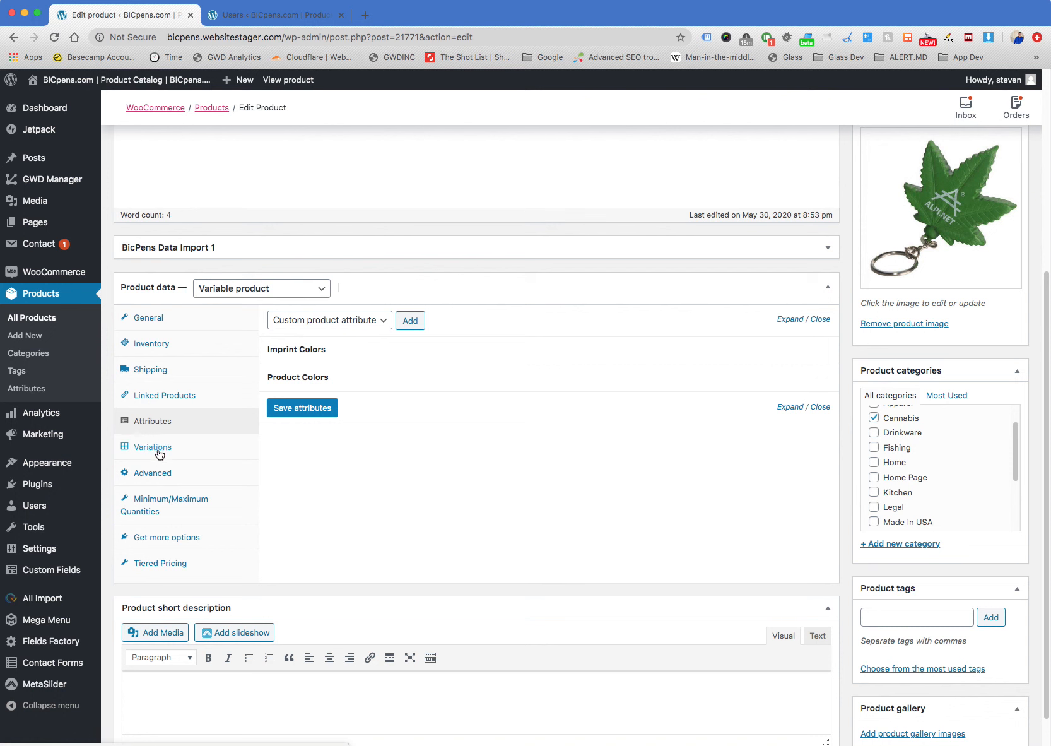
click(159, 453)
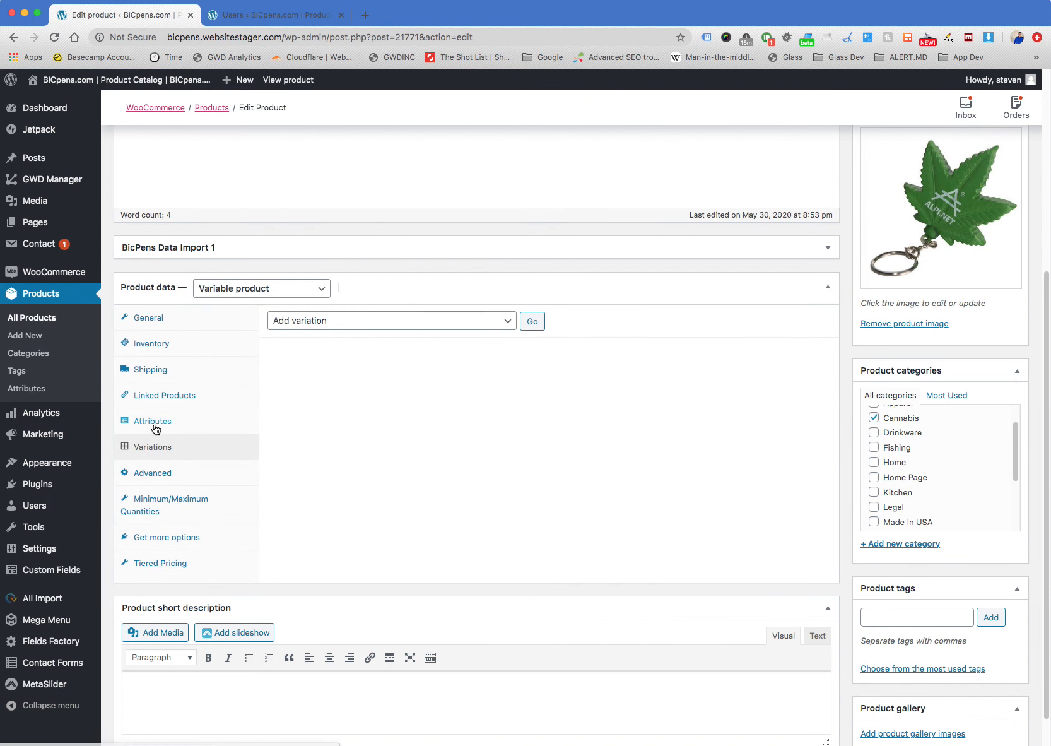
click(154, 425)
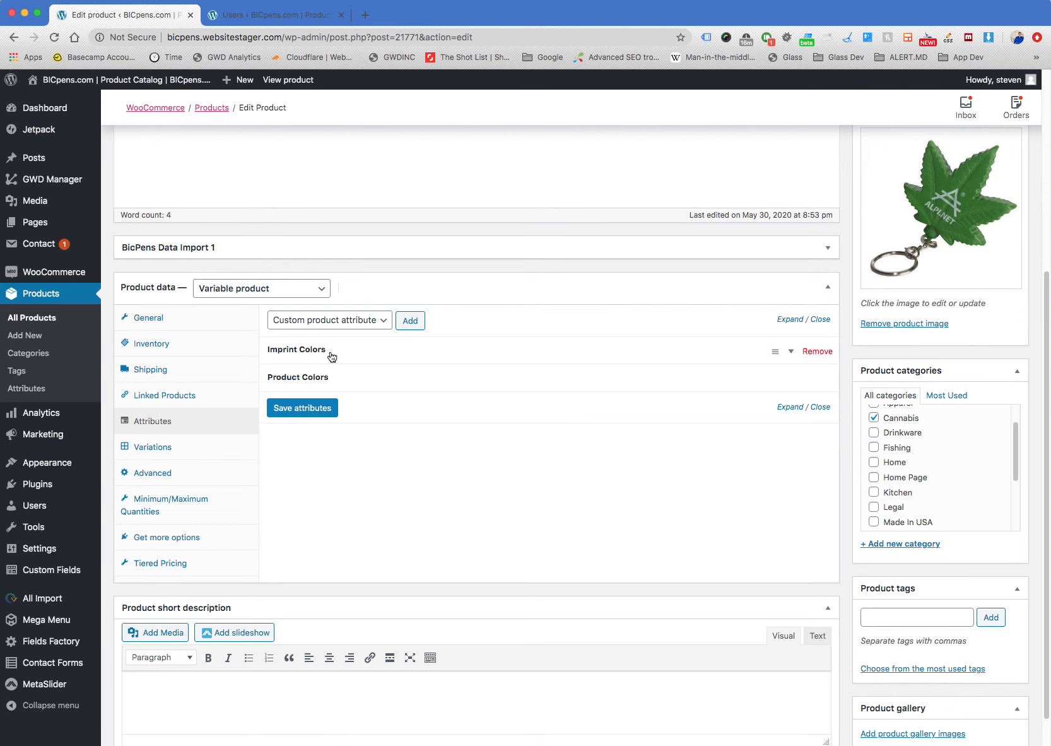
Expand the Imprint Colors and Product Colors attributes to examine their assigned values and the available imprint color choices
click(307, 350)
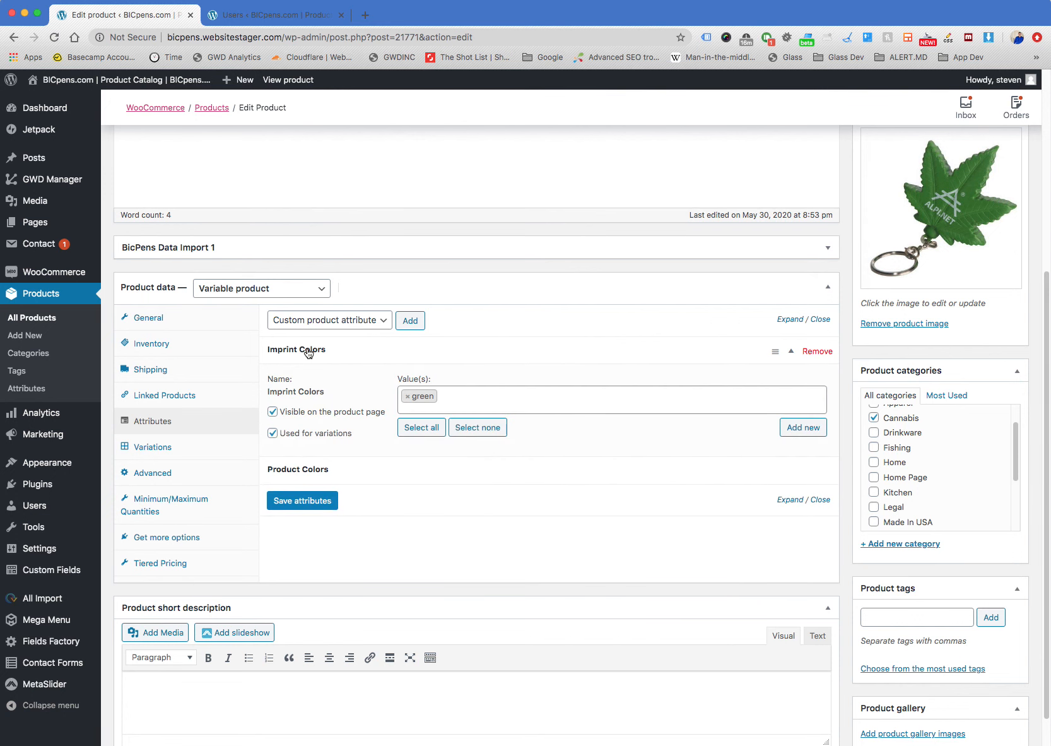
click(304, 470)
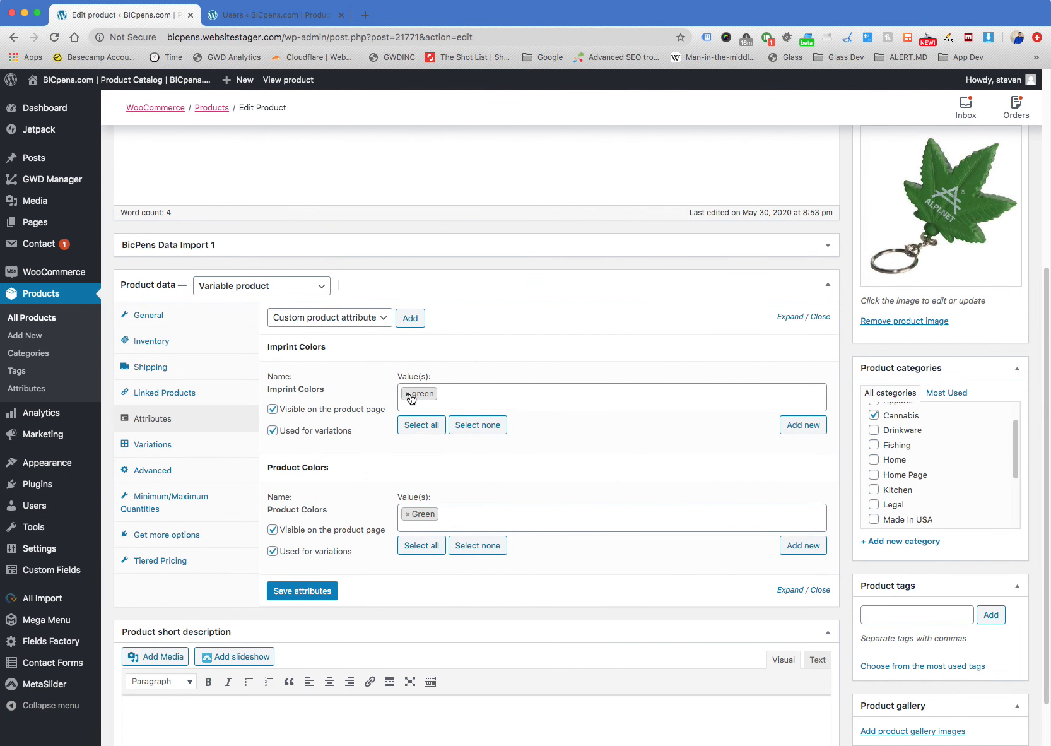
click(450, 393)
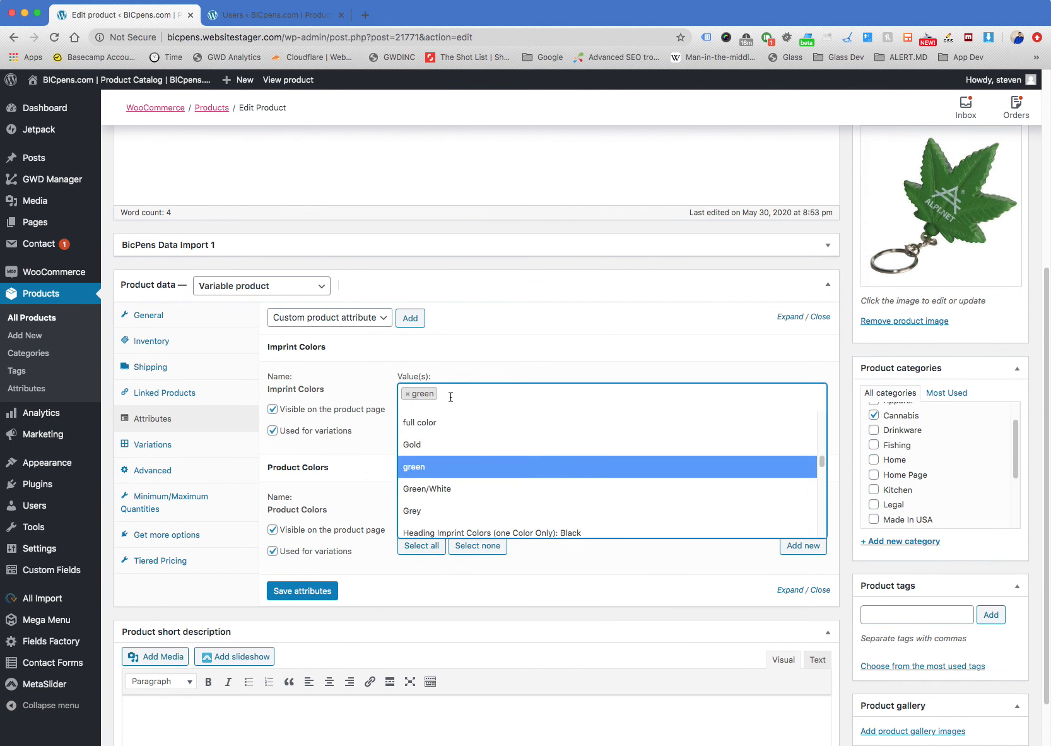
click(312, 348)
click(309, 374)
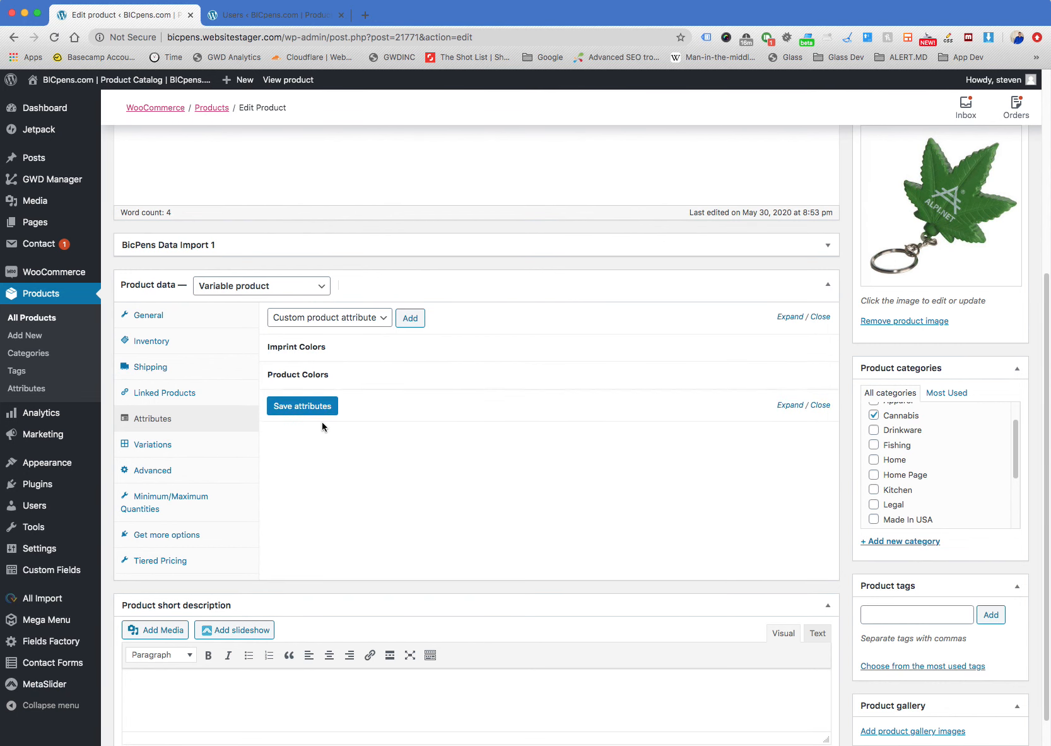
click(306, 379)
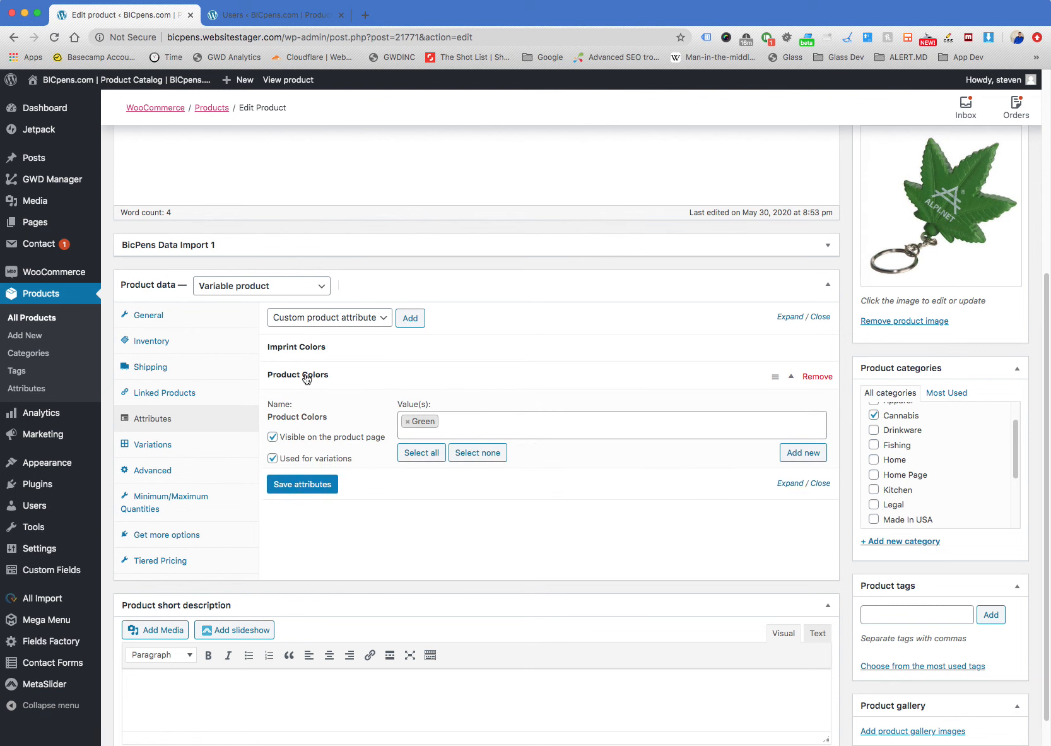
Collapse the Product Colors attribute, and expand Imprint Colors to review its assigned value and the available color choices
click(308, 371)
click(313, 356)
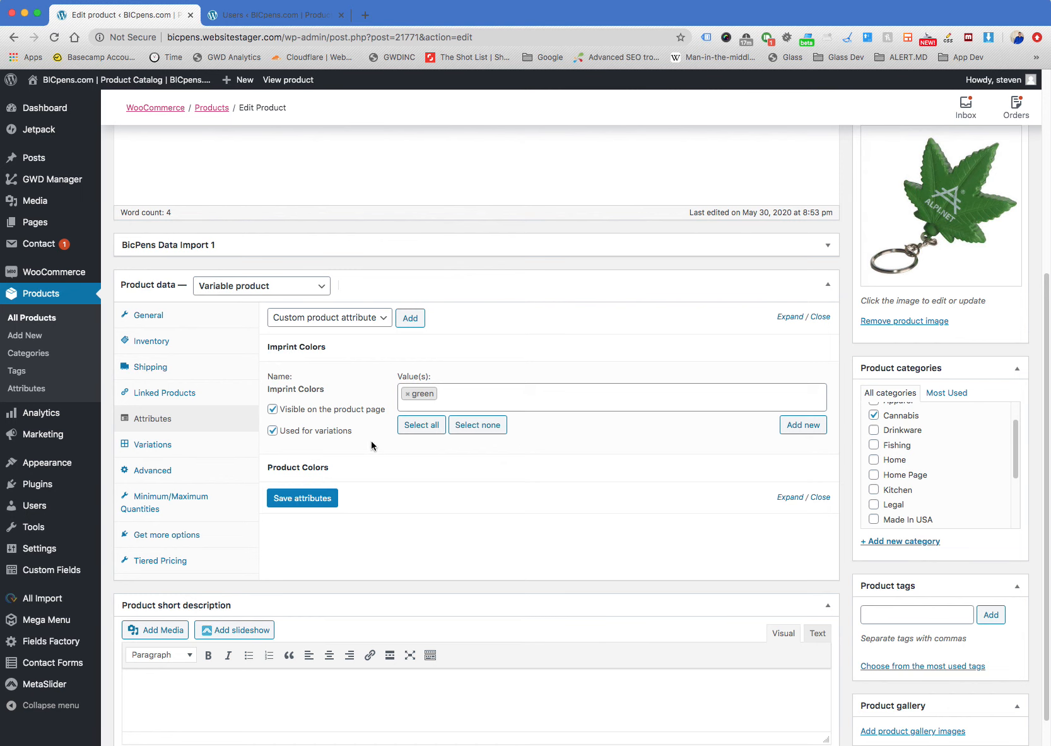
click(465, 393)
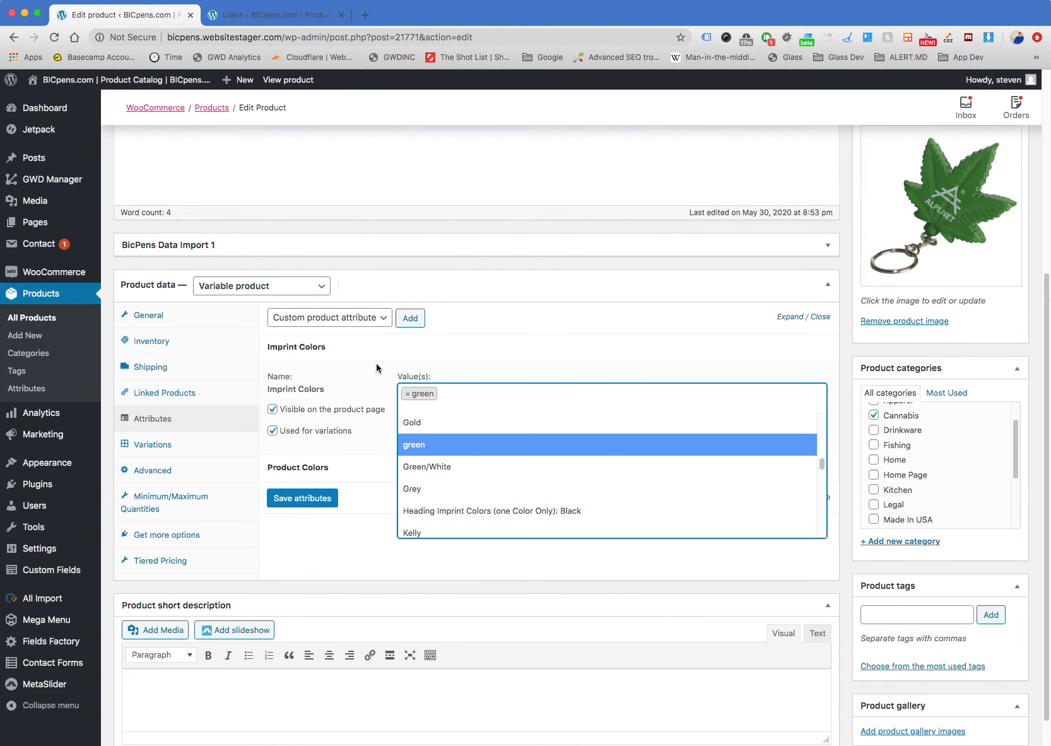
click(403, 357)
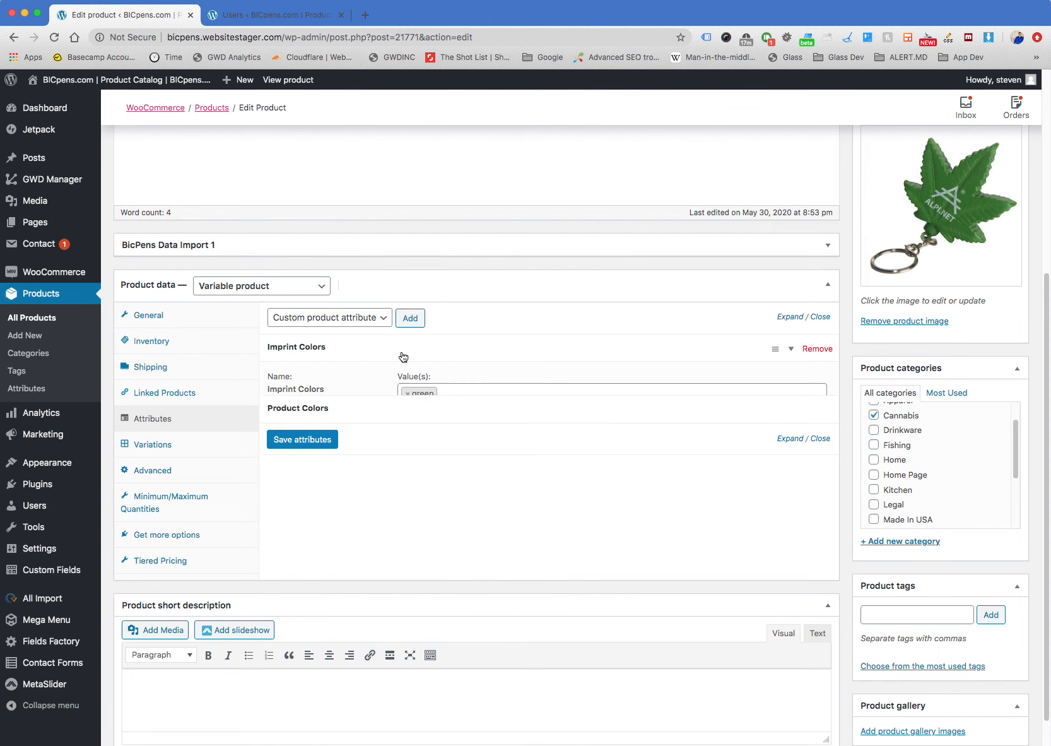
click(410, 359)
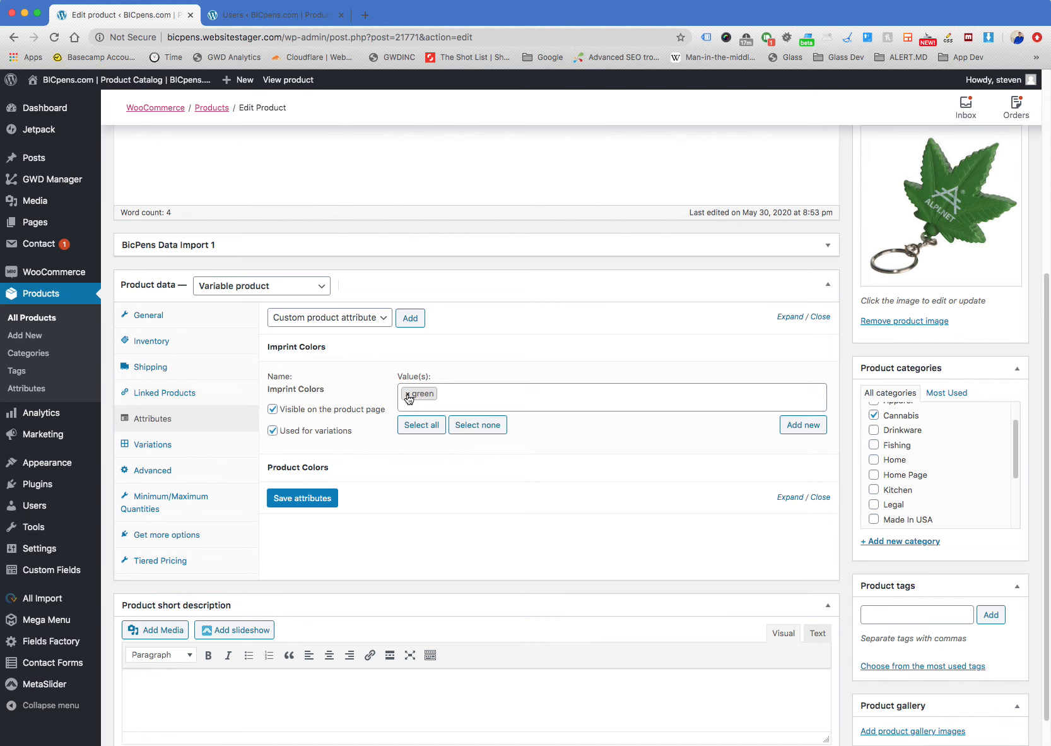
click(453, 396)
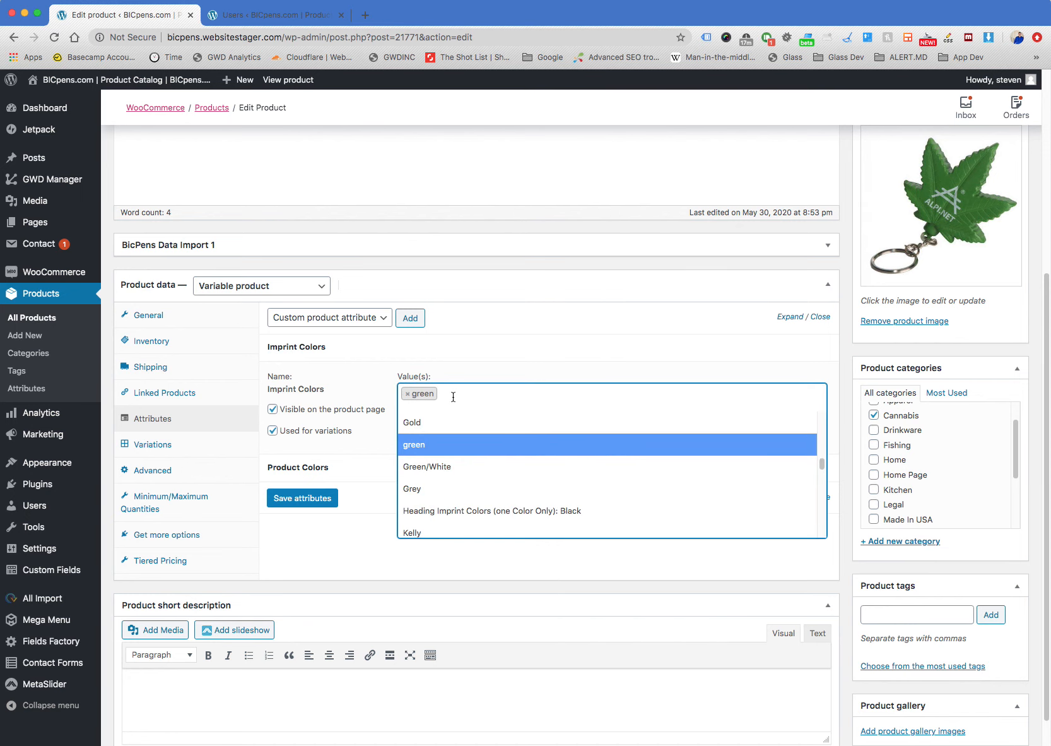
text(white)
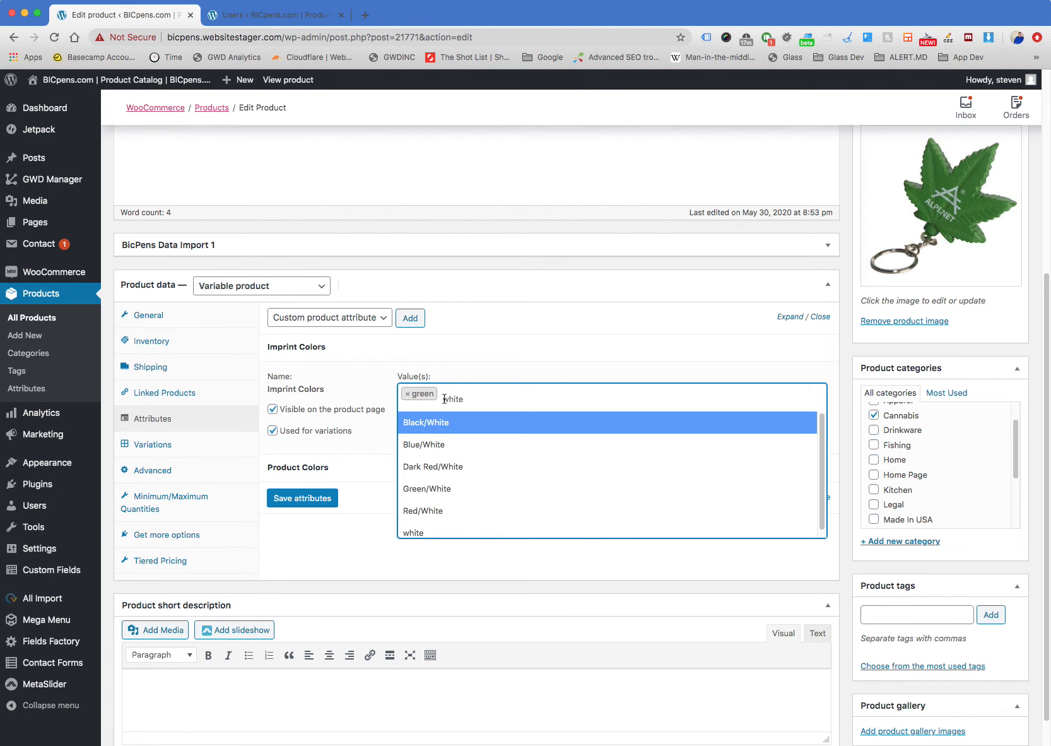
scroll(450, 482, down, 1)
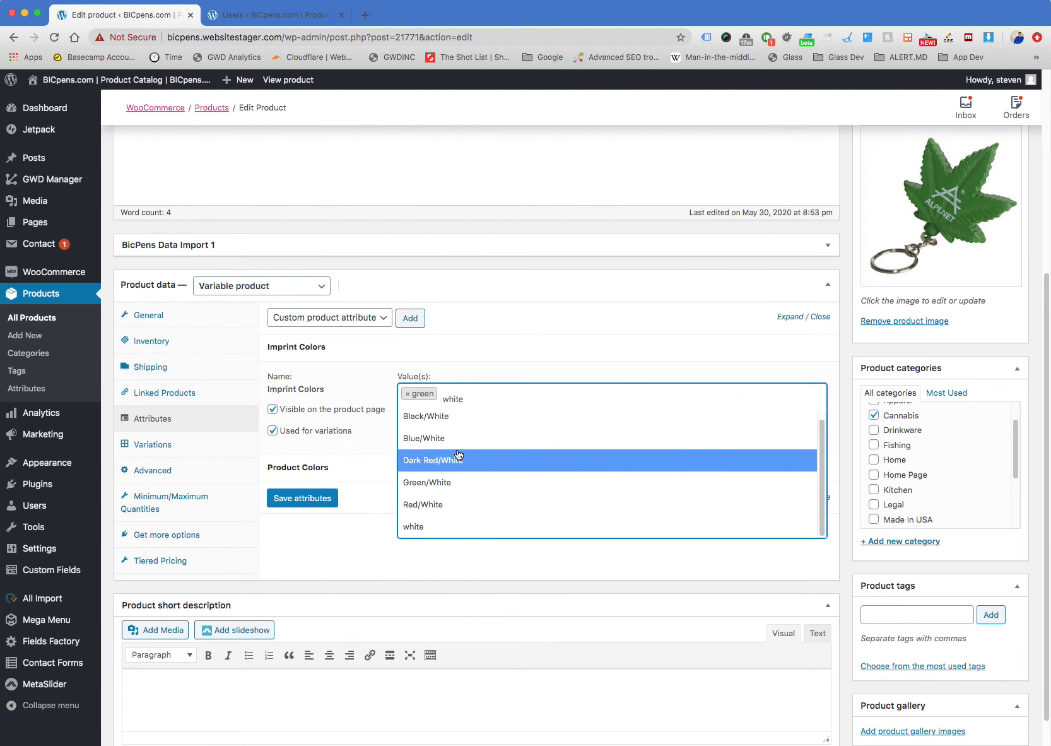
click(472, 398)
click(462, 396)
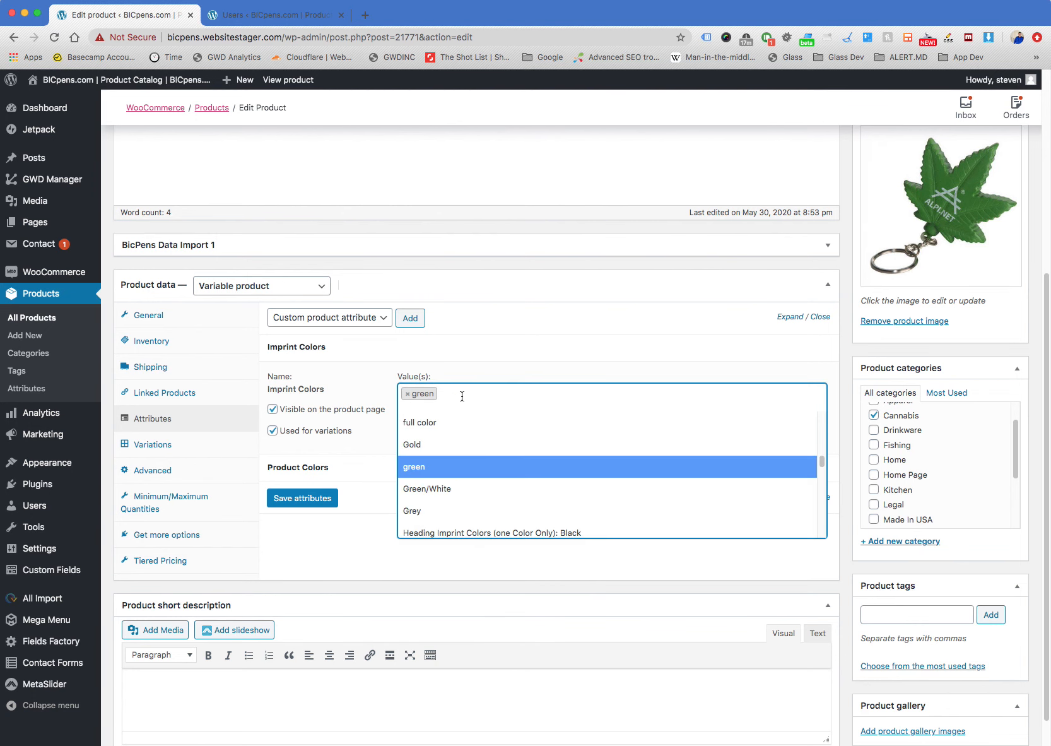
text(white)
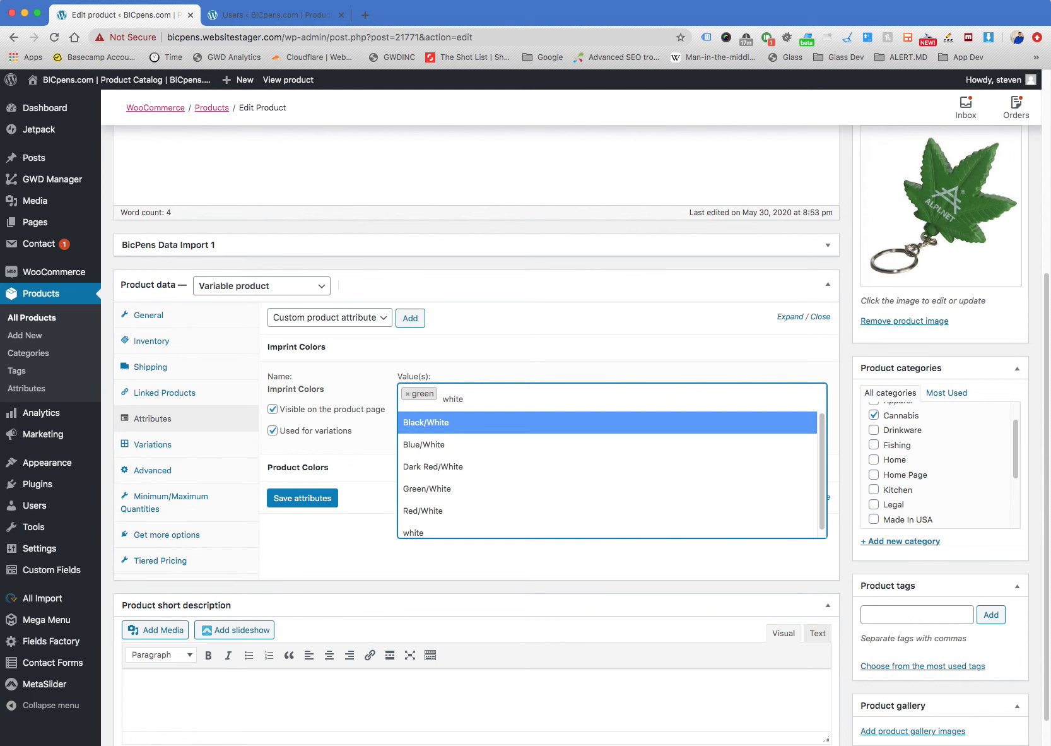
key(Return)
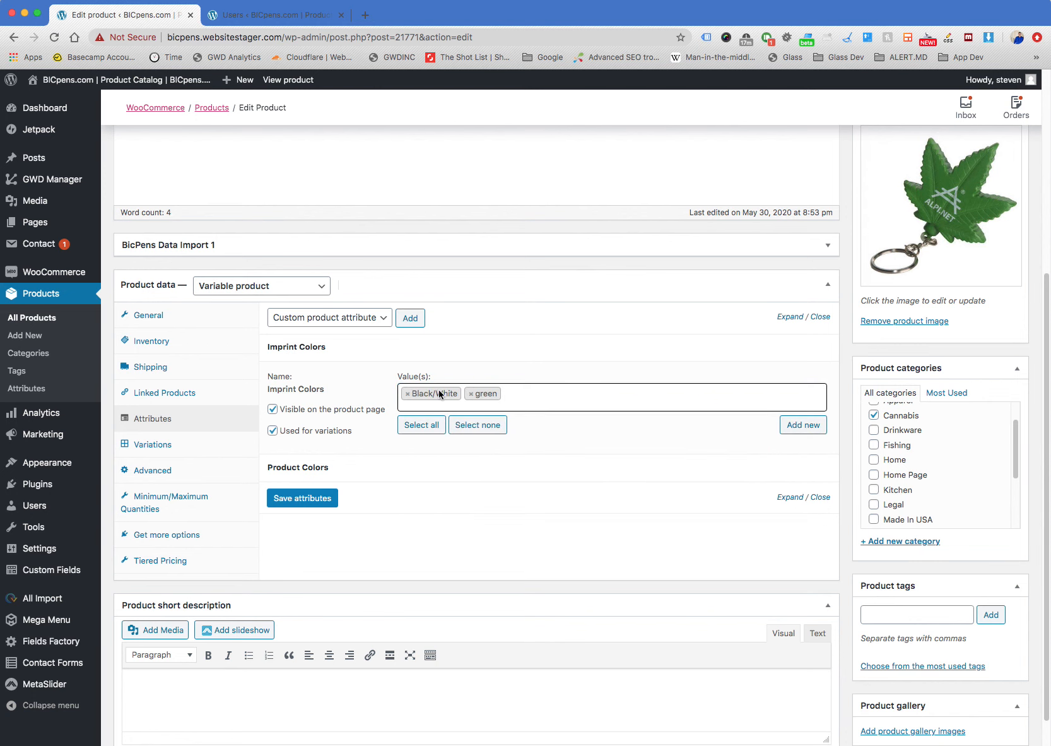
click(408, 394)
Find the plain white option among the available imprint colors and add it to the Imprint Colors values
click(479, 397)
click(471, 398)
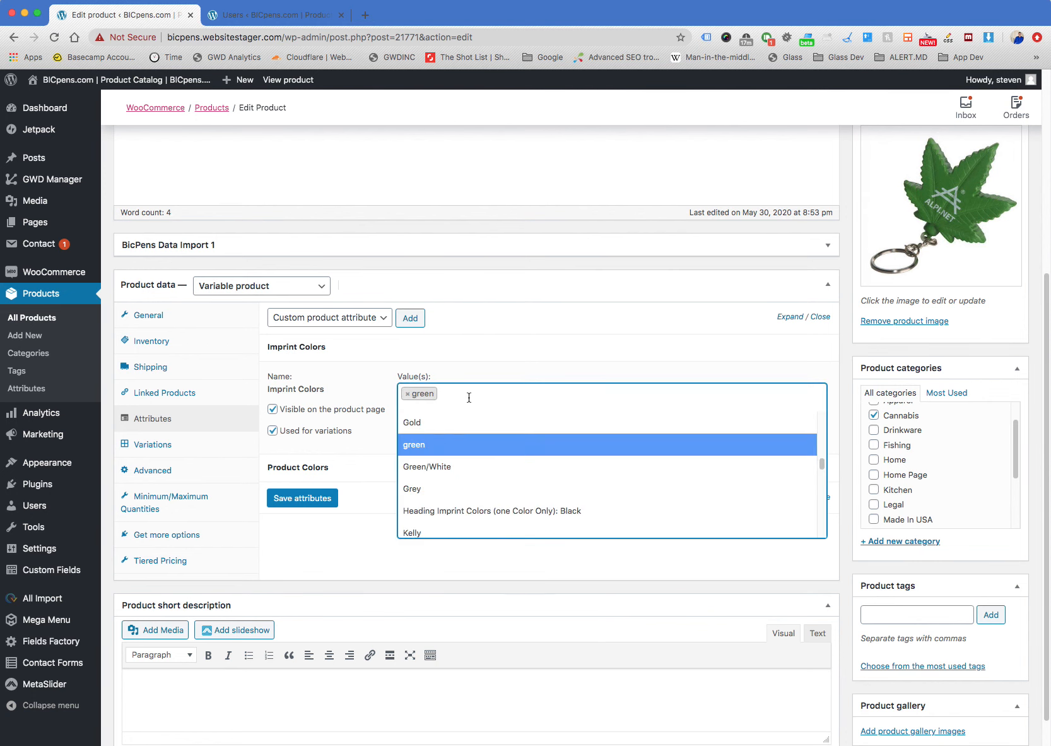
click(455, 397)
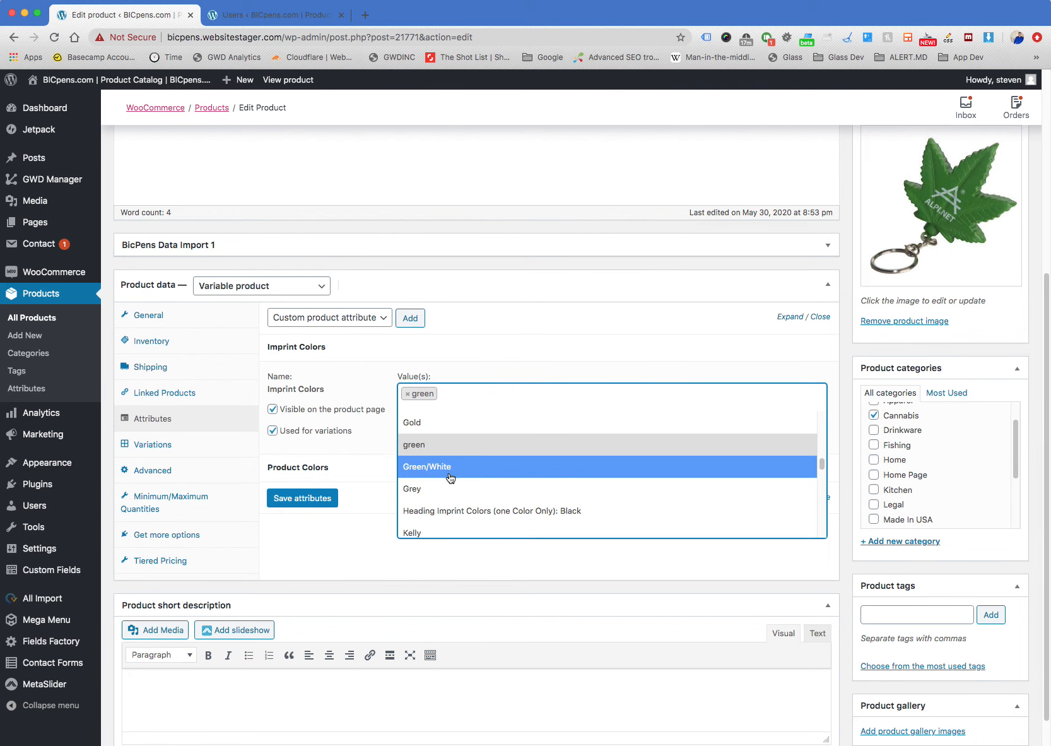
scroll(450, 477, down, 5)
scroll(451, 478, down, 3)
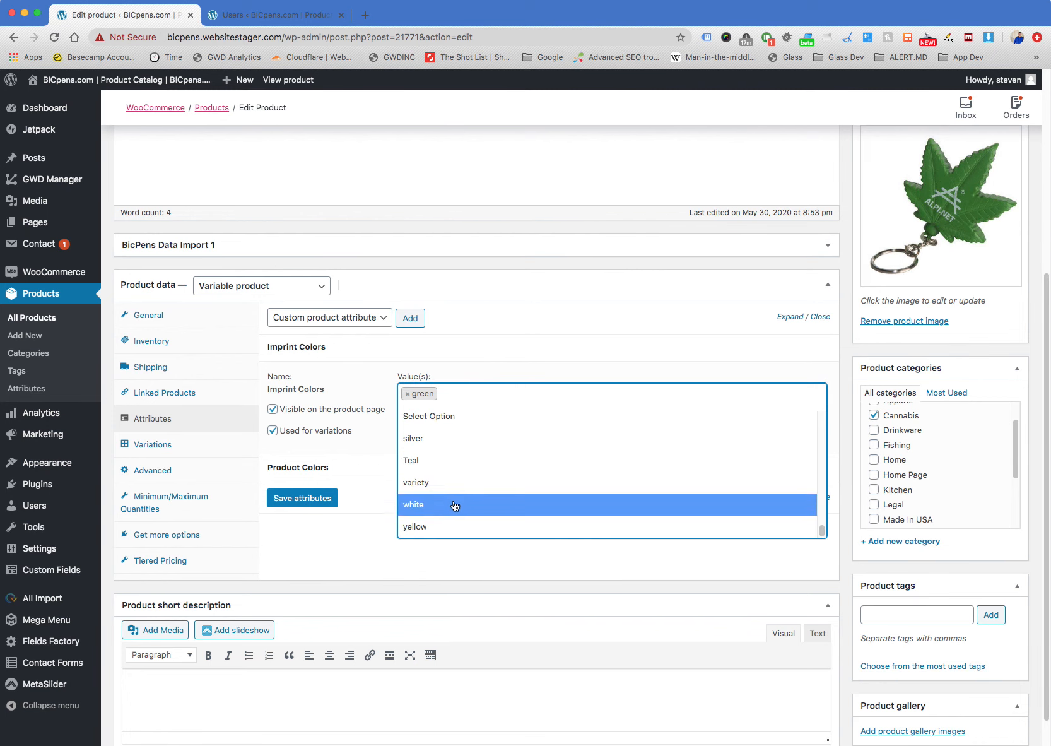
scroll(457, 508, up, 10)
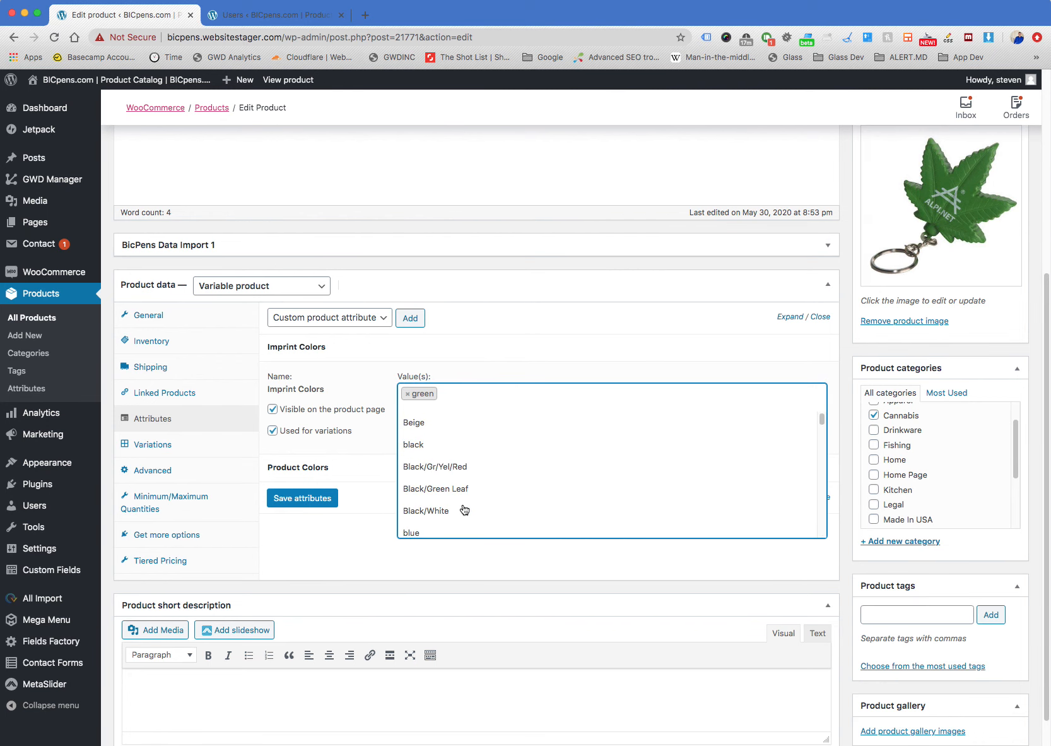
click(461, 393)
click(461, 394)
click(461, 394)
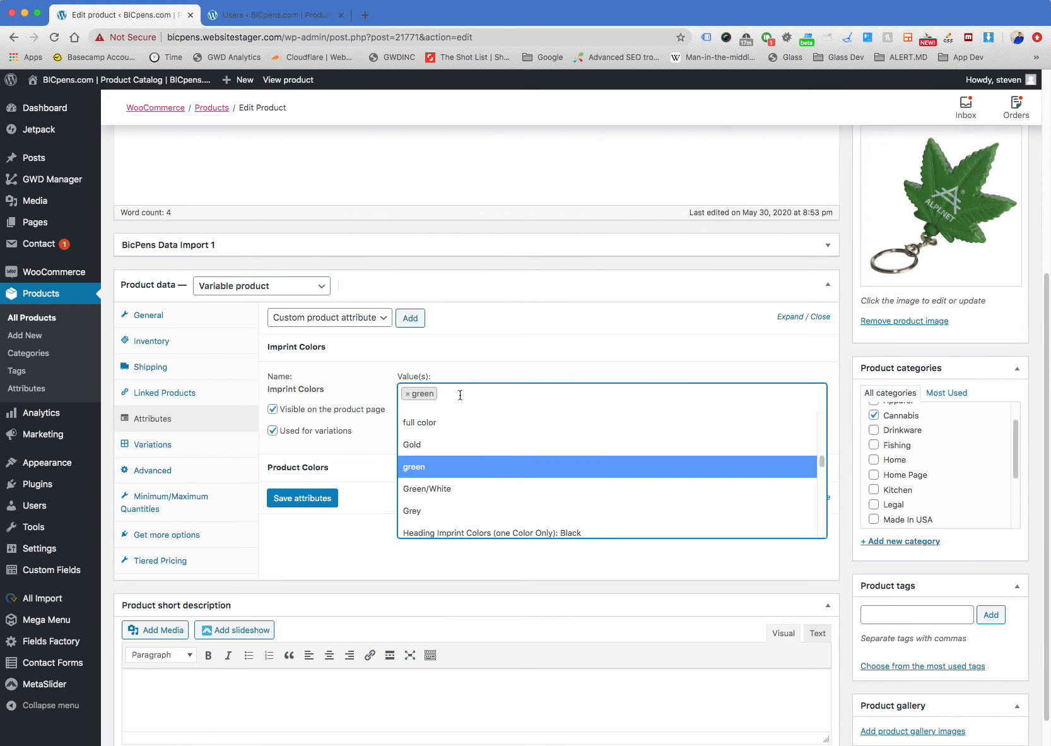
click(460, 395)
click(459, 395)
text(whi)
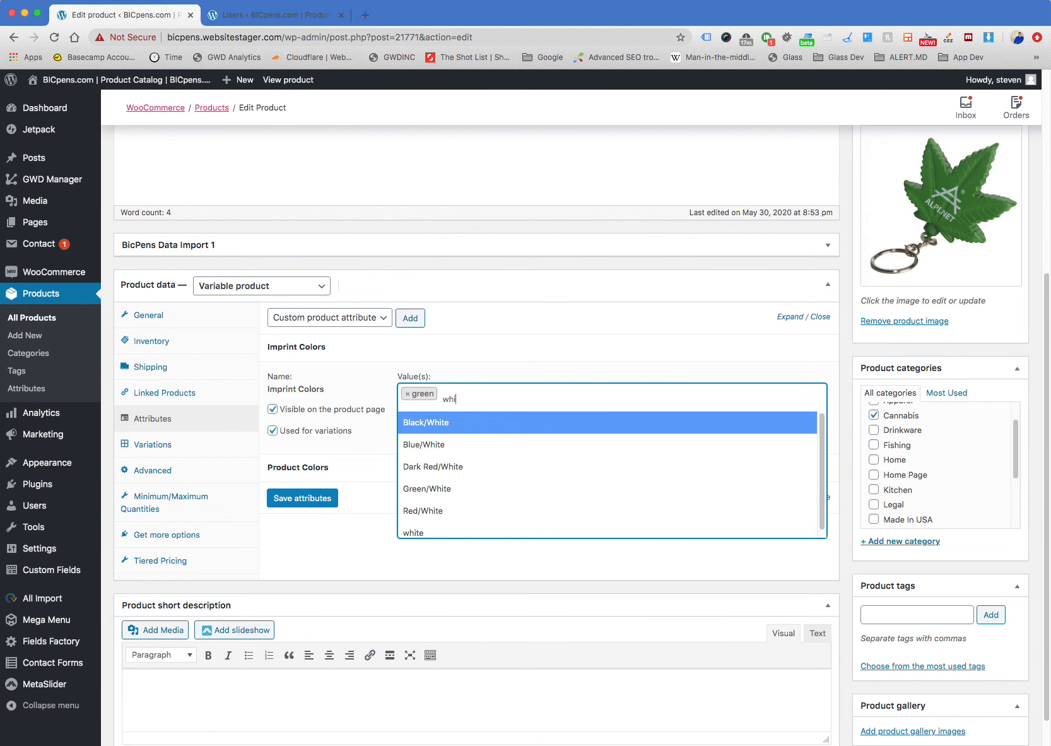
text(te)
scroll(467, 451, down, 1)
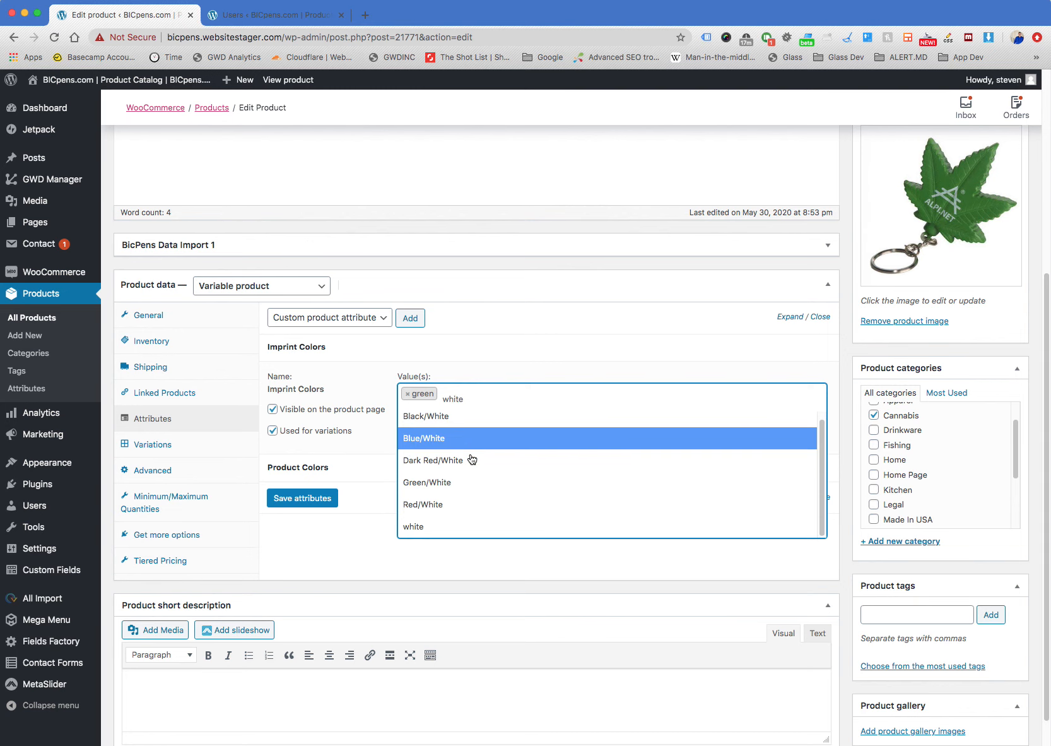
click(461, 531)
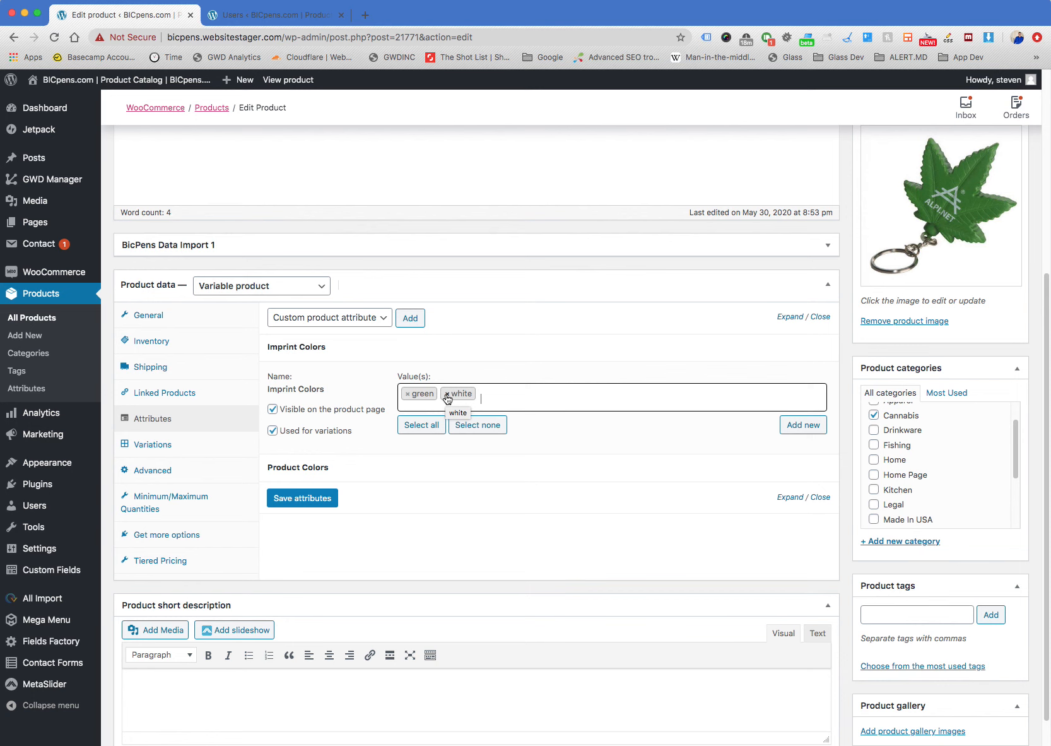
Add Gold and red to the Imprint Colors attribute's values
text(gold)
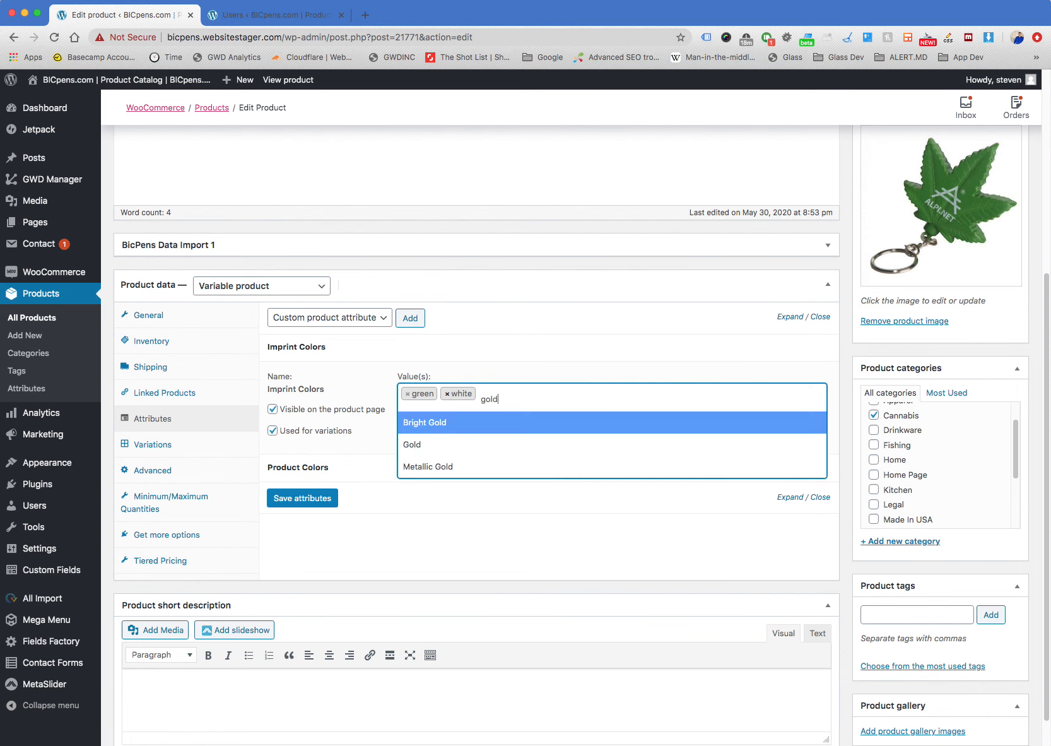
click(437, 444)
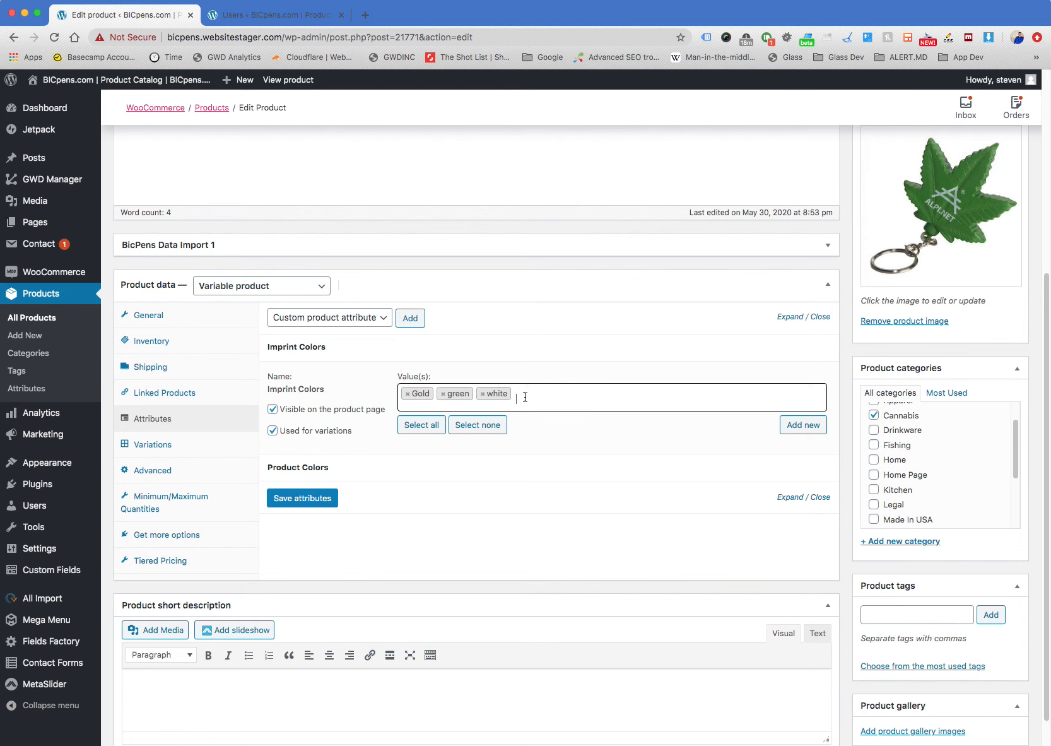
text(red)
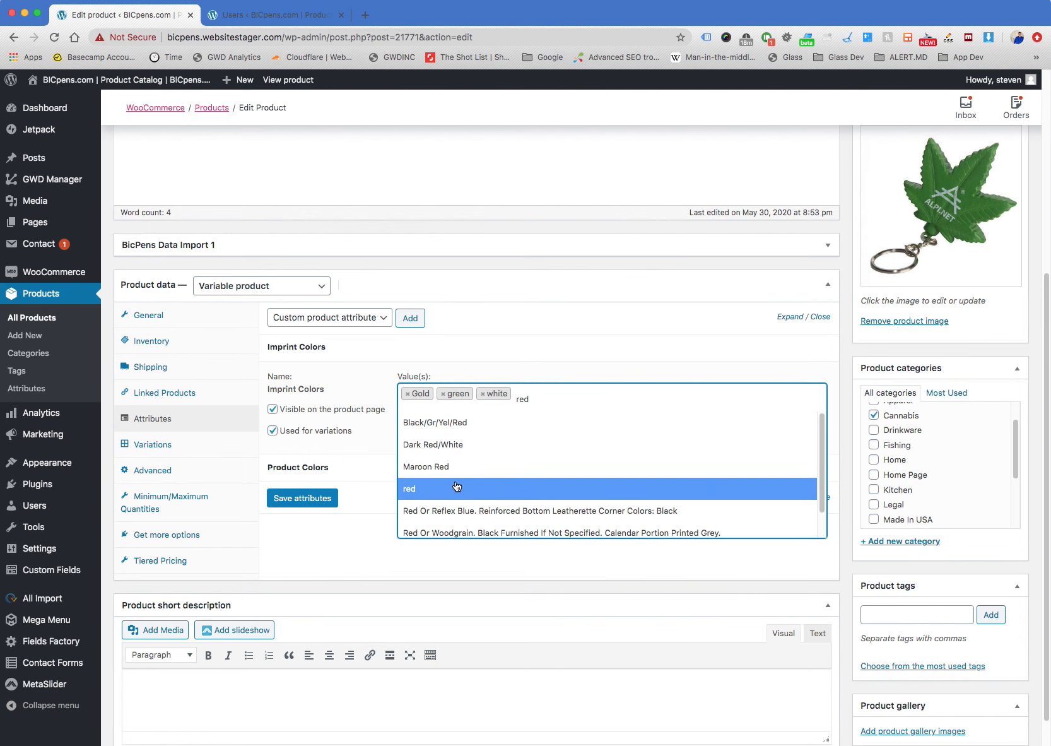
click(457, 486)
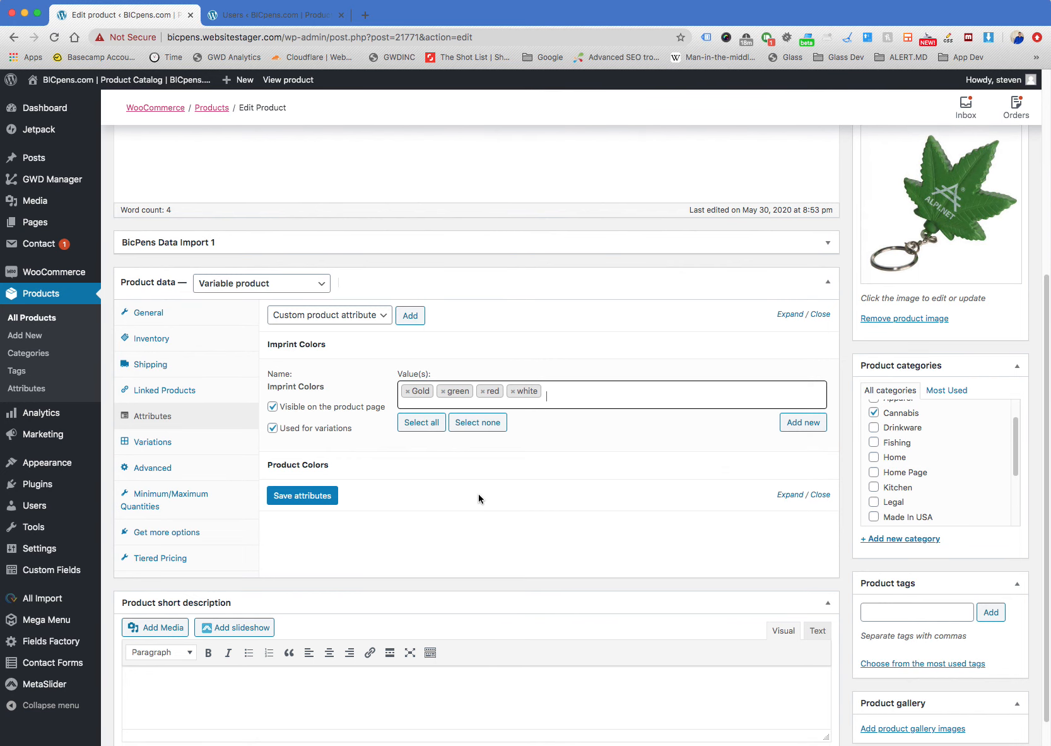
Remove red from the Imprint Colors values and add it again
click(483, 391)
click(537, 394)
text(red)
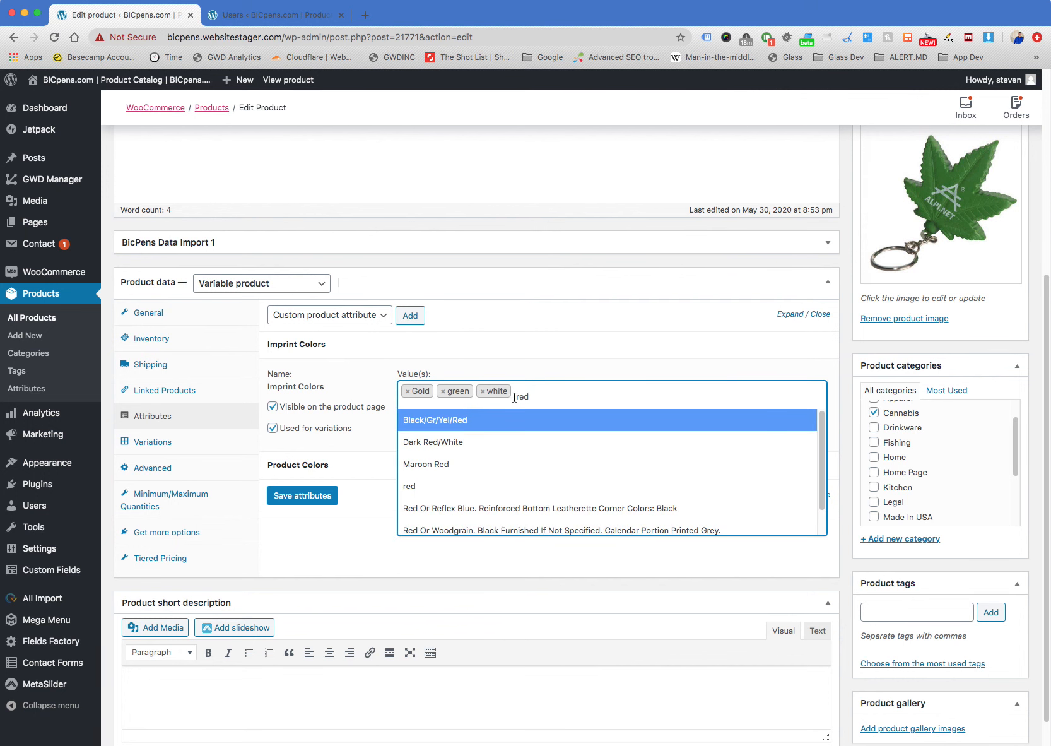
click(466, 489)
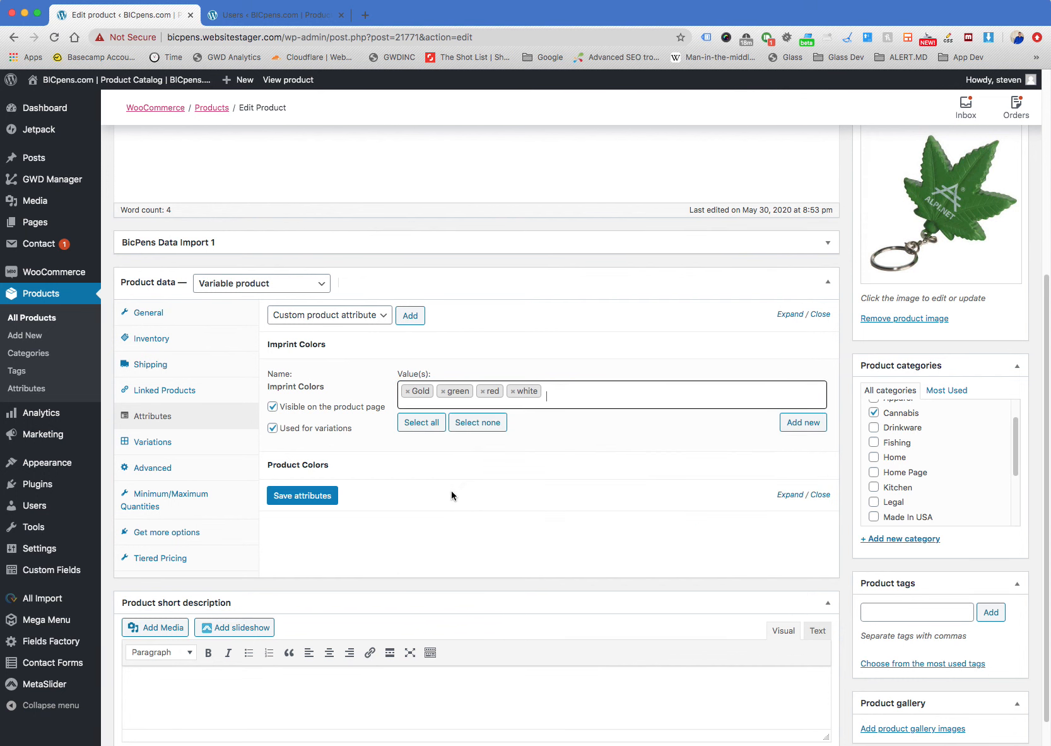
Expand the Product Colors attribute to view its available values, and save the keyring's attributes
click(417, 472)
scroll(512, 480, down, 1)
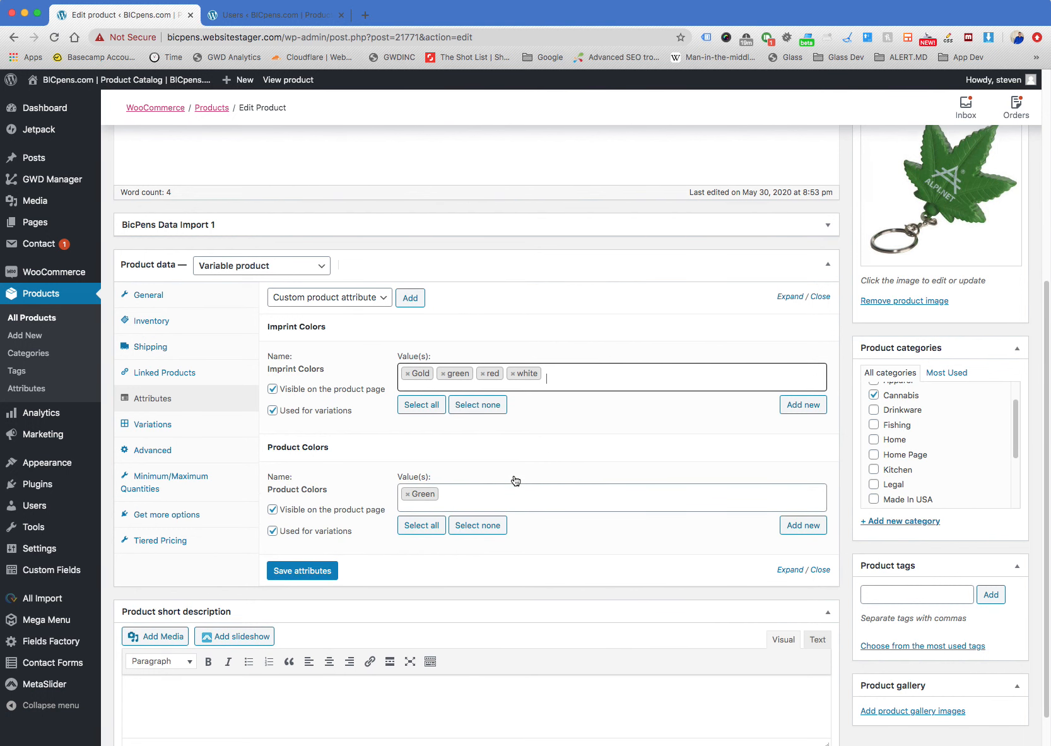
click(475, 491)
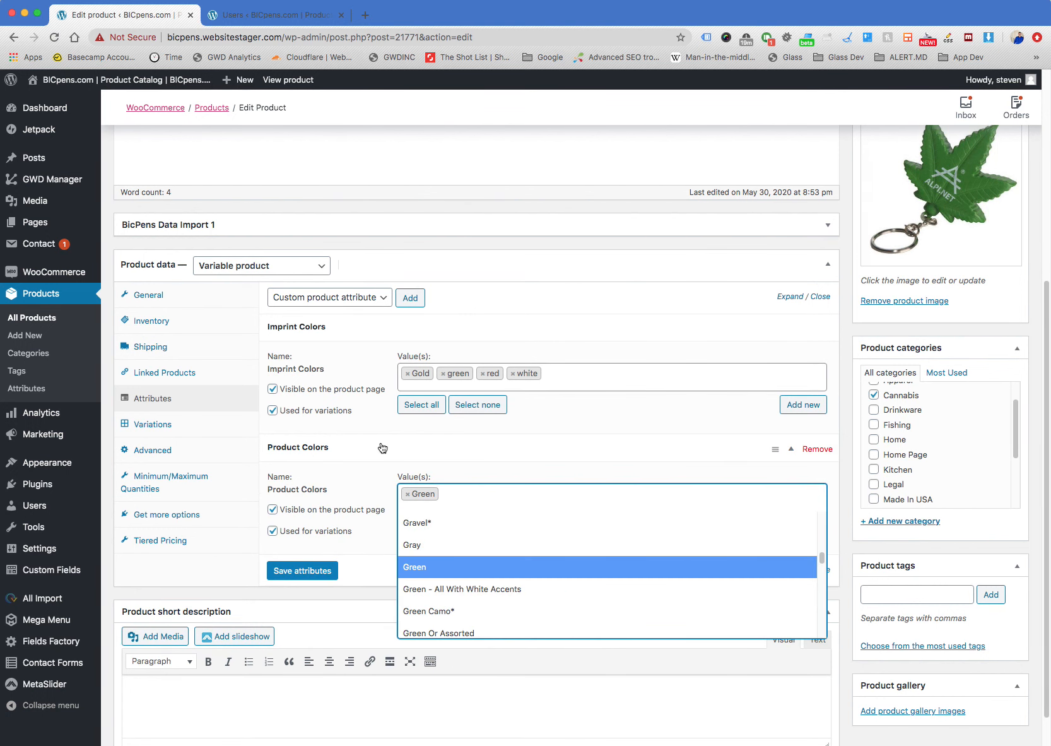
click(304, 571)
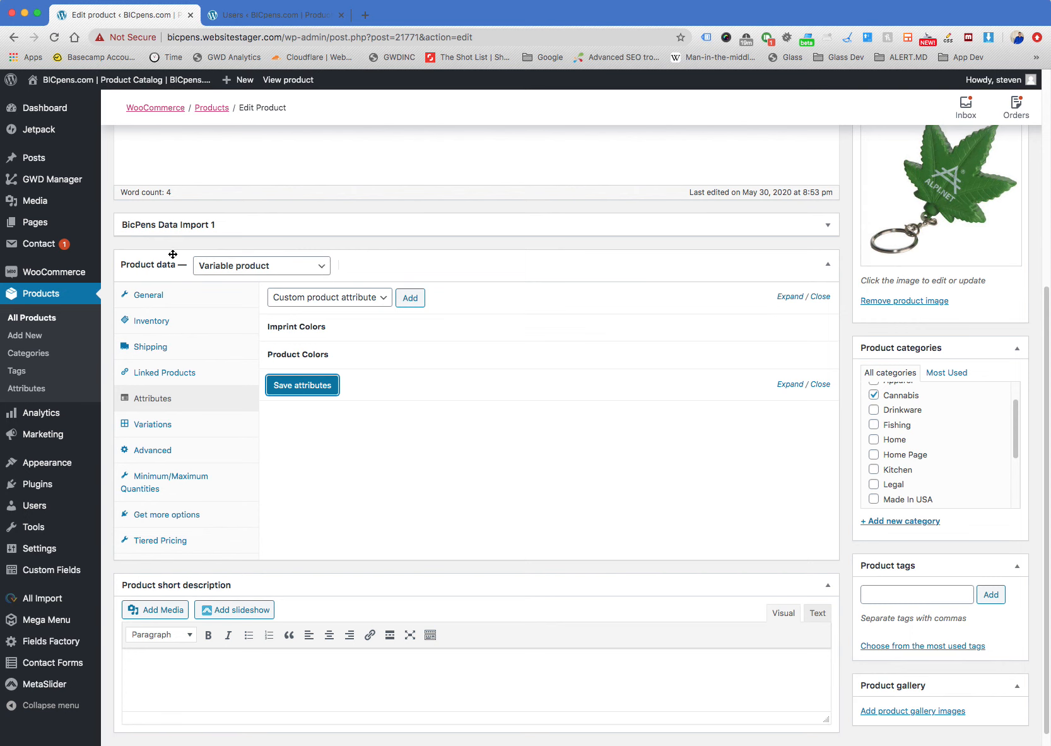
Create variations from all attributes for the keyring, accepting the link-all-variations confirmation
click(191, 429)
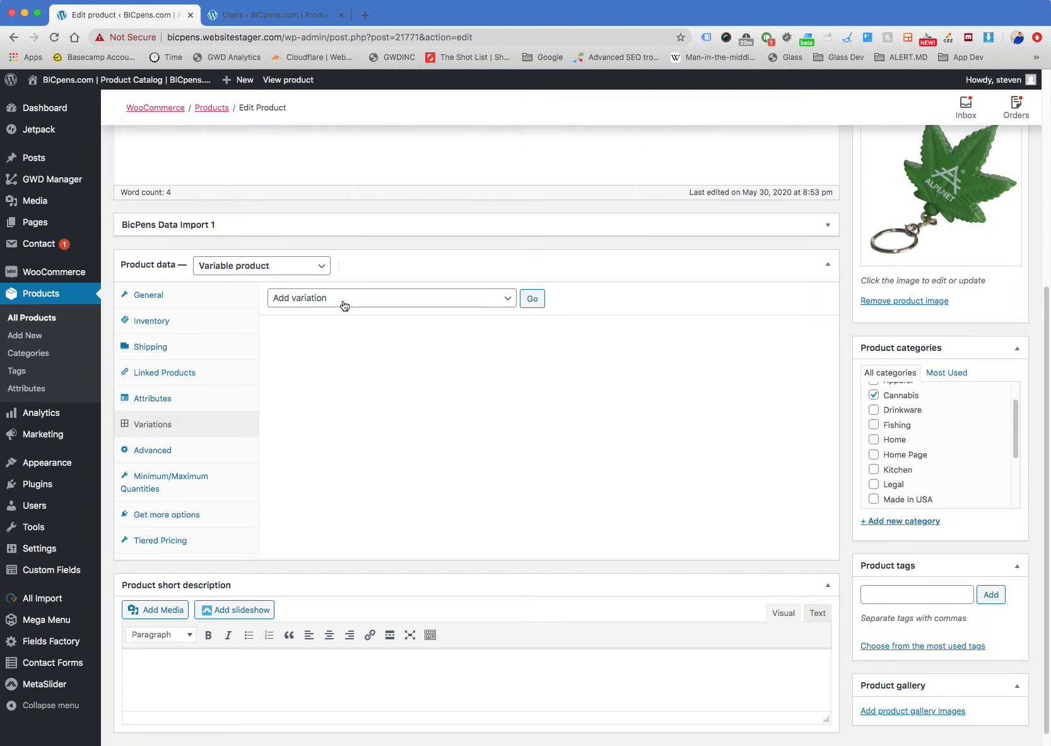
click(373, 304)
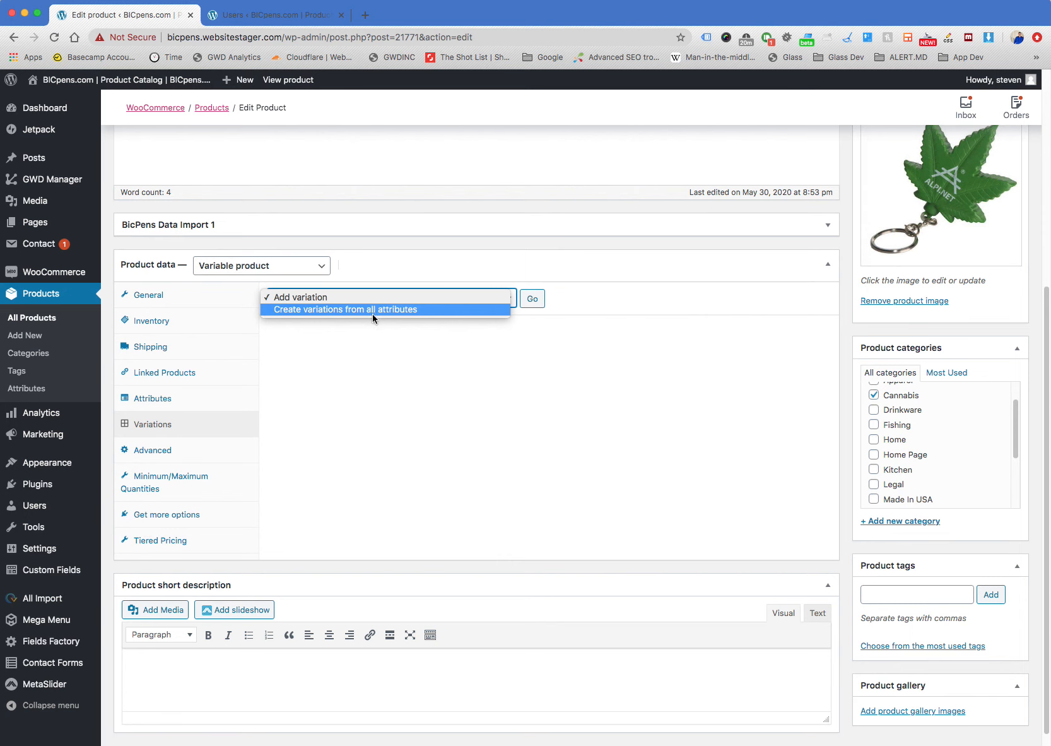
click(426, 310)
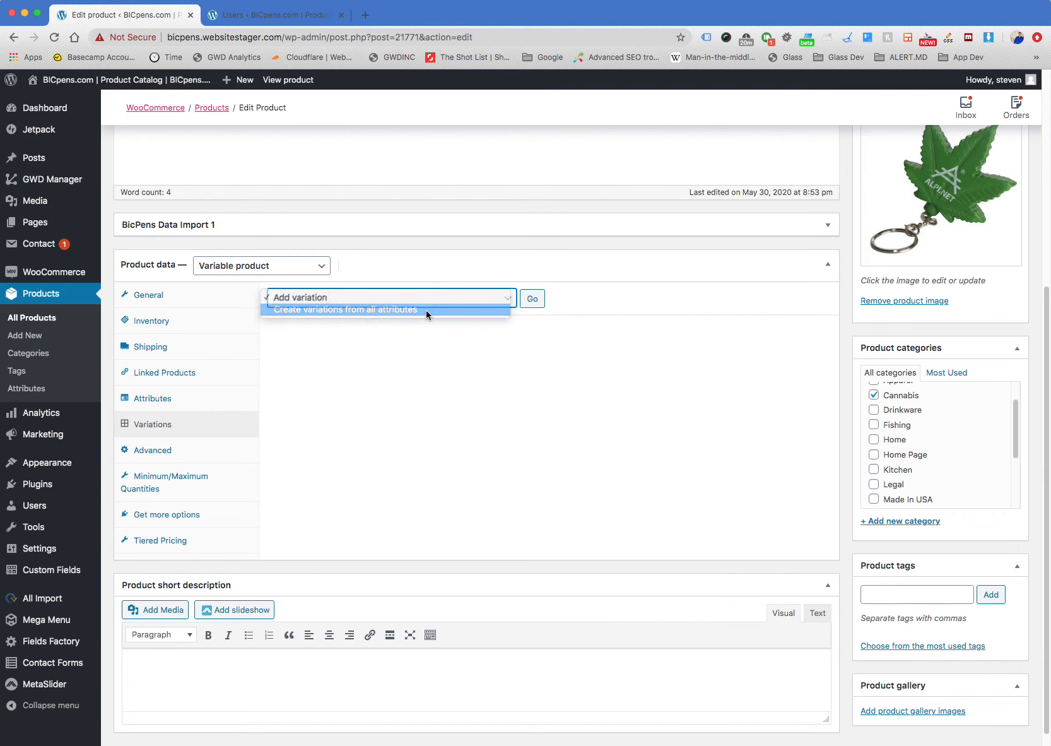
click(533, 300)
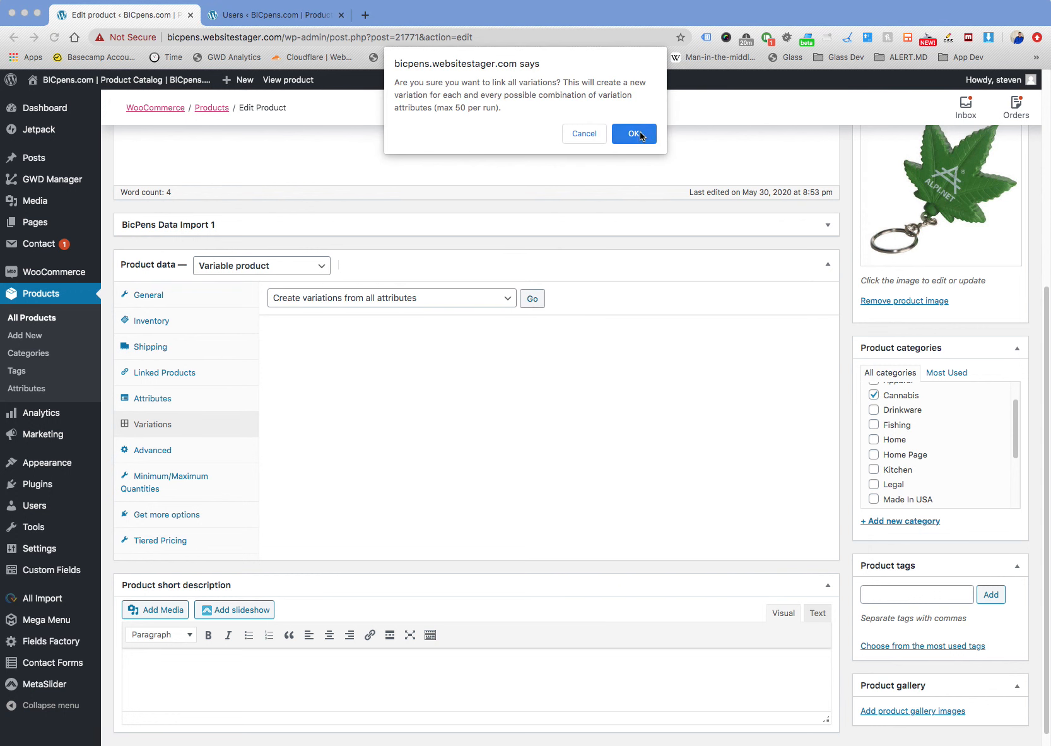
click(640, 135)
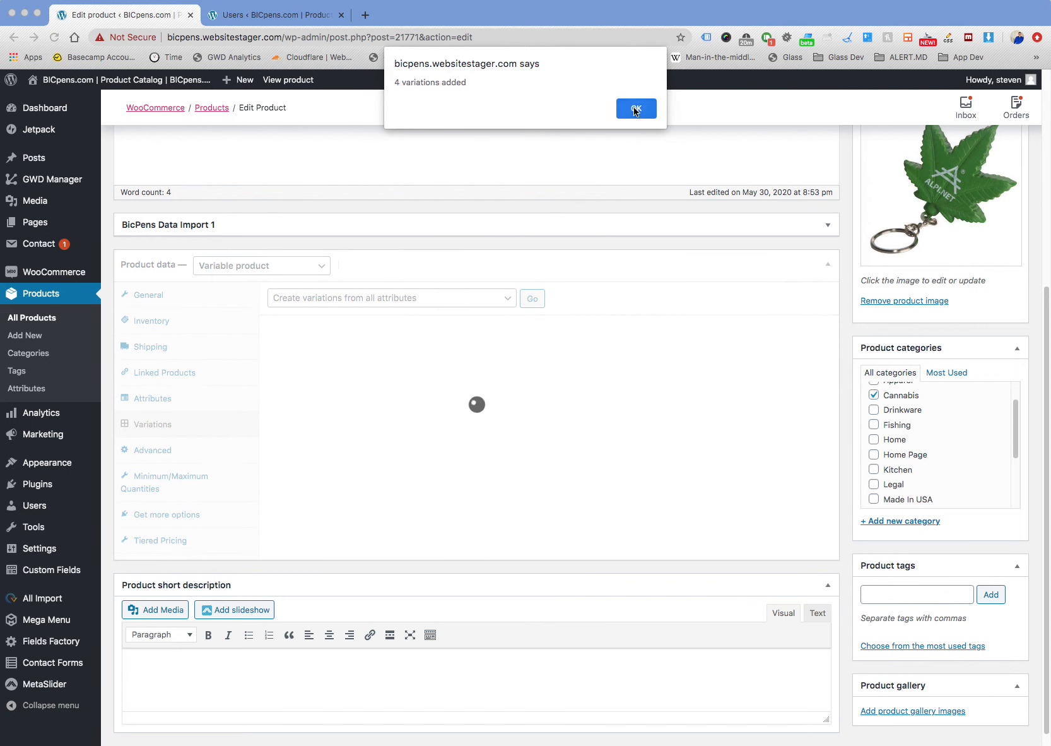
click(634, 106)
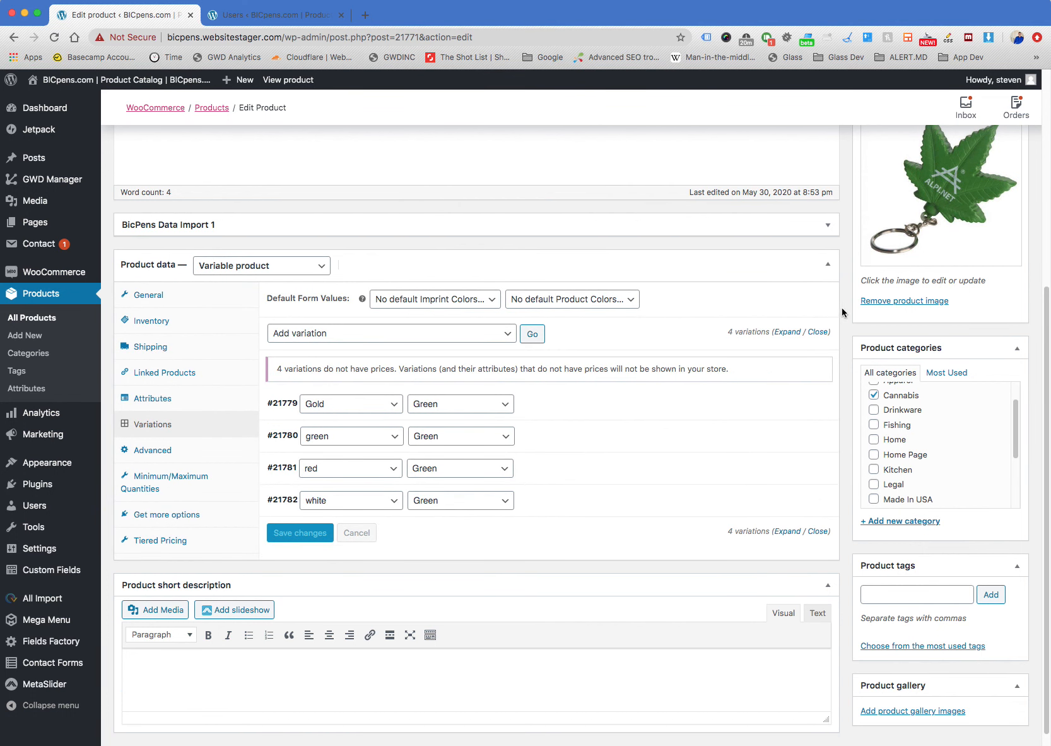
scroll(842, 311, down, 1)
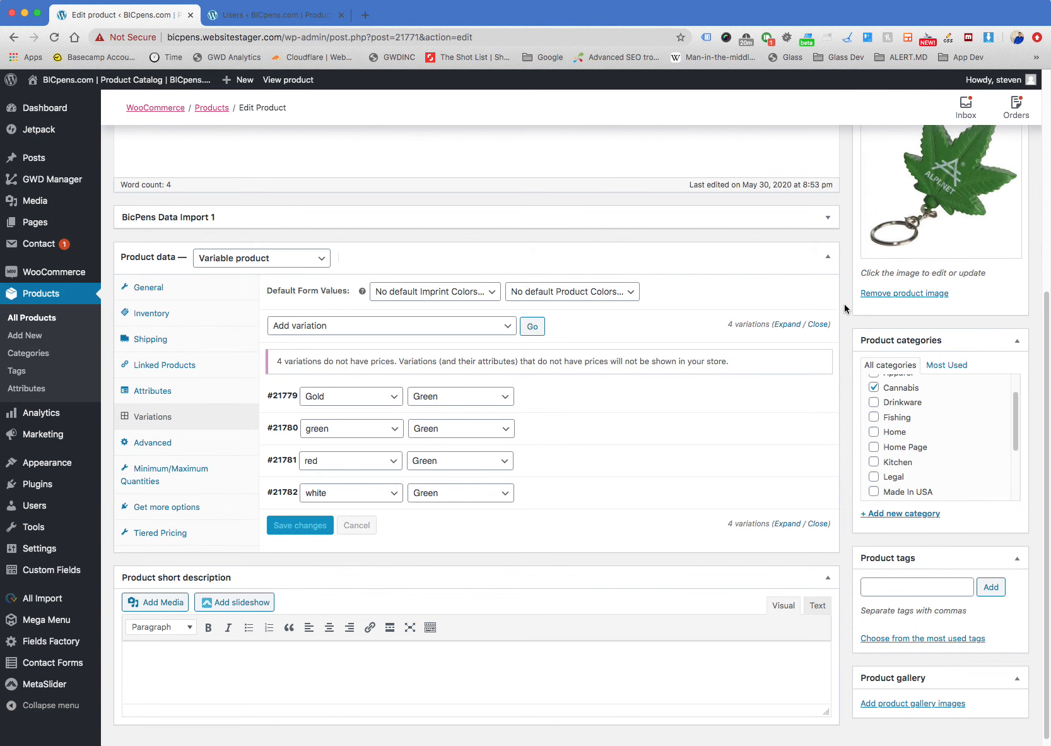
scroll(845, 309, down, 1)
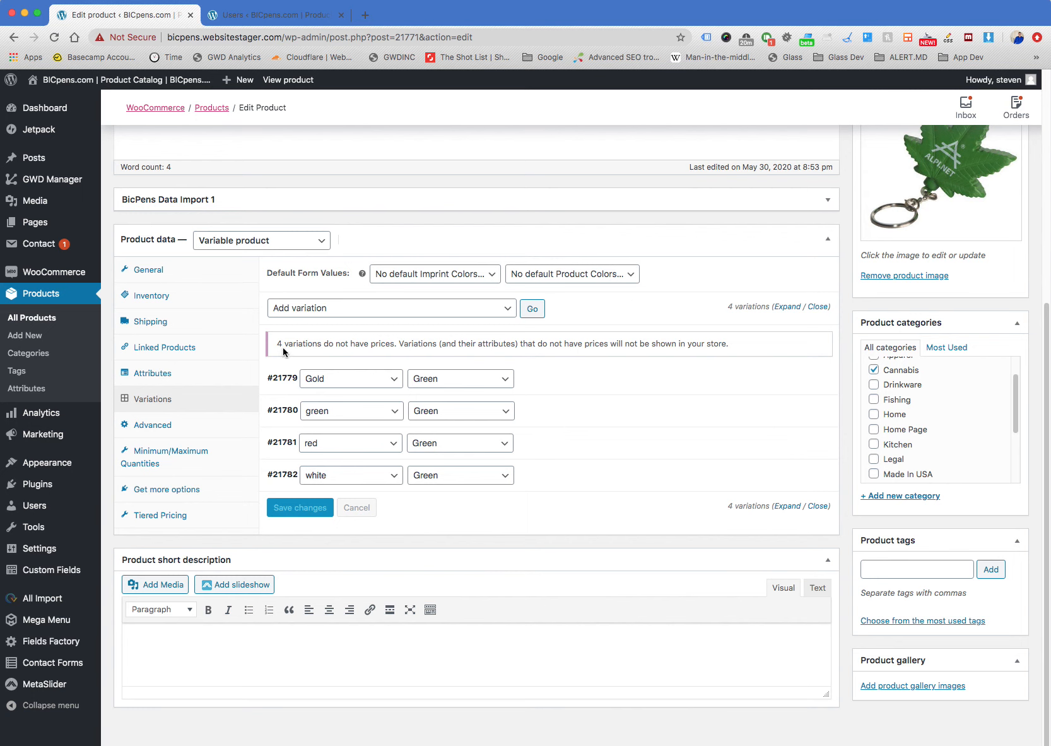
Read the notice about variations without prices, highlighting its text in the keyring's variations
drag(280, 343, 748, 344)
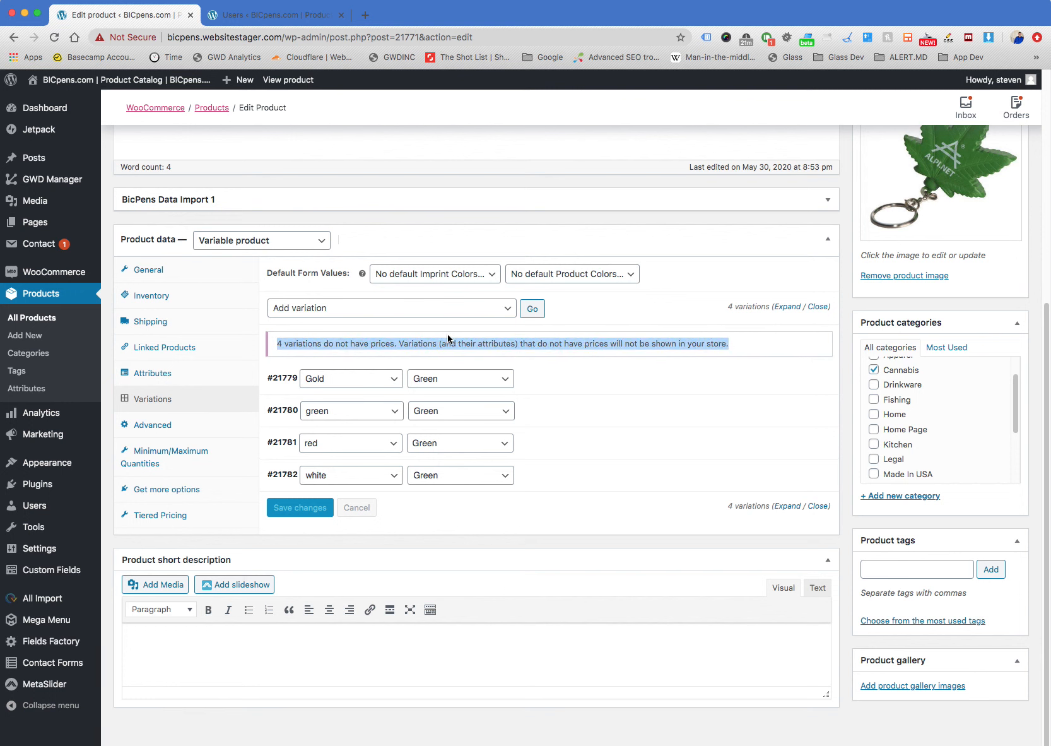
click(526, 345)
drag(520, 345, 730, 346)
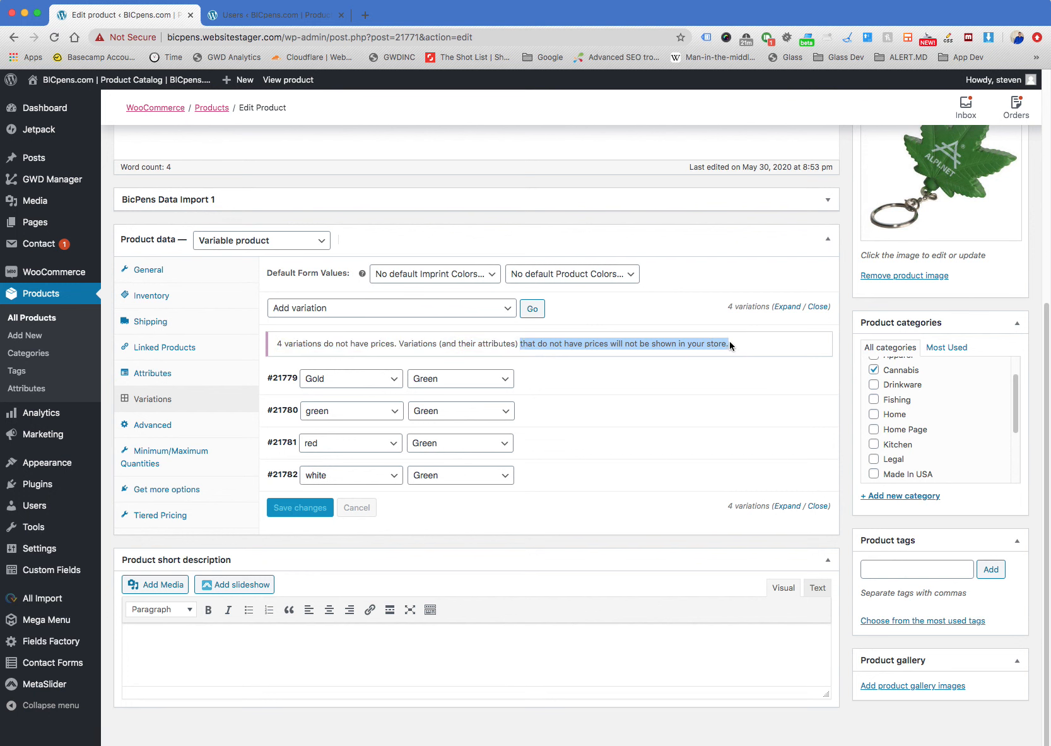
triple_click(538, 343)
click(571, 349)
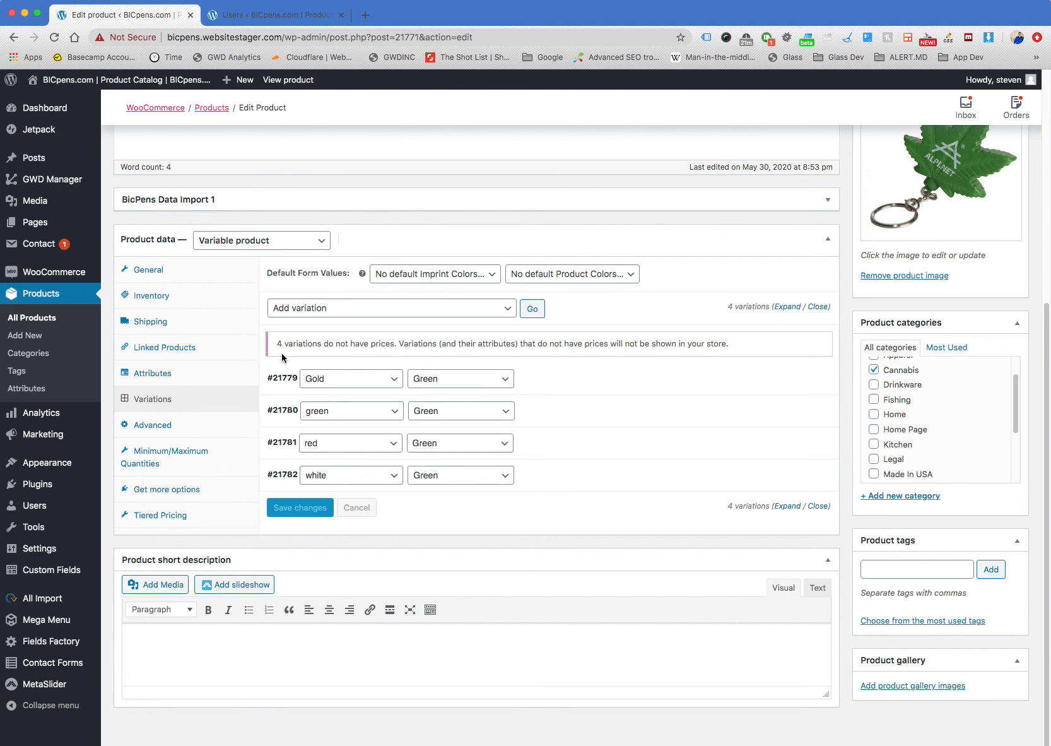
Expand the Gold/Green variation to examine its regular price and tiered pricing fields, and collapse it again
click(565, 384)
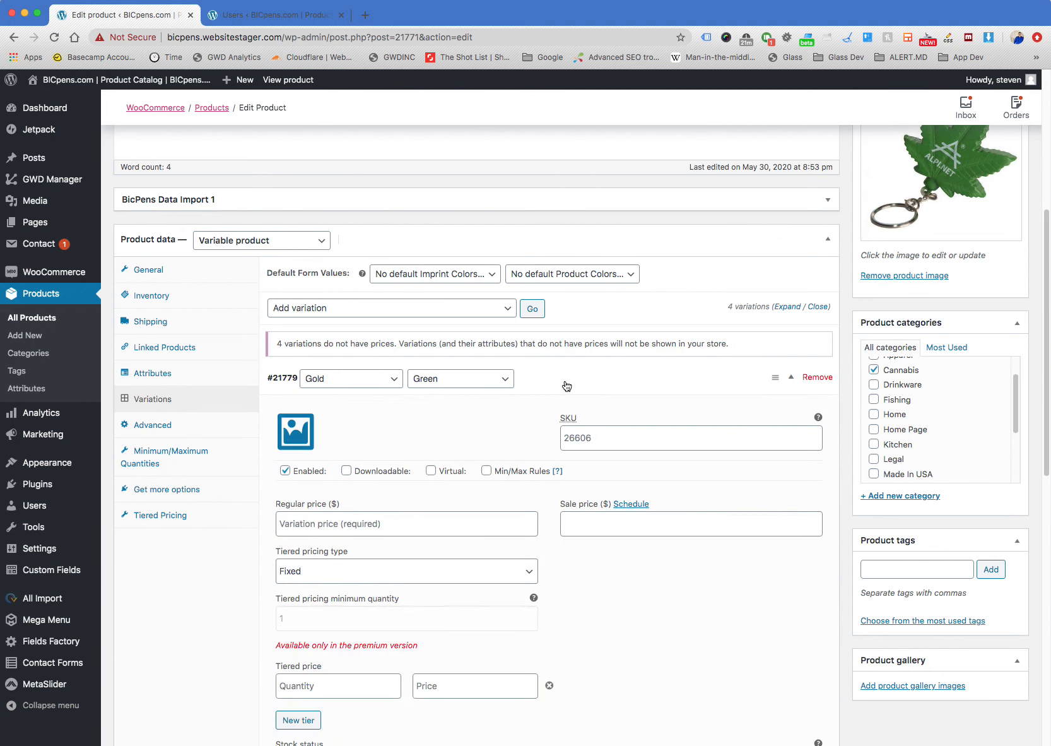
scroll(568, 385, down, 4)
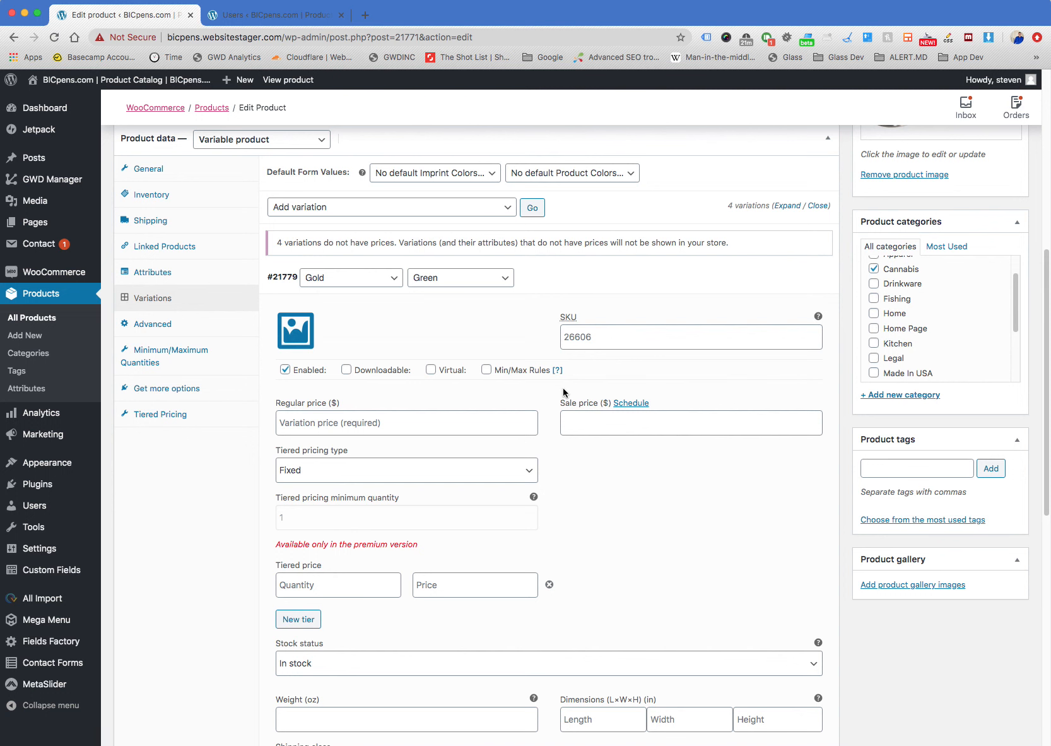
click(579, 282)
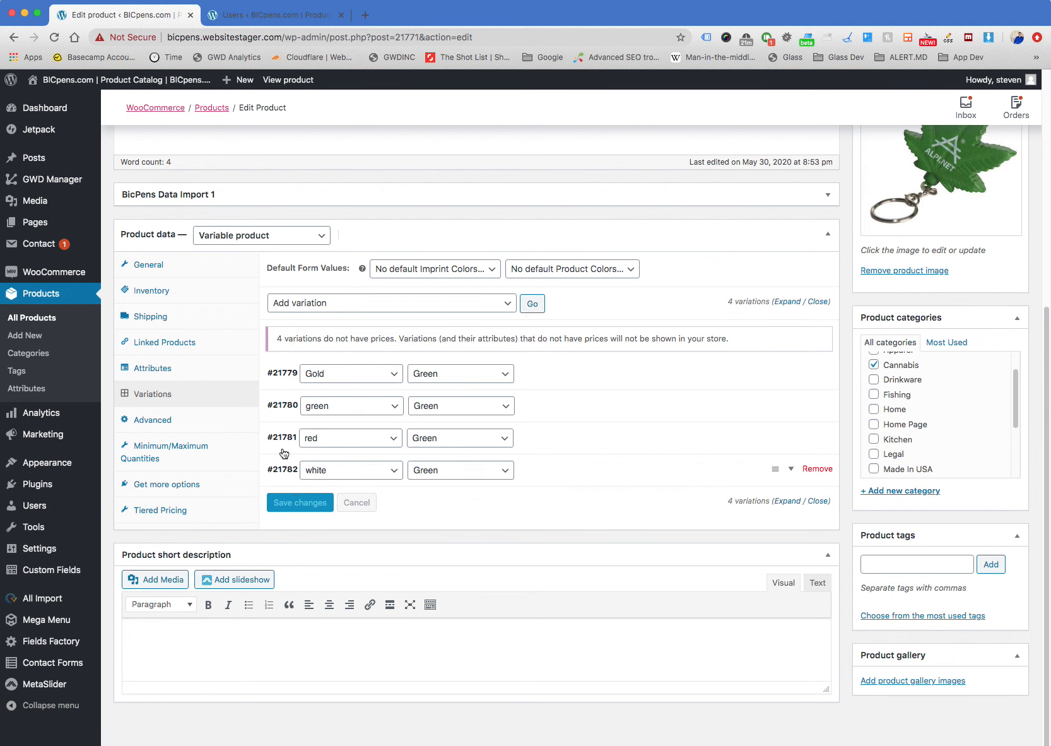
click(556, 384)
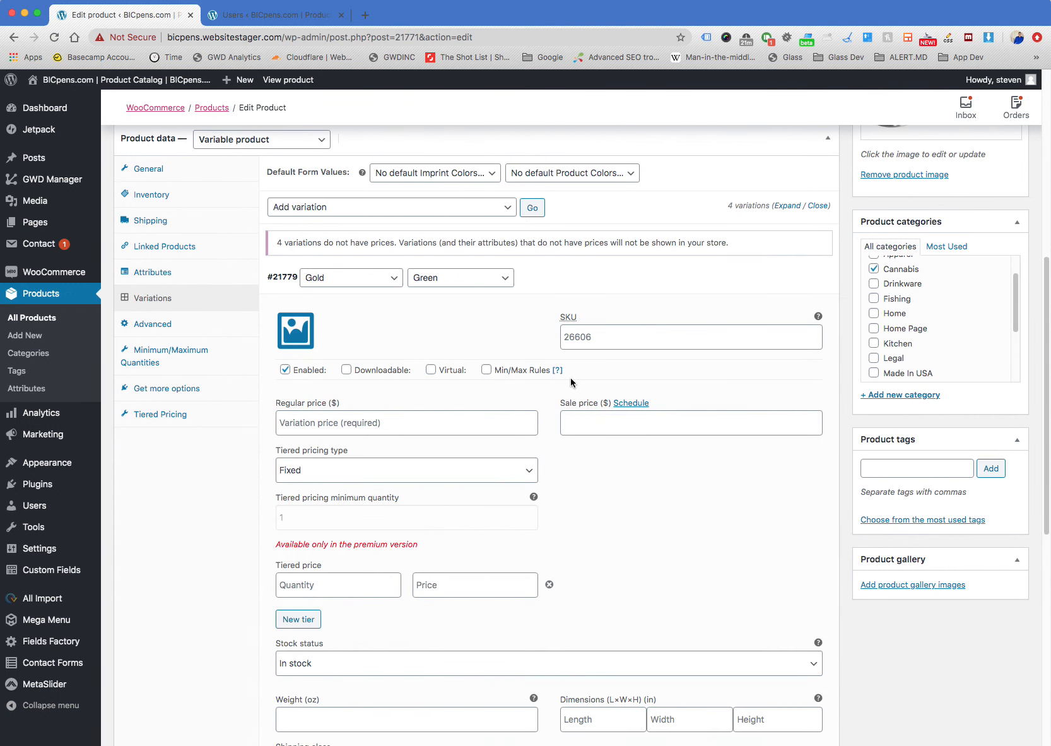
click(580, 278)
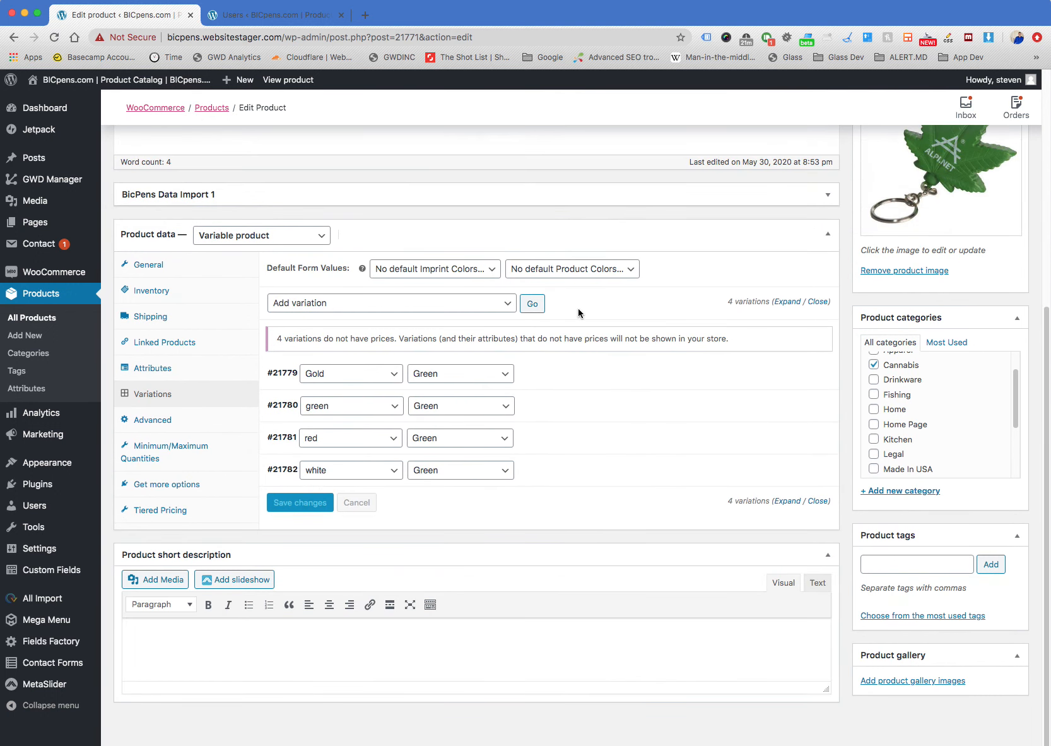
click(580, 373)
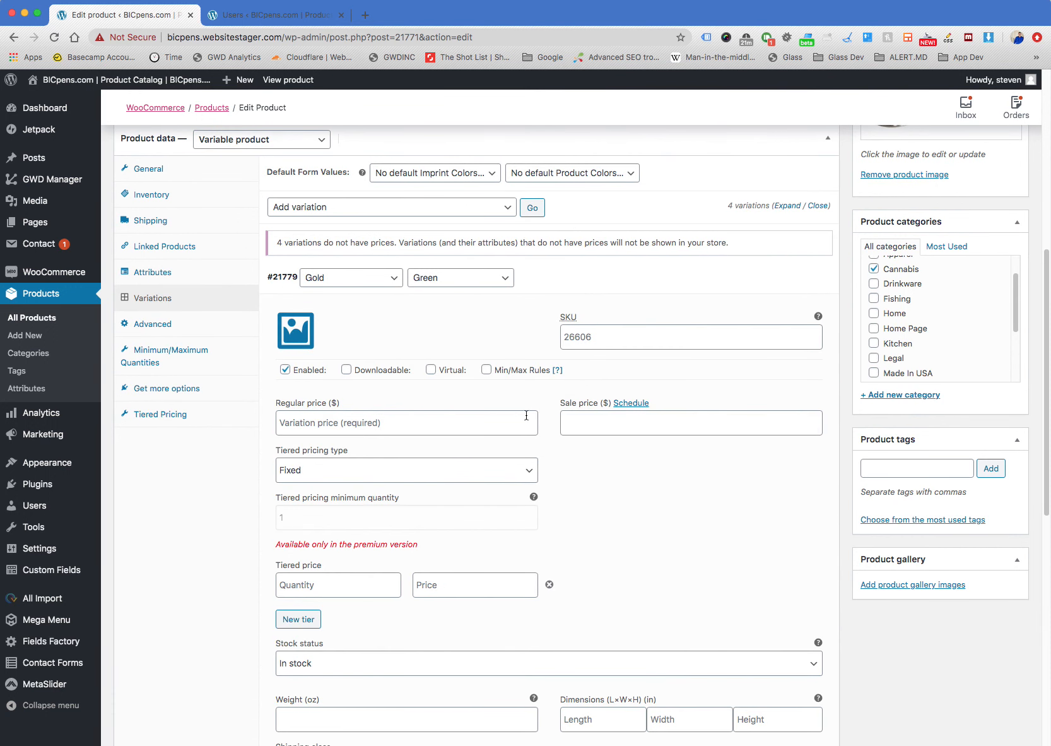
click(407, 420)
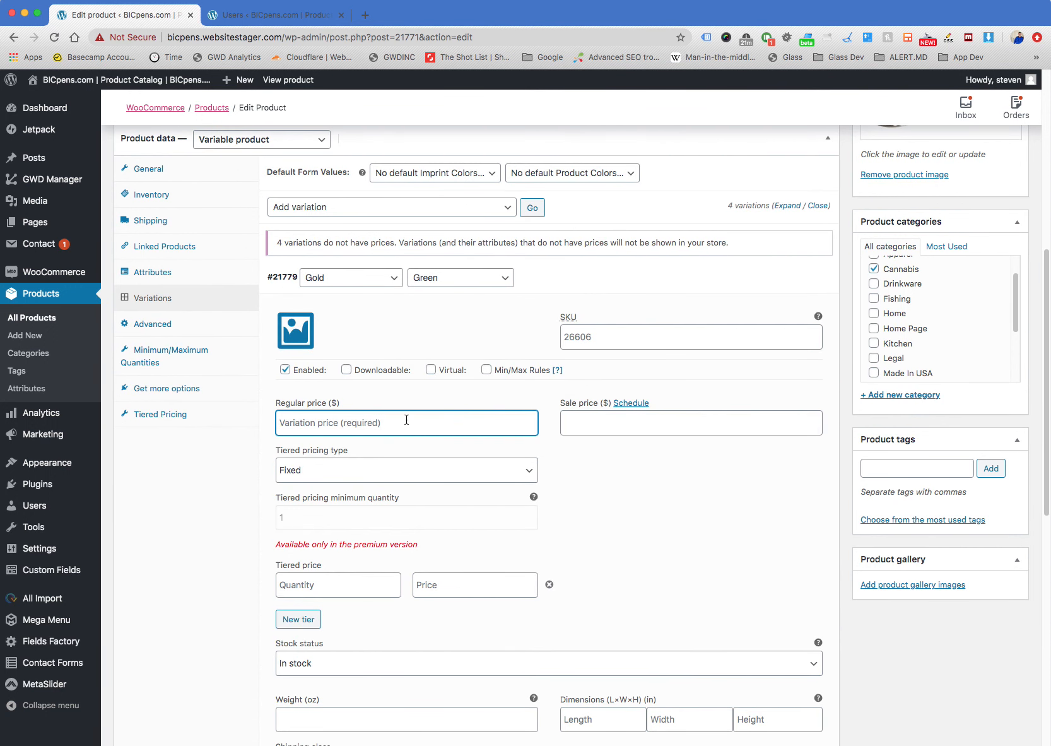
click(593, 284)
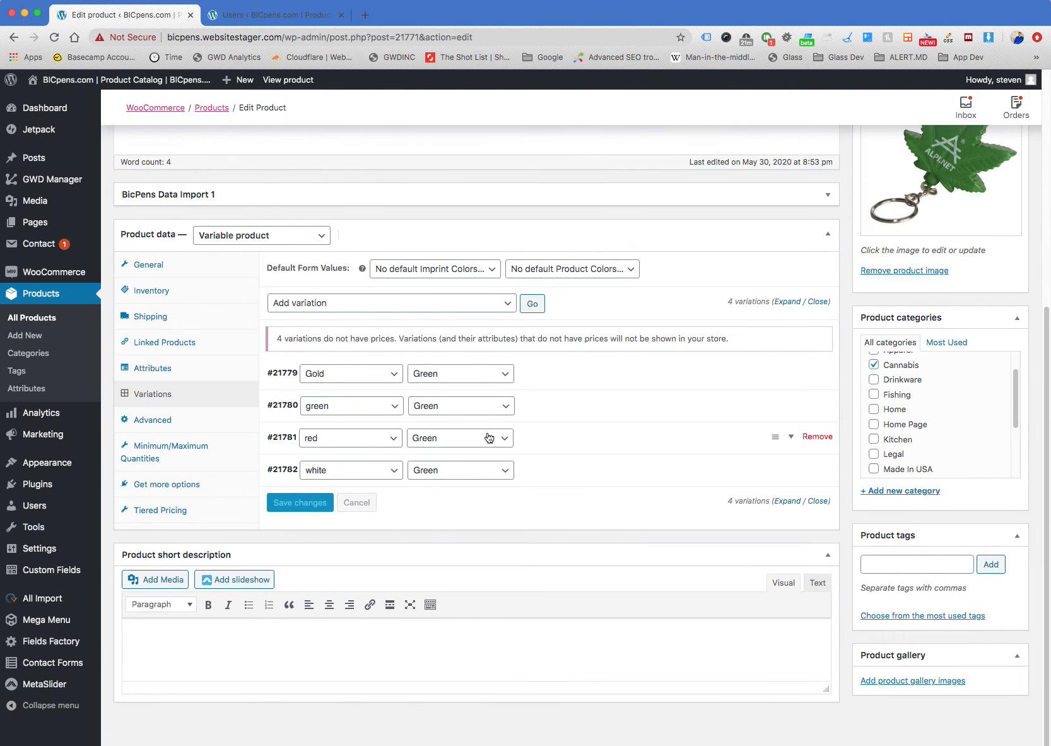
Update the keyring product and open its store page in a new tab to read the availability message
scroll(841, 400, up, 6)
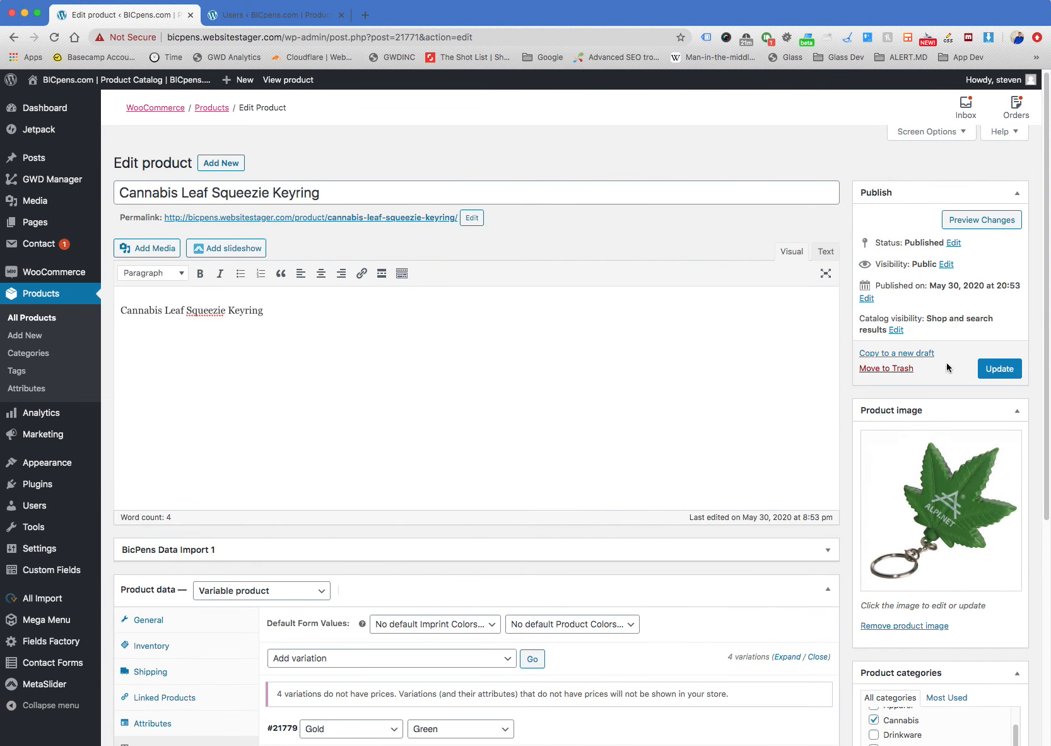
click(999, 369)
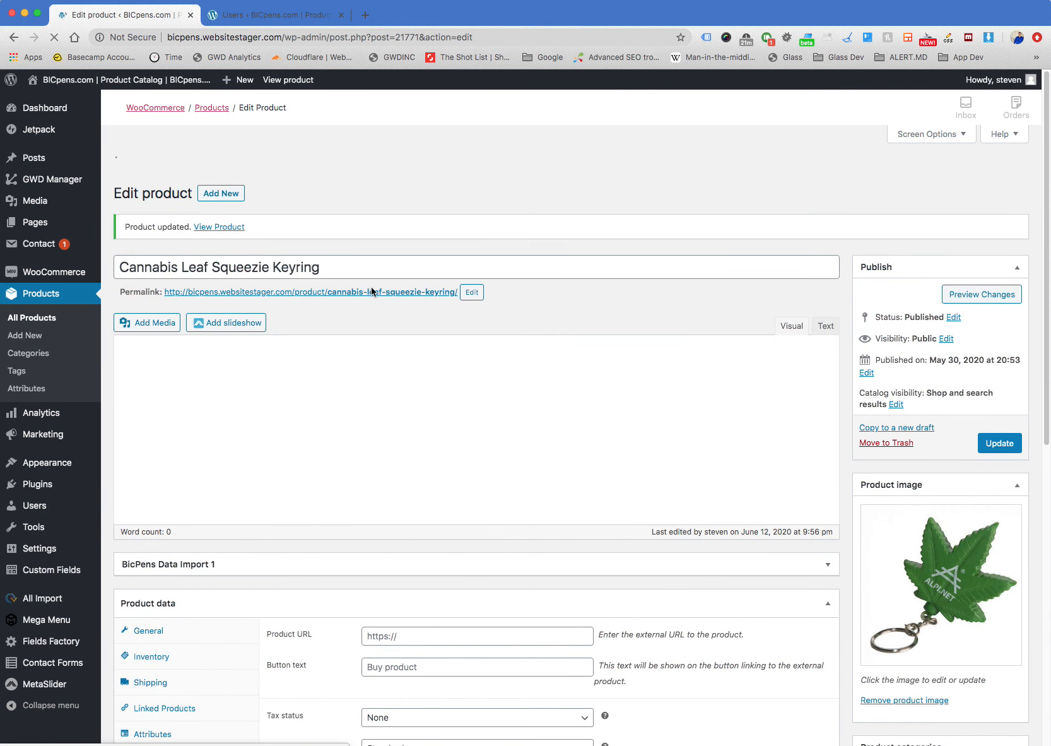
right_click(367, 263)
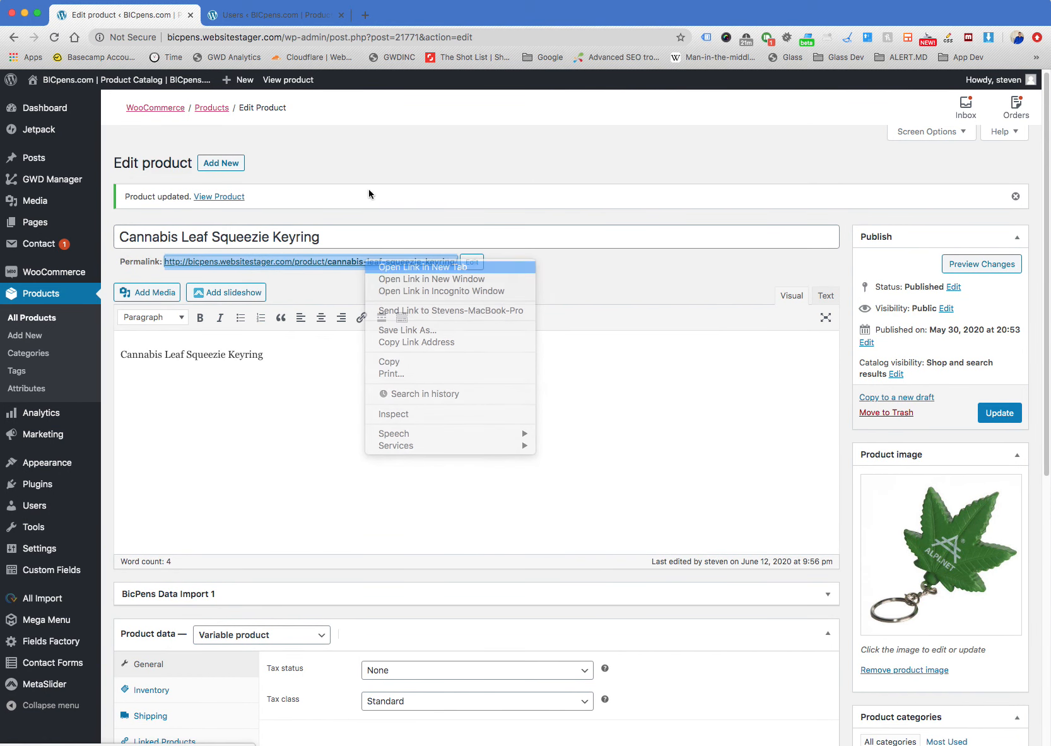
click(404, 266)
click(415, 24)
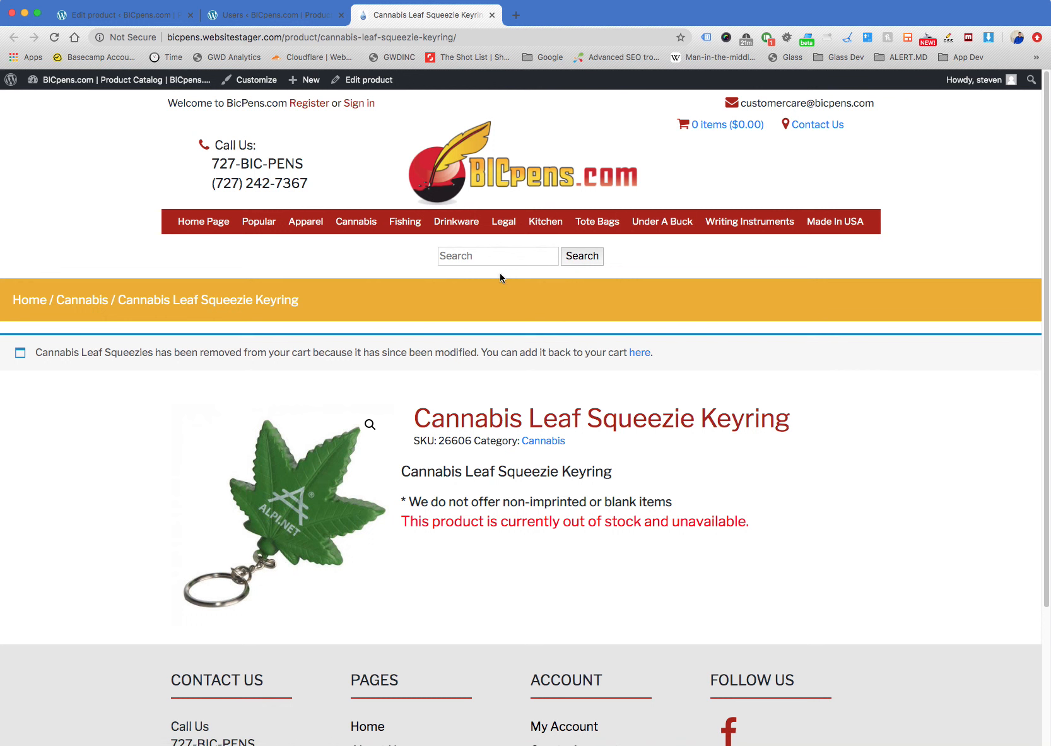
drag(527, 521, 402, 521)
click(797, 533)
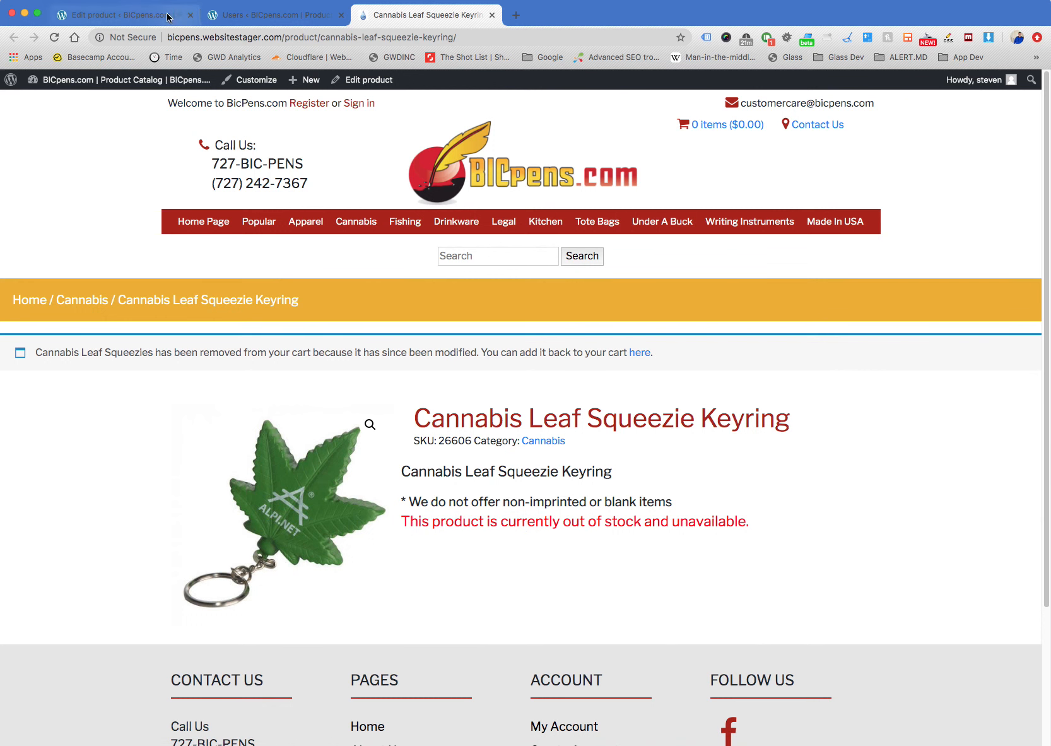
Return to the keyring's variations and set the default form values to green imprint color and Green product color
click(97, 18)
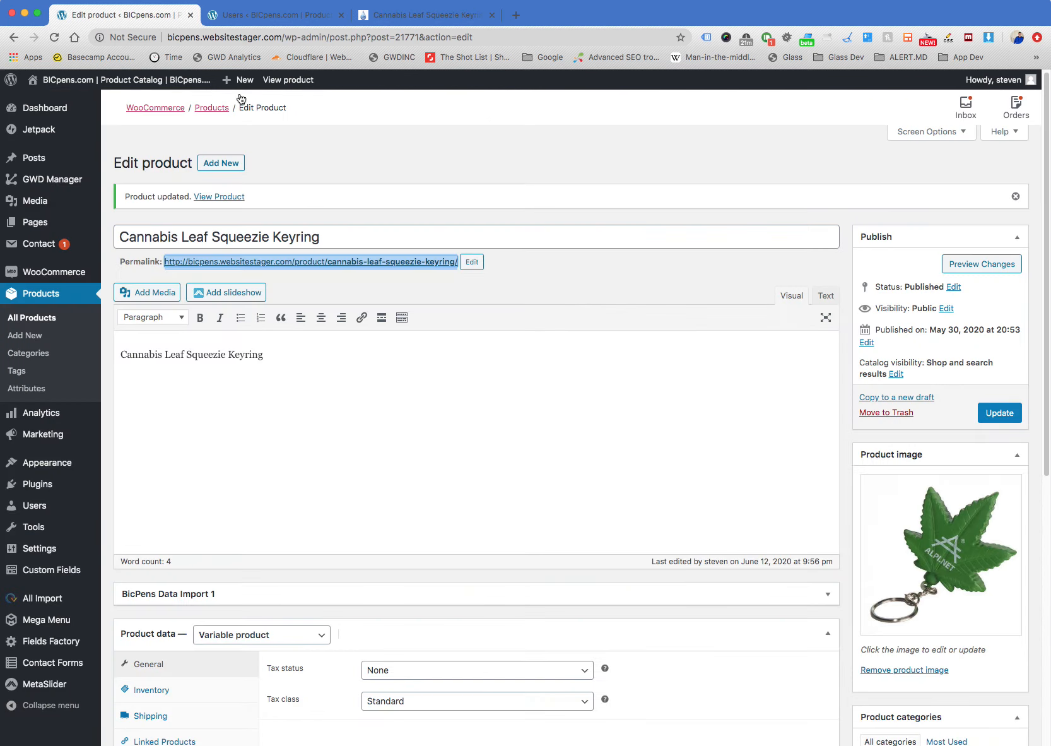
scroll(440, 532, down, 3)
scroll(440, 530, down, 3)
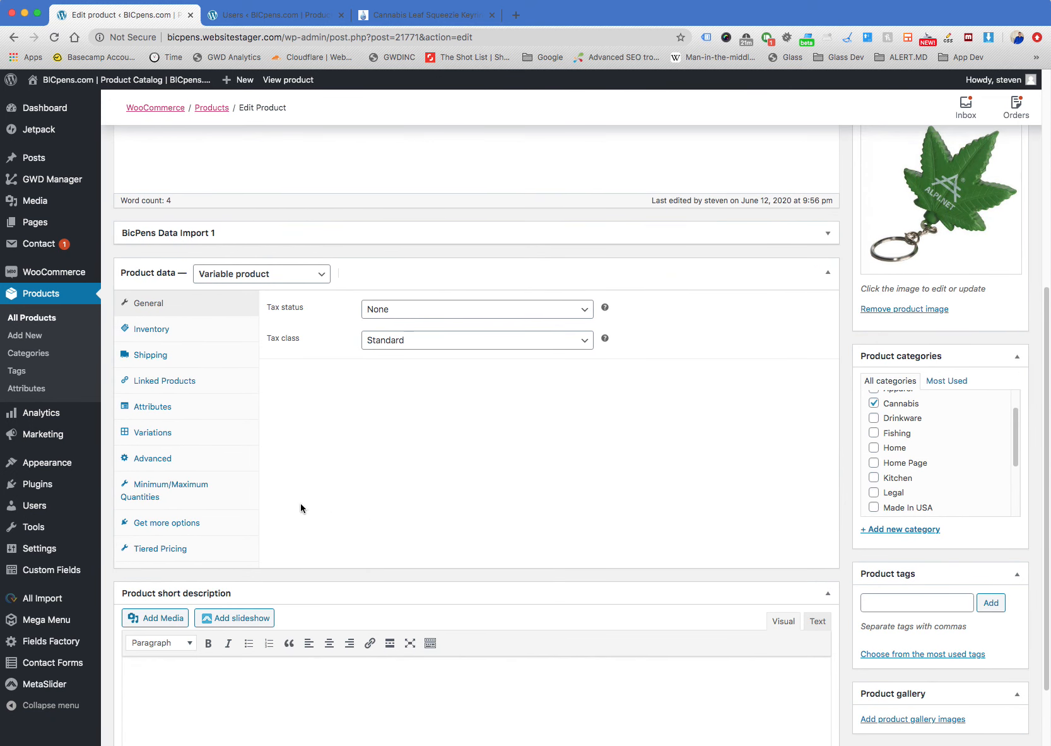
click(188, 436)
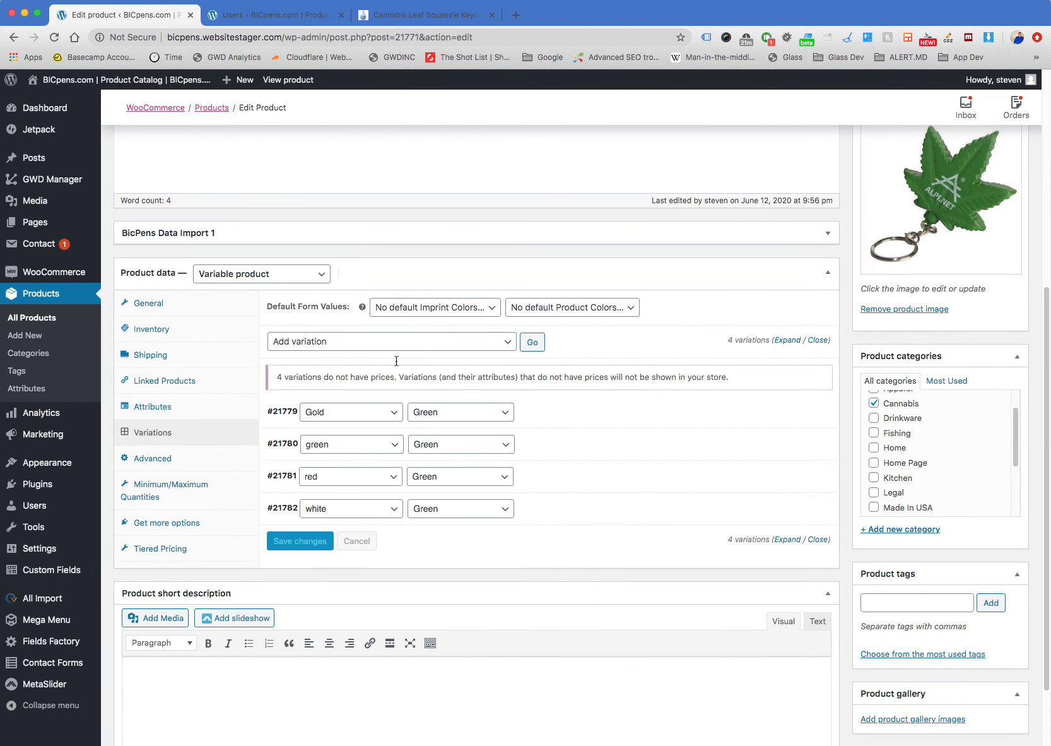
click(454, 308)
click(450, 332)
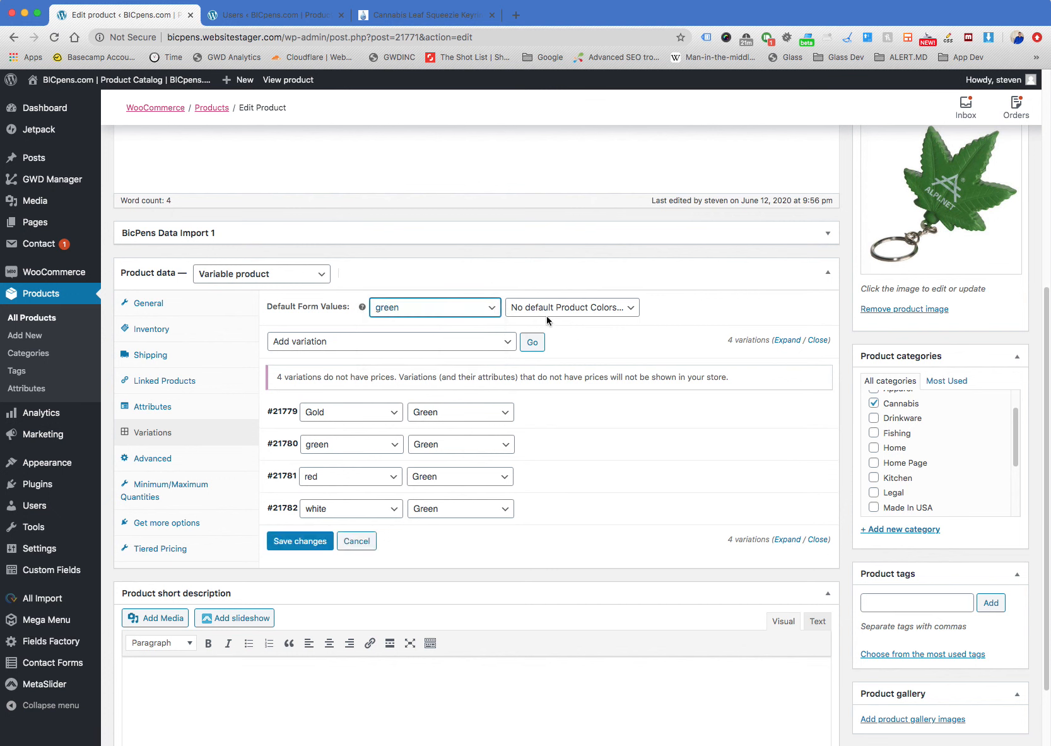
click(571, 308)
click(569, 320)
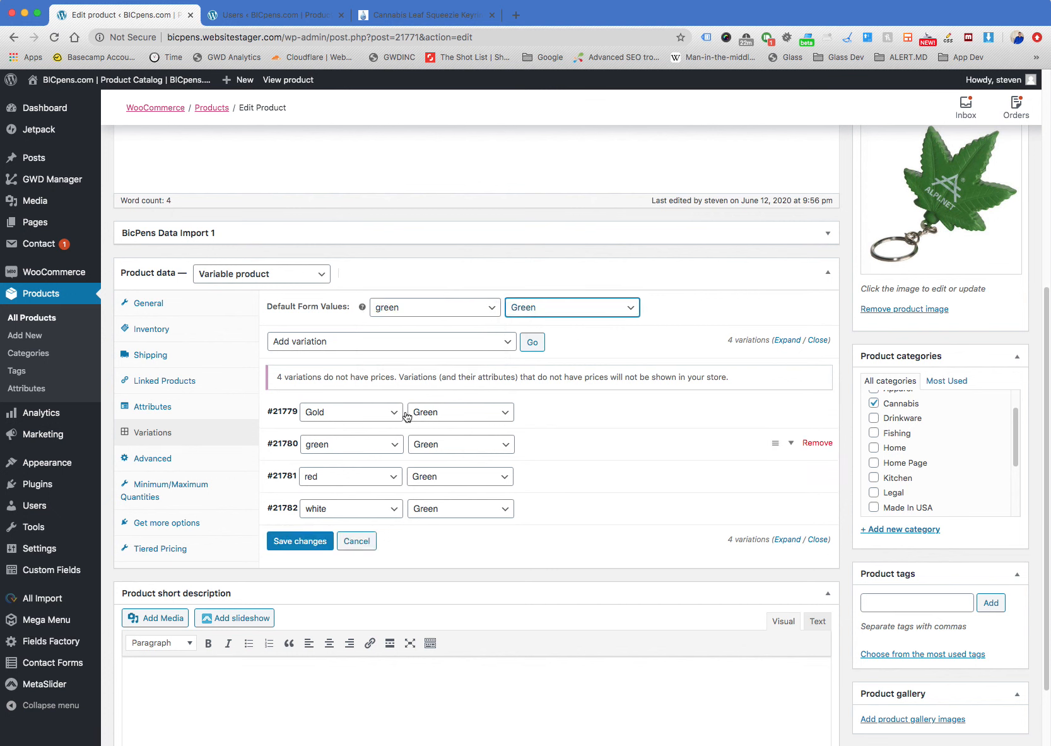
Review the default product color choices and change the default imprint color to white
click(541, 309)
click(541, 312)
click(432, 308)
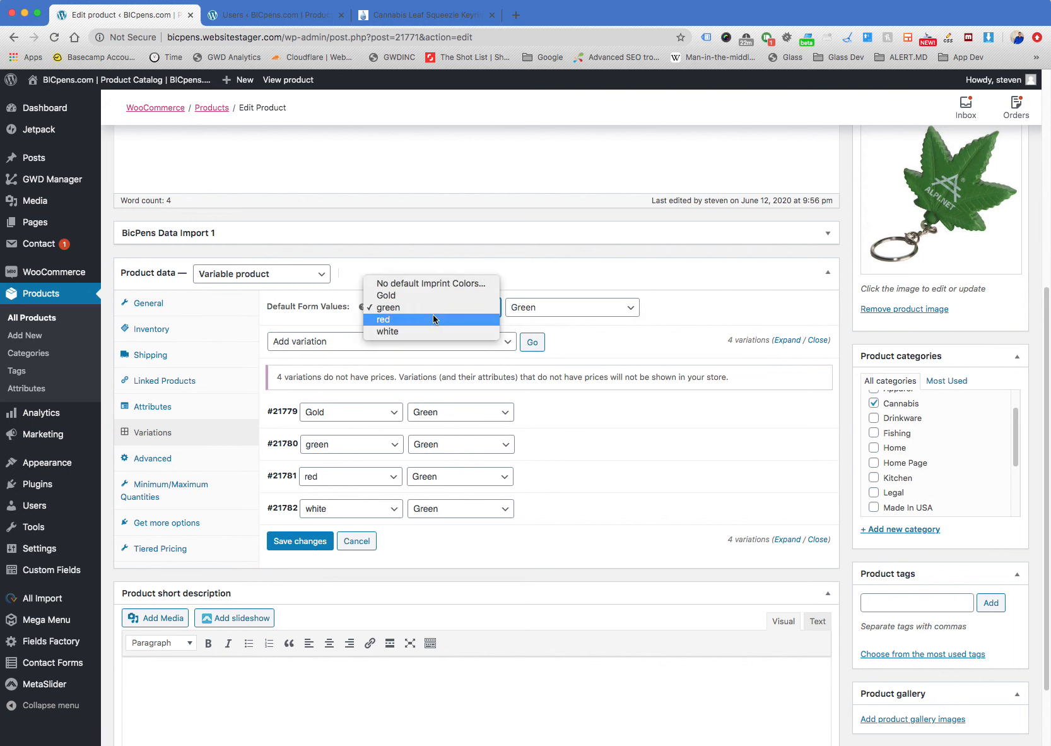
click(432, 317)
click(429, 315)
click(427, 321)
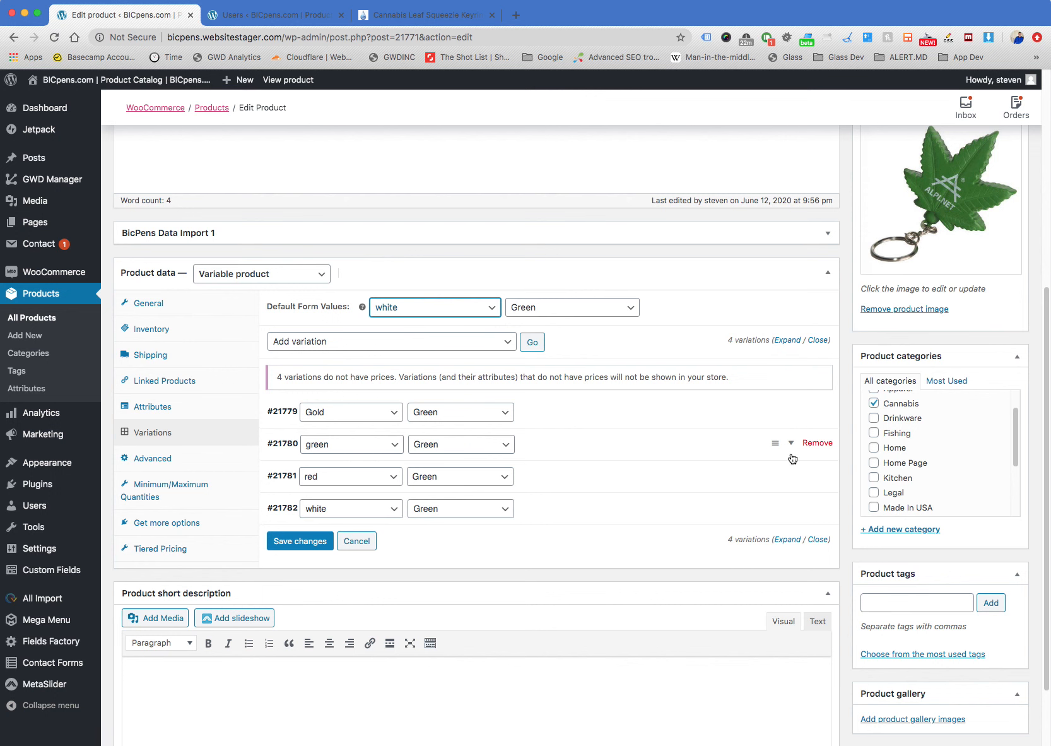
Remove the variation with green imprint and Green product color, accepting the confirmation, and update the product
click(816, 442)
click(642, 116)
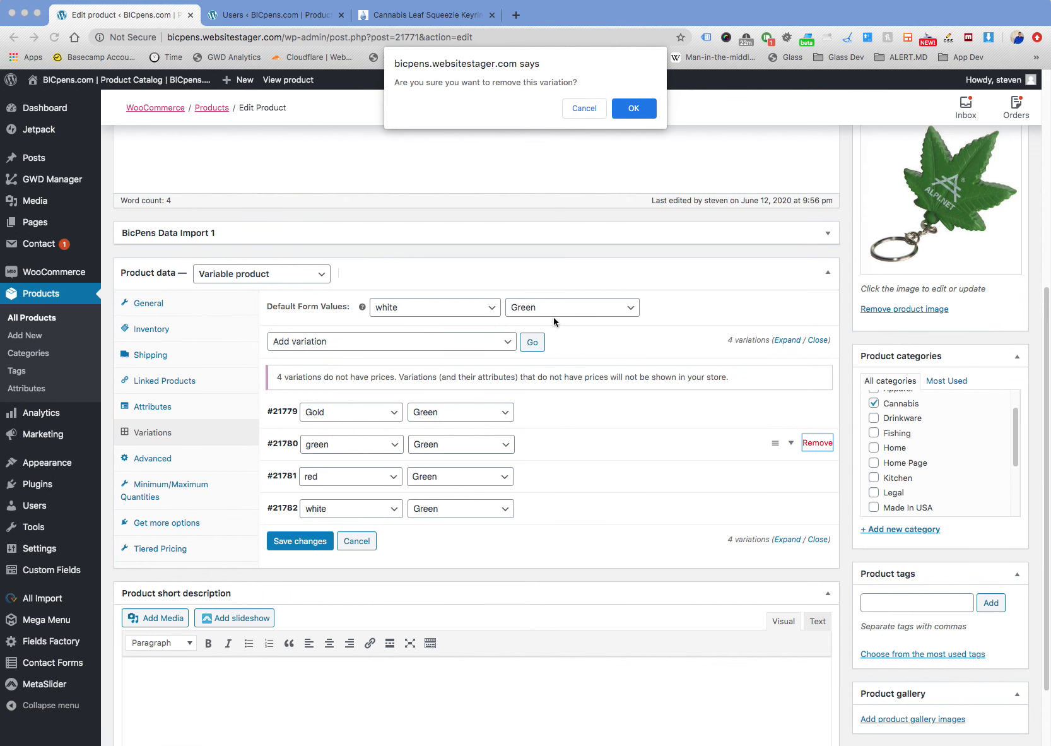
click(634, 104)
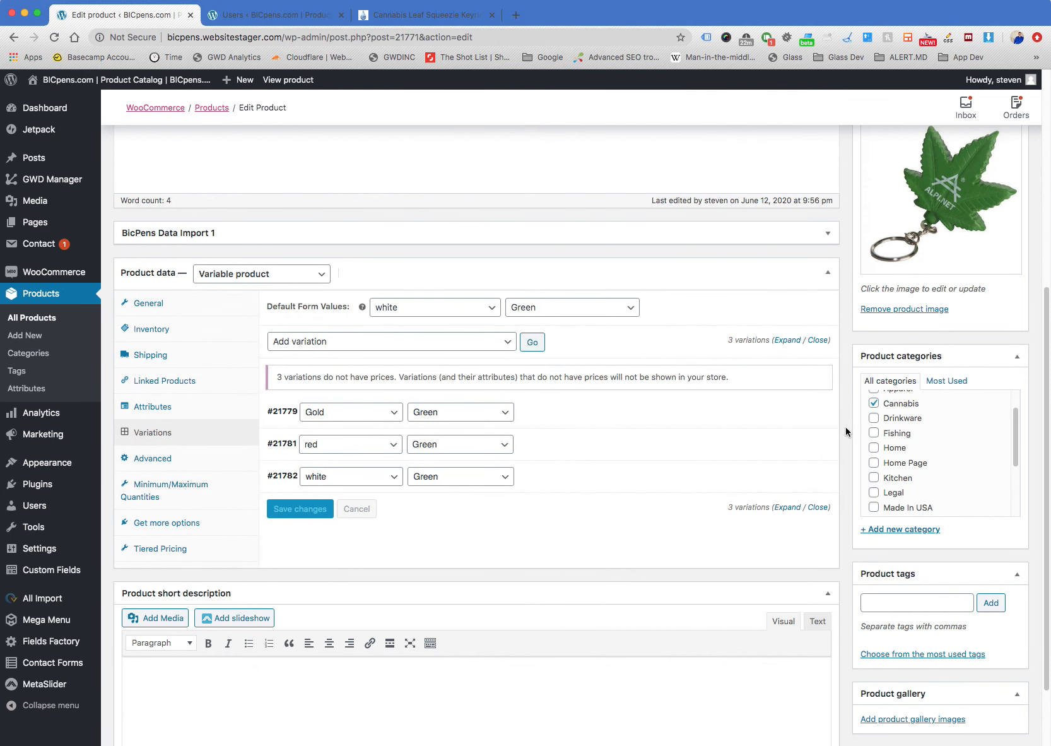
scroll(847, 428, up, 6)
click(1000, 415)
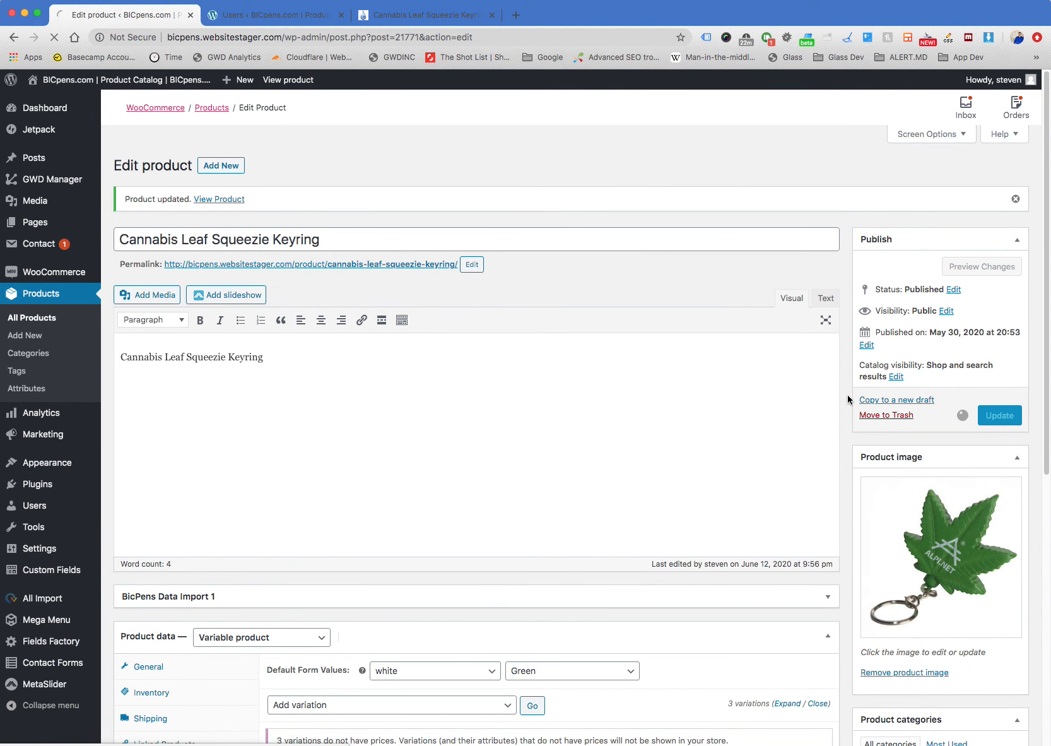
Open the updated keyring's store page from its permalink to check its availability
scroll(847, 394, down, 3)
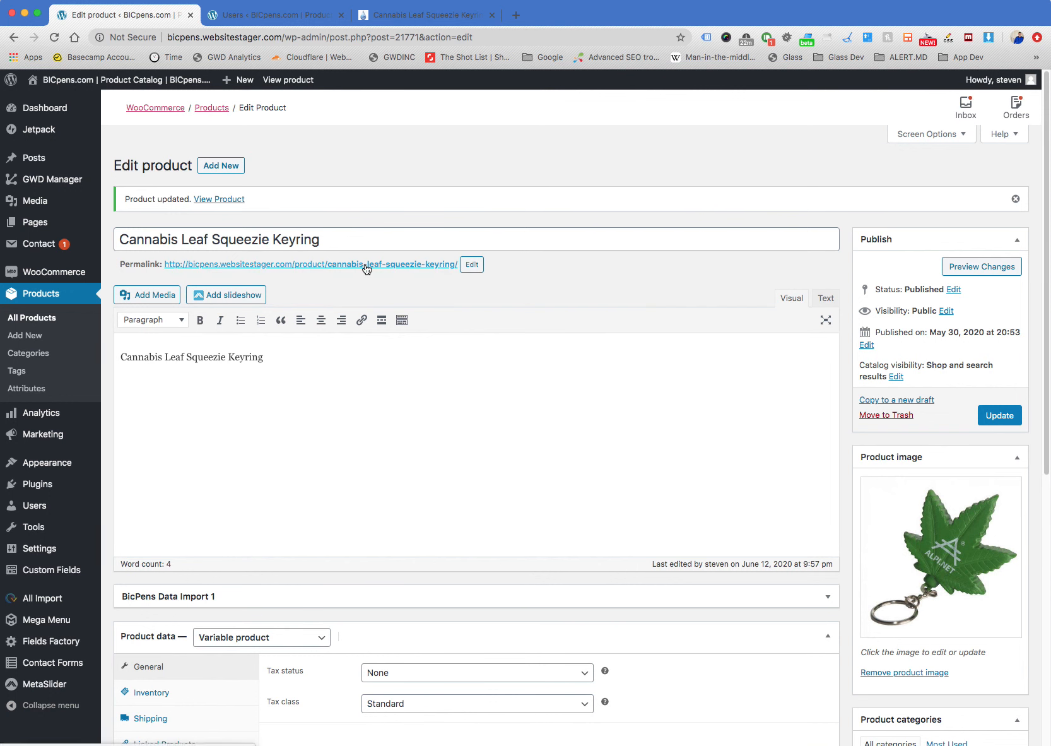
scroll(464, 402, down, 4)
scroll(453, 383, up, 4)
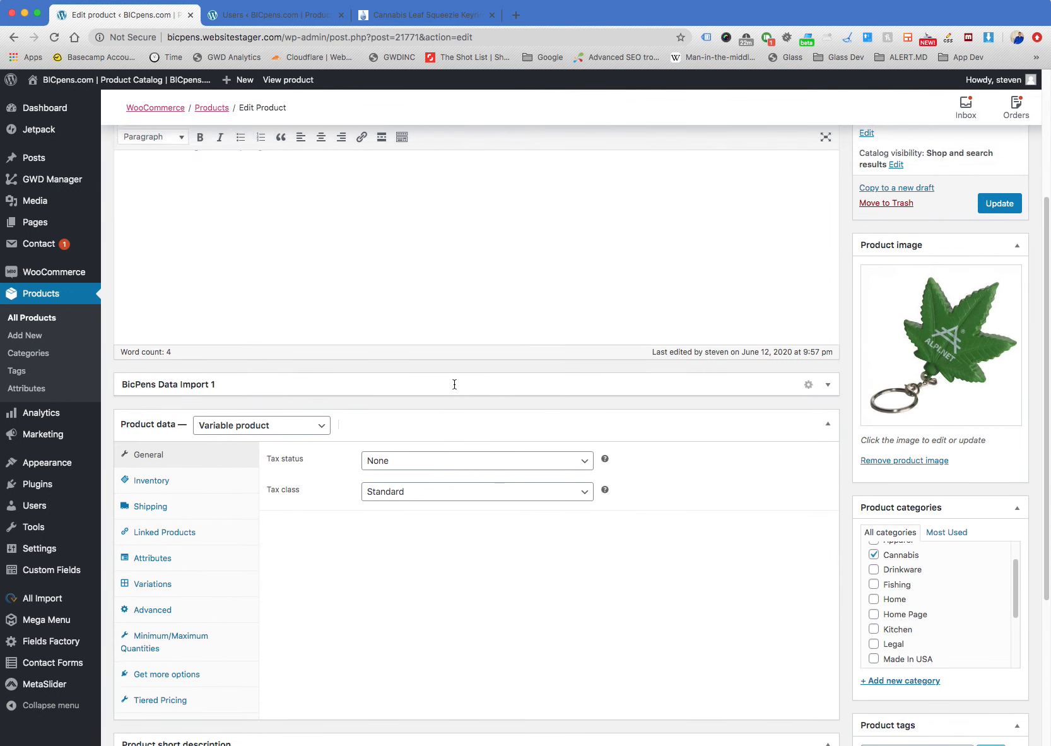
click(363, 259)
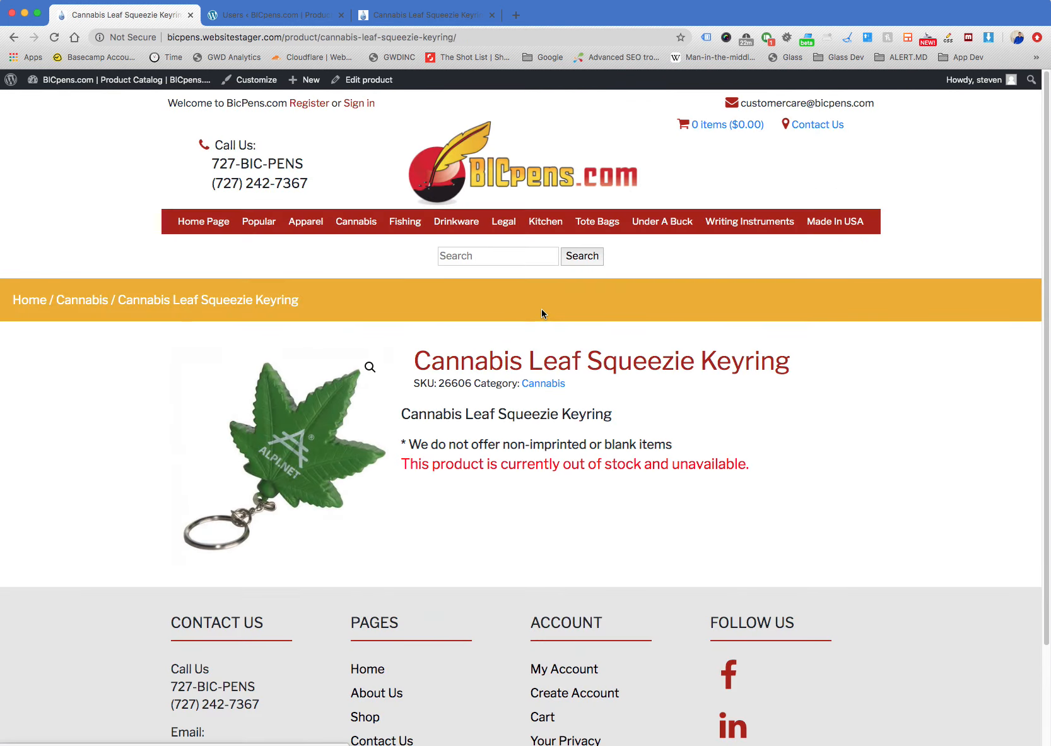
Reopen the keyring for editing and expand its Gold/Green variation to examine the price, tiered pricing and stock fields
click(369, 80)
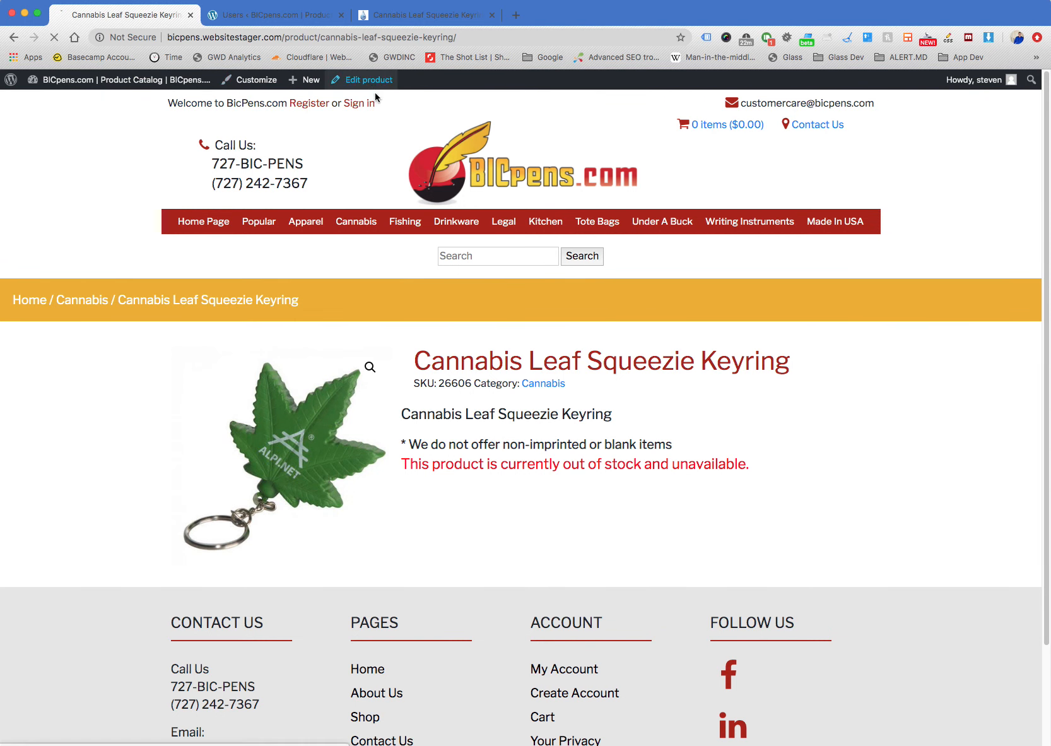
scroll(452, 387, down, 5)
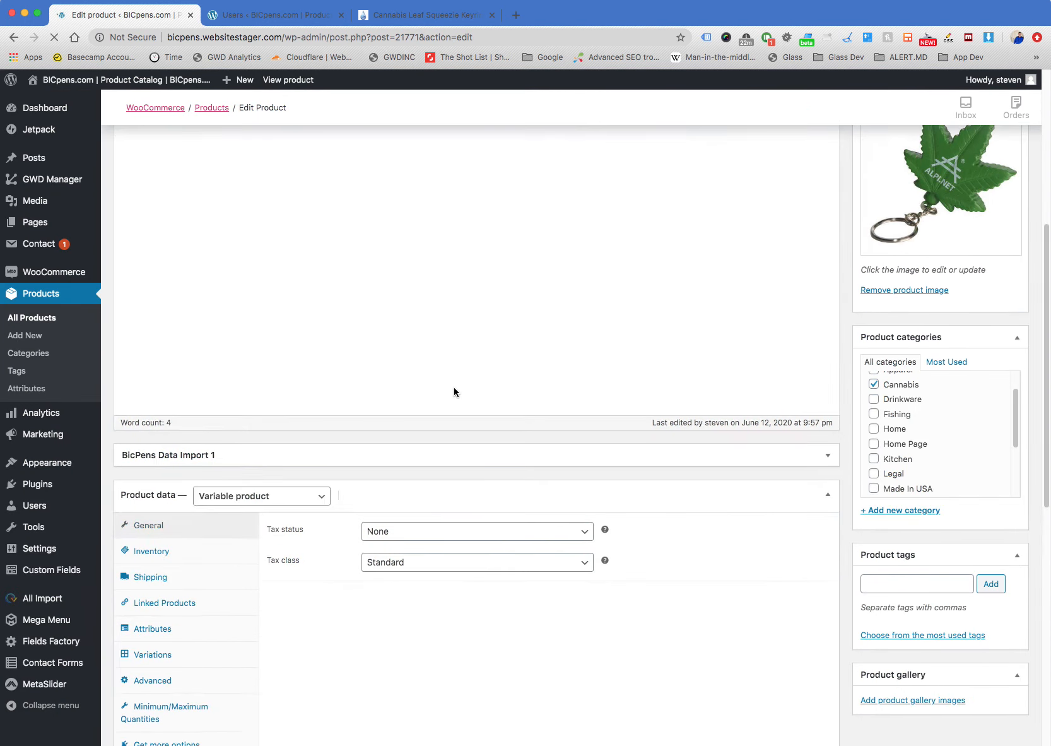
click(188, 443)
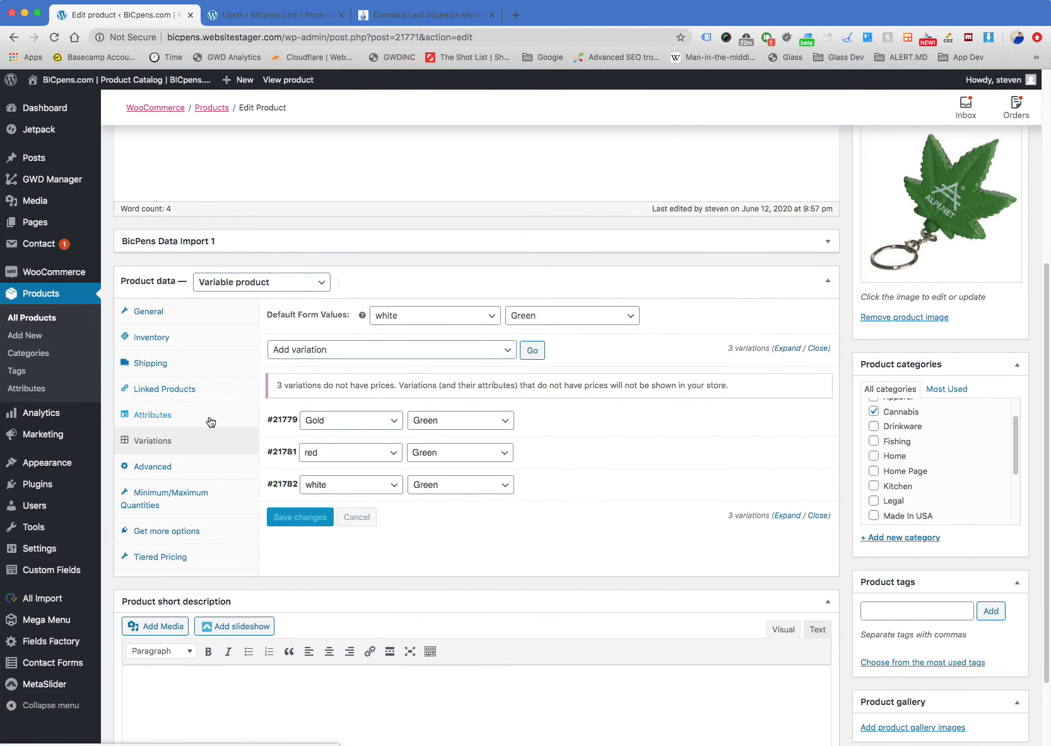
click(554, 420)
scroll(558, 418, down, 3)
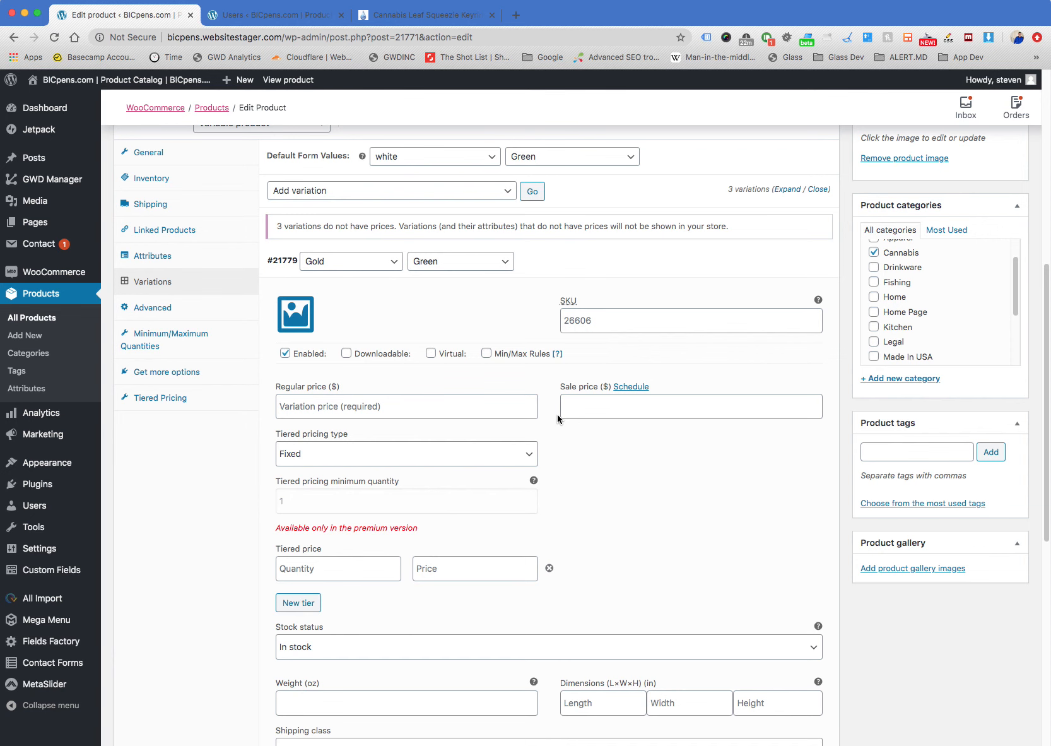
click(511, 452)
click(560, 456)
scroll(552, 417, up, 2)
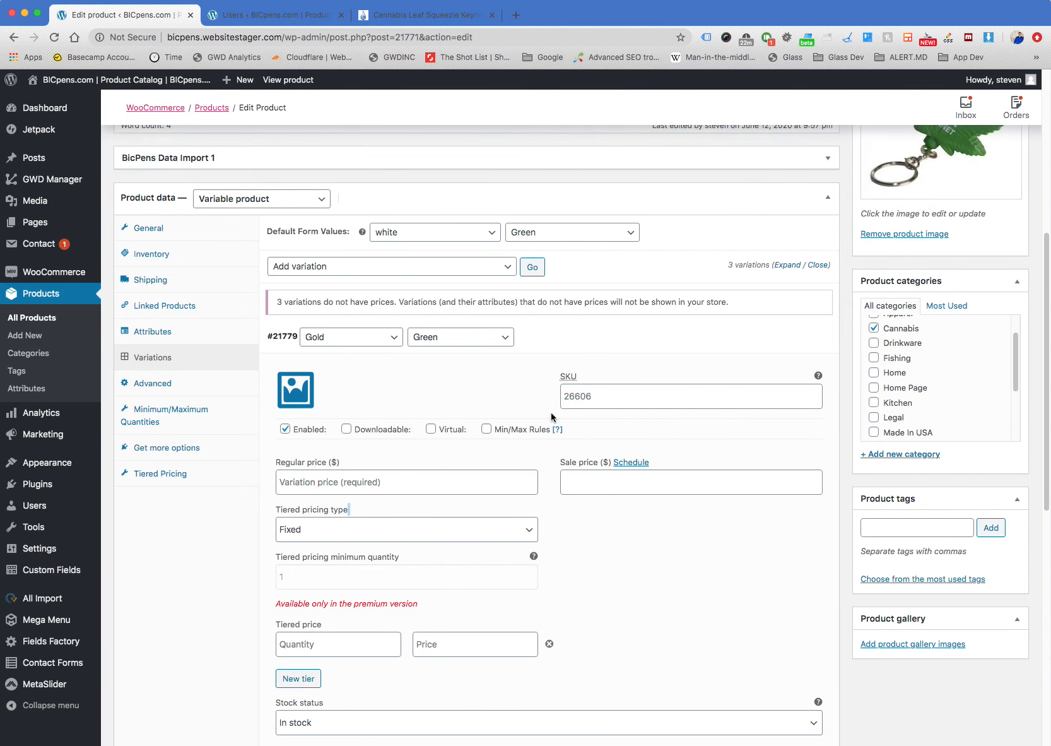
scroll(552, 417, down, 1)
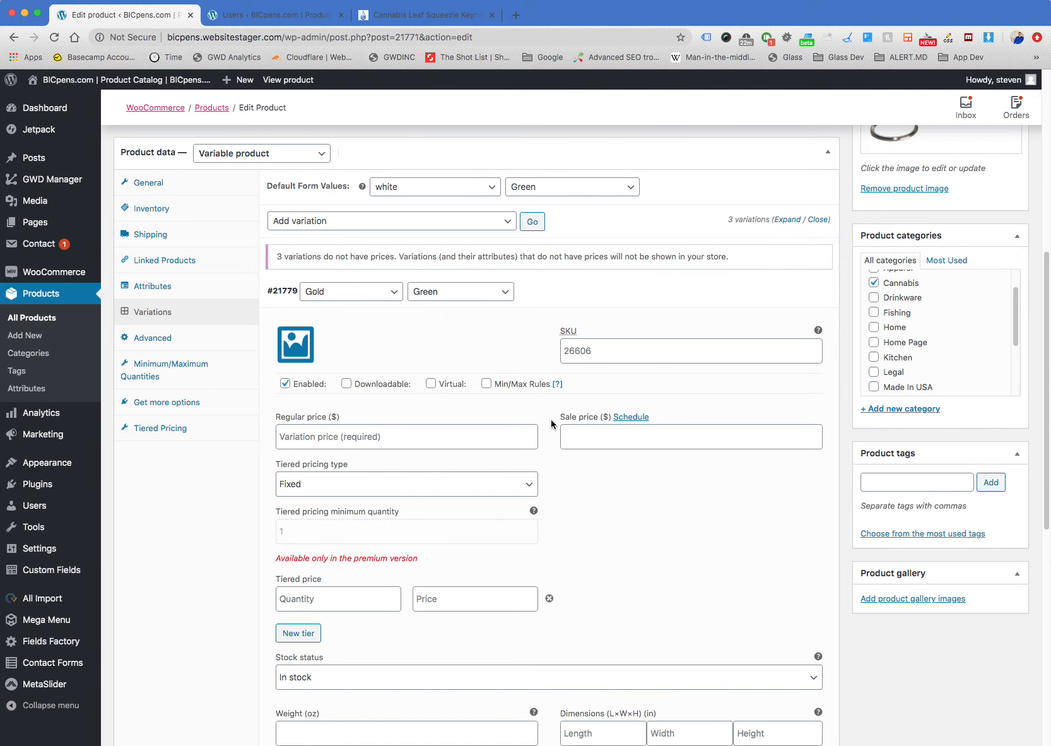
Collapse the keyring's Gold/Green variation and examine the product's main description text
scroll(549, 437, up, 4)
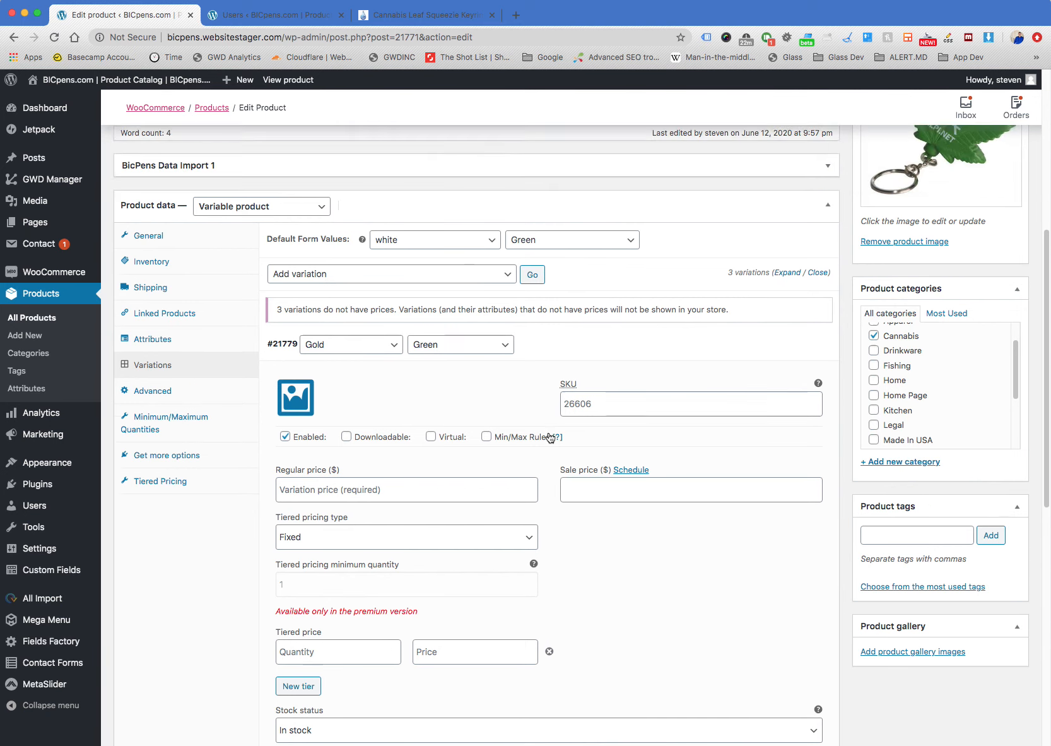
click(563, 450)
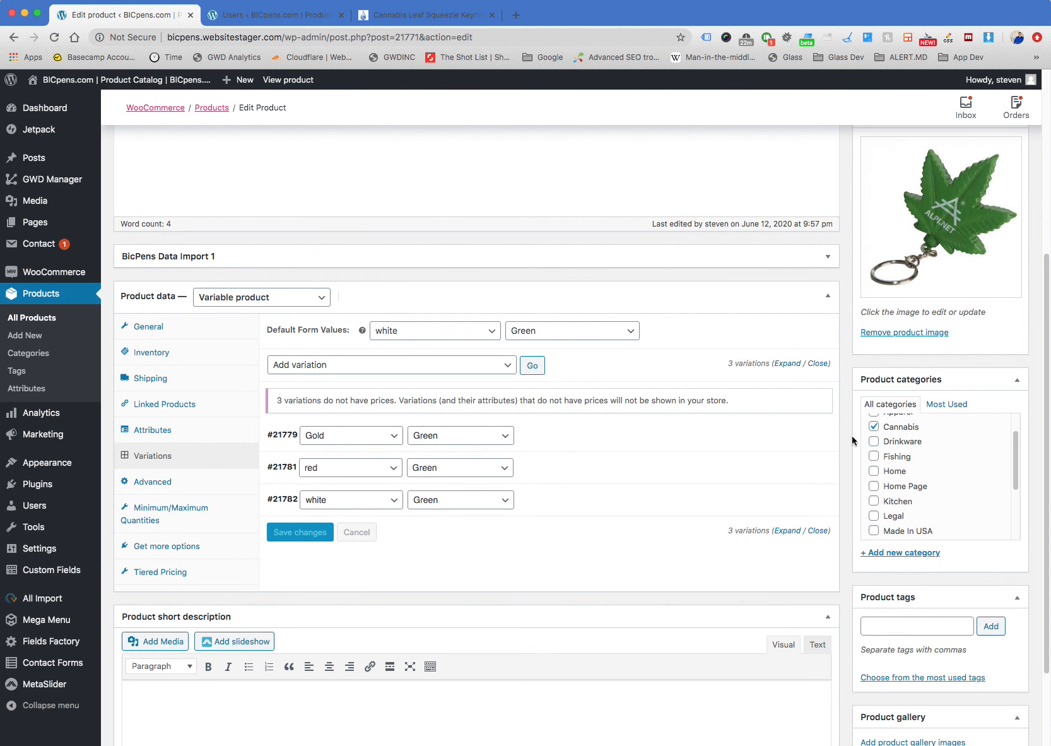
scroll(841, 433, up, 8)
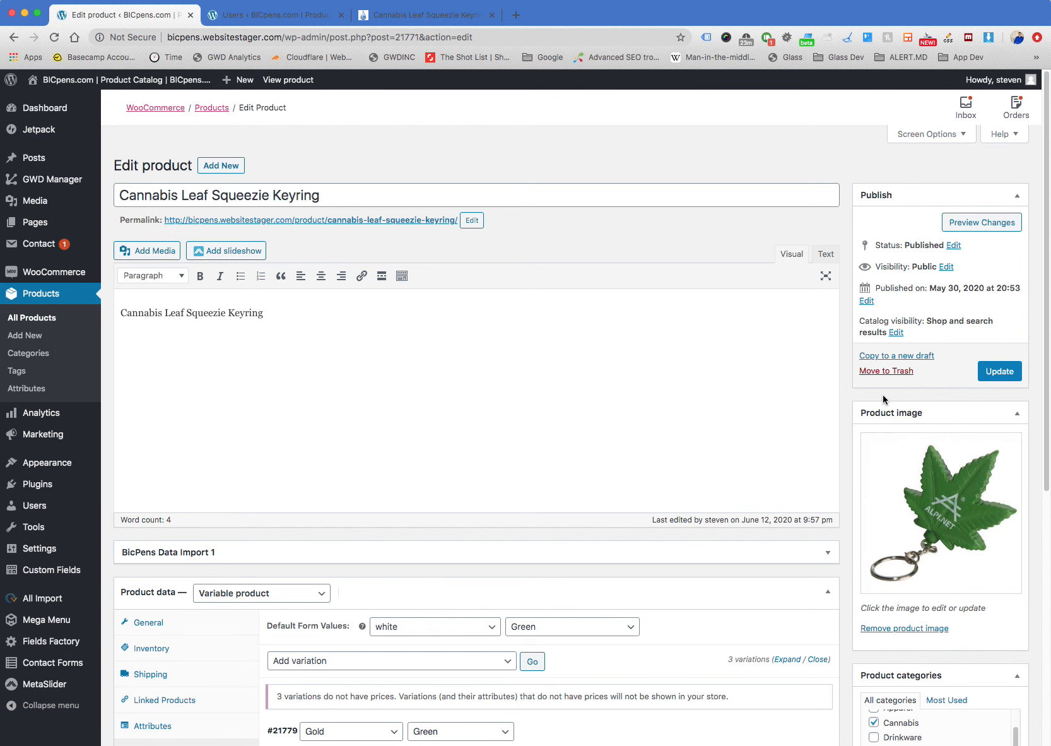
drag(289, 315, 8, 299)
click(338, 321)
triple_click(307, 308)
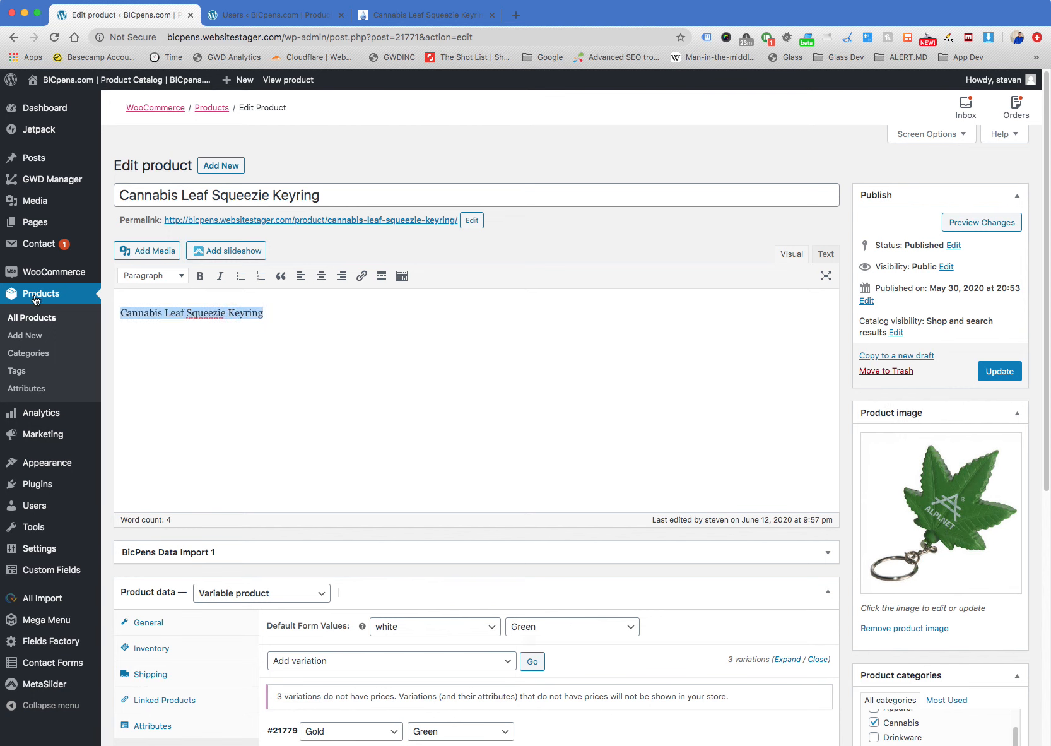
click(340, 326)
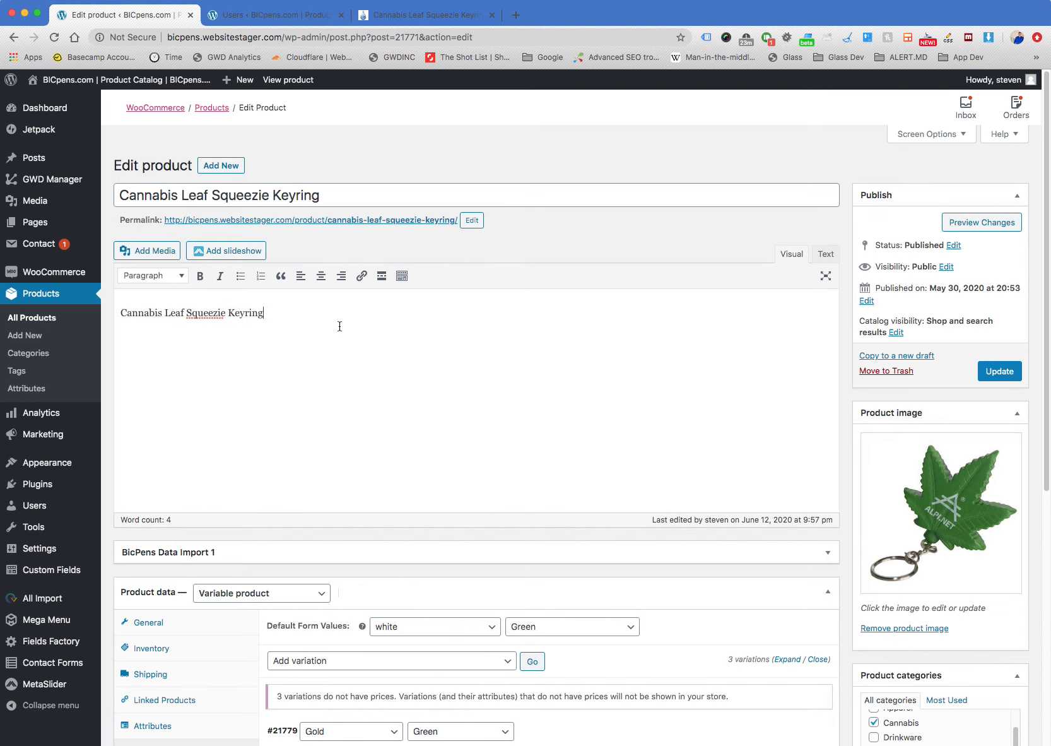
Open the keyring's store page from its permalink to compare its description and availability with the product settings
scroll(844, 360, down, 3)
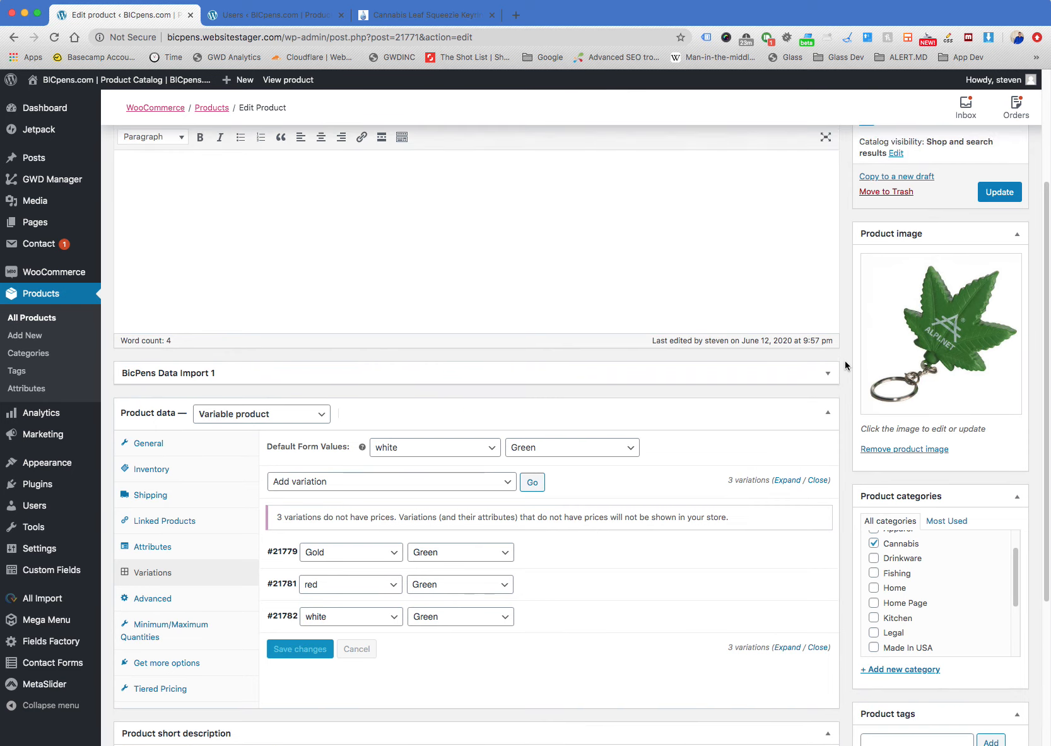
scroll(844, 361, up, 3)
click(383, 220)
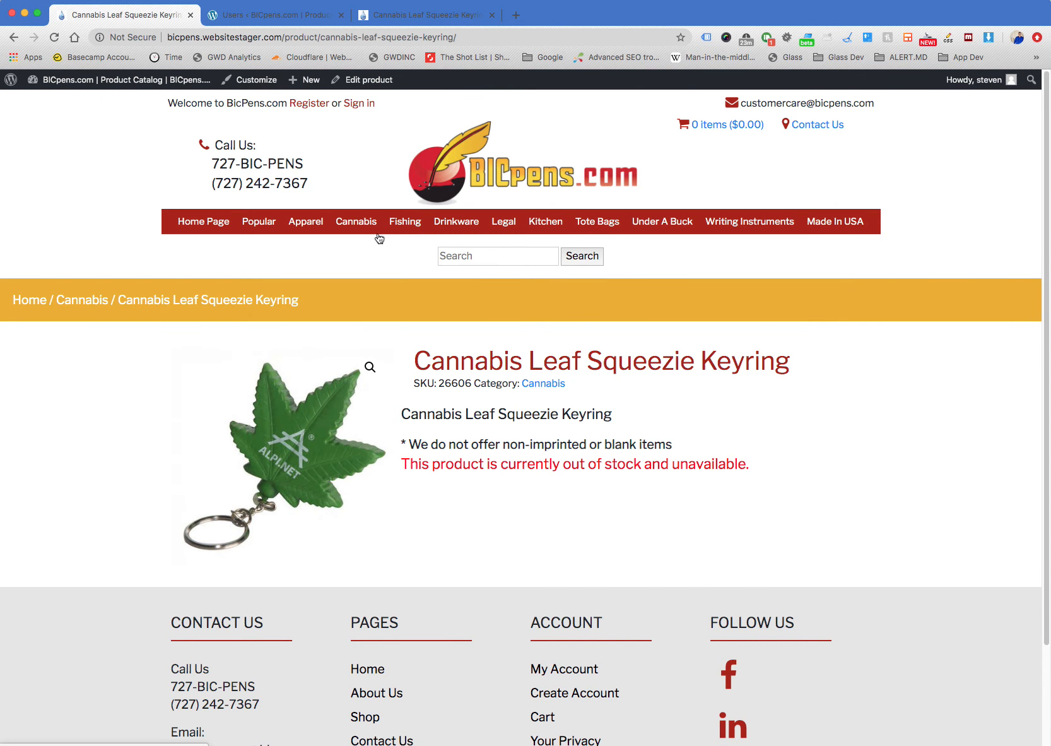
drag(436, 405, 353, 357)
click(826, 489)
click(523, 341)
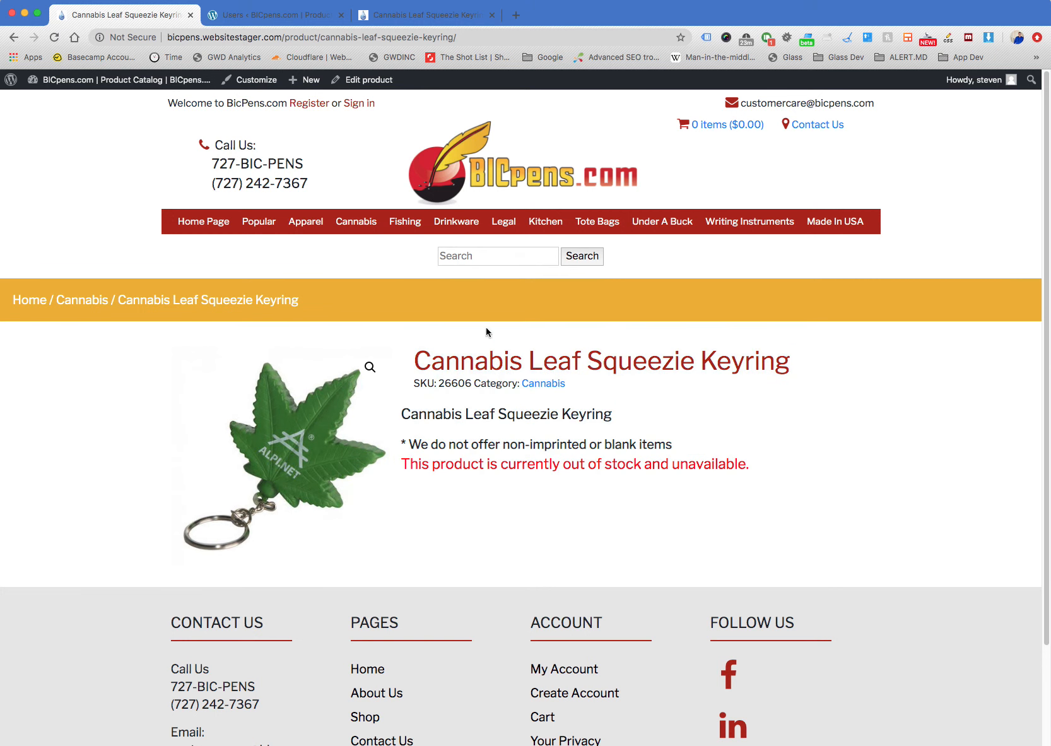
Return to the keyring's editor, recheck the main description text and reopen the store page from the permalink
click(14, 37)
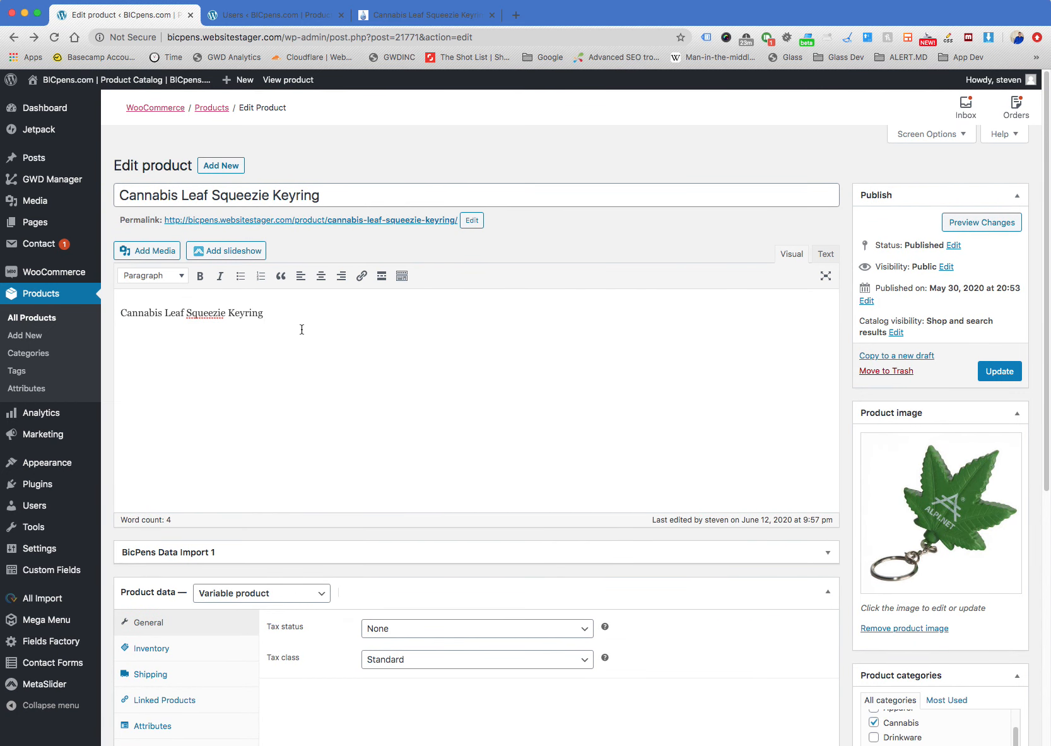
key(super+a)
click(315, 321)
drag(296, 318, 134, 301)
click(302, 311)
click(327, 224)
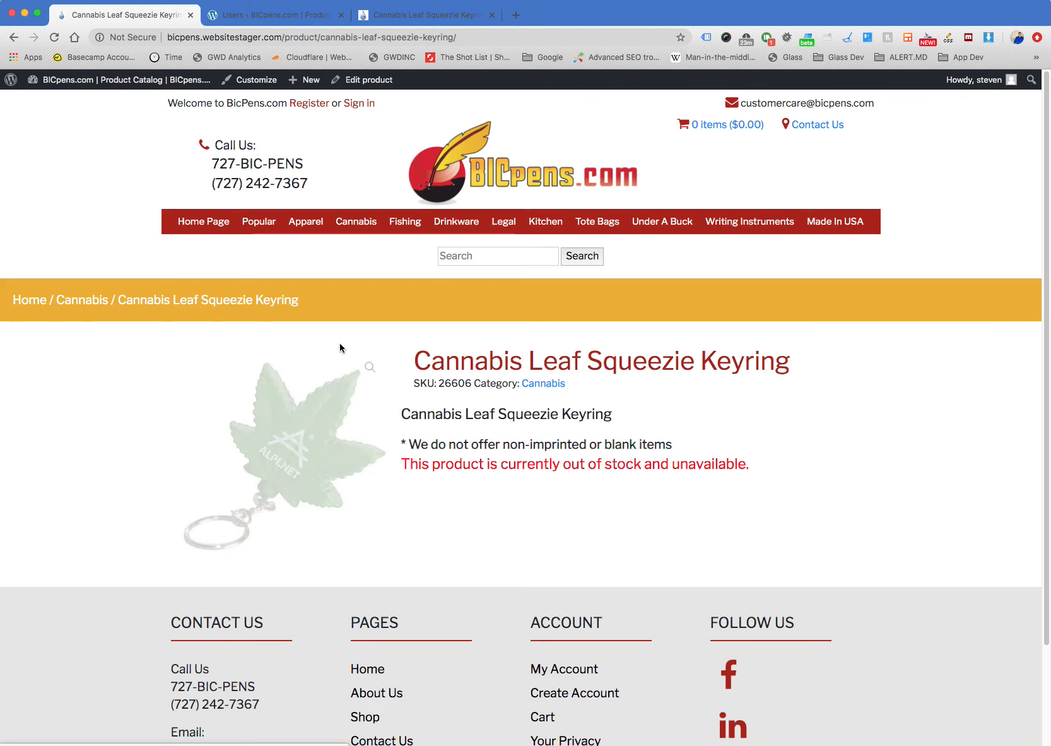
Browse the Cannabis category on the storefront, examining the listed products and their "As Low As" prices
click(365, 221)
scroll(933, 372, down, 4)
scroll(931, 377, down, 8)
scroll(931, 377, down, 4)
scroll(931, 372, down, 8)
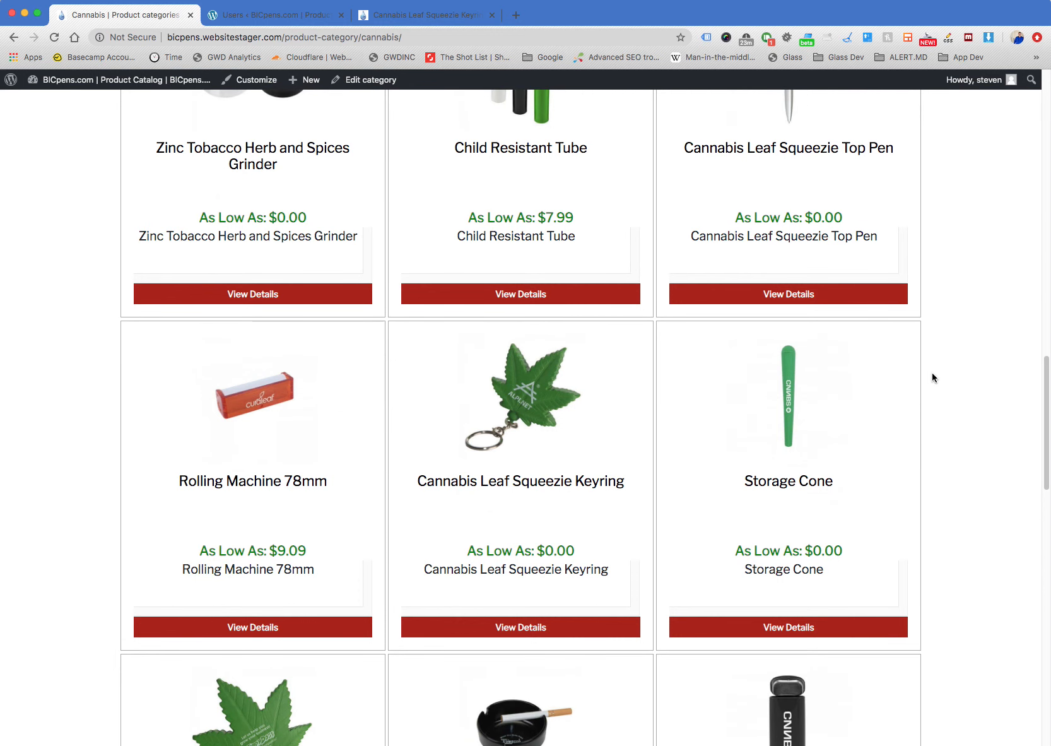
scroll(932, 377, down, 7)
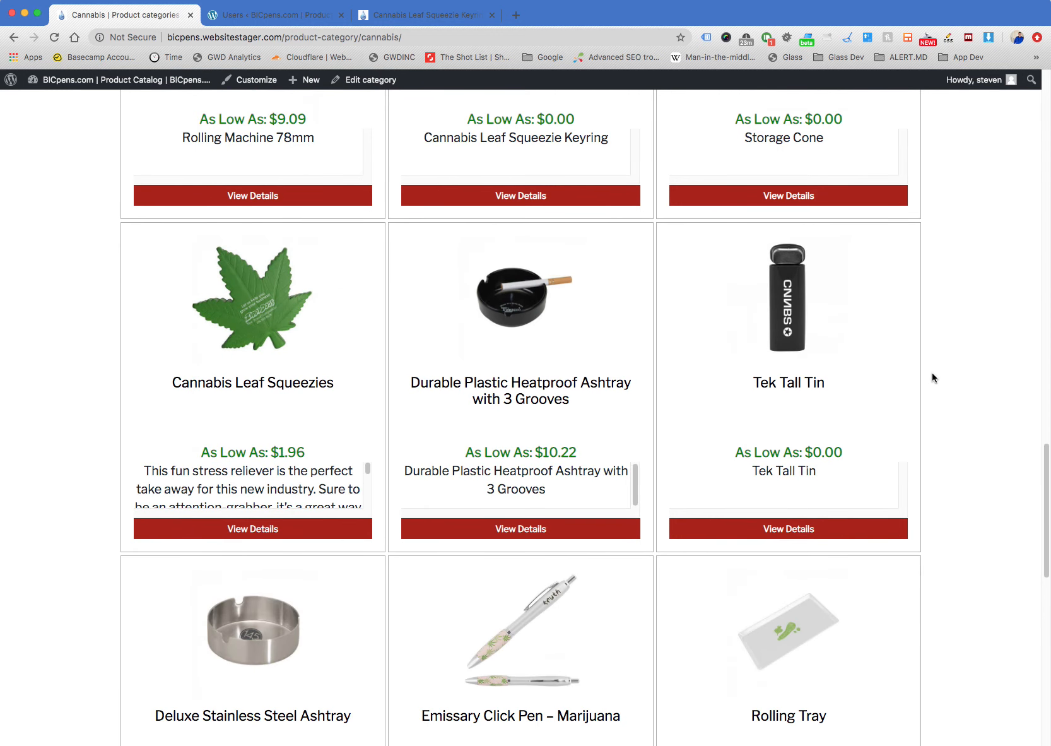
scroll(931, 376, down, 5)
scroll(932, 376, up, 5)
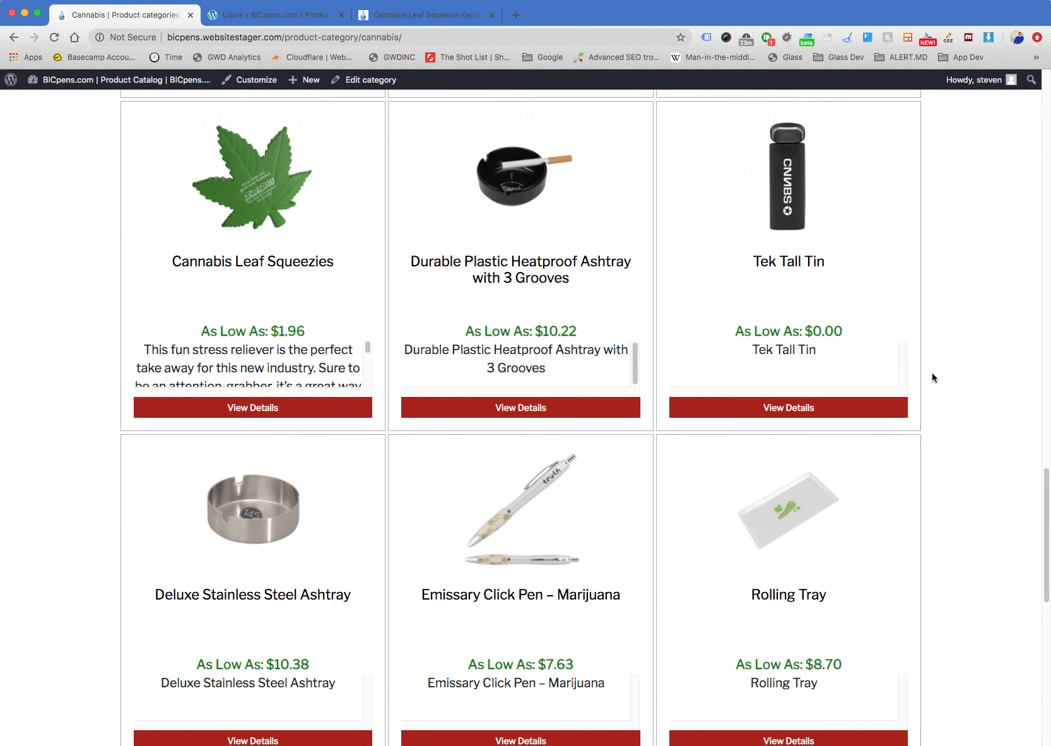
Open the Cannabis Leaf Squeezies product page and examine its description, imprint note and availability
click(272, 378)
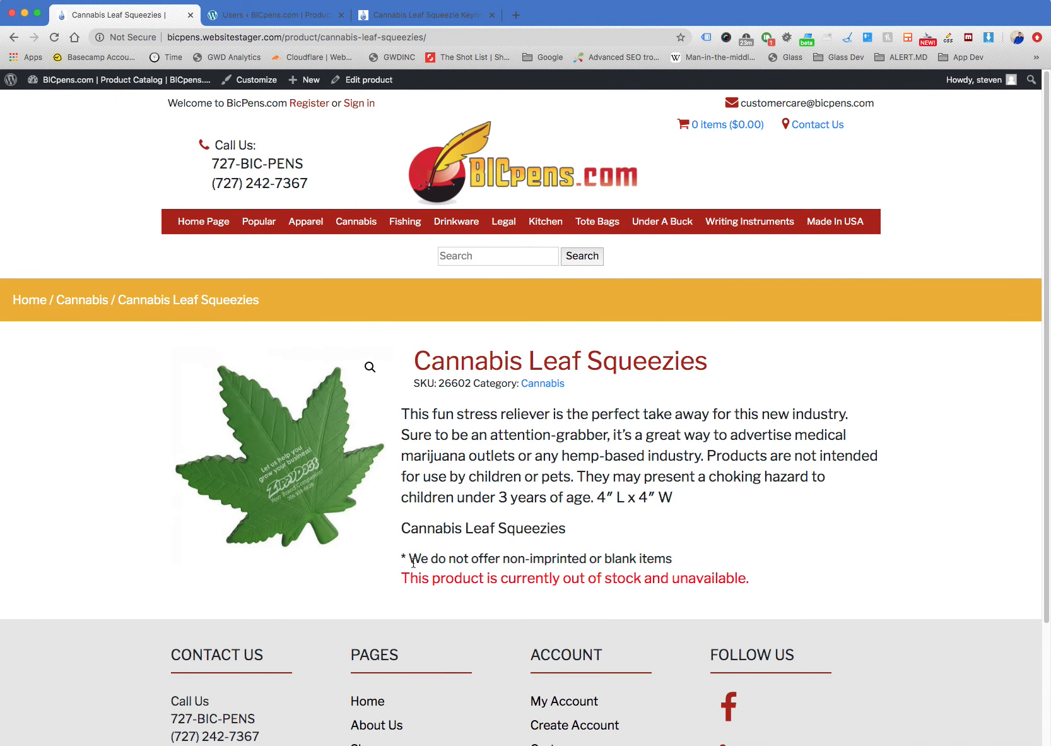
drag(397, 560, 813, 575)
click(428, 416)
click(813, 576)
Open Cannabis Leaf Squeezies for editing and review its list of variations
click(369, 79)
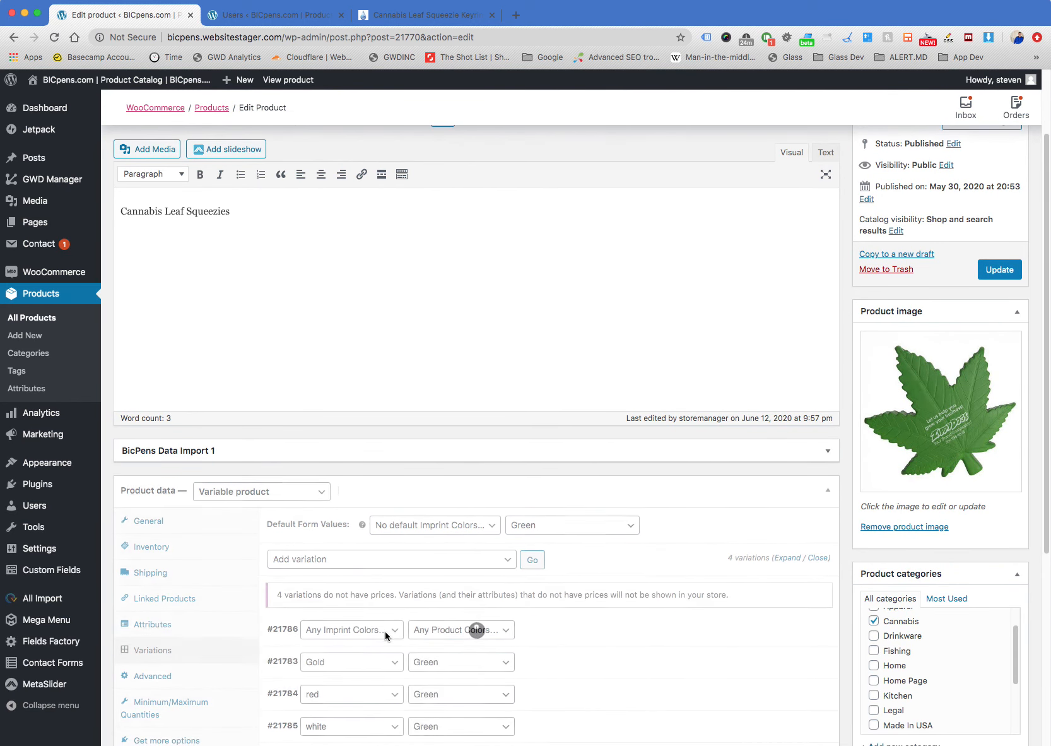
scroll(649, 599, down, 3)
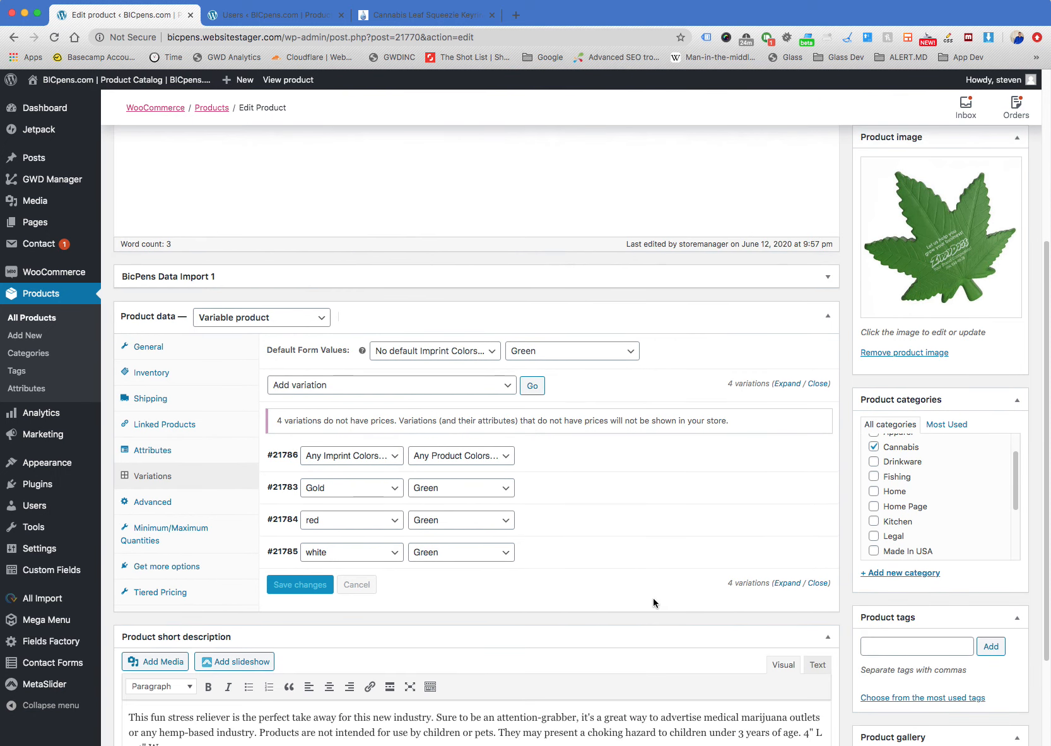
scroll(653, 598, down, 1)
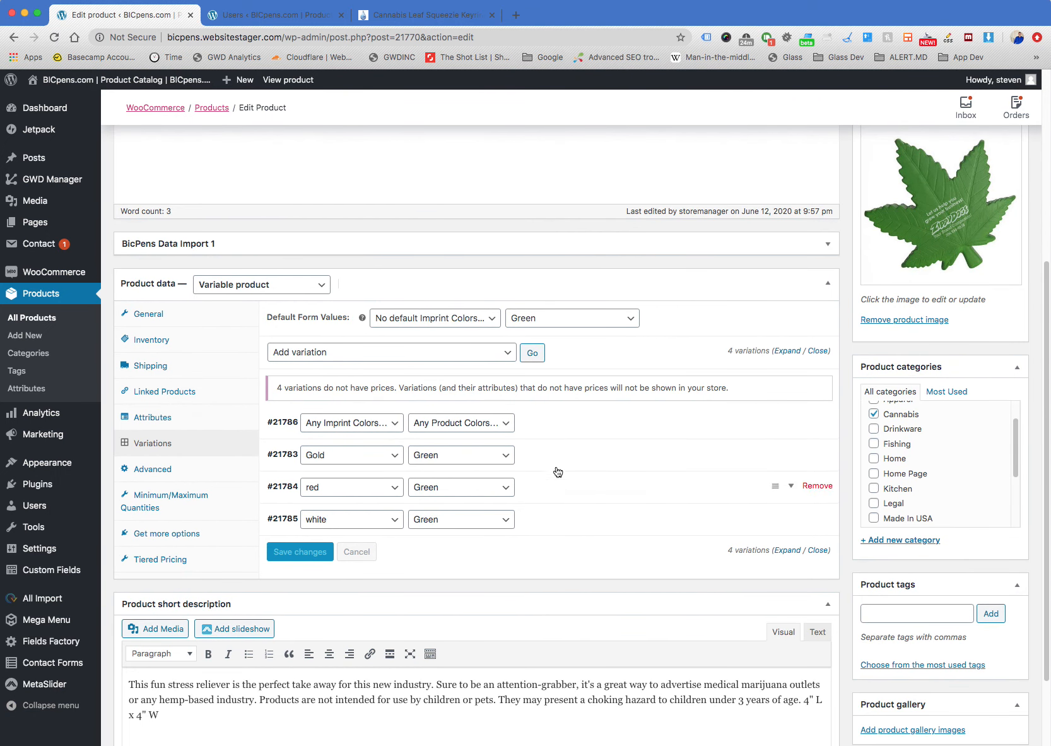
Review the product data sections of Cannabis Leaf Squeezies, from General settings through Tiered Pricing
click(209, 313)
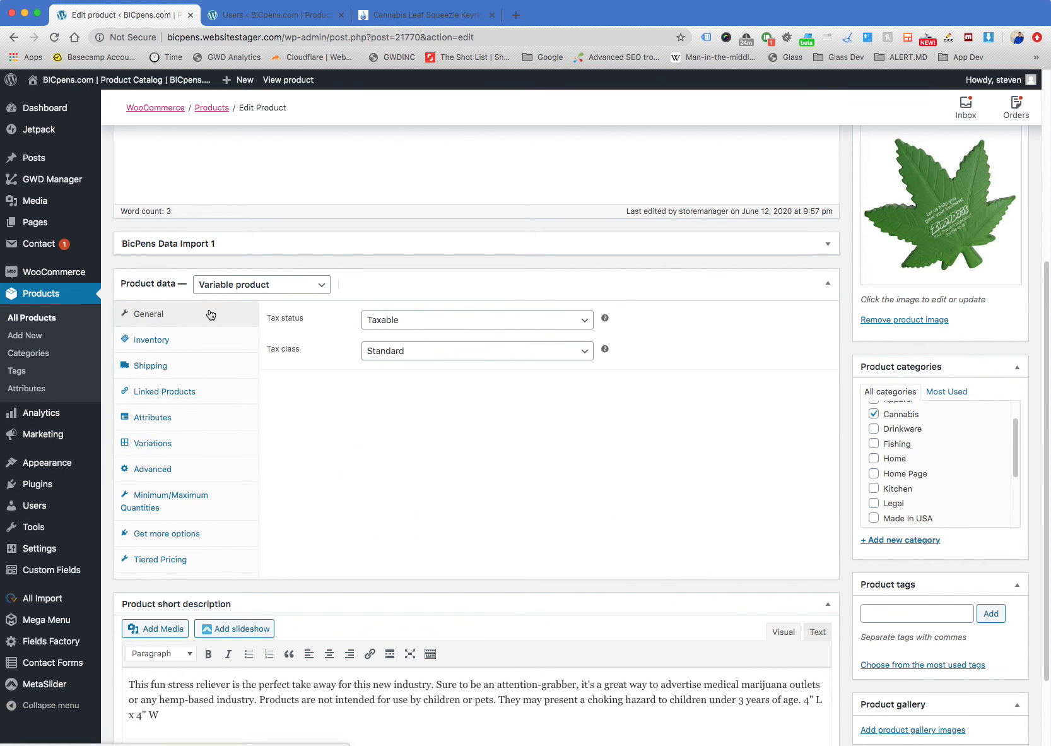
click(213, 340)
click(213, 366)
click(215, 393)
click(215, 418)
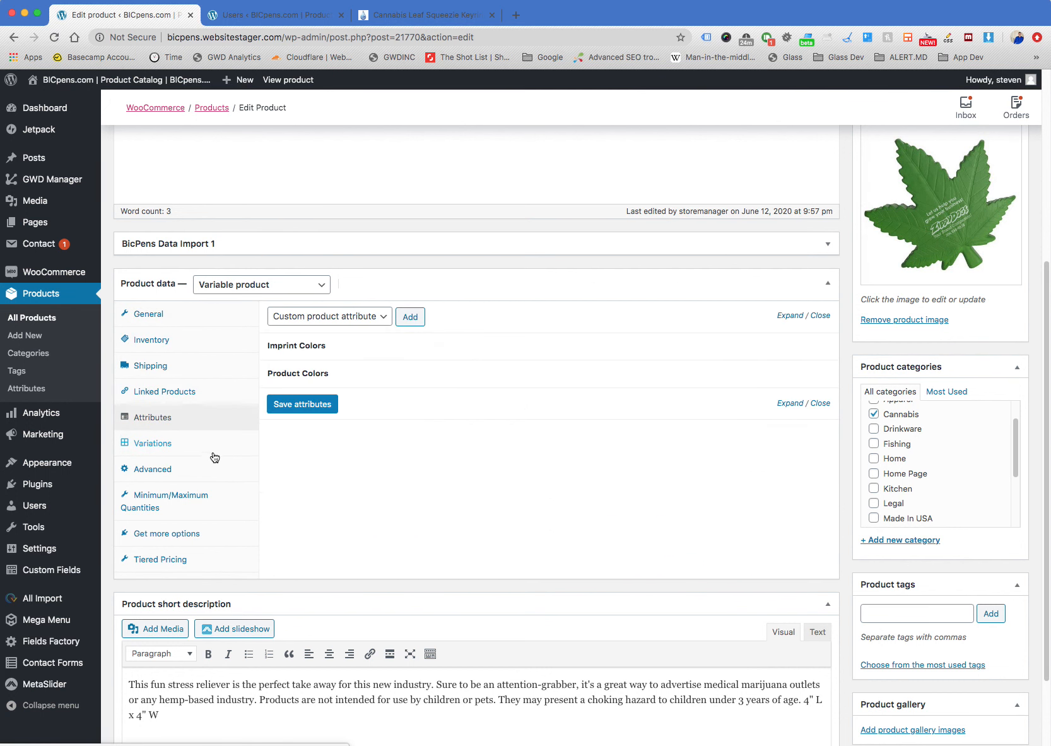
click(214, 469)
click(217, 443)
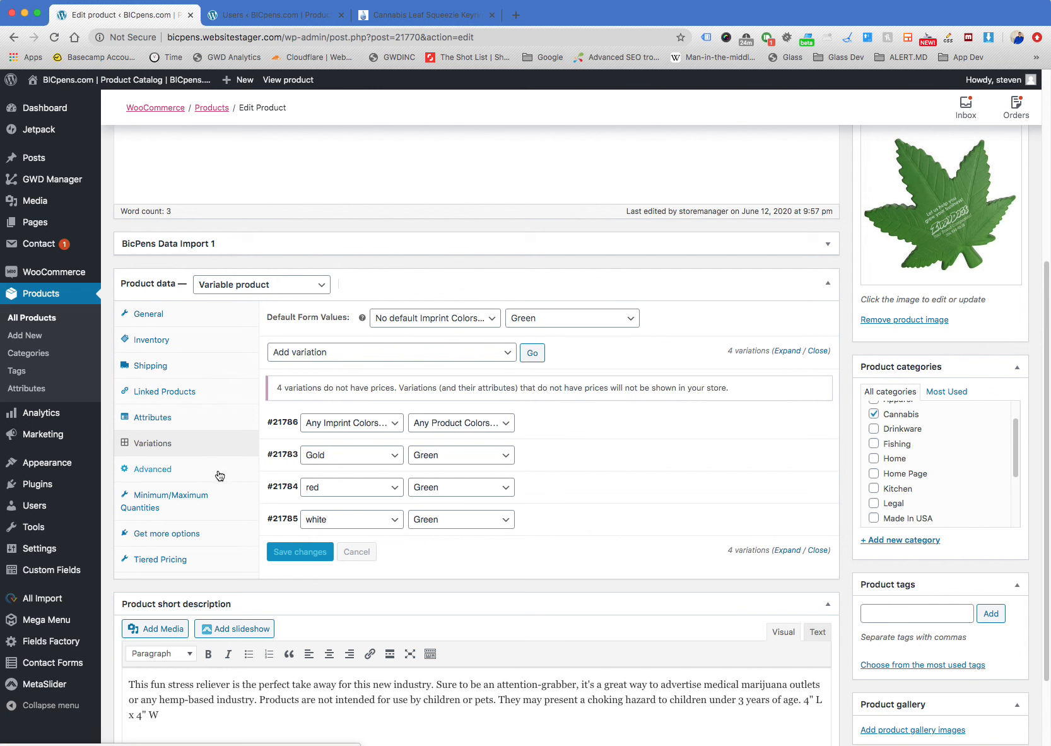
click(219, 475)
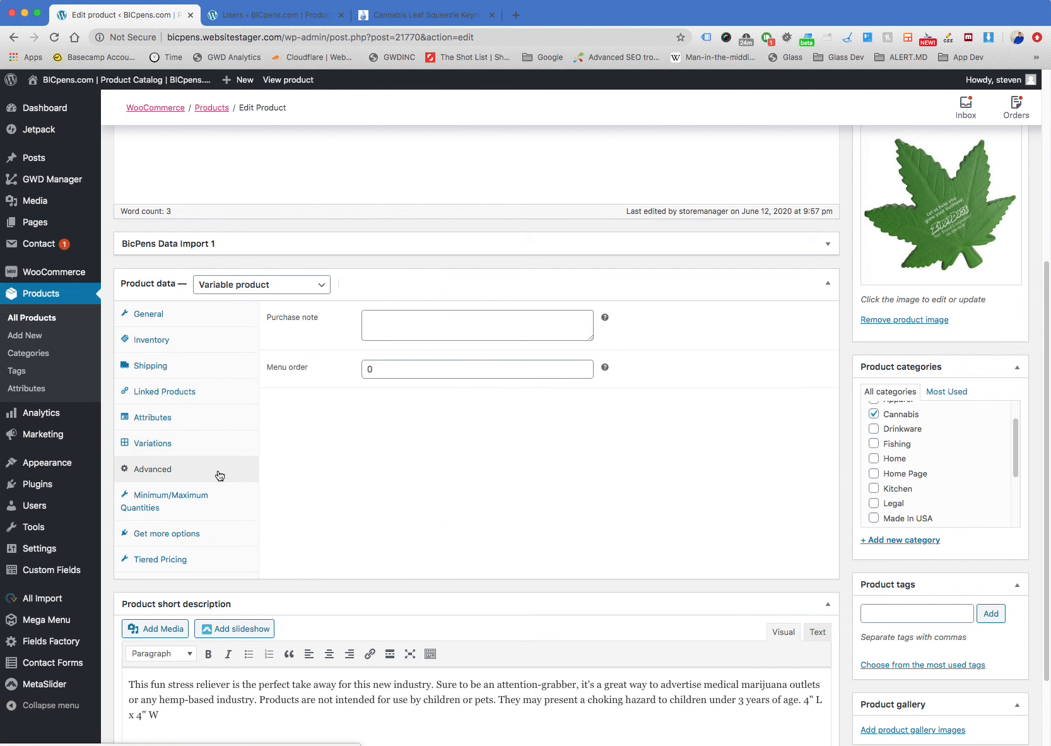
click(212, 513)
click(208, 533)
click(206, 566)
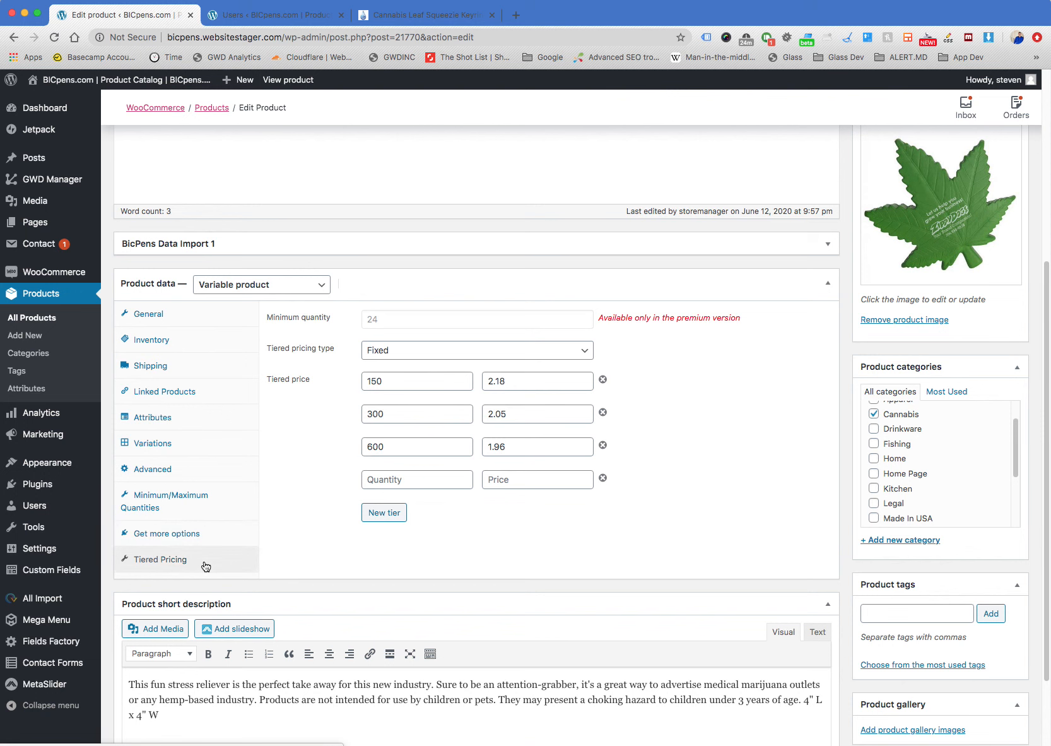
Copy the tier price for quantity 150 and set the Gold/Green variation's regular price to 2.18
drag(512, 381, 445, 375)
key(super+c)
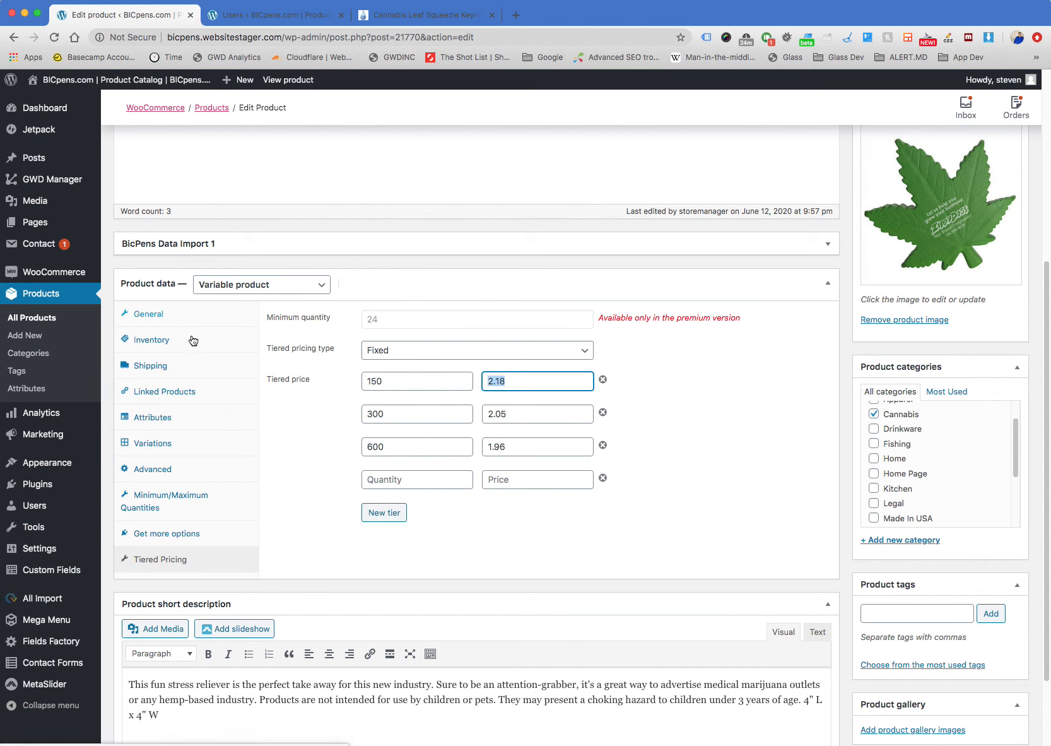
click(189, 447)
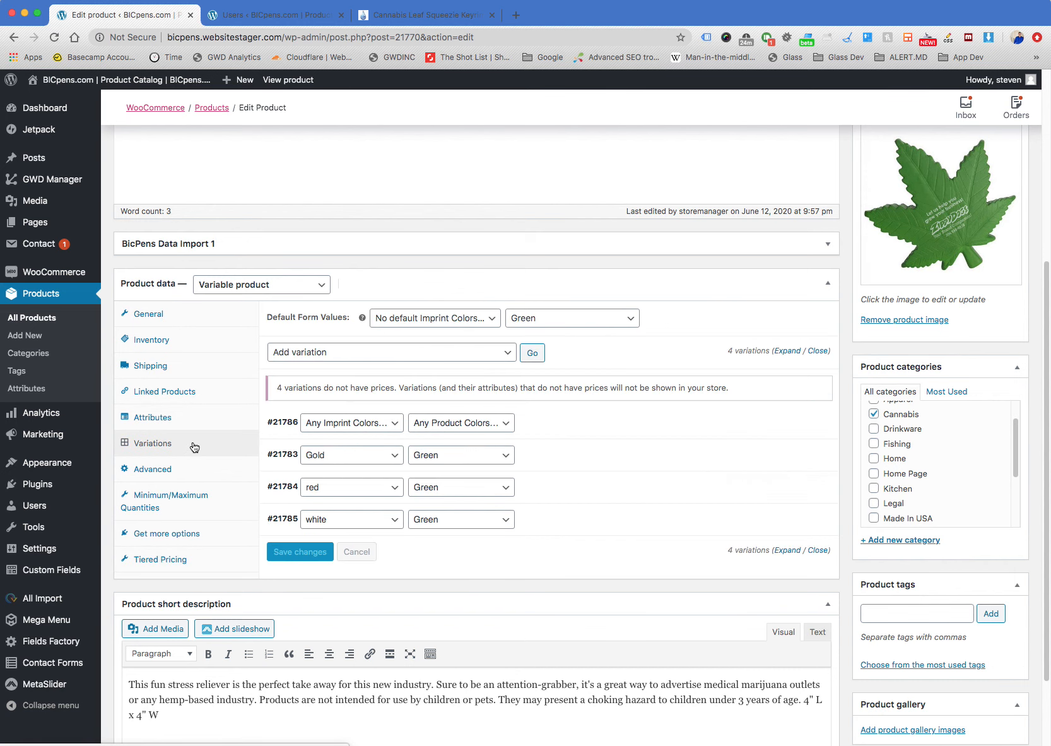
click(621, 460)
scroll(530, 460, down, 3)
click(344, 416)
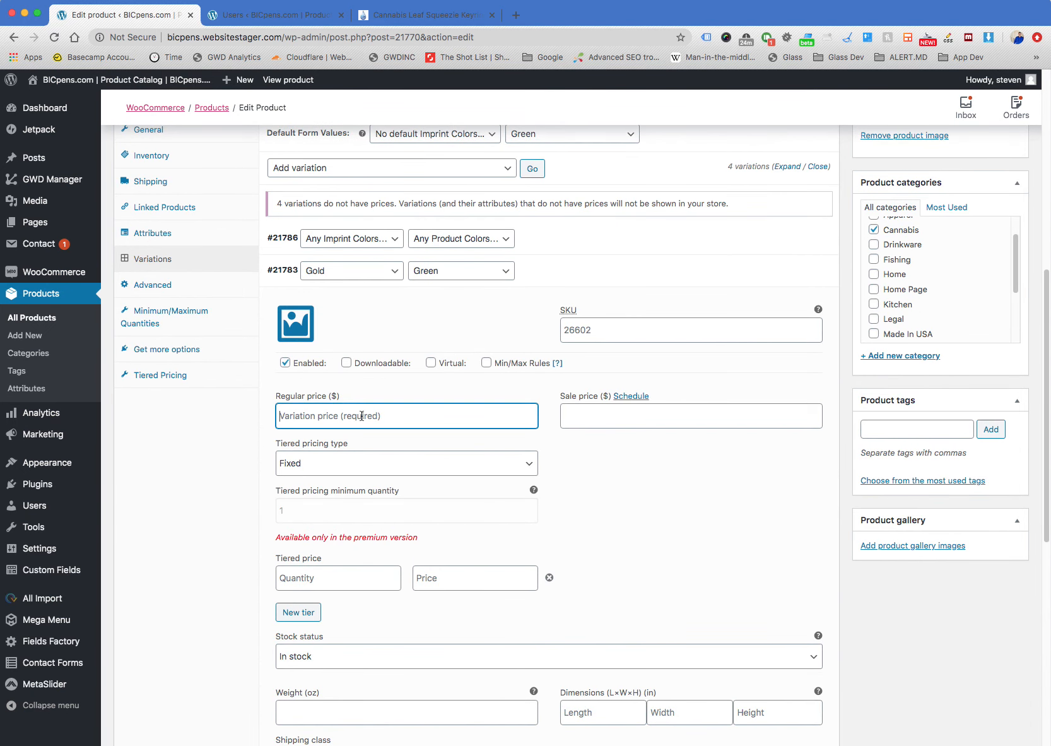
text(2.50)
scroll(432, 473, down, 10)
Set the regular price of the red/Green and white/Green variations to 2.18 and update the product
click(602, 386)
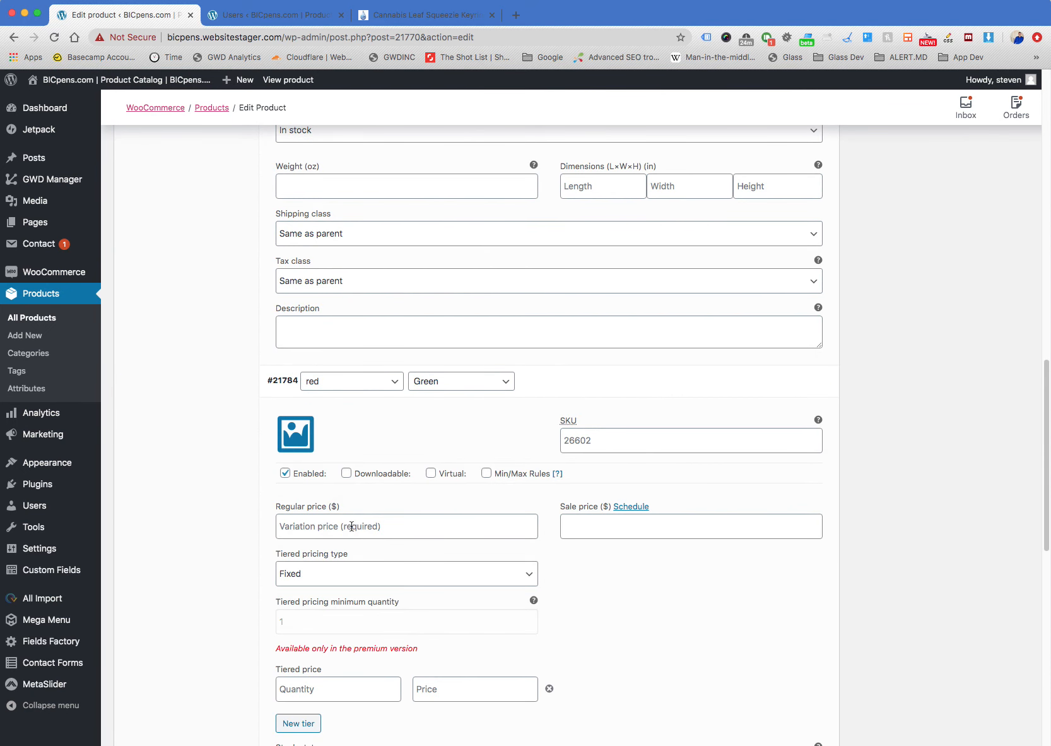
click(350, 530)
scroll(519, 505, down, 8)
click(584, 610)
scroll(495, 506, down, 6)
click(358, 373)
text(2.18)
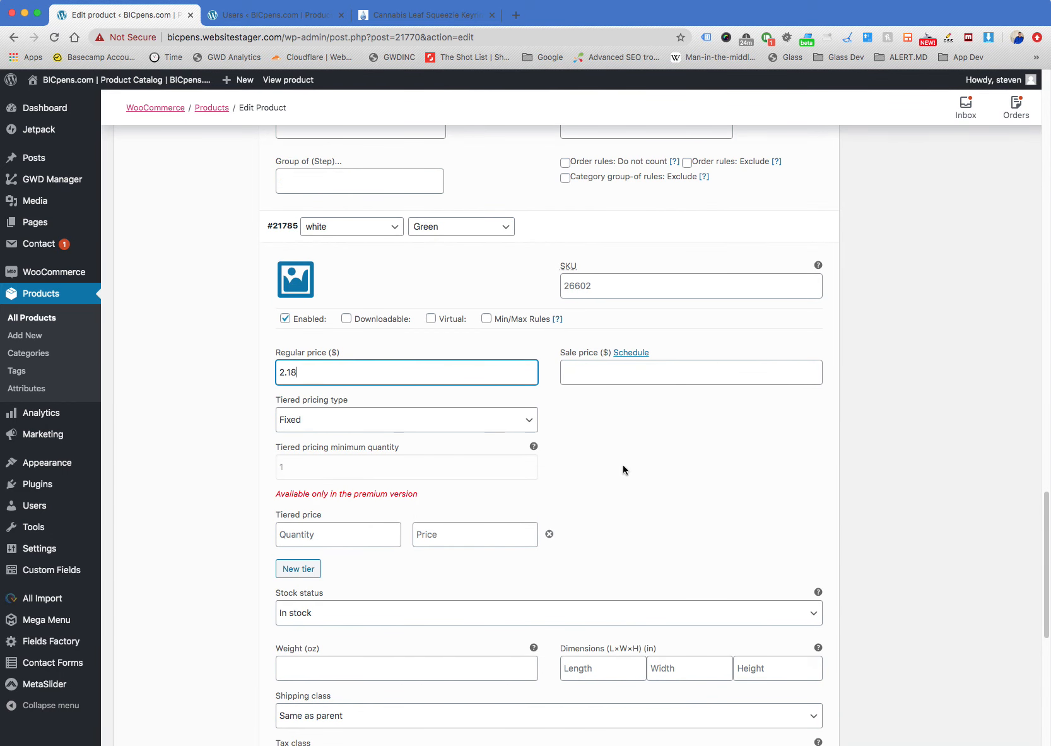
scroll(834, 436, up, 20)
click(984, 375)
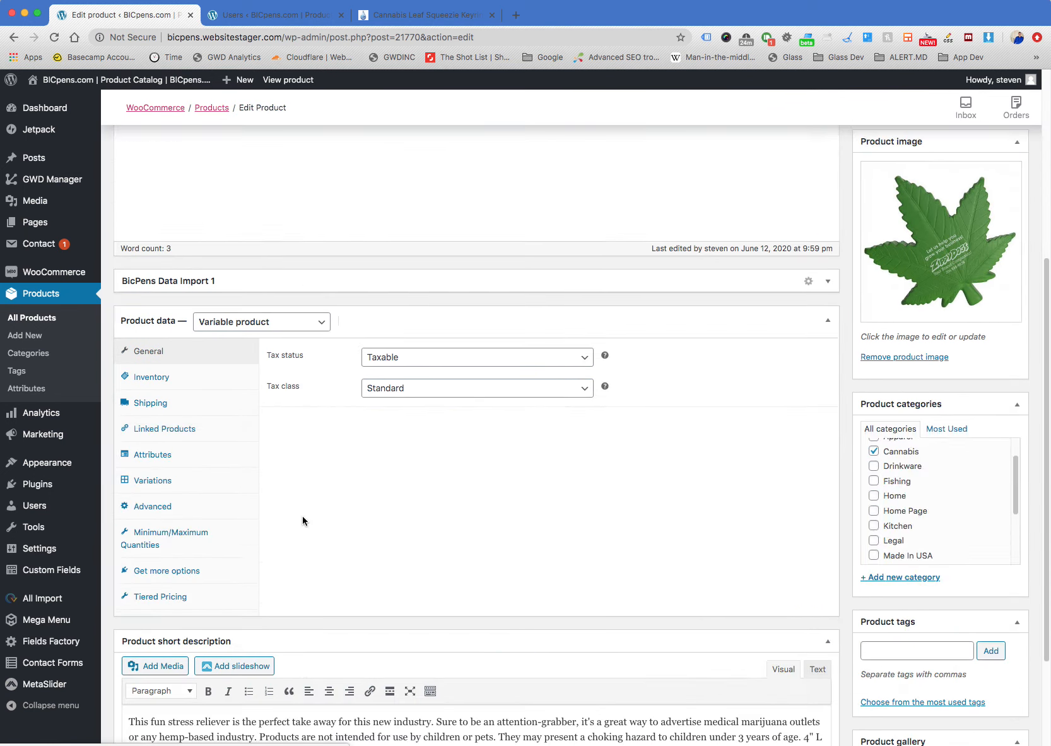
Expand all variations again and set the regular price of the Any Imprint Colors/Any Product Colors variation to 2.18
scroll(302, 520, down, 3)
click(196, 334)
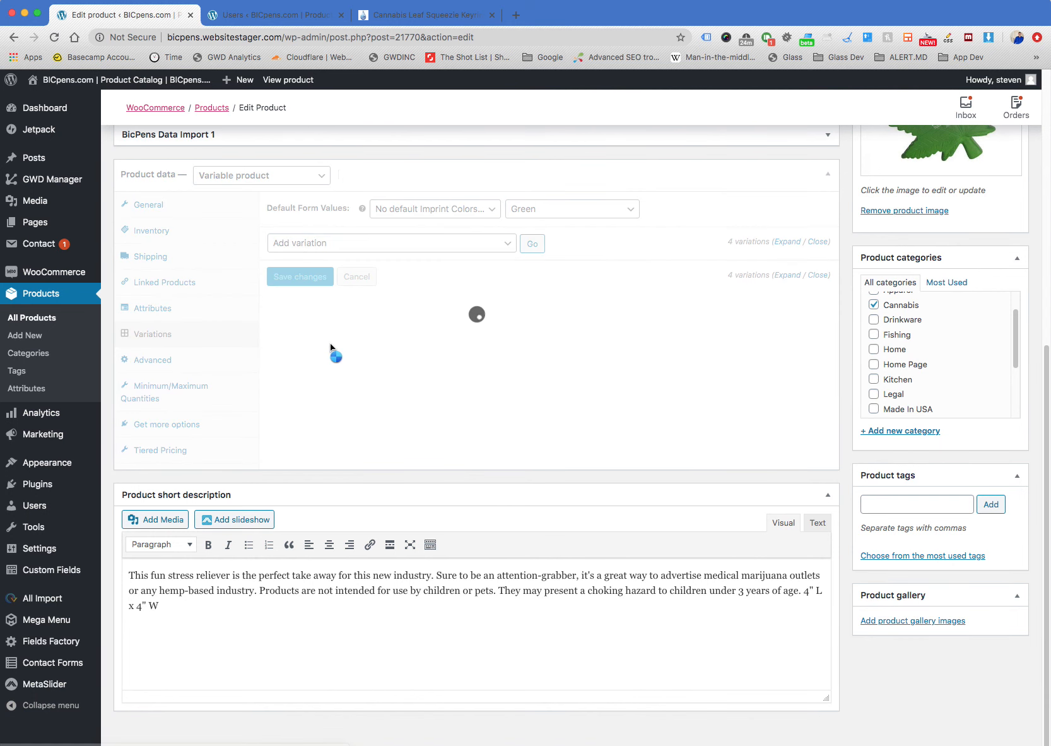
click(797, 243)
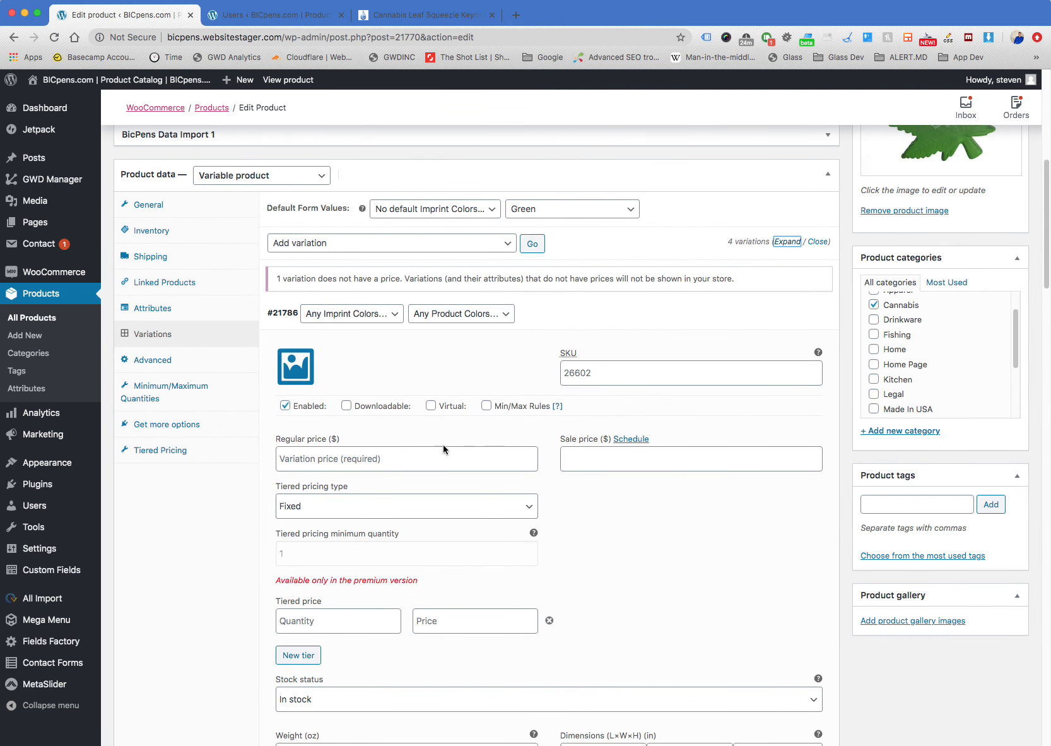
click(380, 462)
key(super+v)
Check the regular price and tiered price fields across all expanded variations of Cannabis Leaf Squeezies
scroll(378, 461, down, 10)
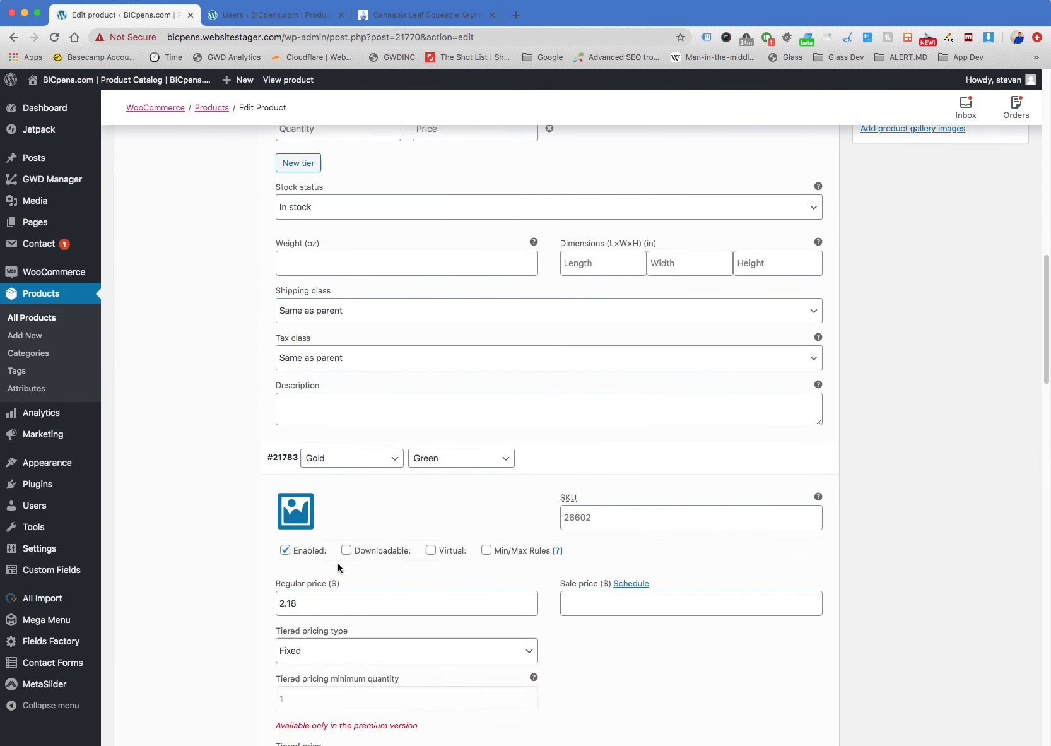
scroll(352, 552, up, 5)
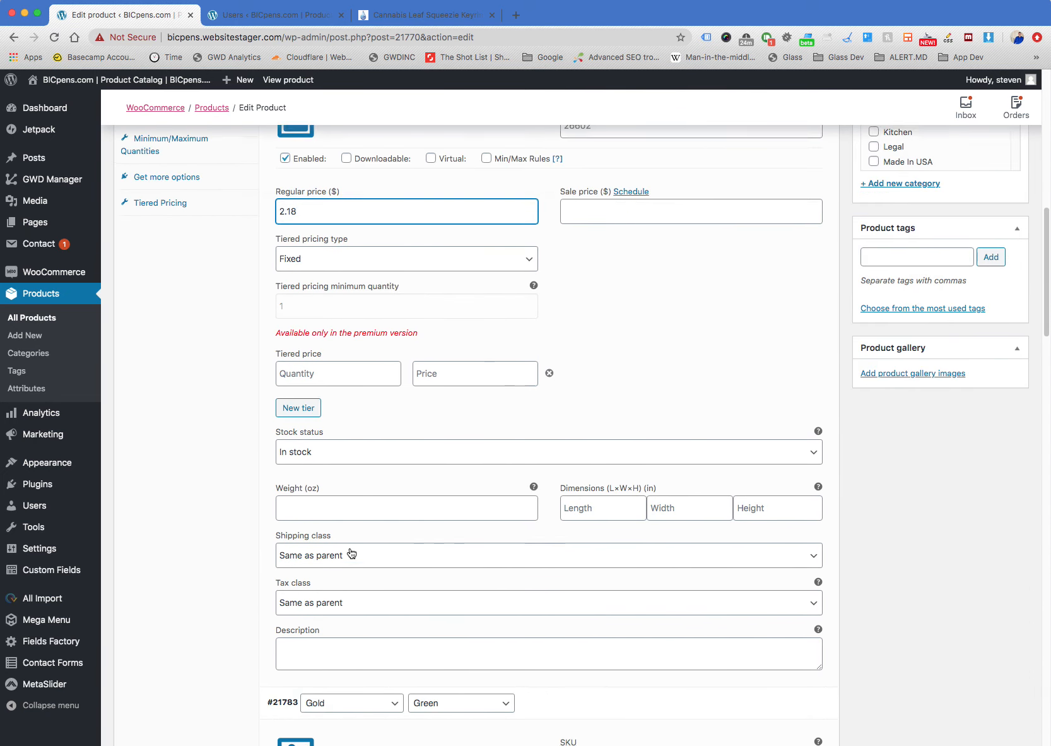
scroll(349, 547, up, 1)
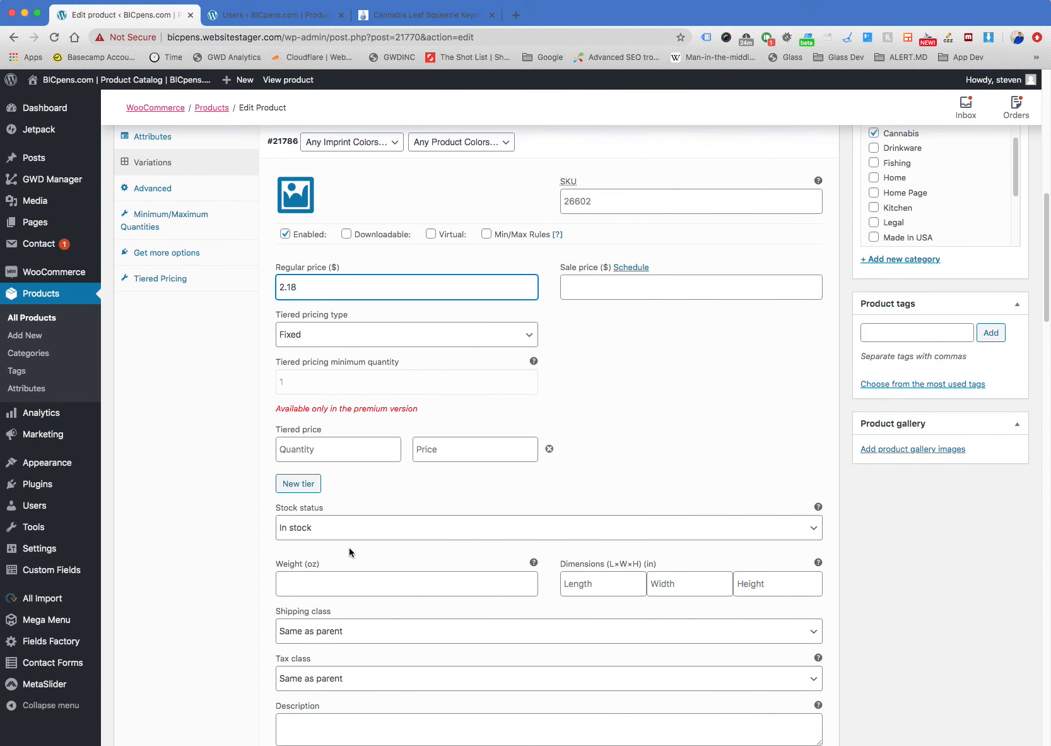
scroll(349, 546, down, 8)
scroll(350, 548, down, 10)
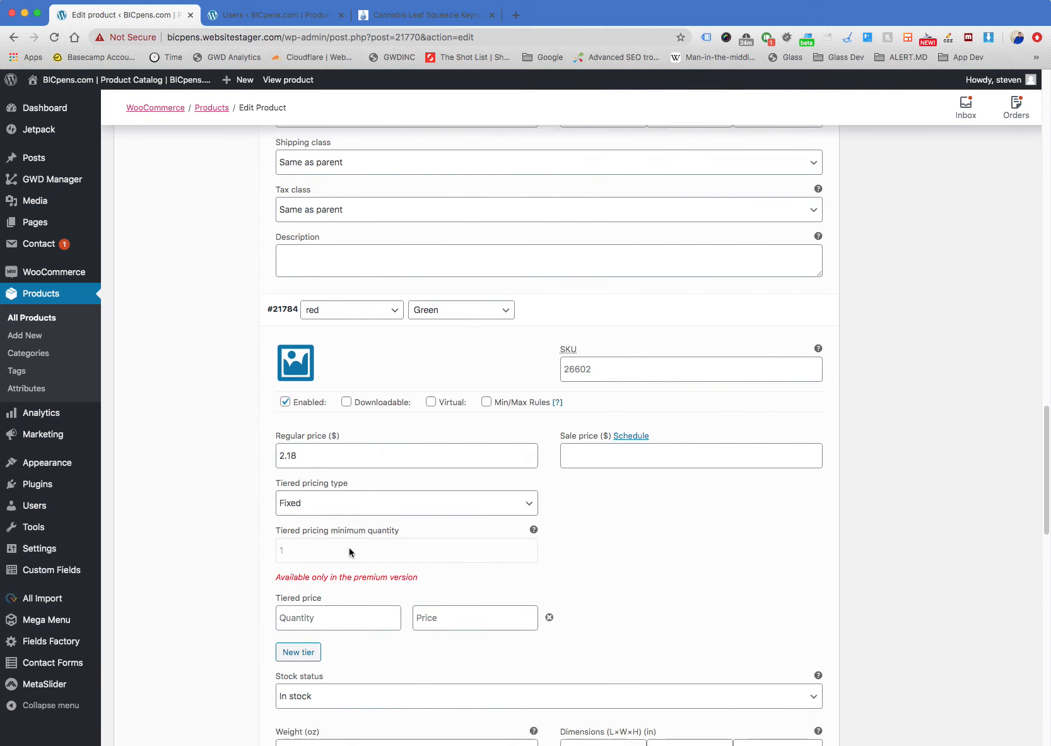
scroll(349, 547, up, 5)
scroll(349, 549, down, 10)
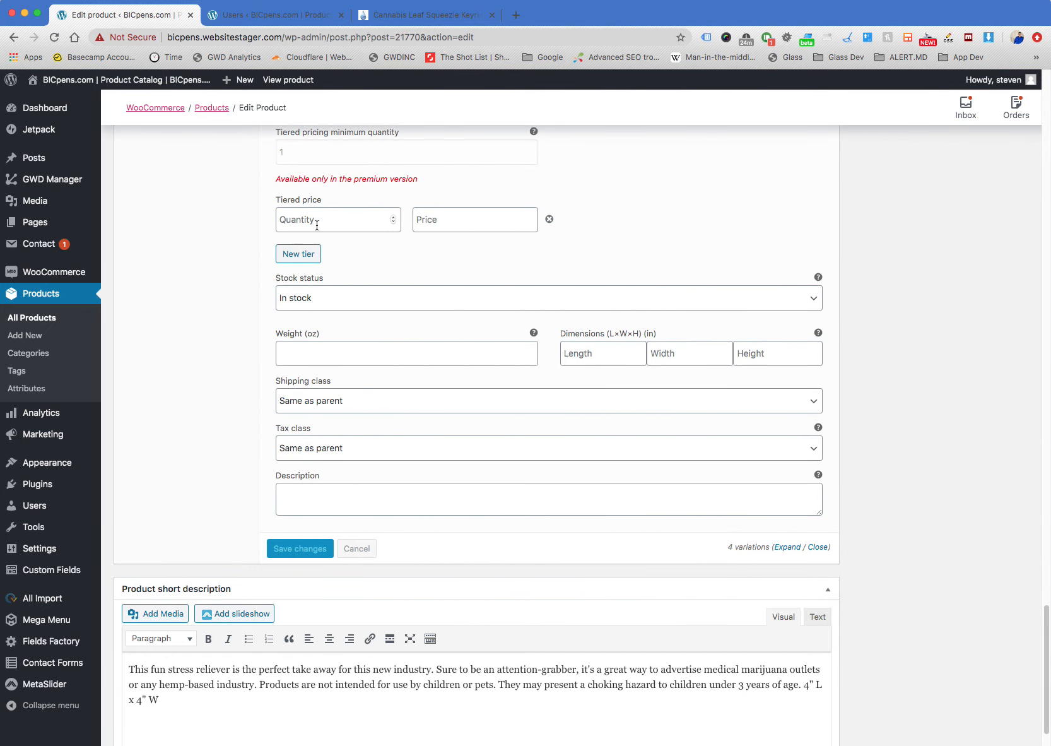
Update the Cannabis Leaf Squeezies product and open its storefront page
scroll(328, 338, up, 2)
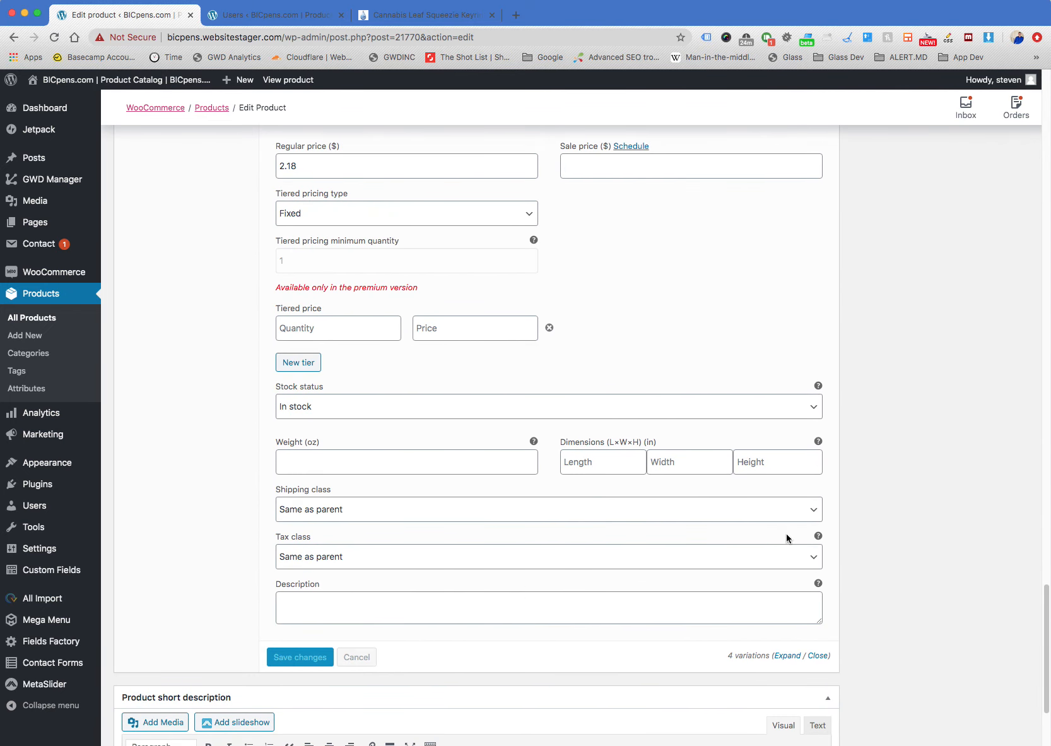
scroll(787, 538, up, 20)
click(989, 415)
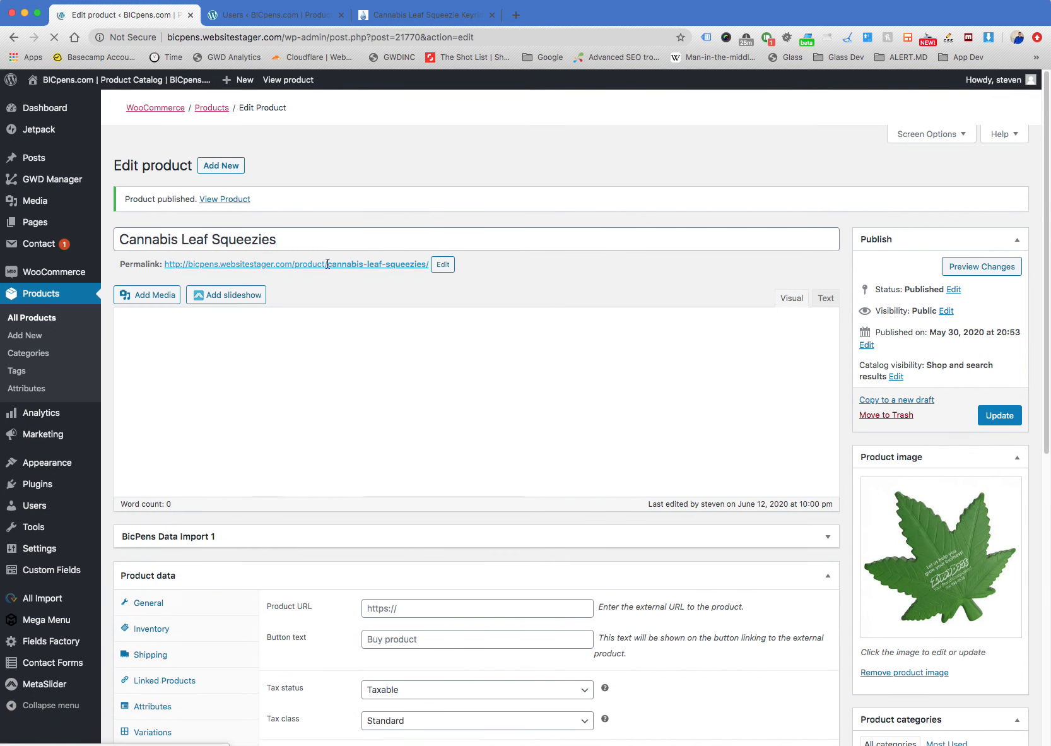
click(344, 265)
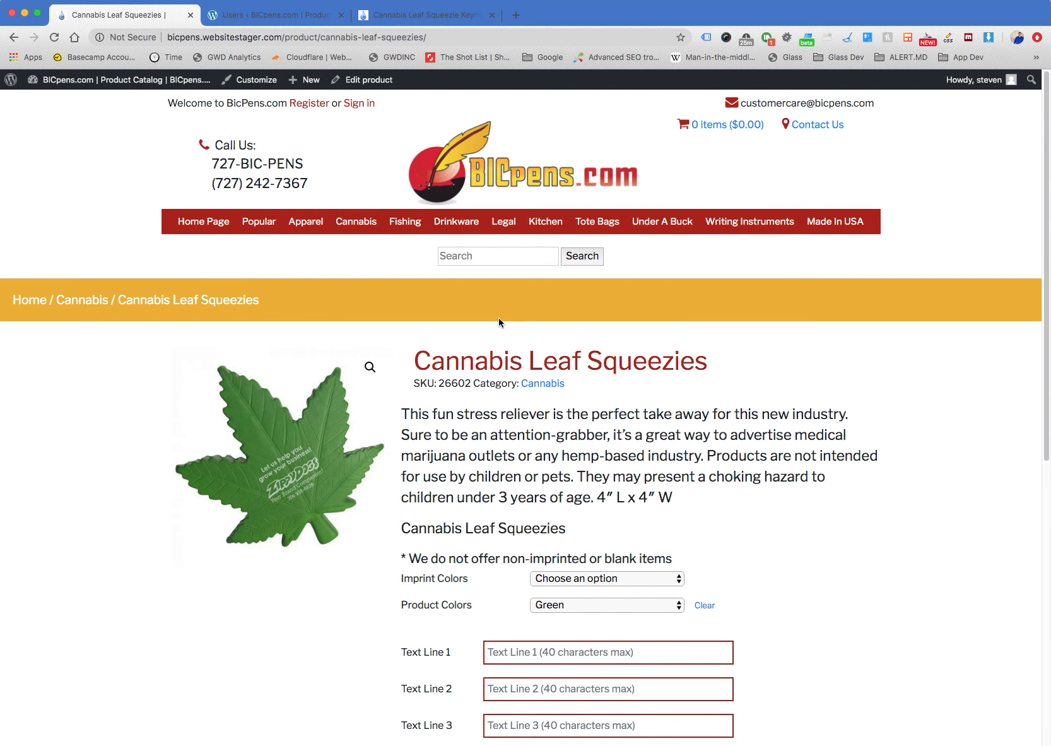
scroll(826, 442, down, 7)
scroll(832, 445, up, 3)
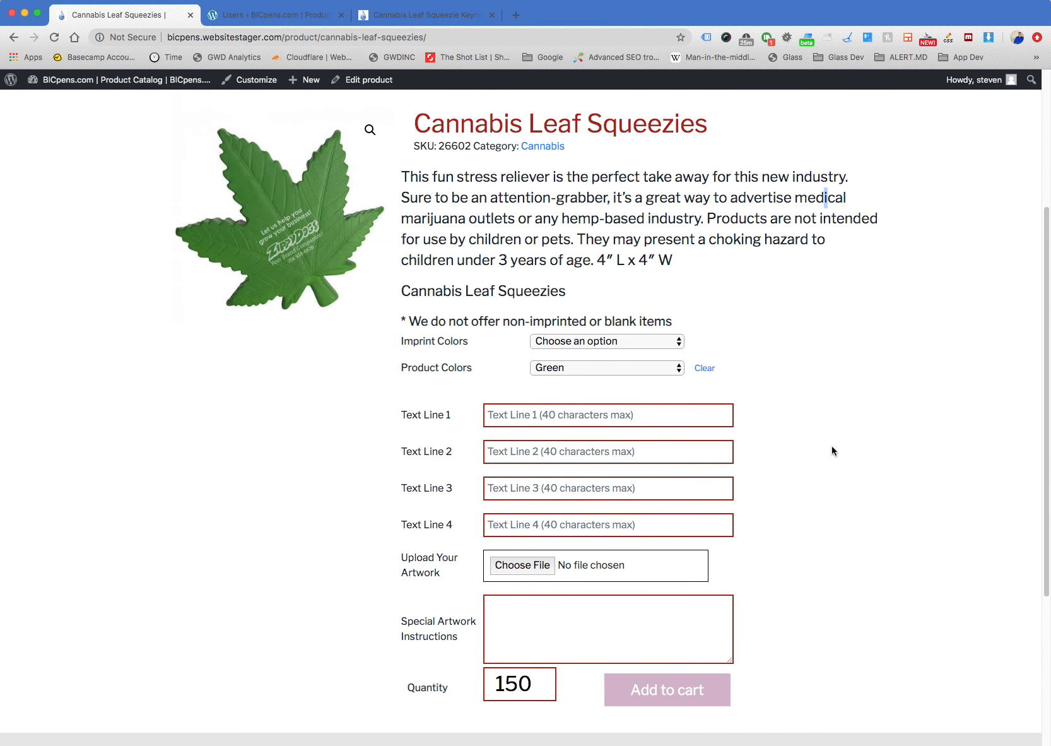
Examine the available Imprint Colors options and the order form on the Cannabis Leaf Squeezies product page
click(639, 344)
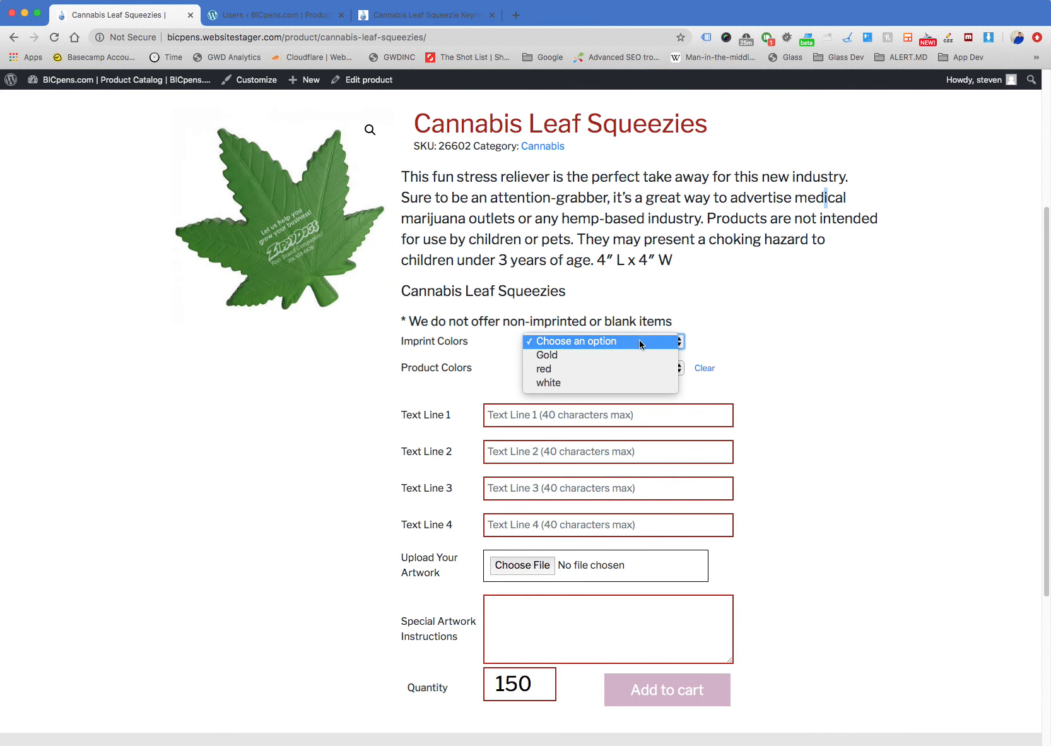
click(749, 351)
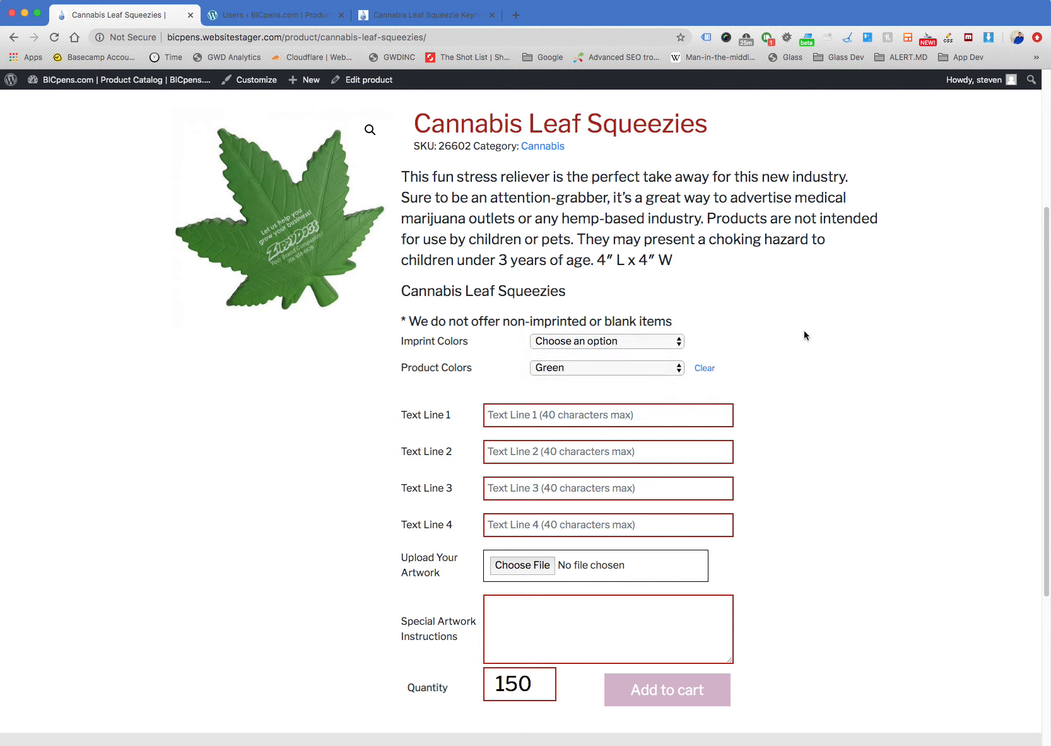
drag(412, 124, 818, 150)
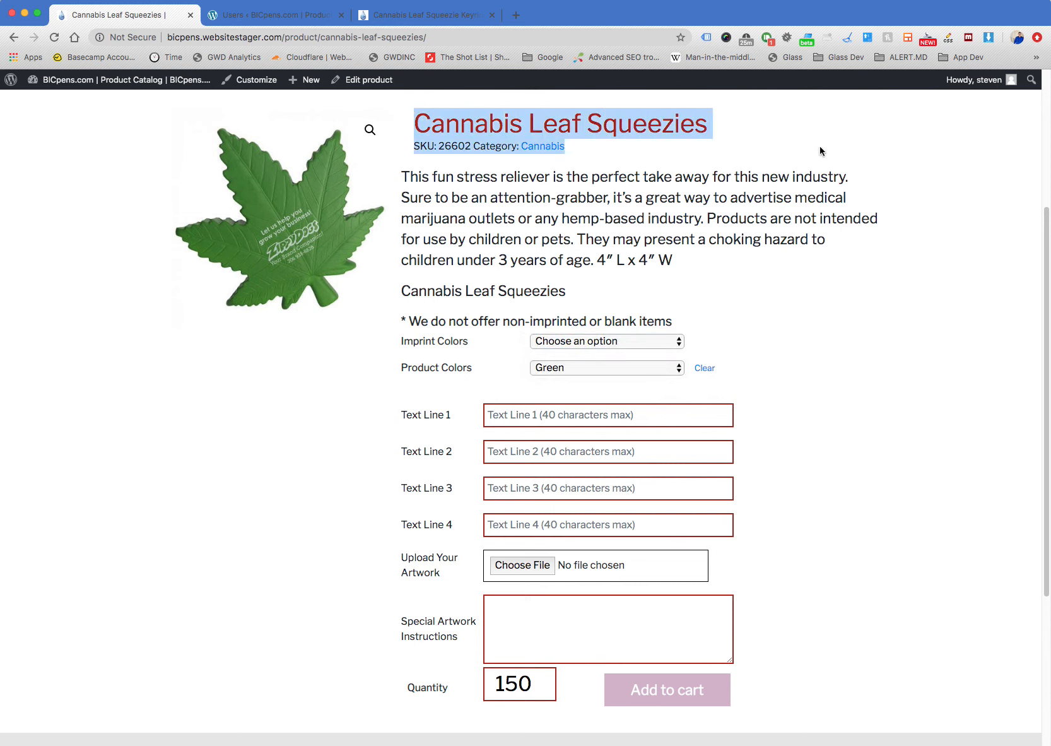
click(820, 151)
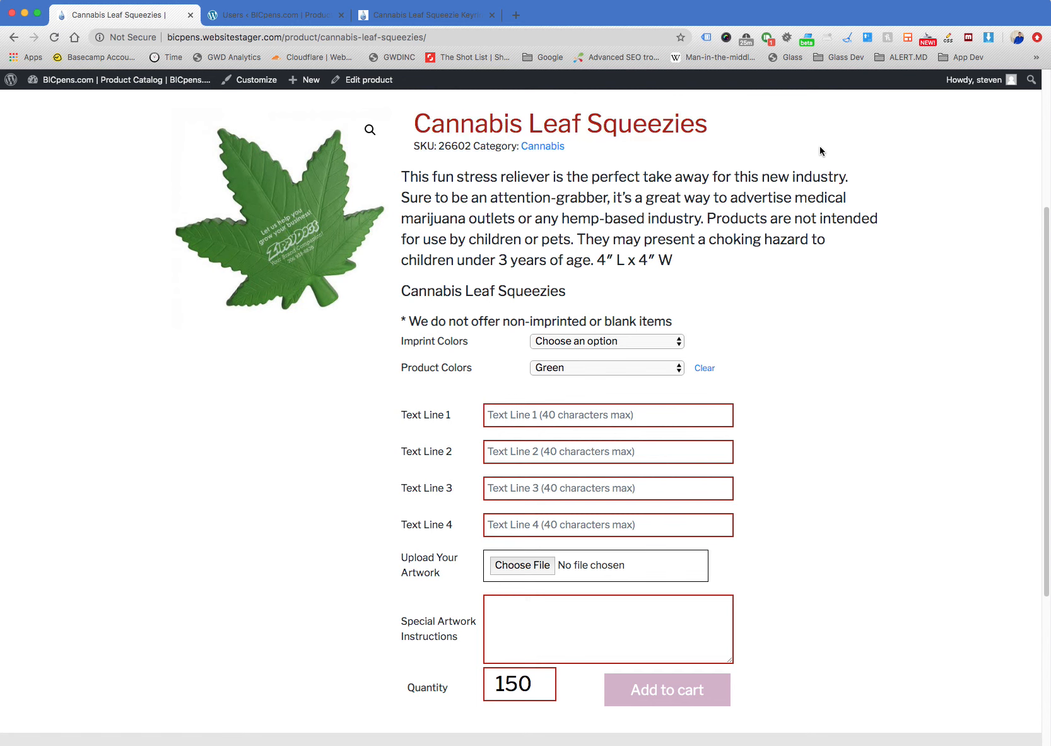
click(638, 342)
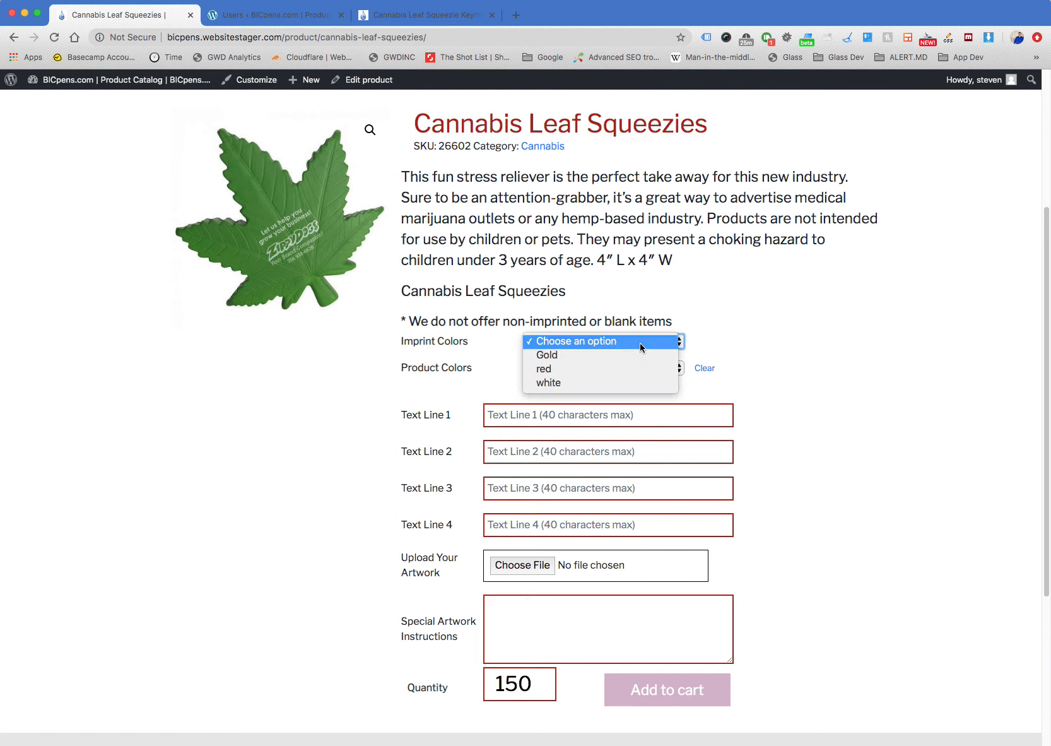
click(790, 307)
click(790, 311)
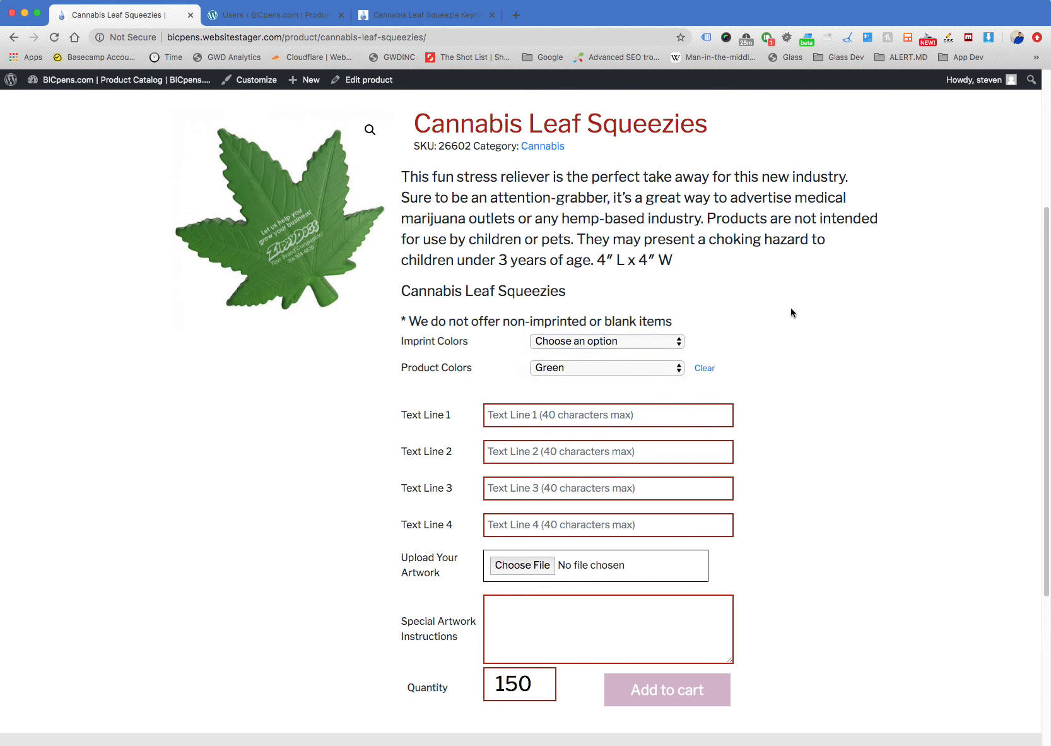
right_click(790, 307)
key(Escape)
scroll(786, 308, down, 3)
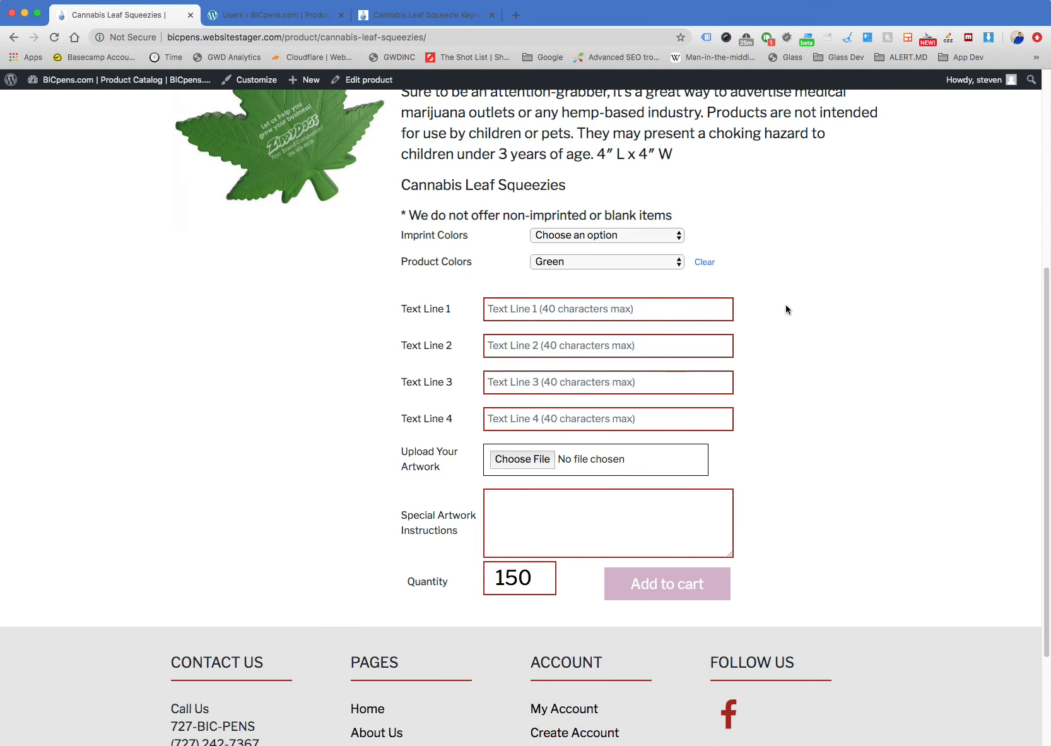
scroll(786, 307, up, 2)
click(654, 311)
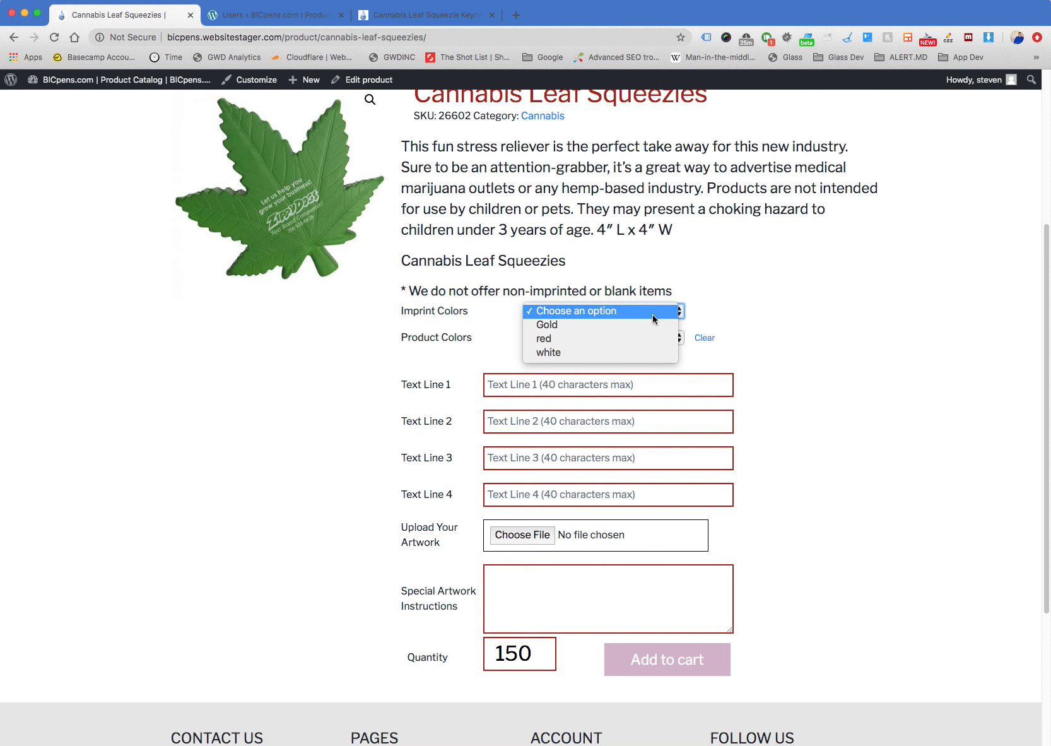
click(785, 298)
click(651, 314)
click(760, 296)
Choose Gold as the imprint color and check the tiered price table under the order form
click(631, 311)
click(634, 325)
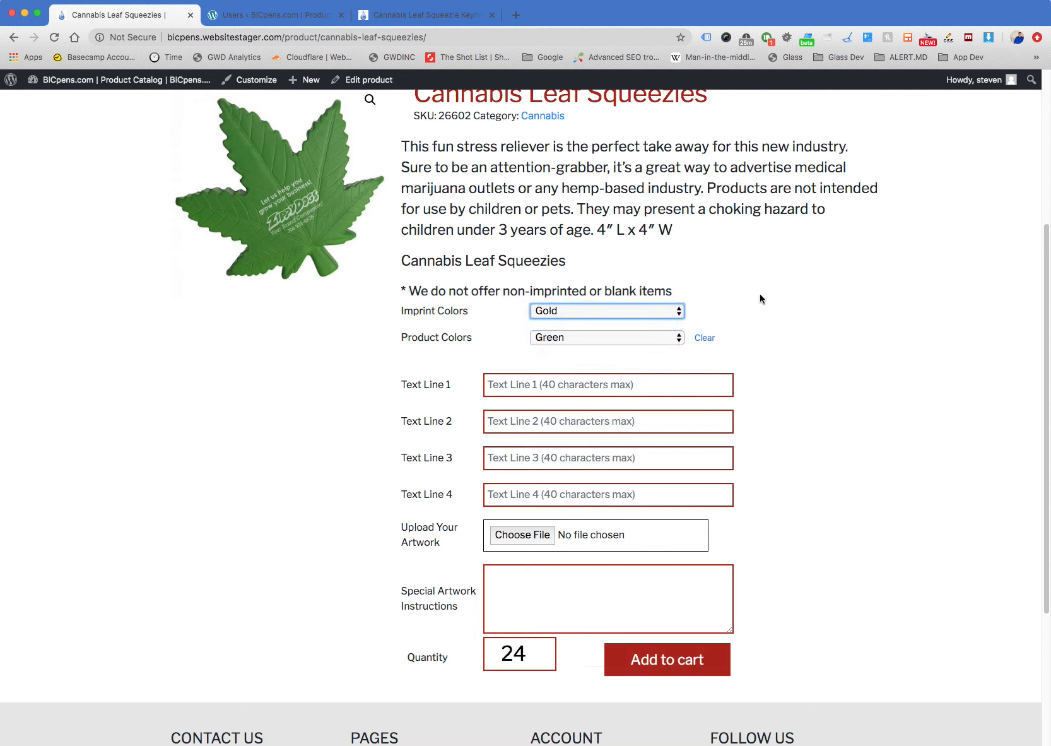
click(762, 283)
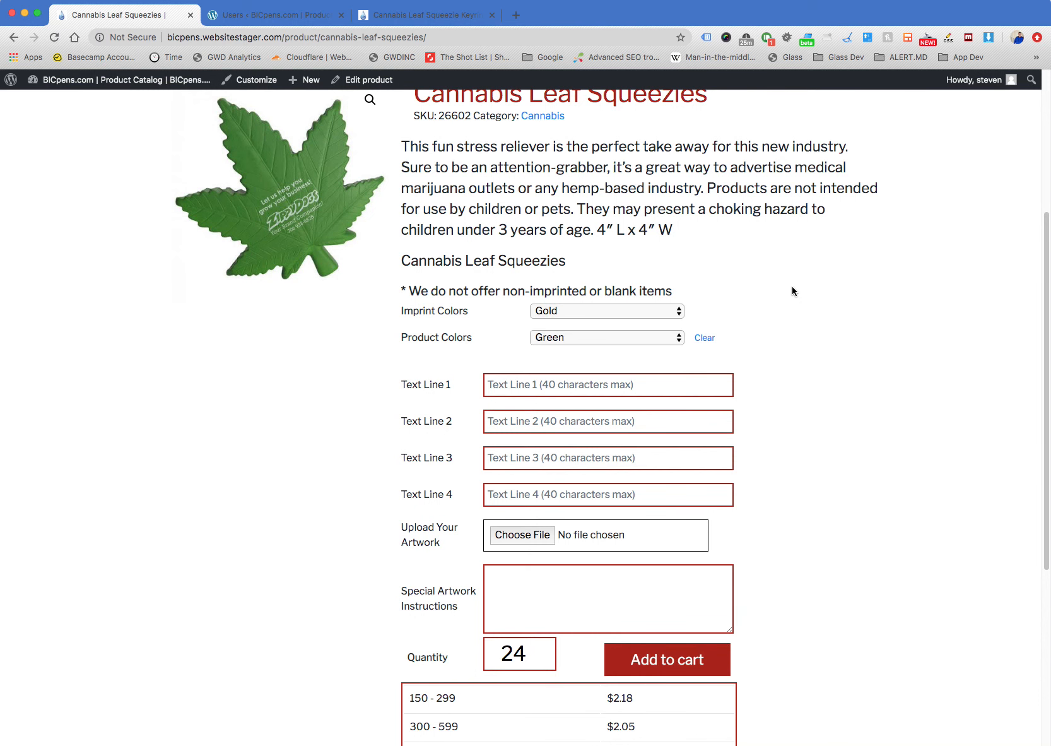
scroll(792, 290, down, 2)
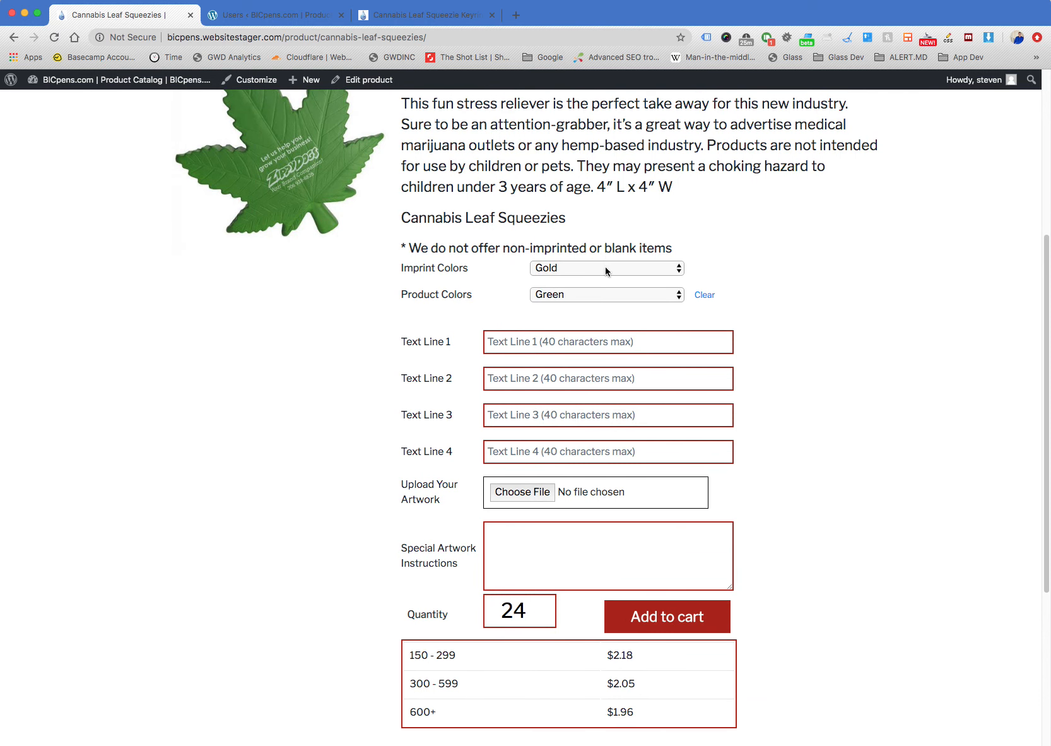
Change the imprint color to red with product color Green and add the Cannabis Leaf Squeezies to the cart
click(605, 267)
click(605, 286)
click(770, 253)
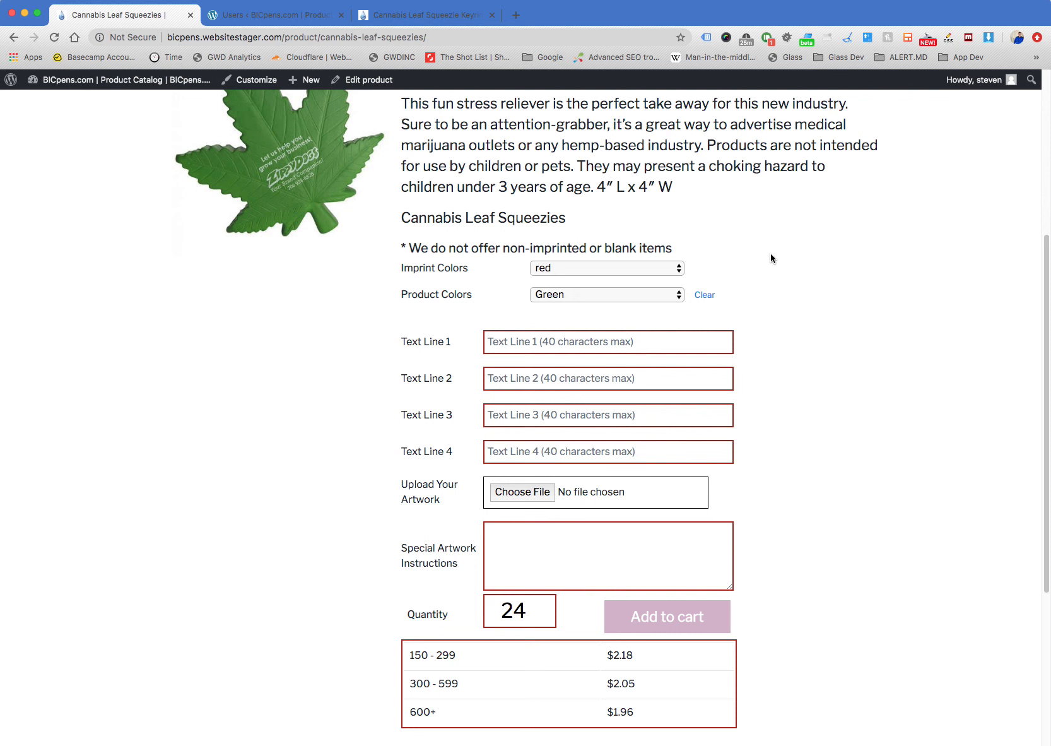
scroll(650, 413, up, 2)
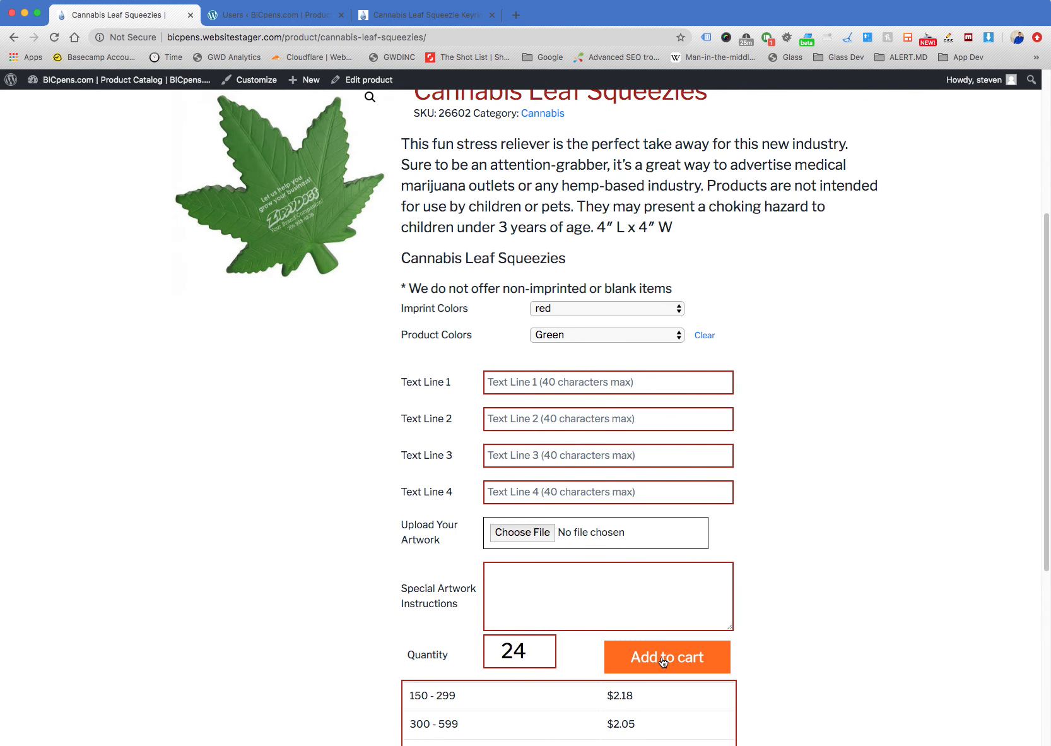
click(663, 662)
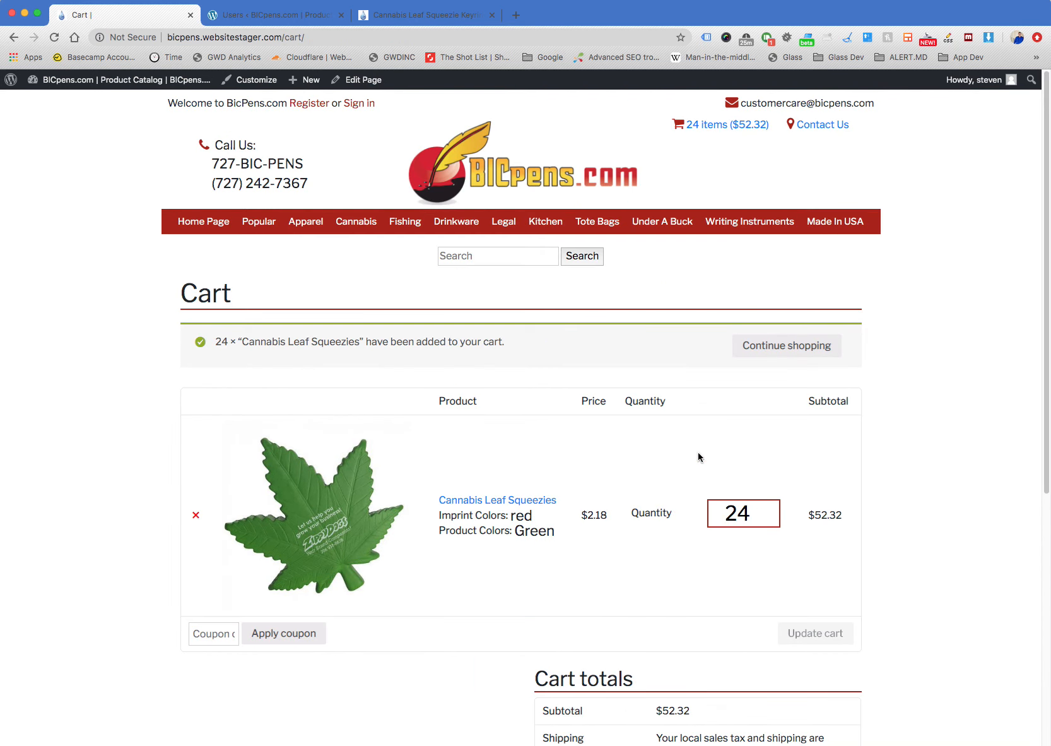
Remove the Cannabis Leaf Squeezies from the cart and go back to its product page
click(196, 514)
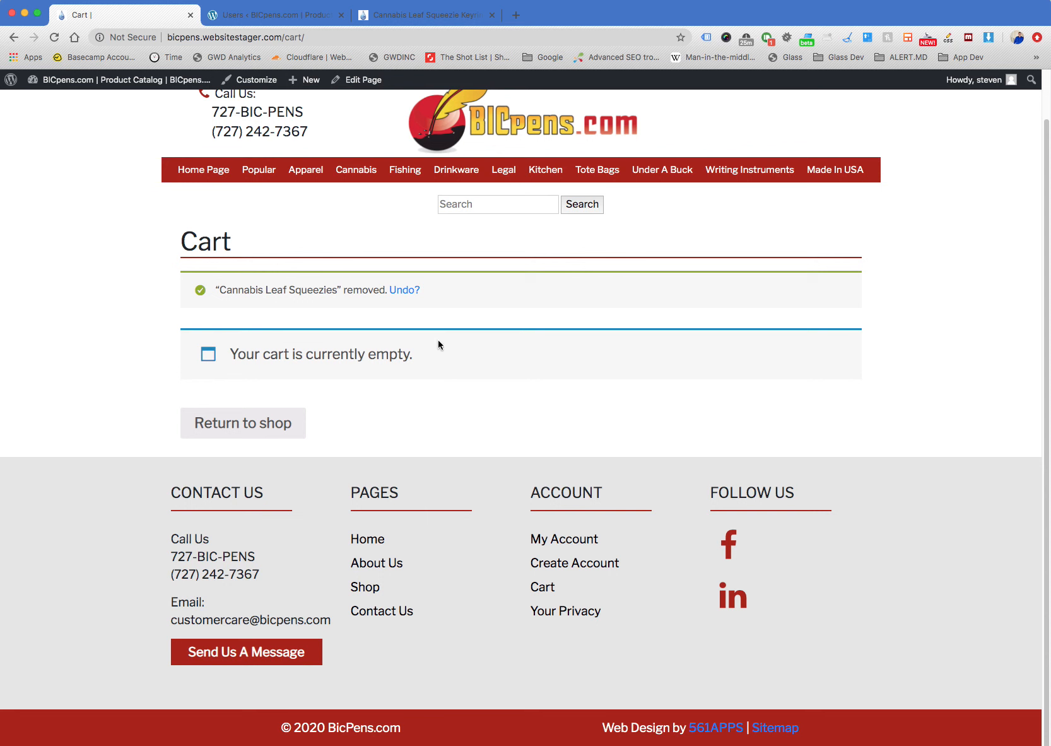
key(super+r)
click(483, 384)
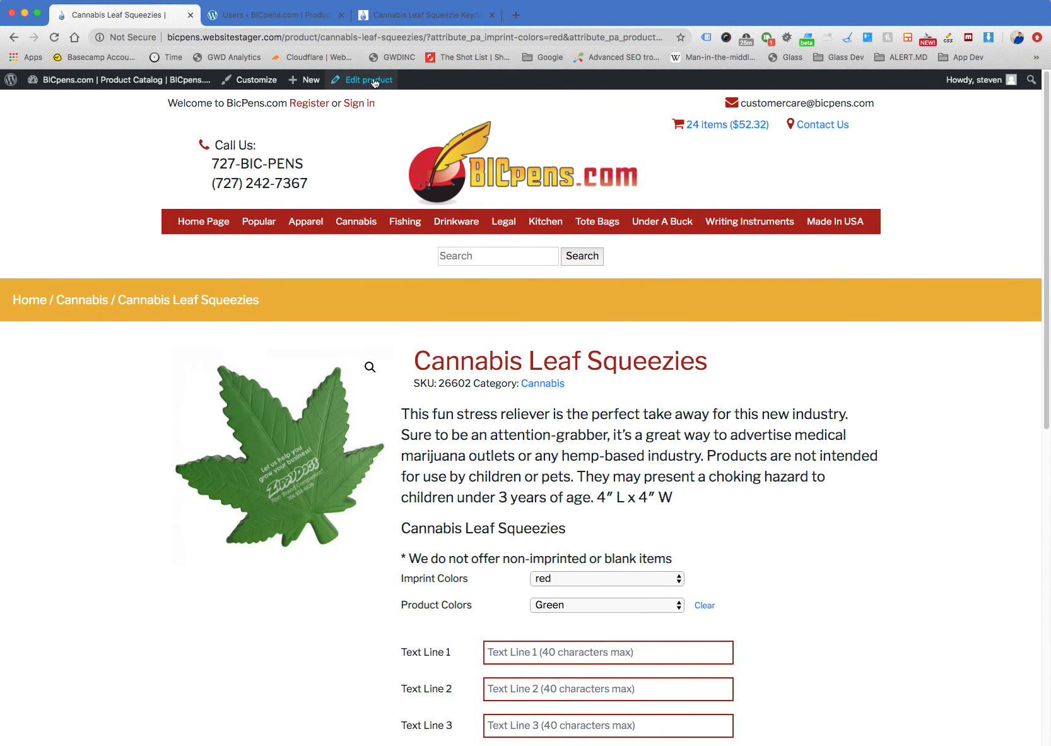
Open the Cannabis Leaf Squeezies product for editing and take over the editing session from the store manager account
click(375, 82)
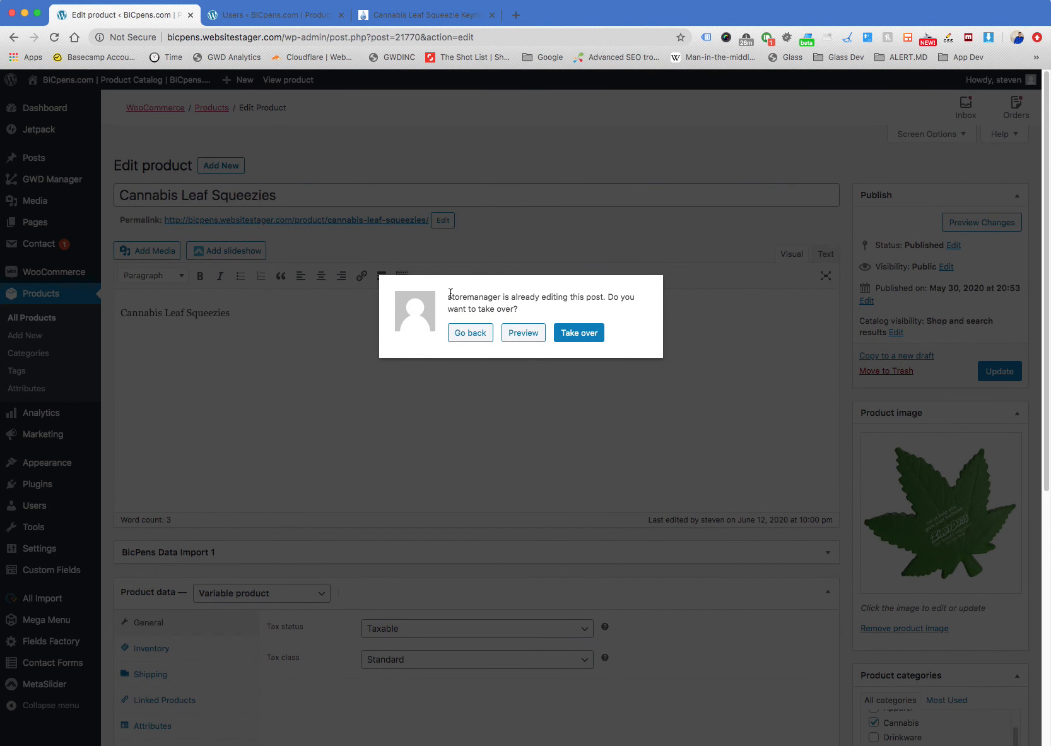
drag(450, 293, 561, 317)
click(529, 306)
scroll(848, 409, down, 1)
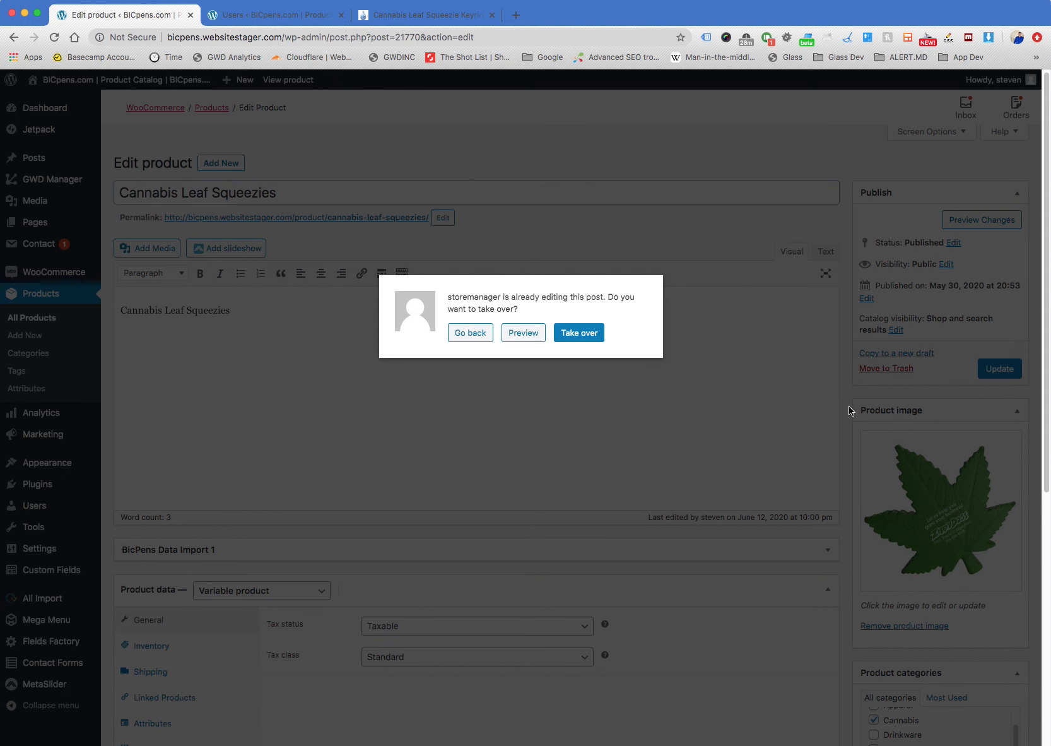
click(575, 333)
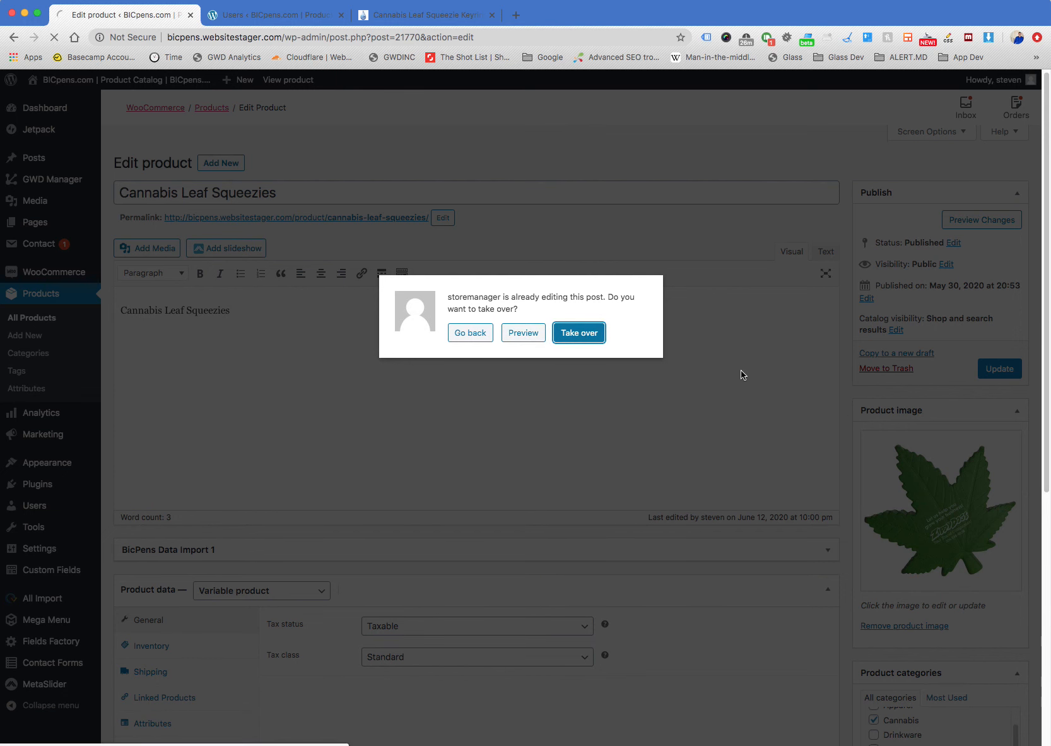